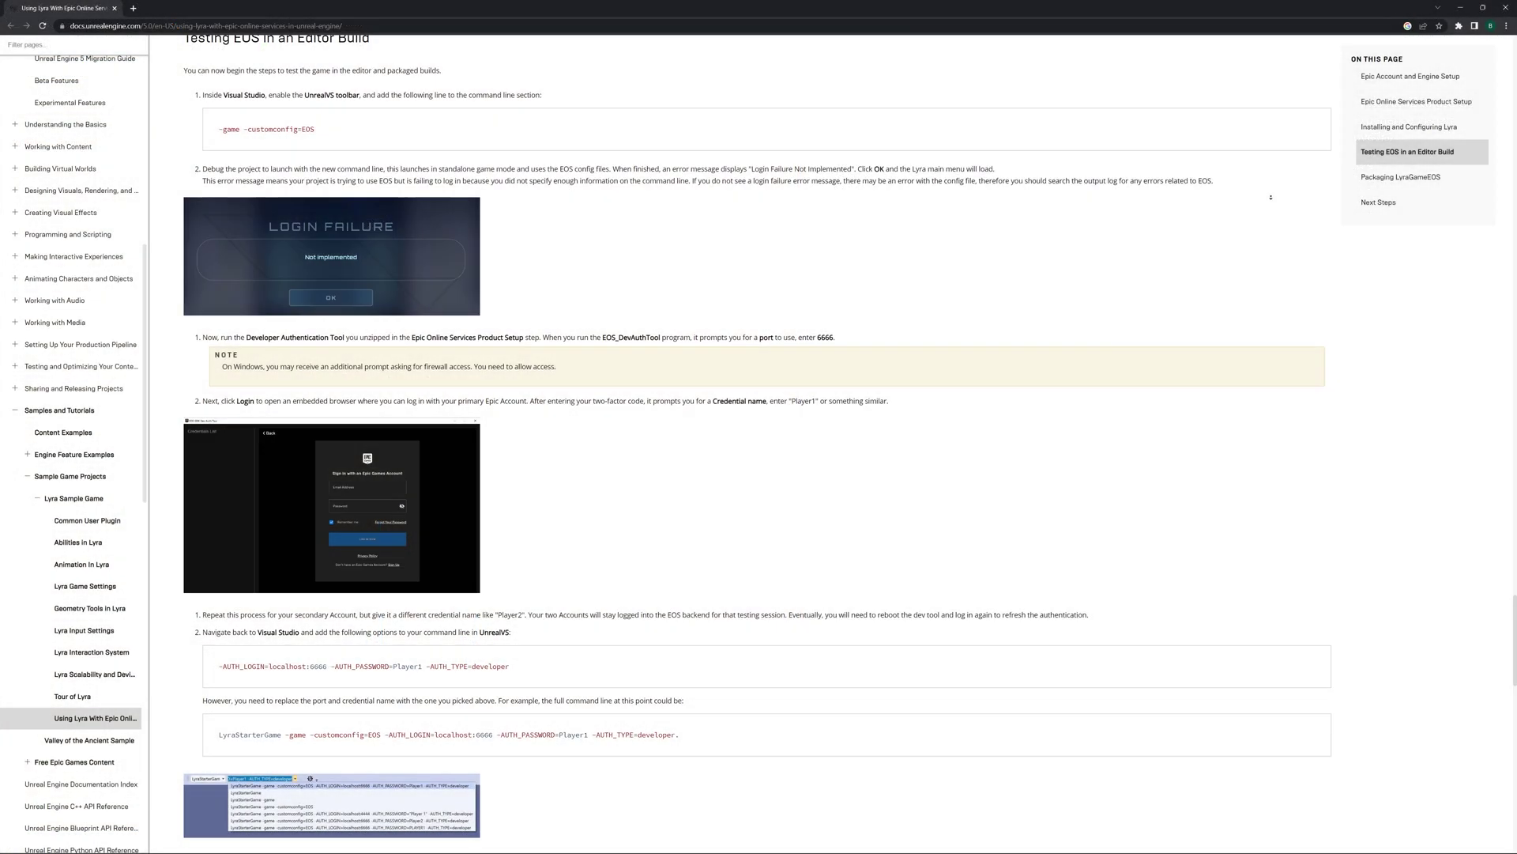
Scroll through the Lyra EOS documentation to reach the EOS Online Subsystem page.
scroll(1270, 202, down, 2)
scroll(1270, 202, down, 1)
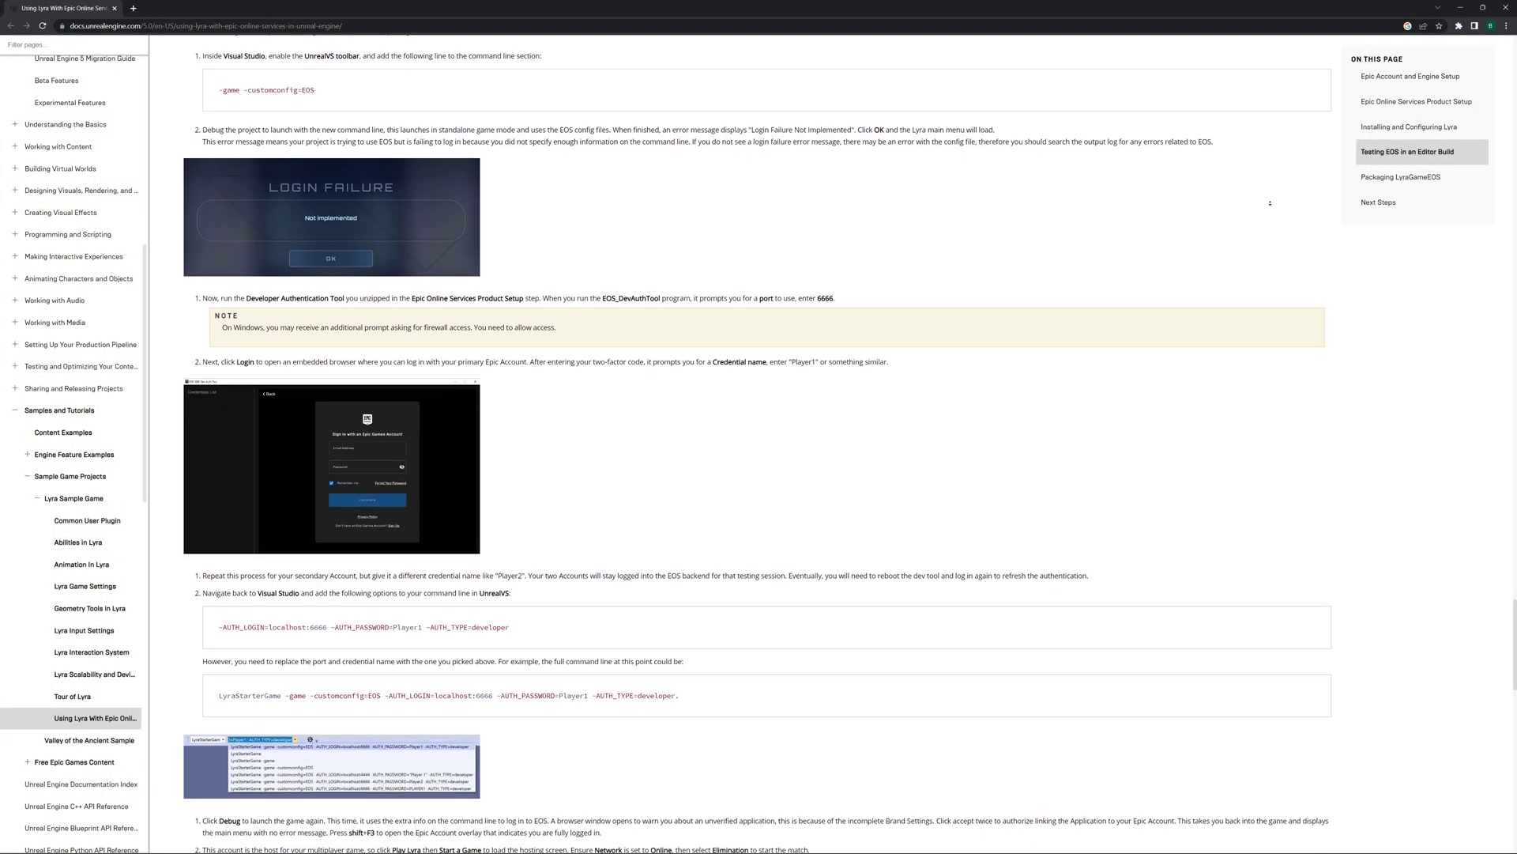
scroll(1270, 203, down, 1)
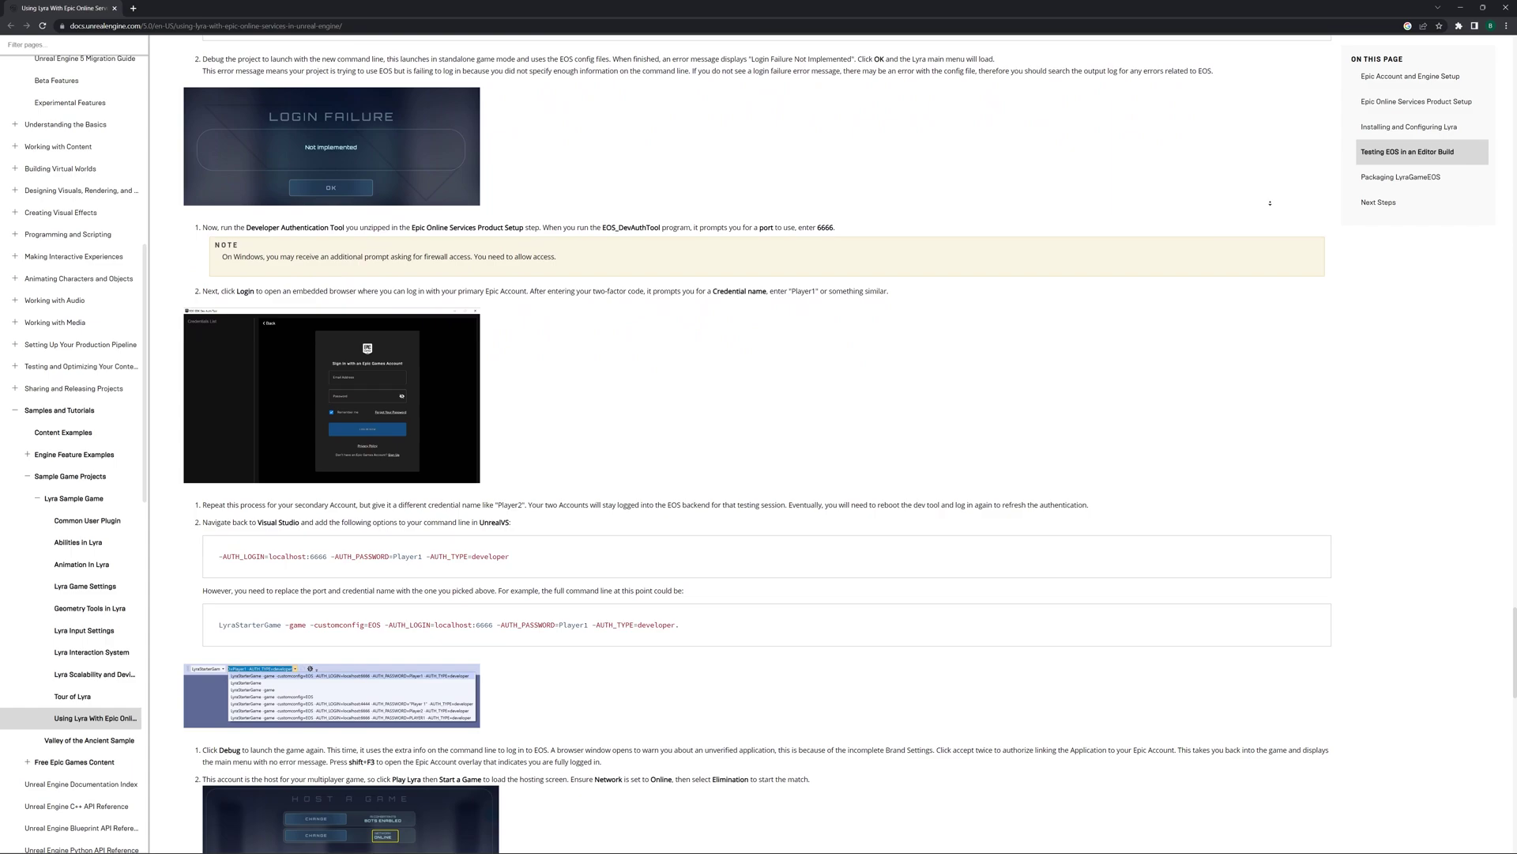
scroll(1270, 202, down, 1)
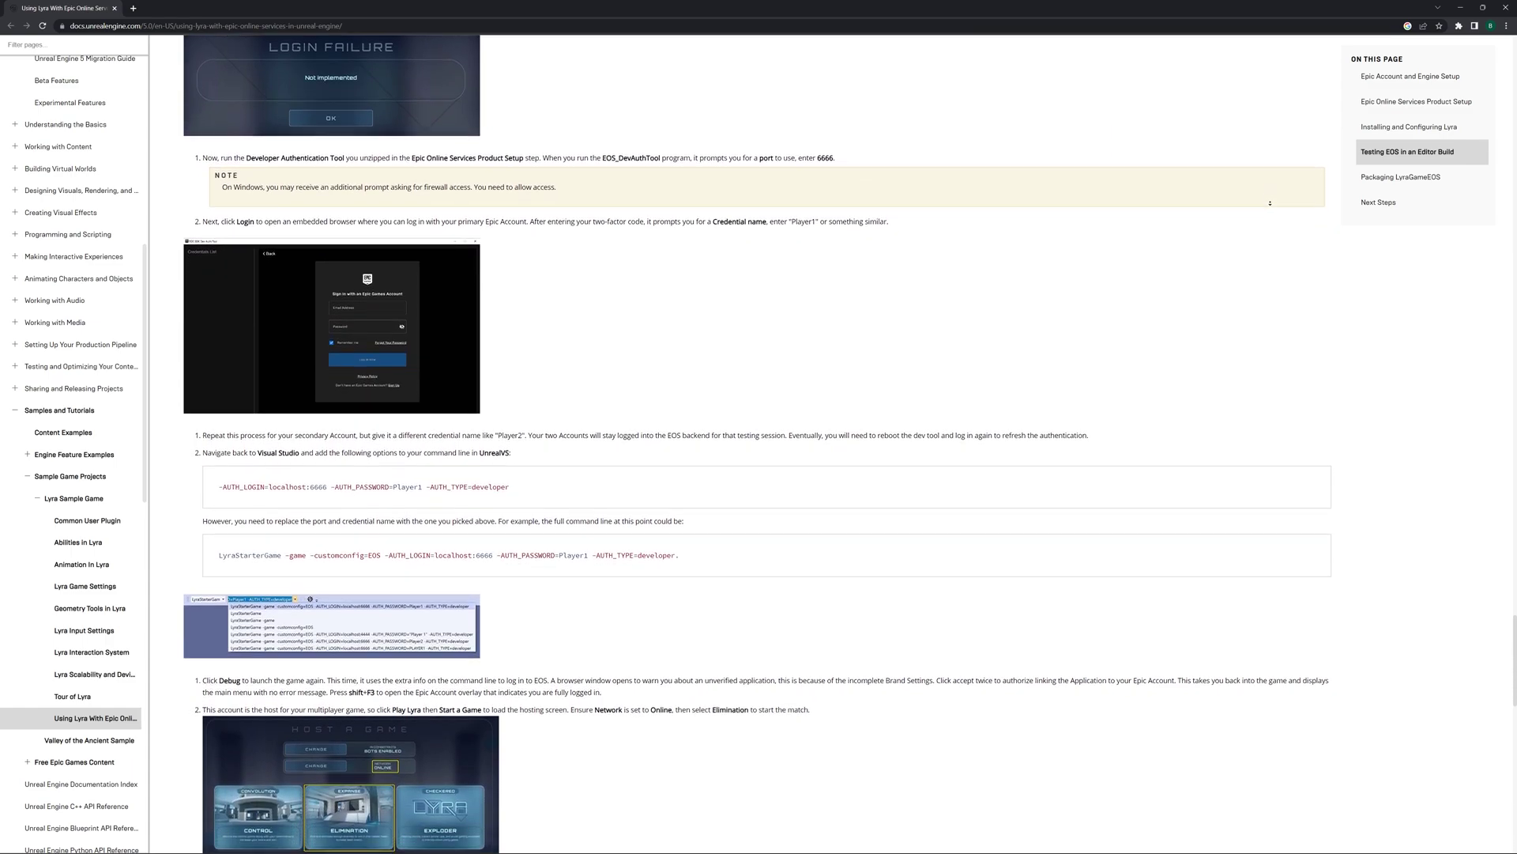
scroll(1270, 203, down, 1)
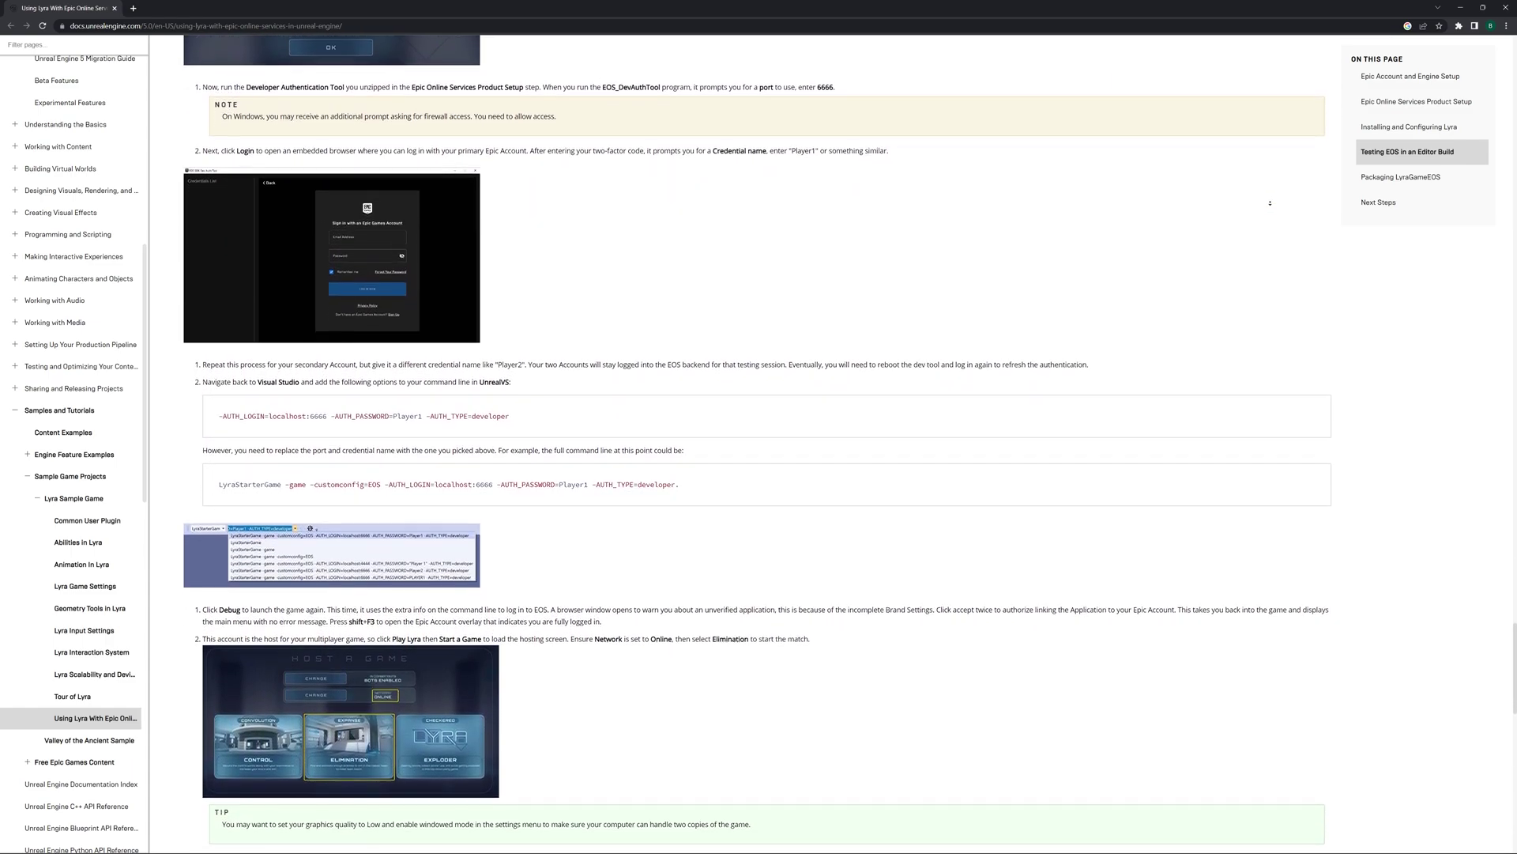
scroll(1270, 202, down, 1)
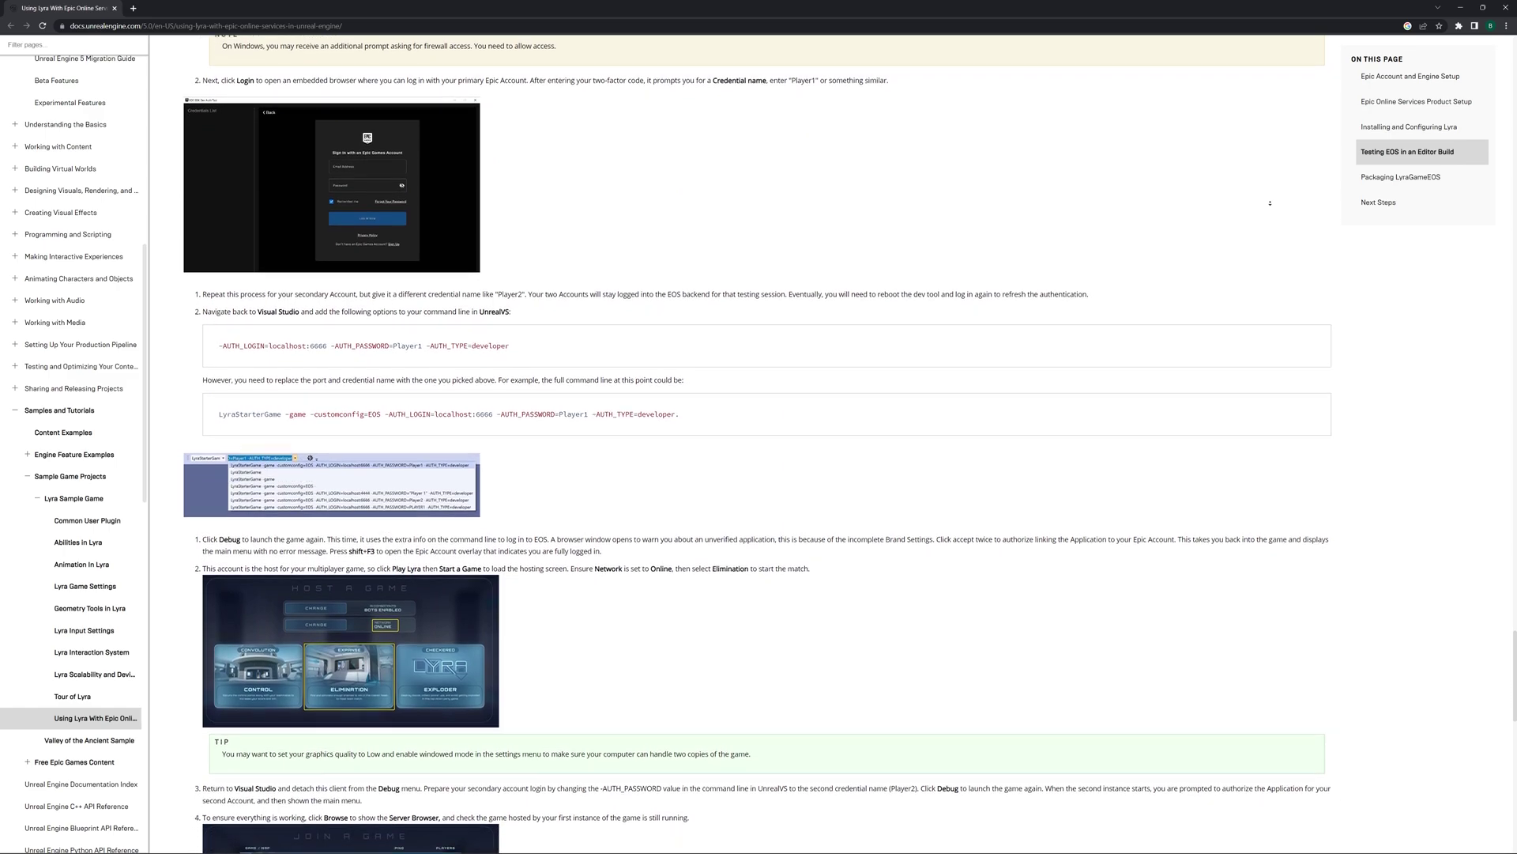
scroll(1270, 202, down, 1)
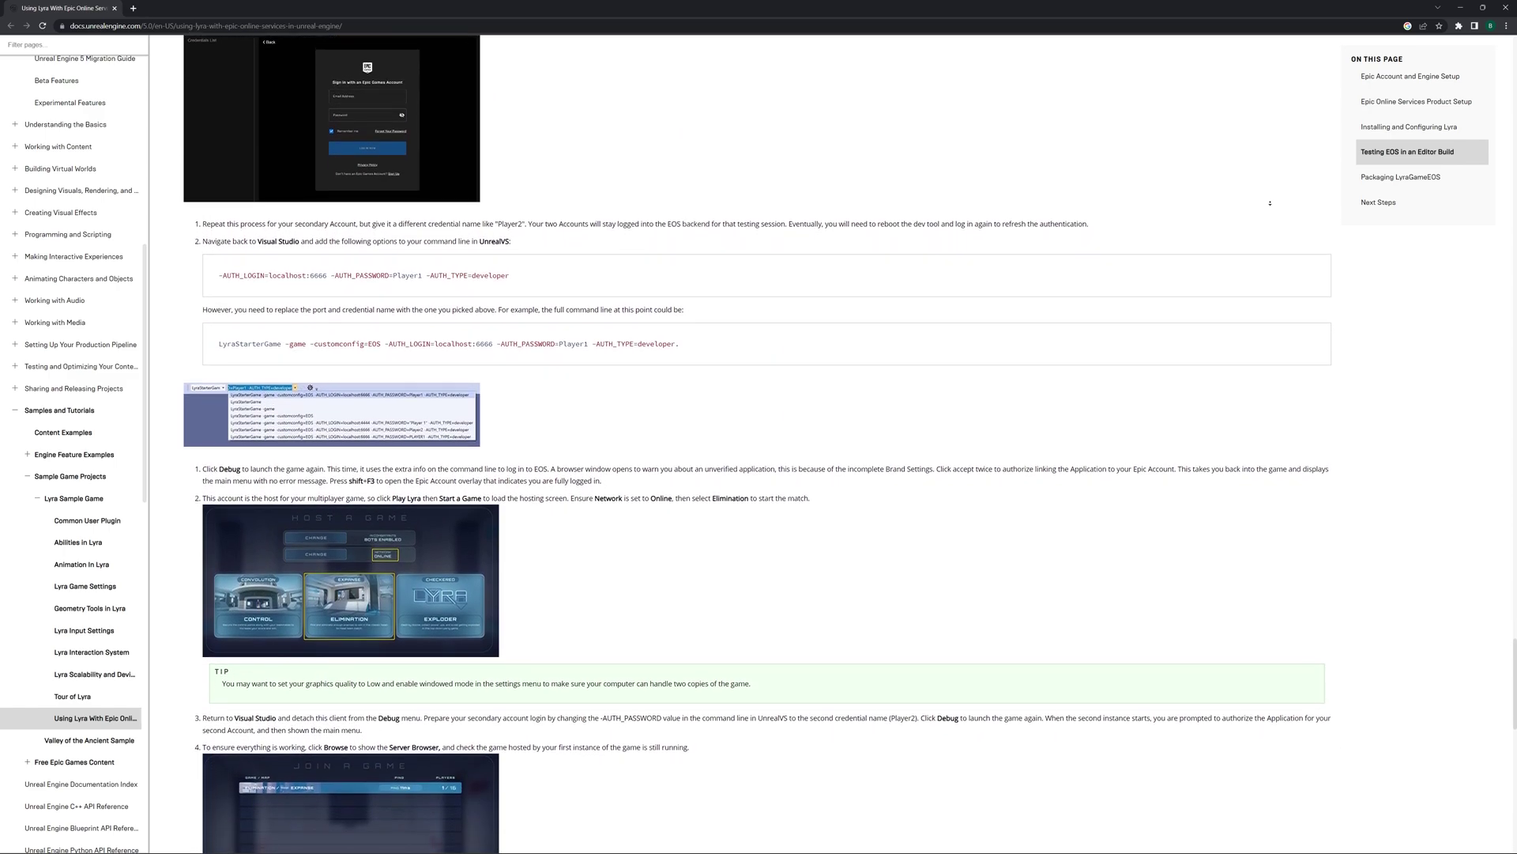
scroll(1270, 203, down, 1)
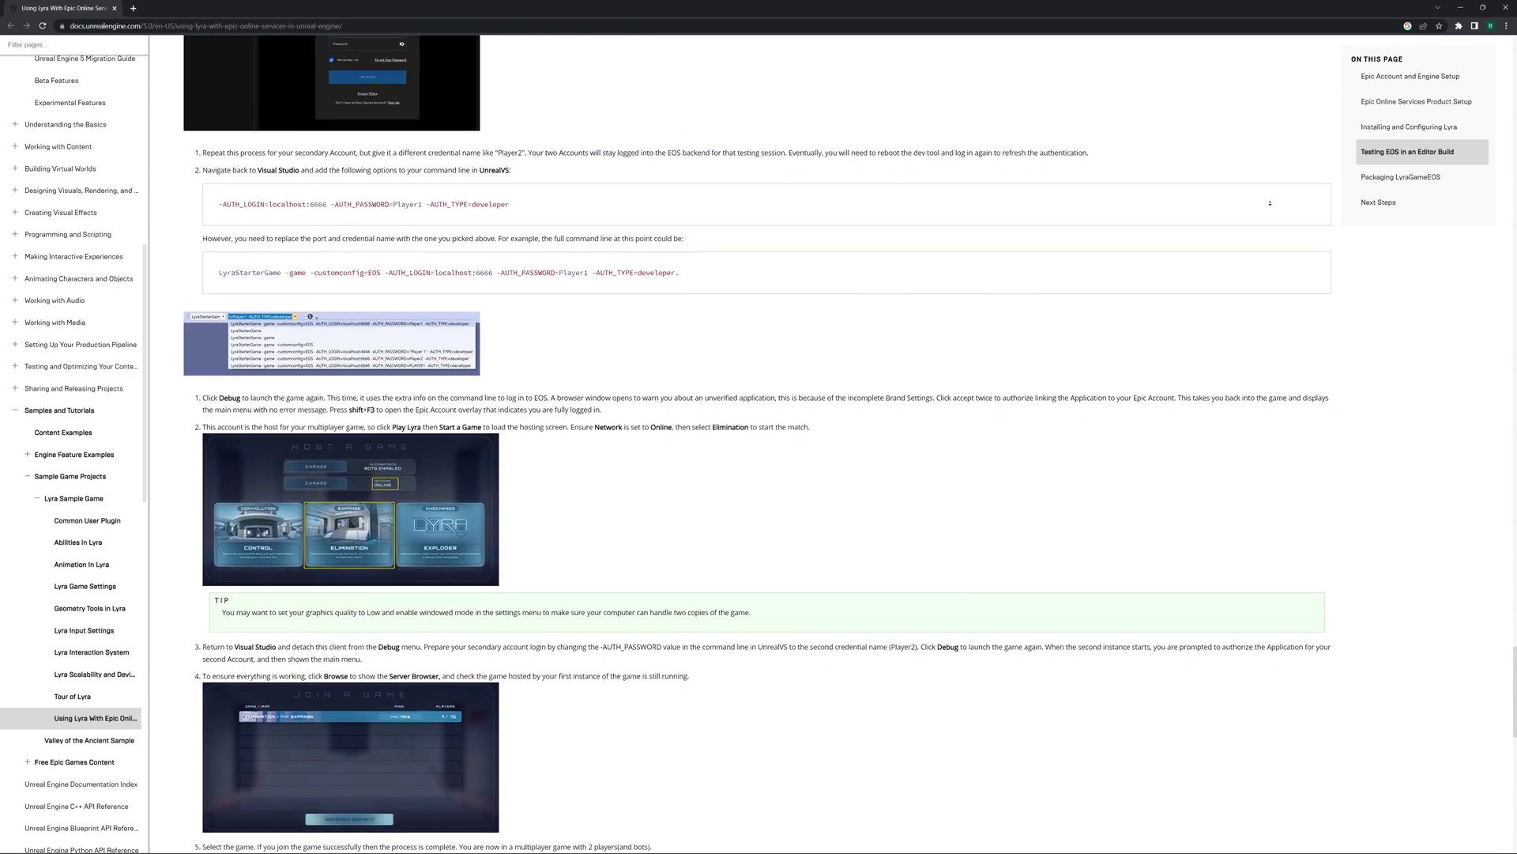
scroll(1270, 204, down, 1)
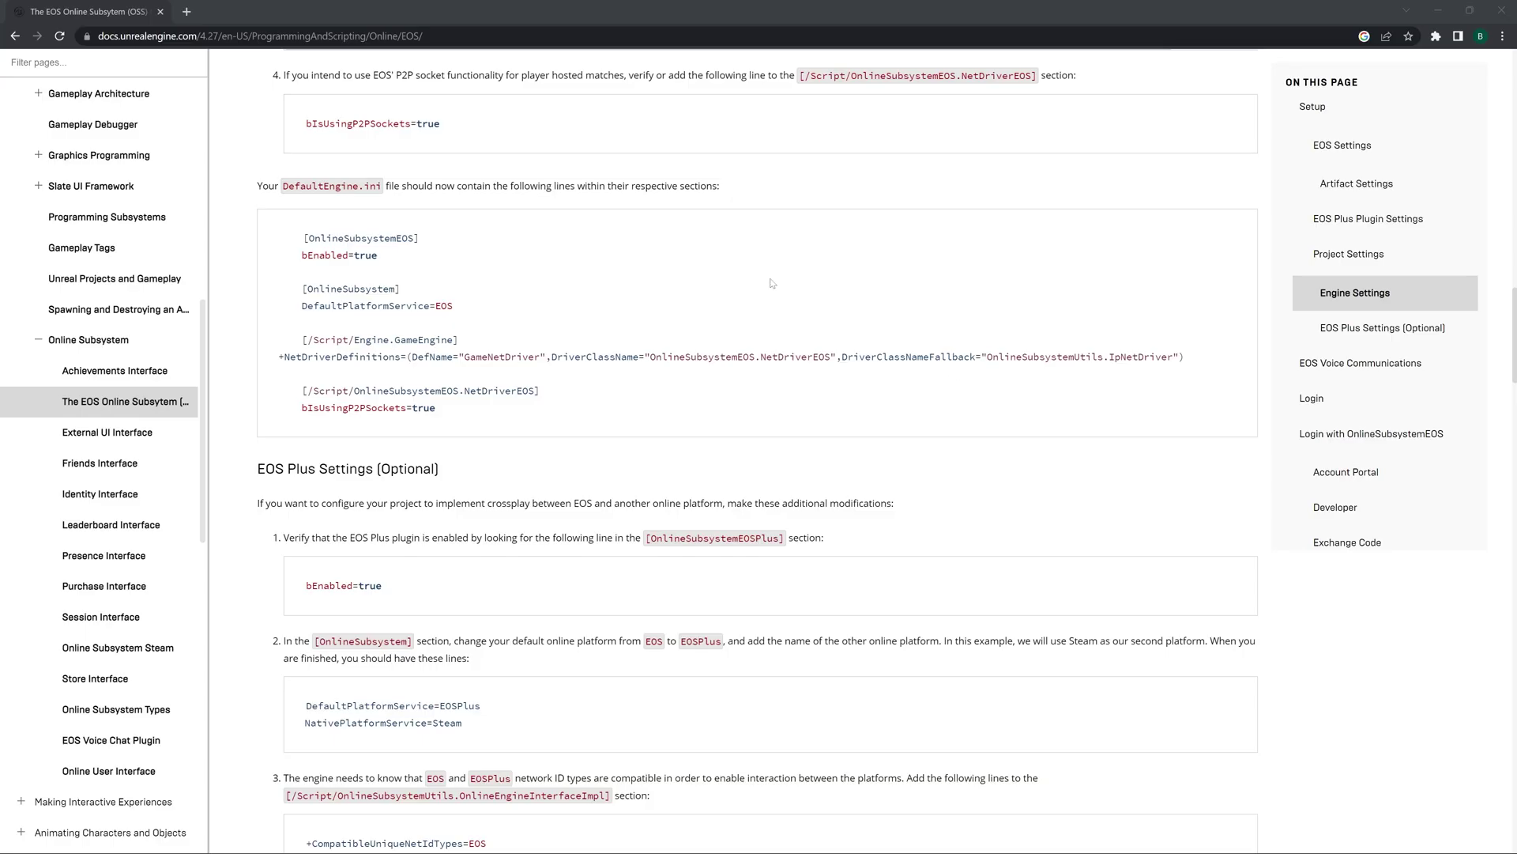
Select and copy the DefaultEngine.ini EOS settings code block.
scroll(772, 283, down, 5)
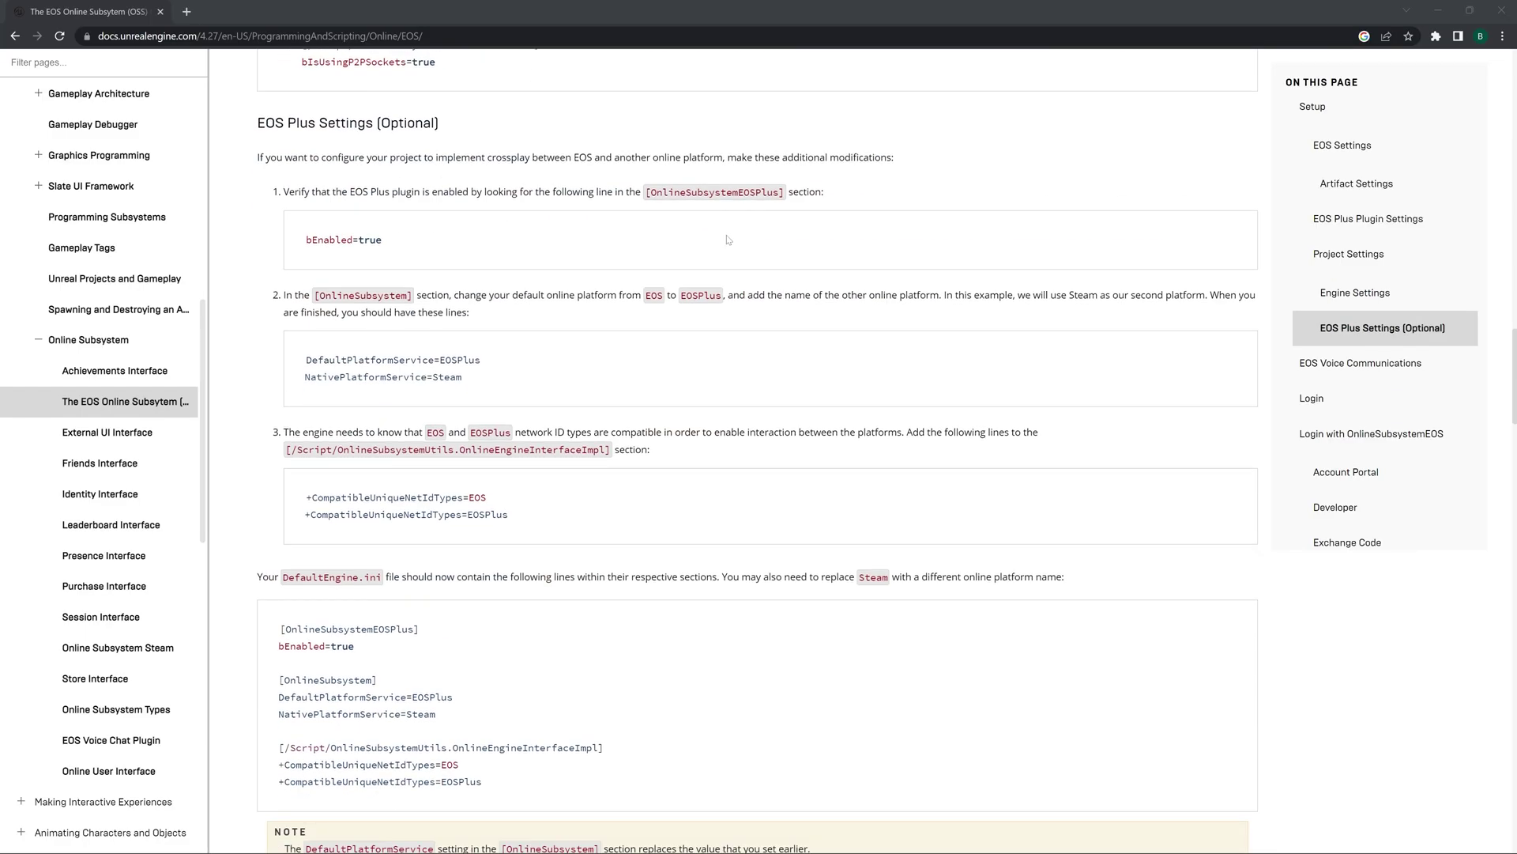
scroll(756, 297, up, 6)
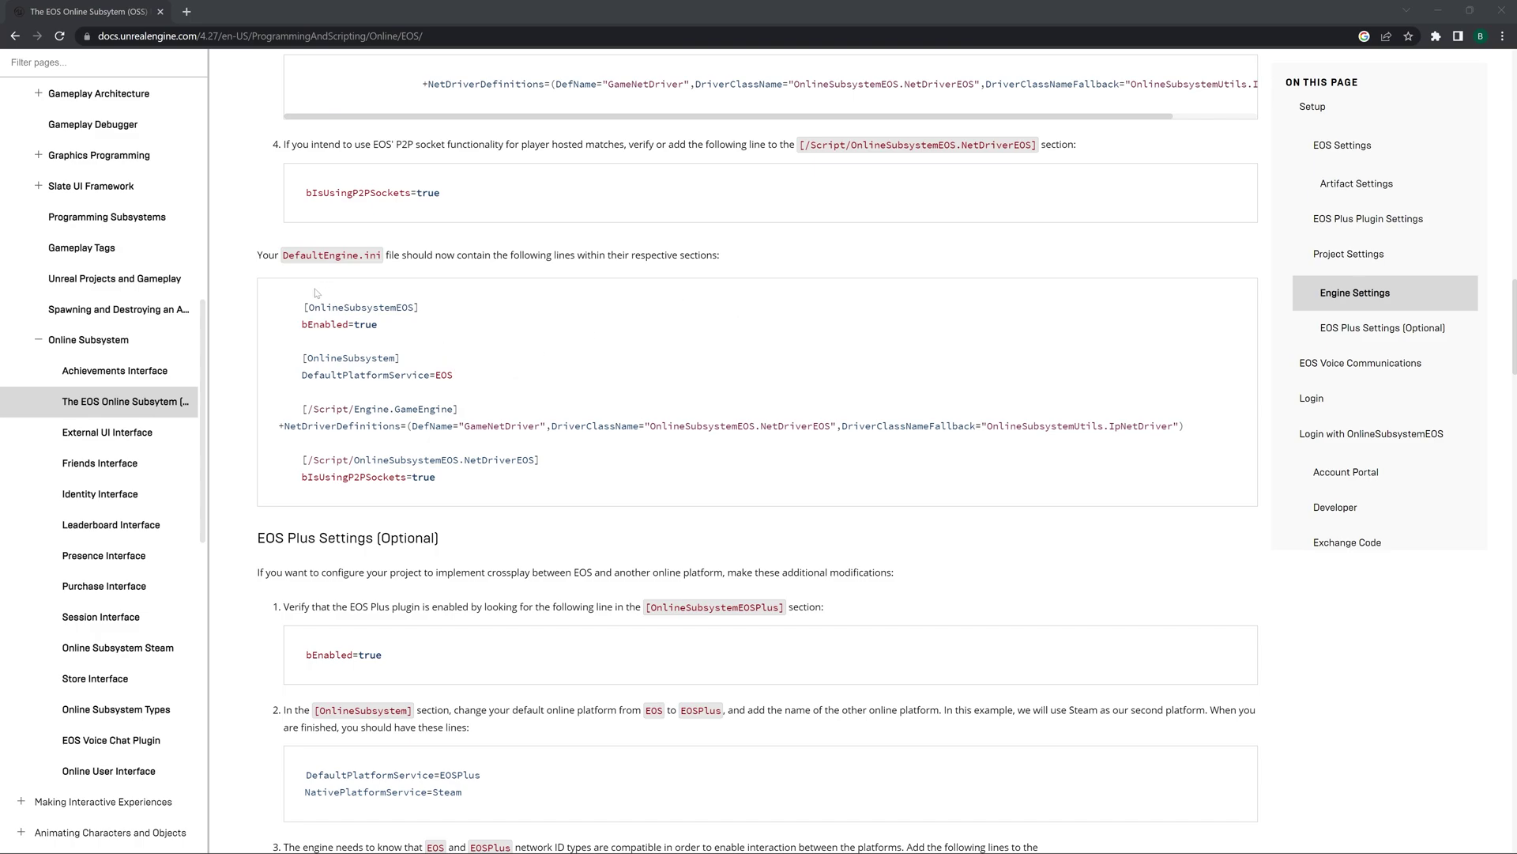
drag(298, 303, 476, 477)
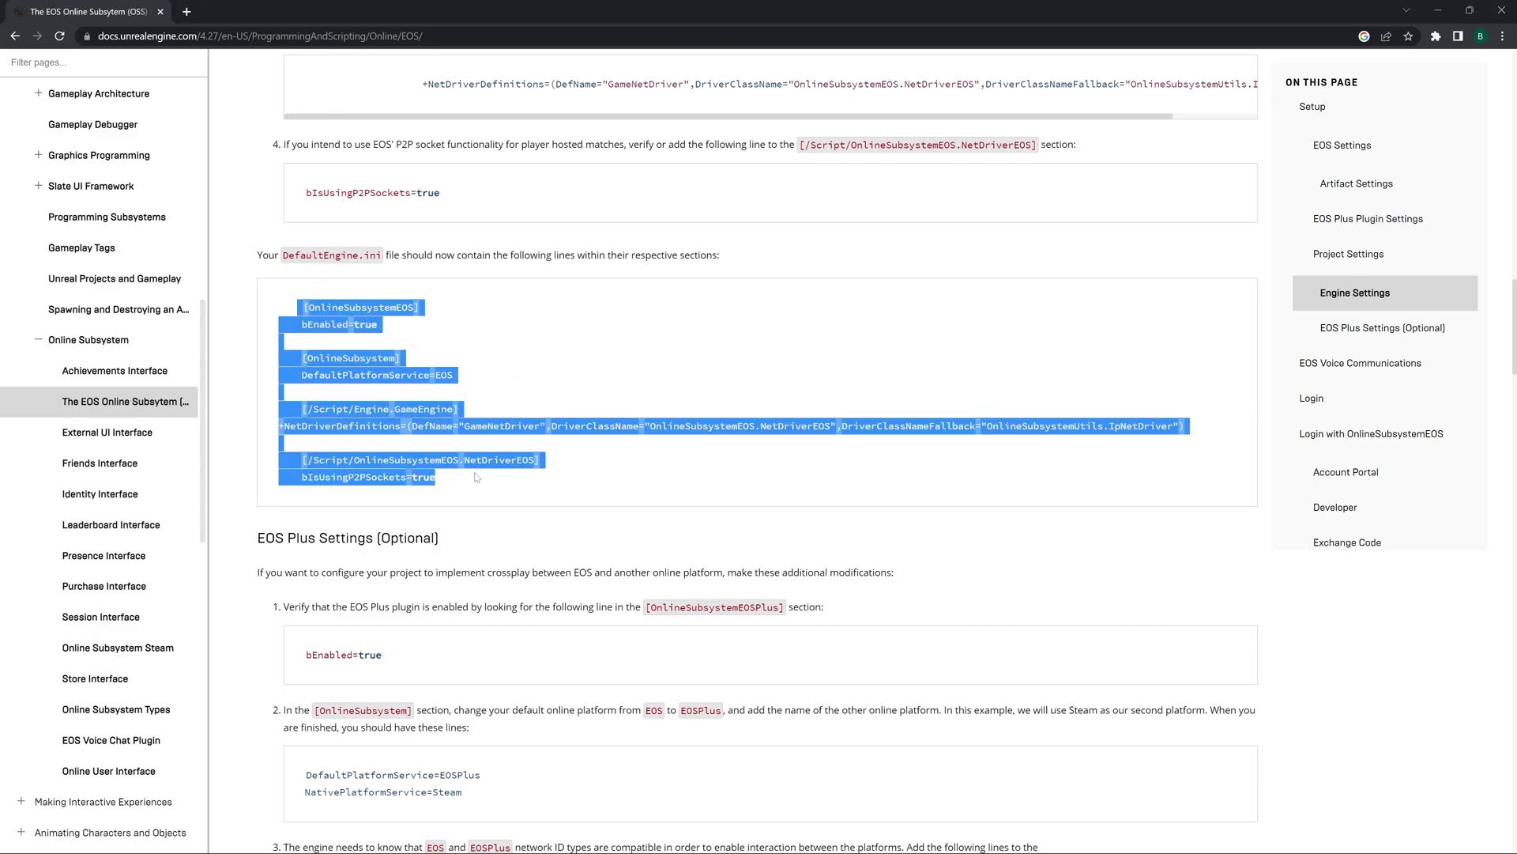
right_click(442, 464)
click(472, 483)
Back in the editor, reveal the Audio content folder in File Explorer.
click(873, 838)
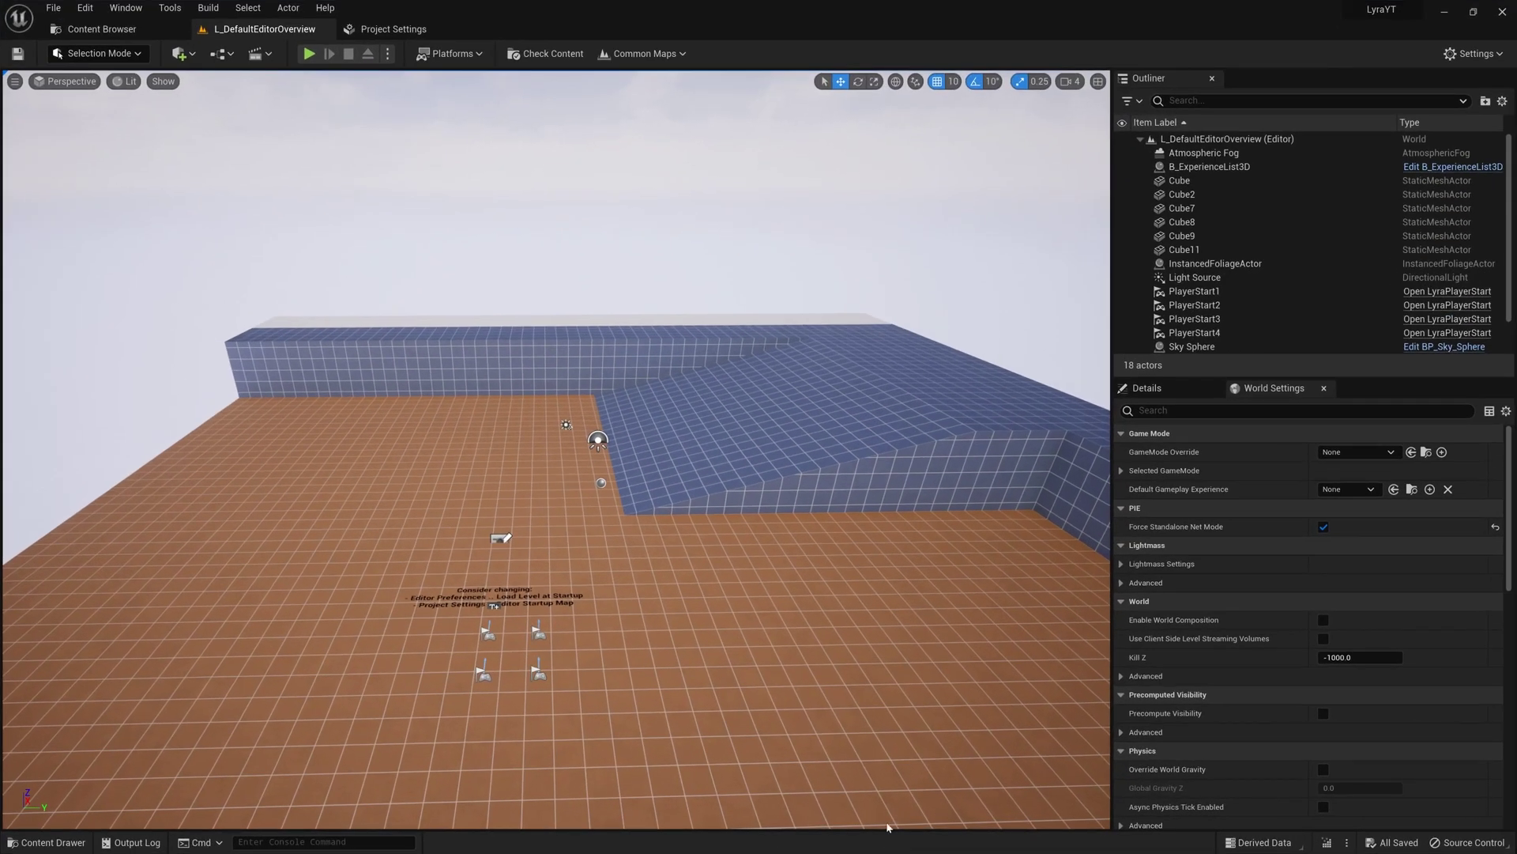
click(48, 842)
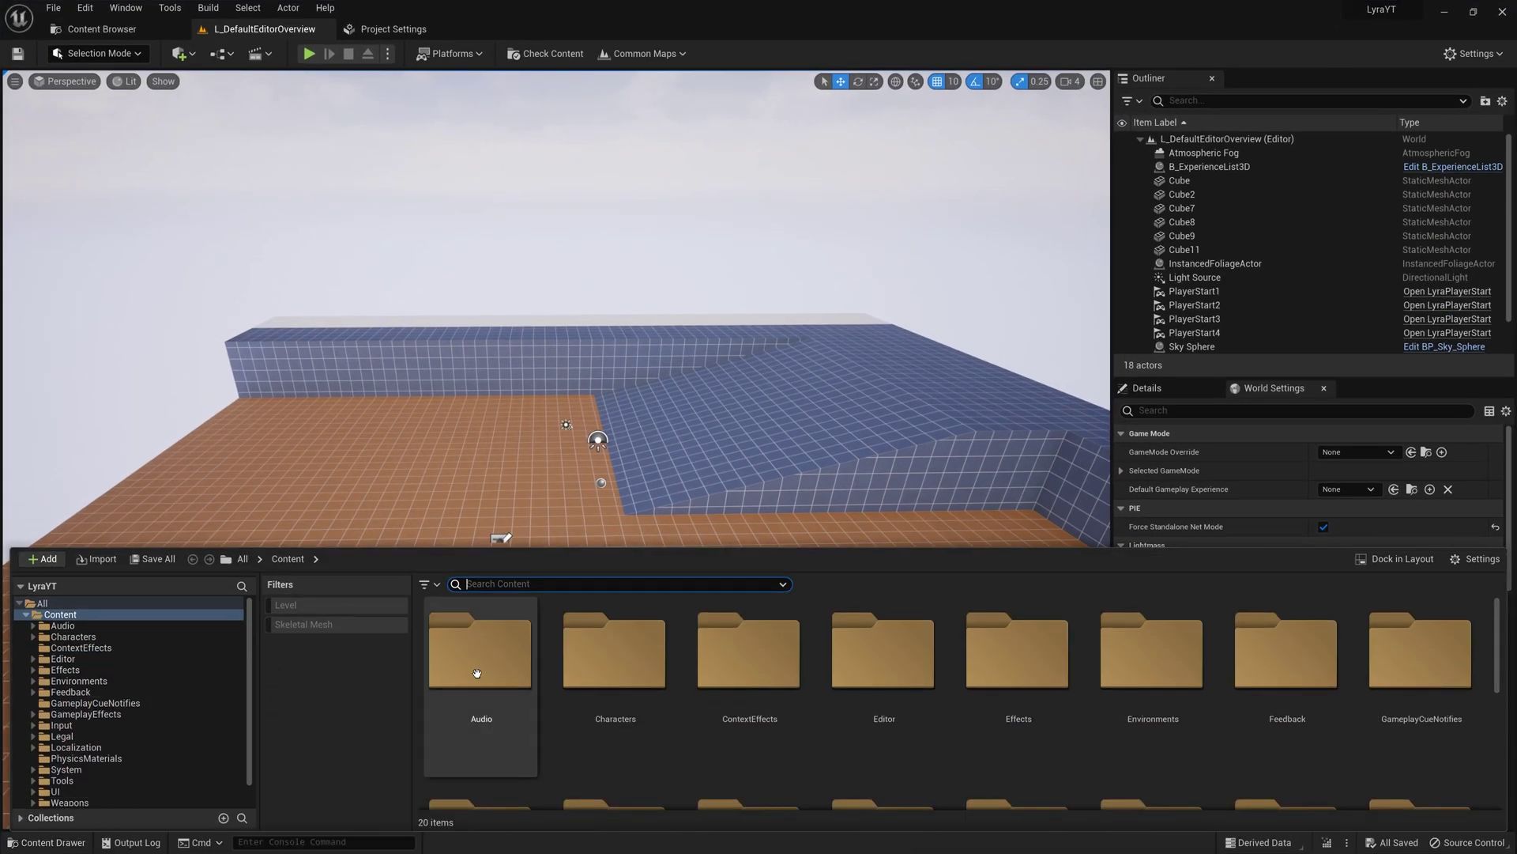
scroll(485, 673, down, 1)
scroll(484, 673, down, 2)
scroll(484, 676, up, 3)
ctrl+scroll(485, 680, down, 2)
ctrl+scroll(485, 681, up, 3)
ctrl+scroll(480, 680, down, 3)
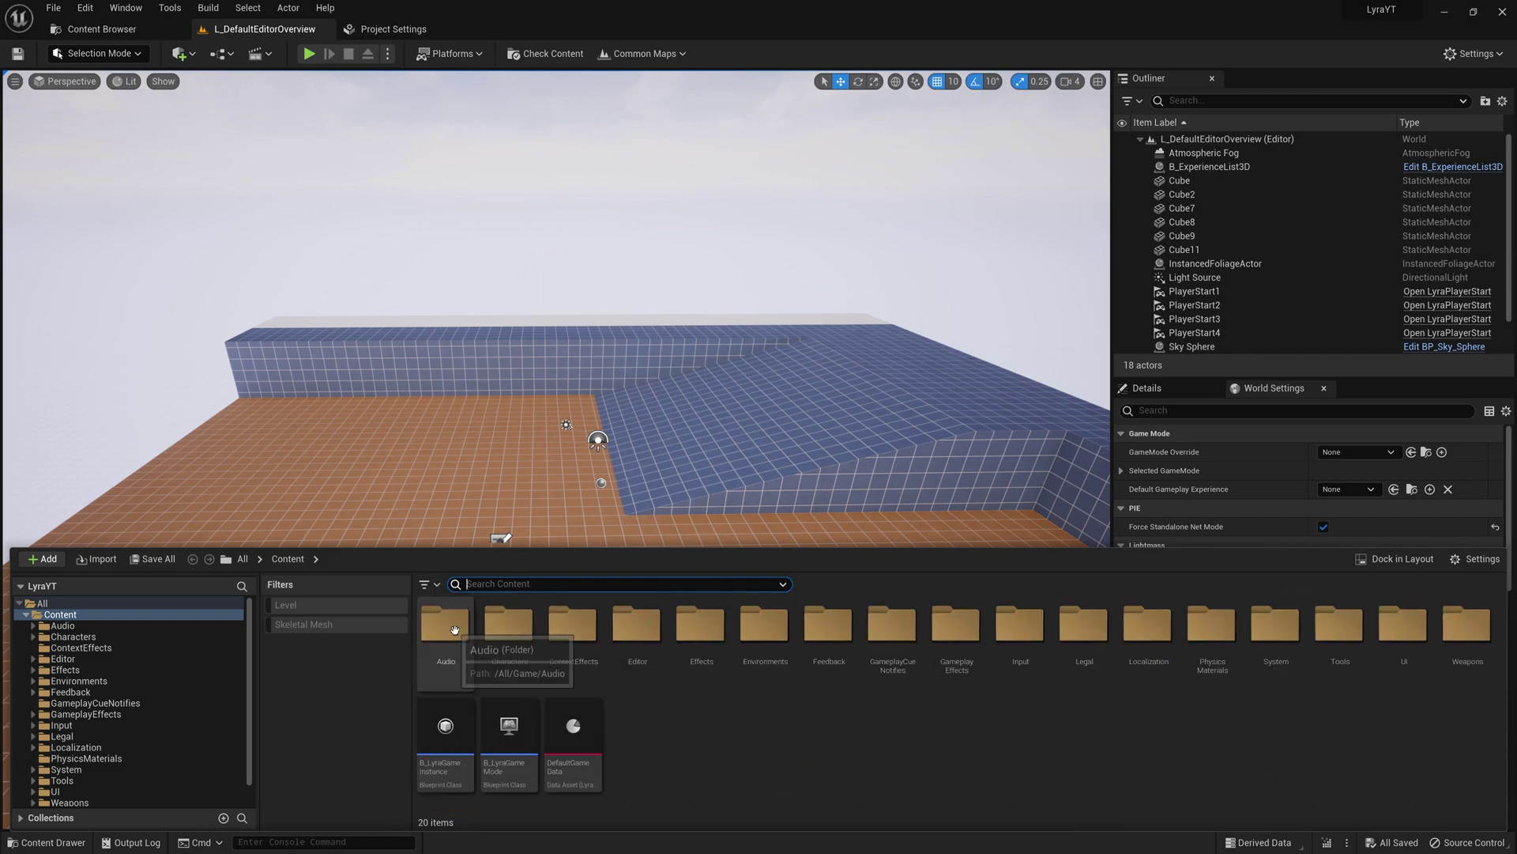
right_click(455, 632)
click(532, 385)
Open DefaultEngine.ini from the LyraYT project's Config folder in Notepad.
click(604, 292)
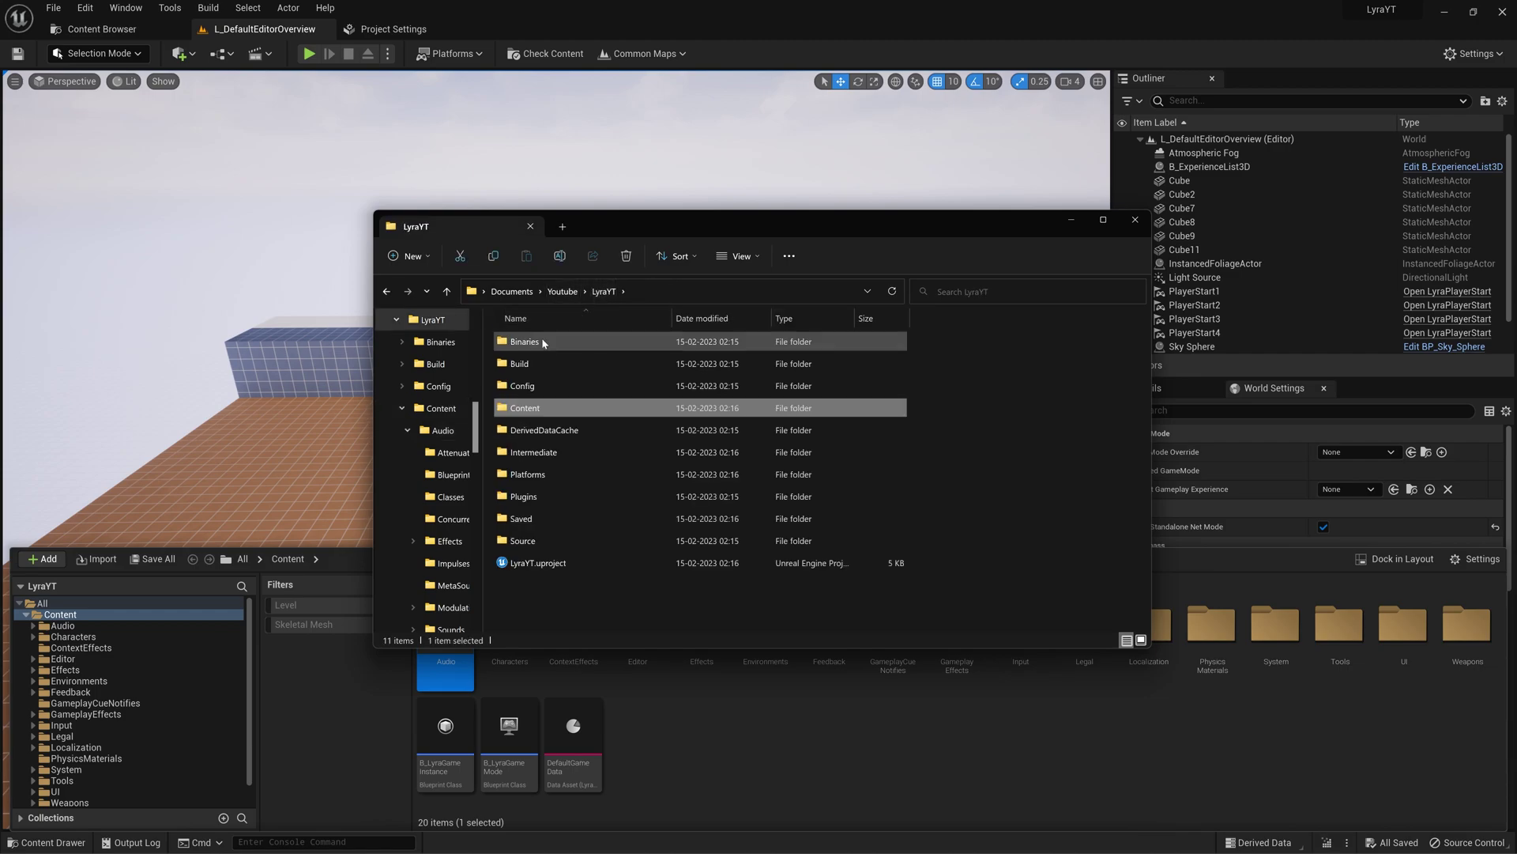
double_click(528, 384)
scroll(526, 384, down, 2)
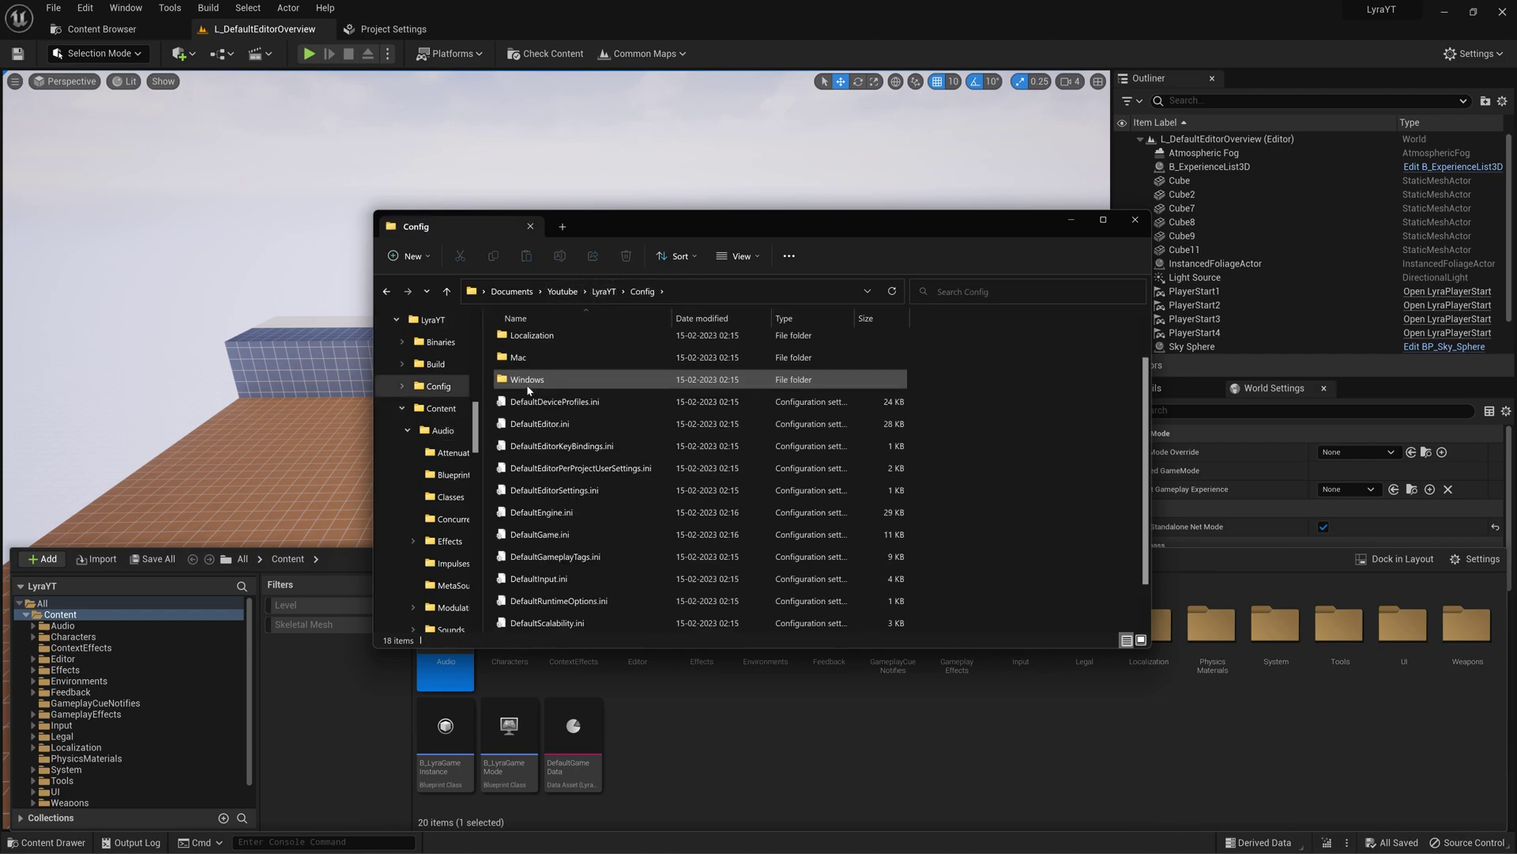
double_click(539, 514)
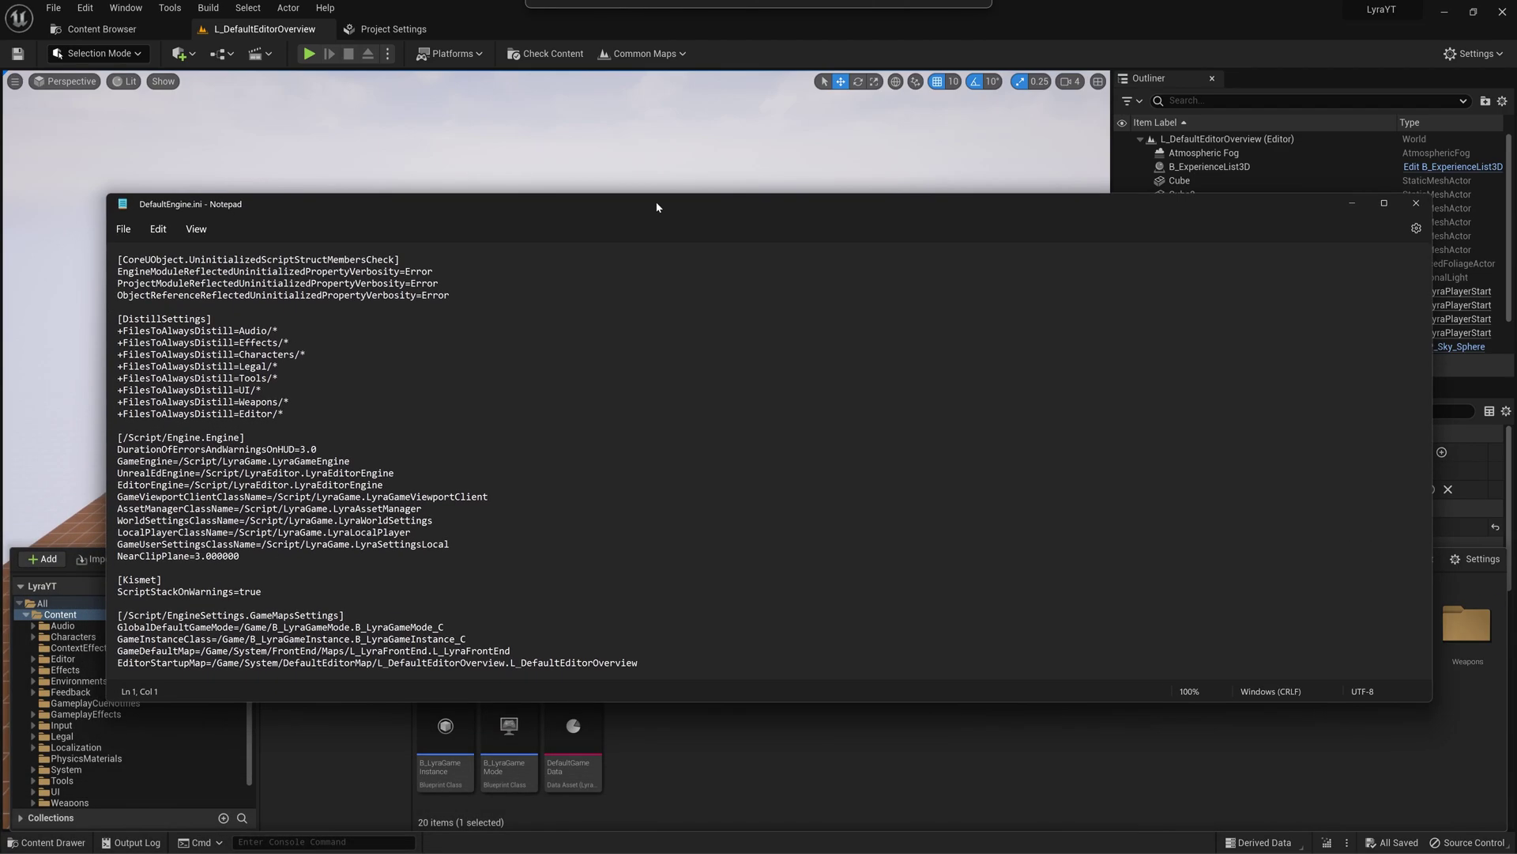
Paste the copied EOS settings on a new line at the end of DefaultEngine.ini.
scroll(770, 459, down, 15)
scroll(770, 458, down, 20)
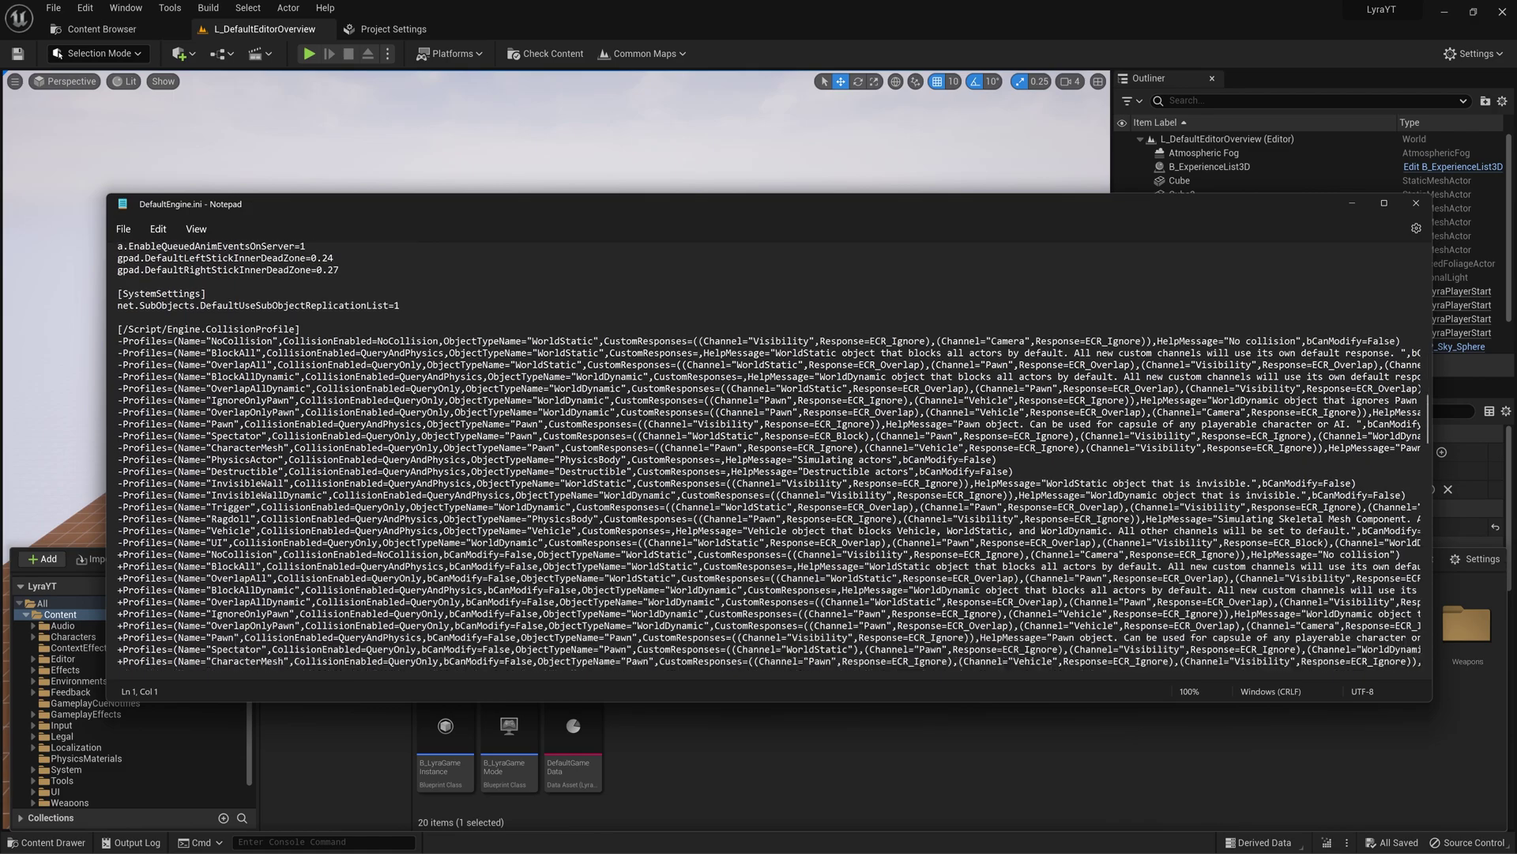
scroll(770, 458, down, 15)
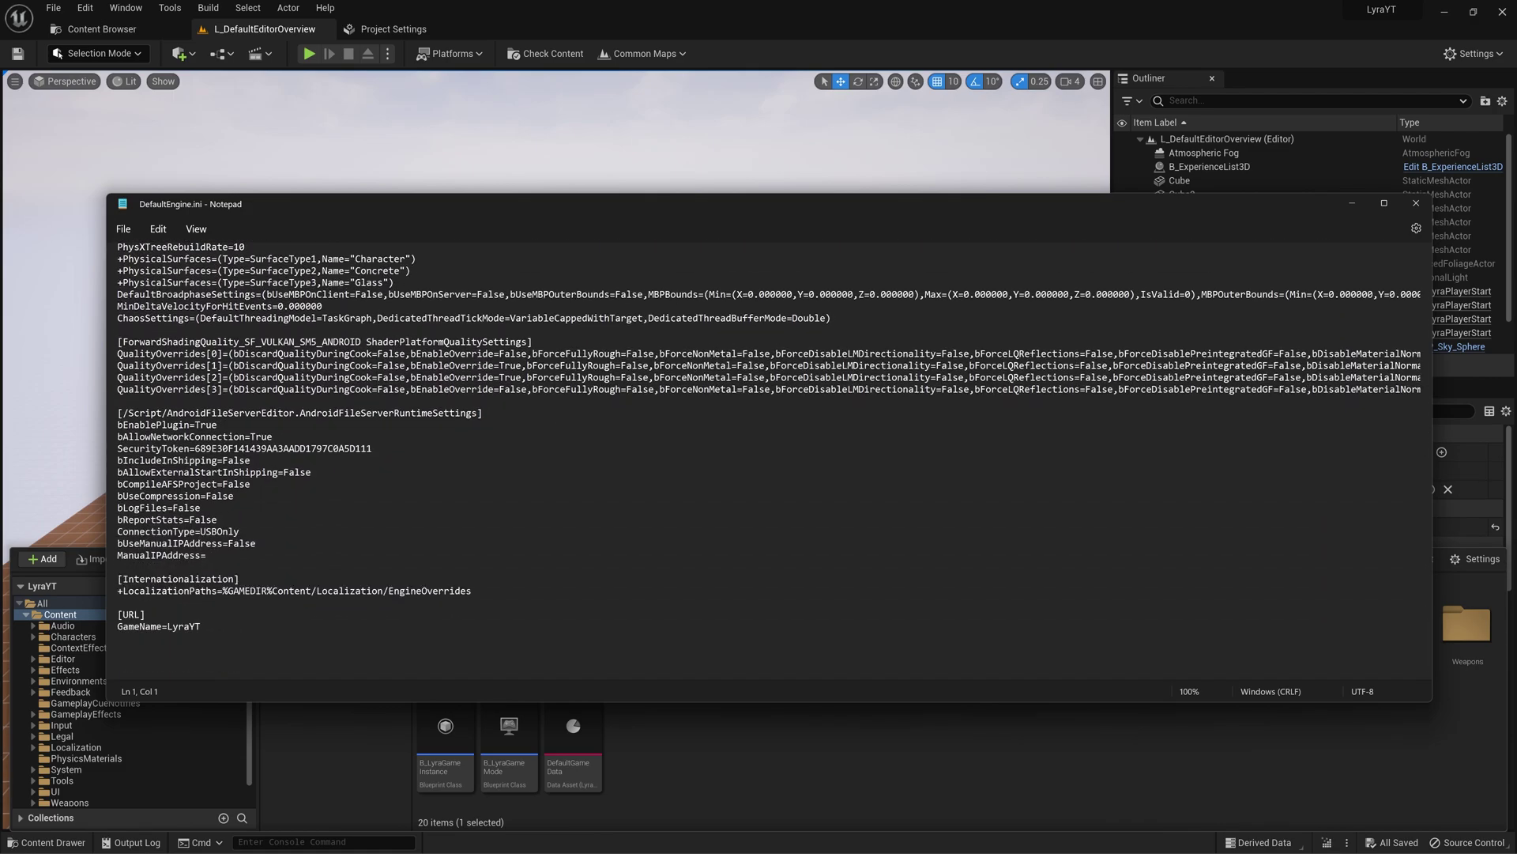
key(Return)
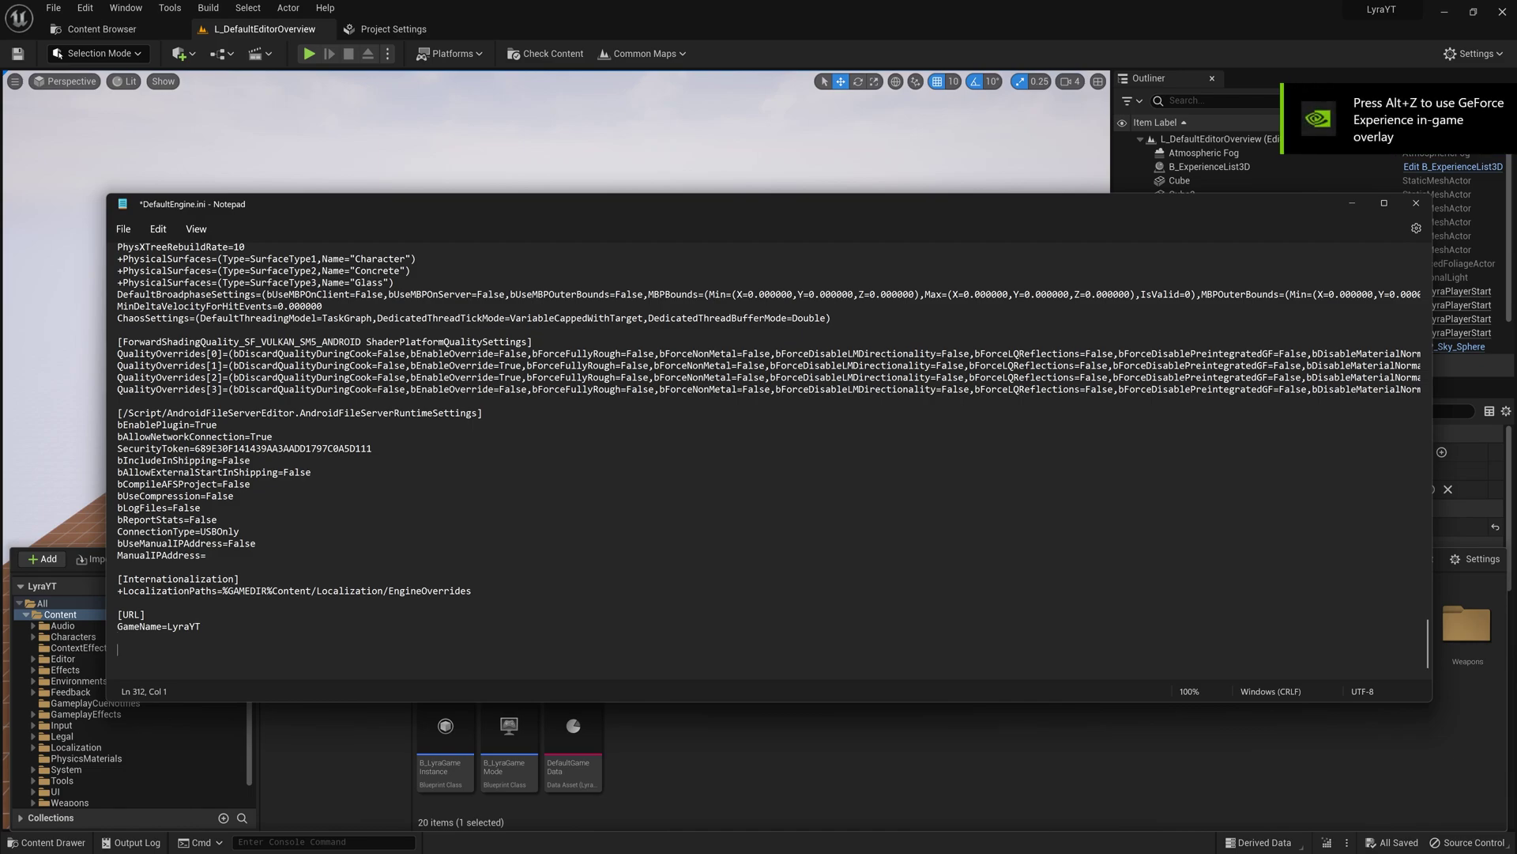
text([OnlineSubsystemEOS]     bEnabled=true      [OnlineSubsystem]     DefaultPlatformService=EOS      [/Script/Engine.GameEngine] +NetDriverDefinitions=(DefName="GameNetDriver",DriverClassName="OnlineSubsystemEOS.NetDriverEOS",DriverClassNameFallback="OnlineSubsystemUtils.IpNetDriver")      [/Script/OnlineSubsystemEOS.NetDriverEOS]     bIsUsingP2PSockets=true)
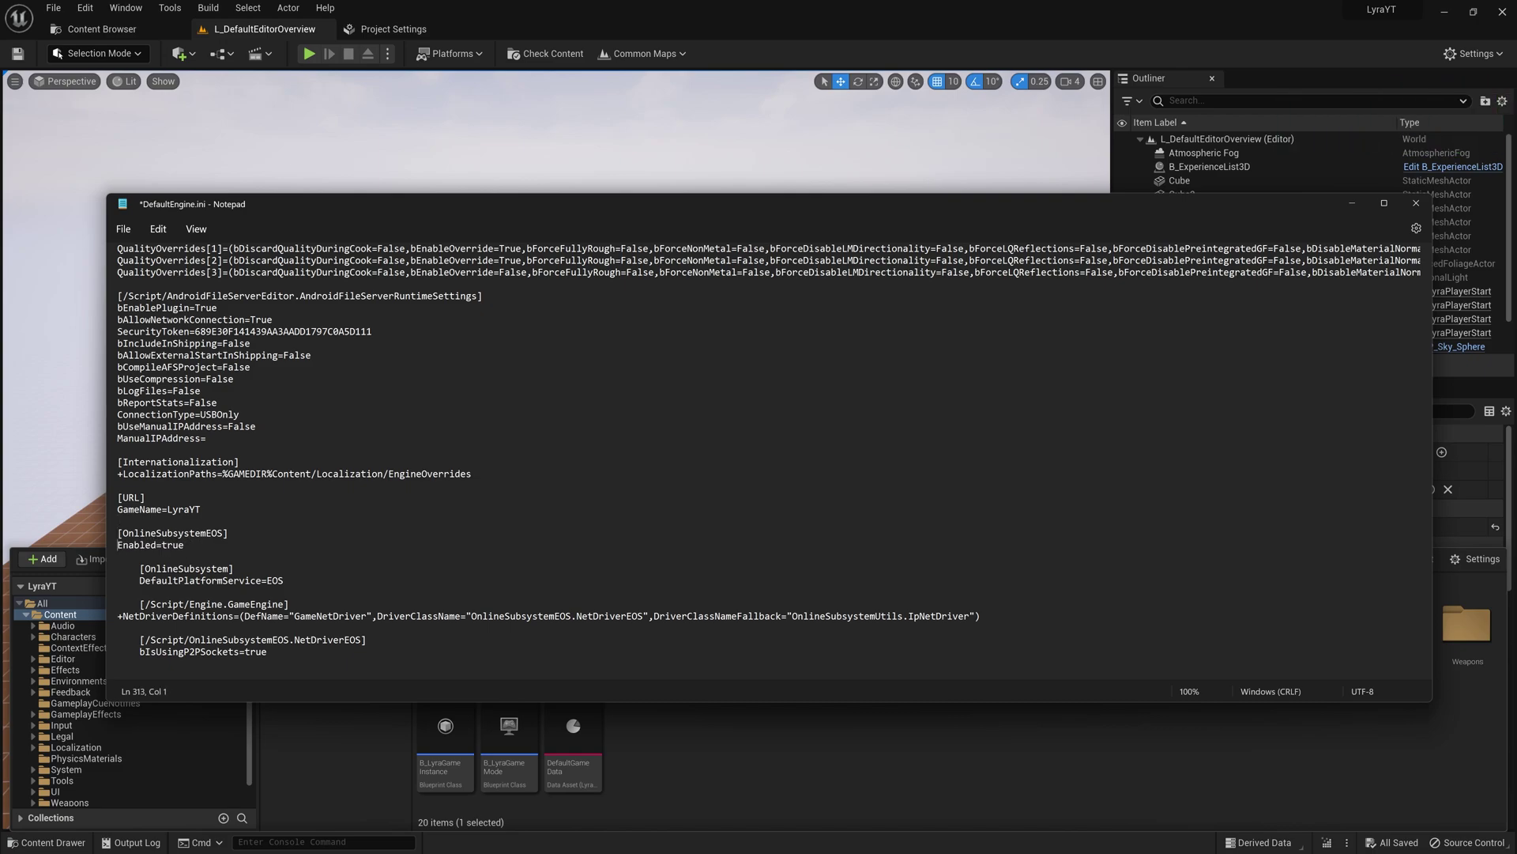
Keep one blank line above [OnlineSubsystemEOS] and remove the NetDriverEOS header's indentation.
key(Up)
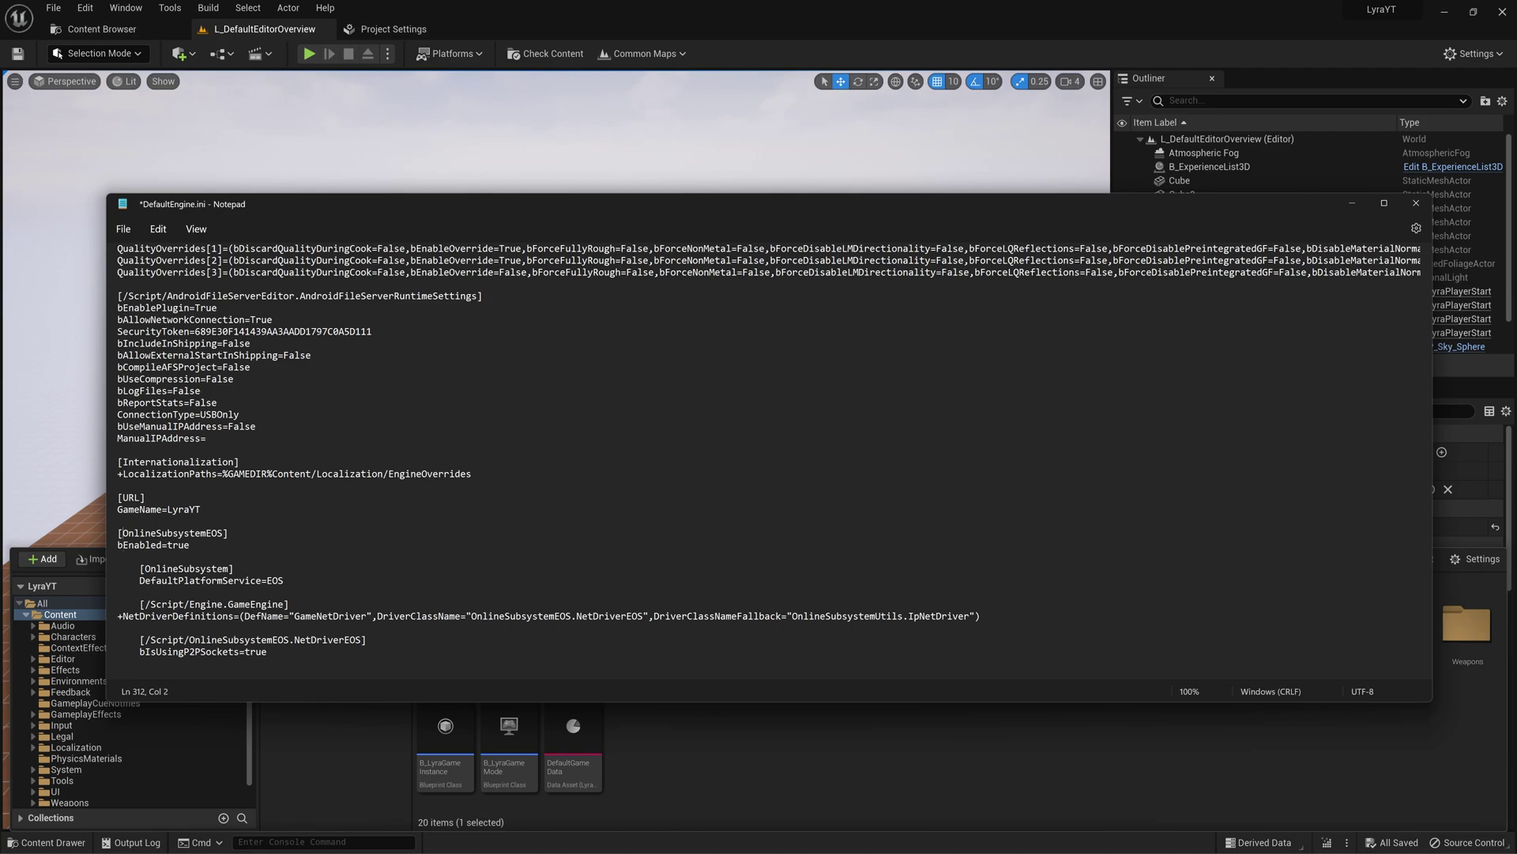
key(BackSpace)
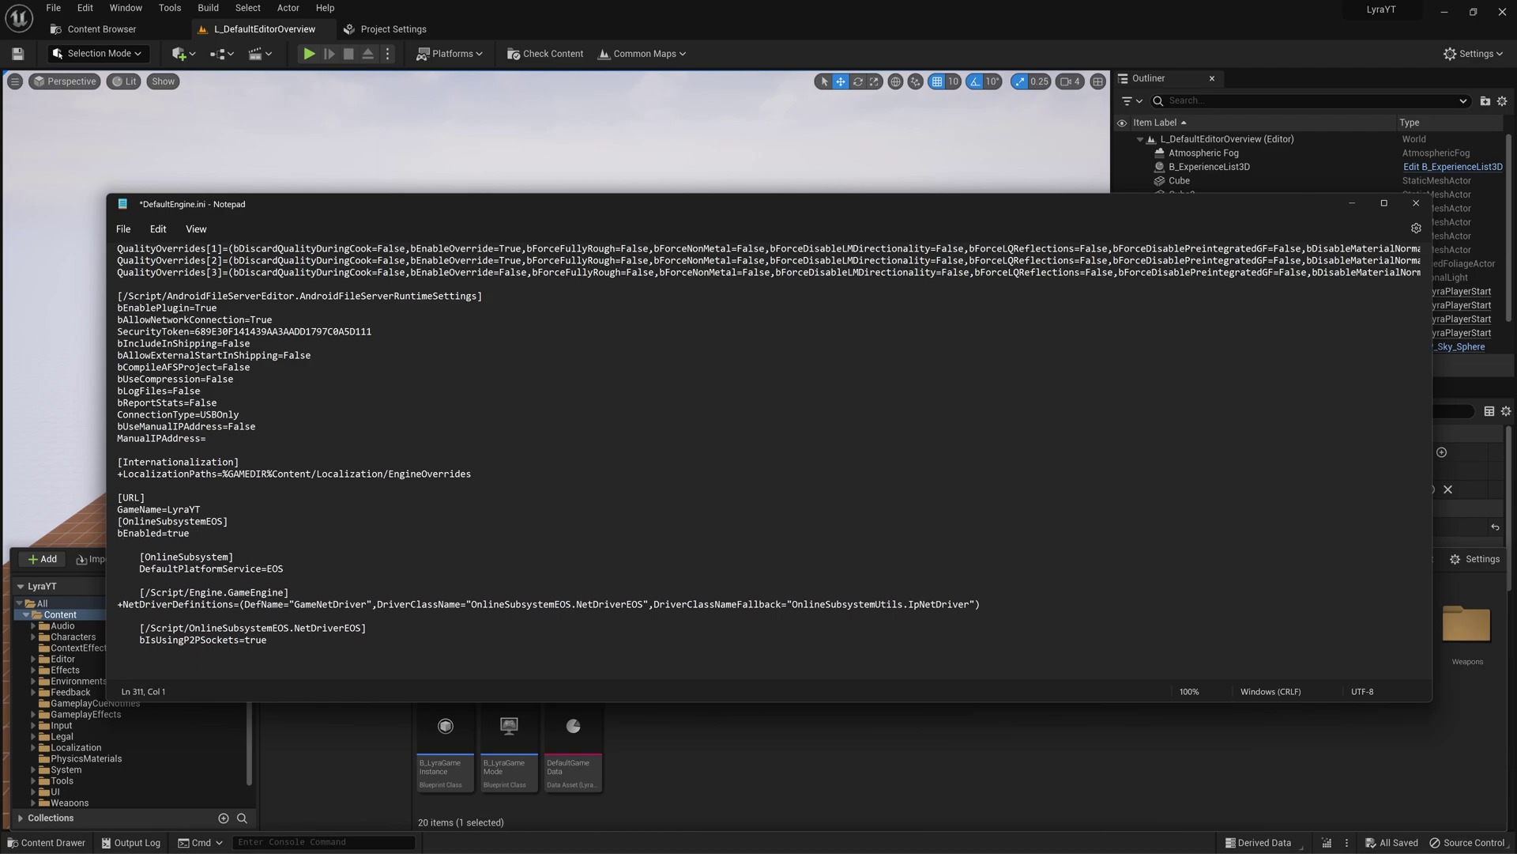
key(Return)
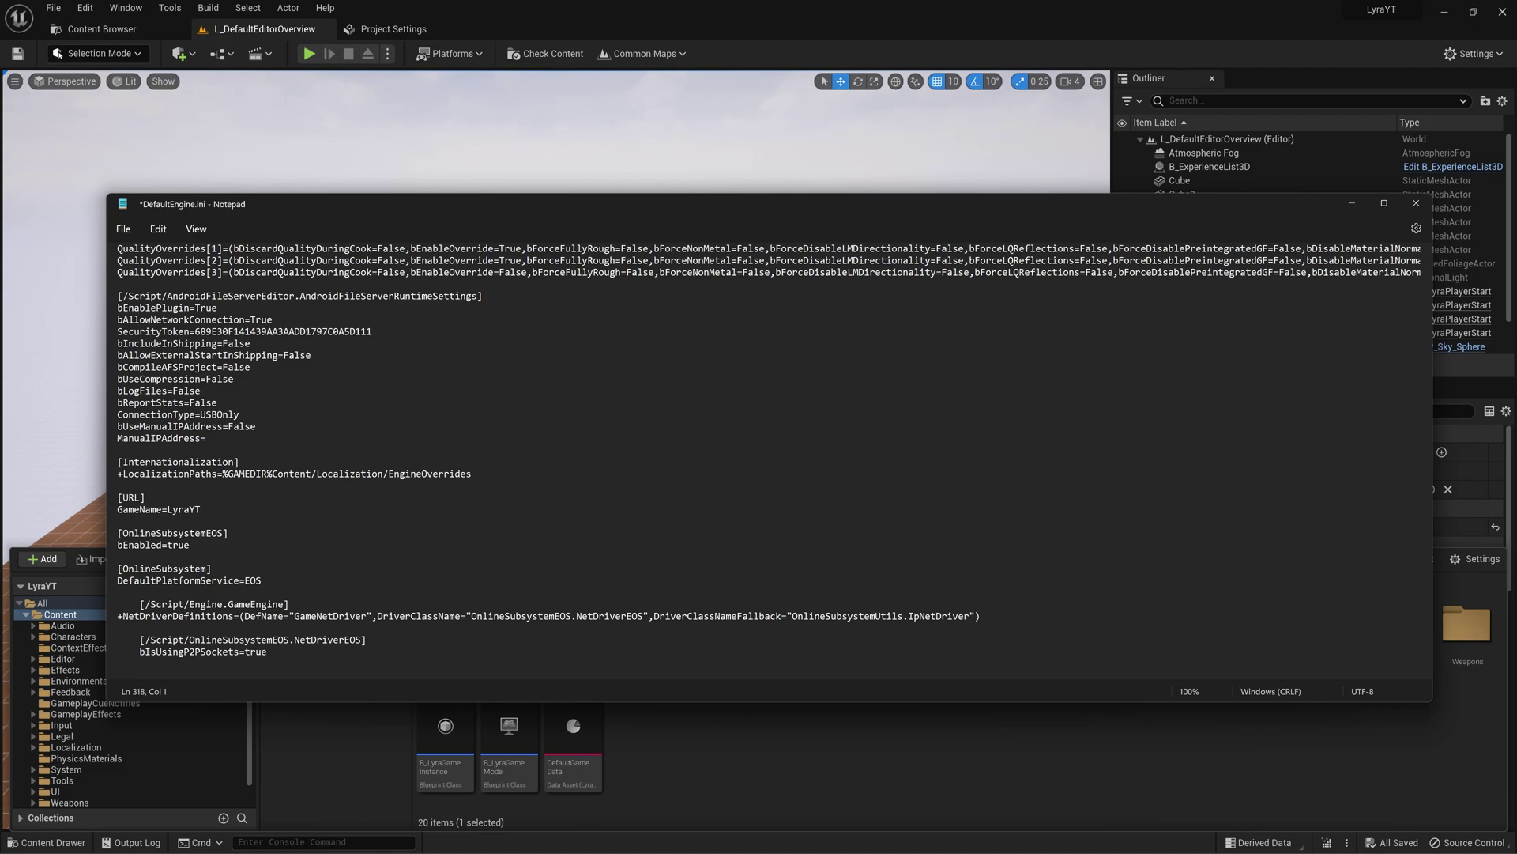
key(Delete)
key(Delete)
key(Delete)
key(Delete)
key(Down)
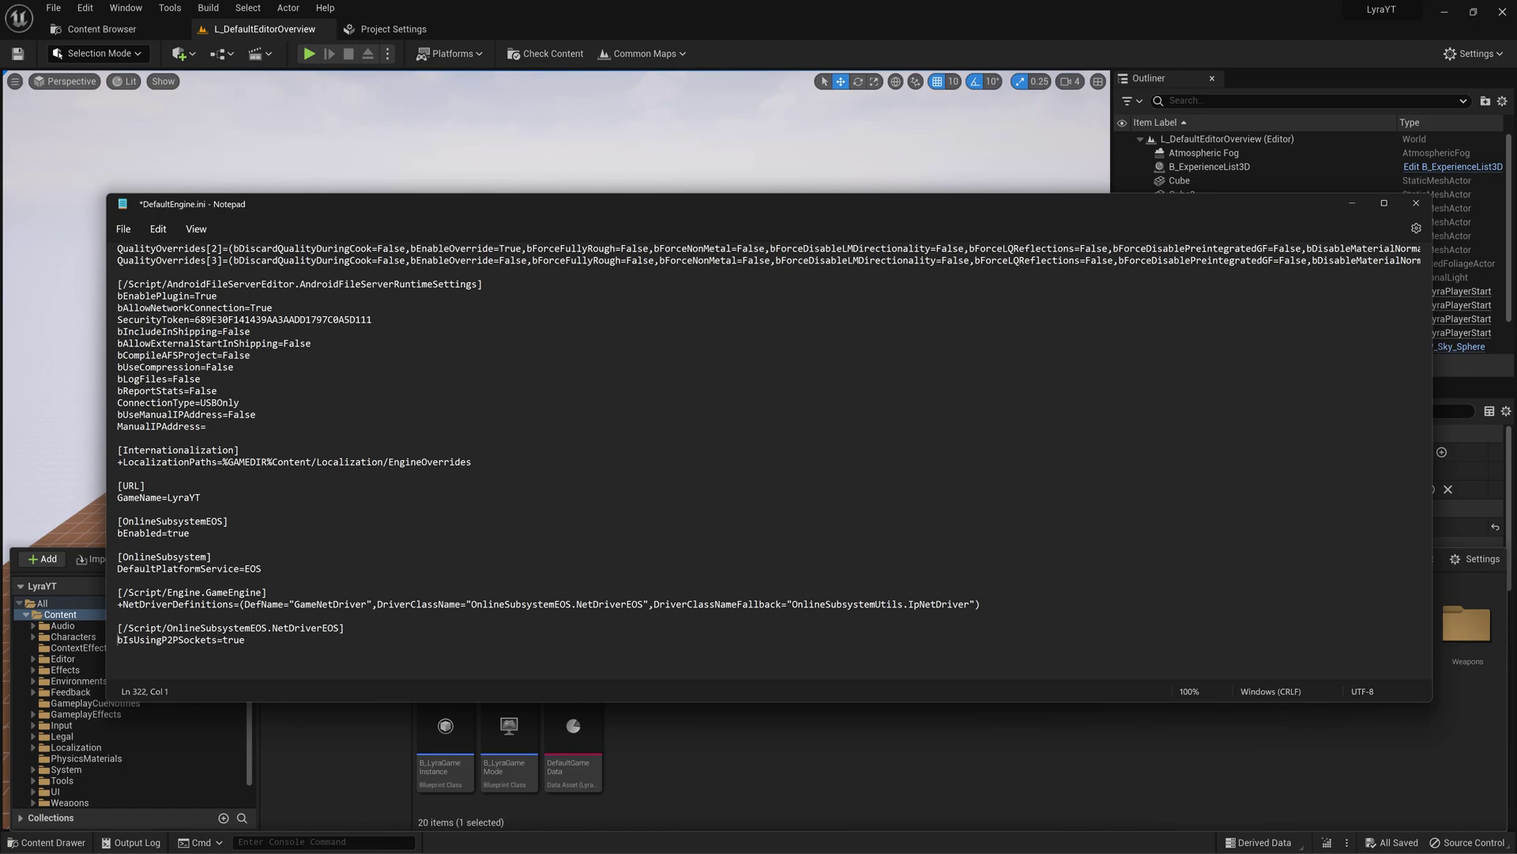
scroll(773, 455, up, 15)
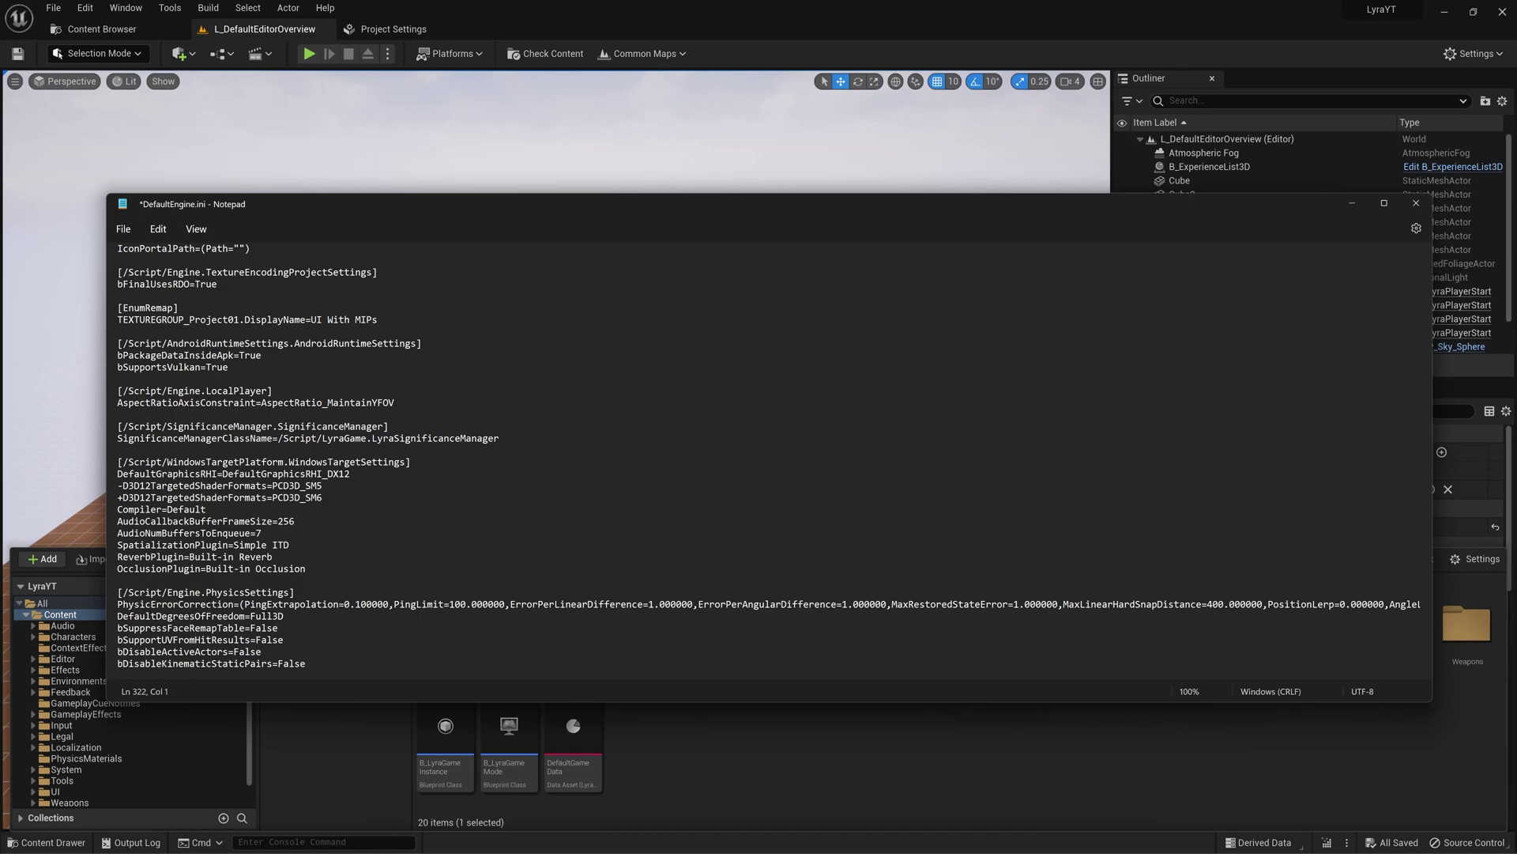
scroll(772, 455, up, 7)
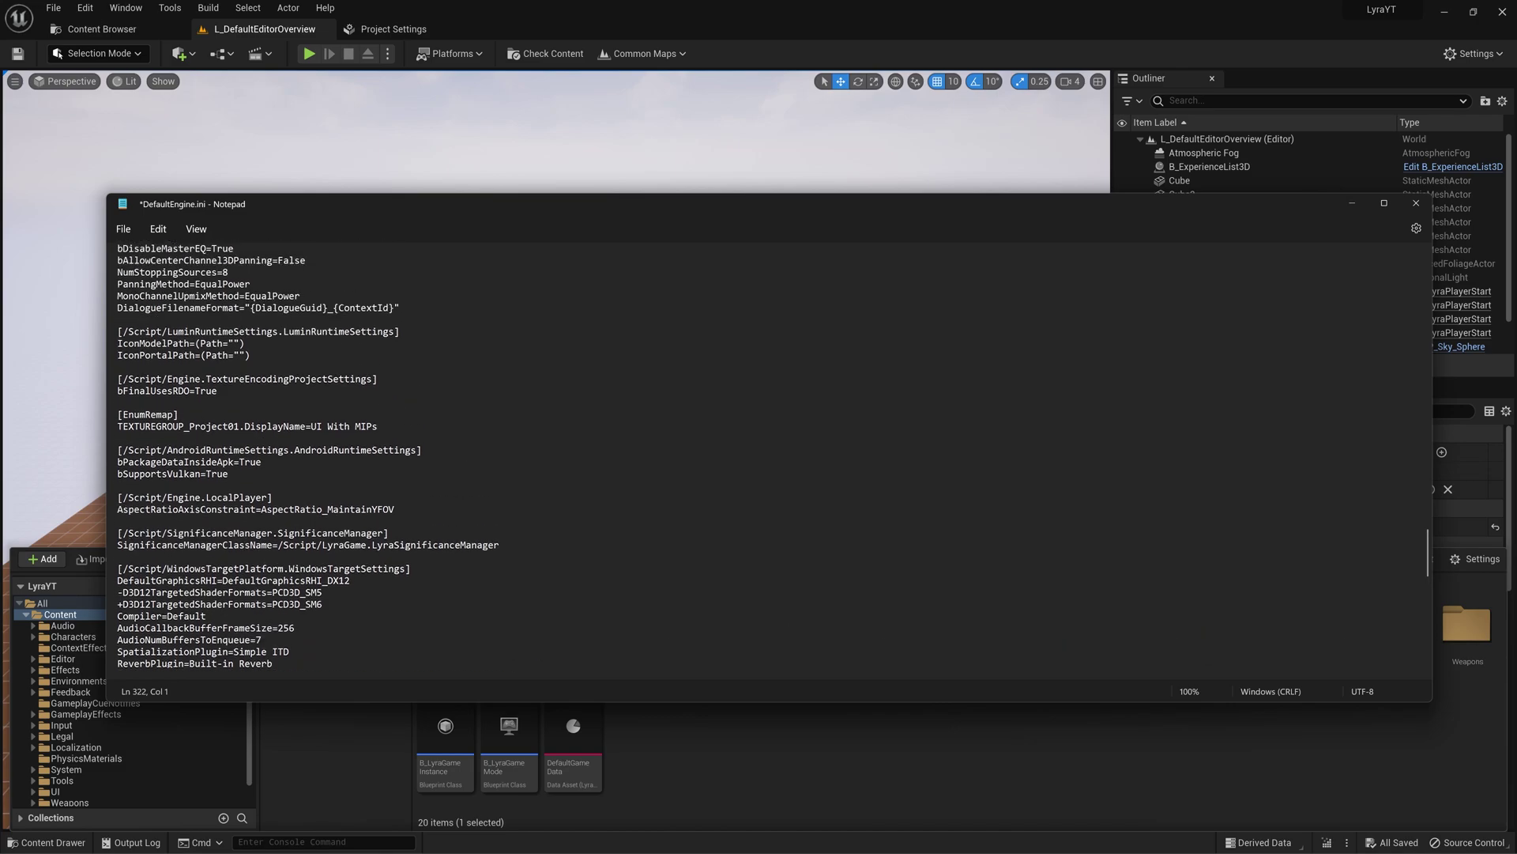
scroll(773, 456, up, 6)
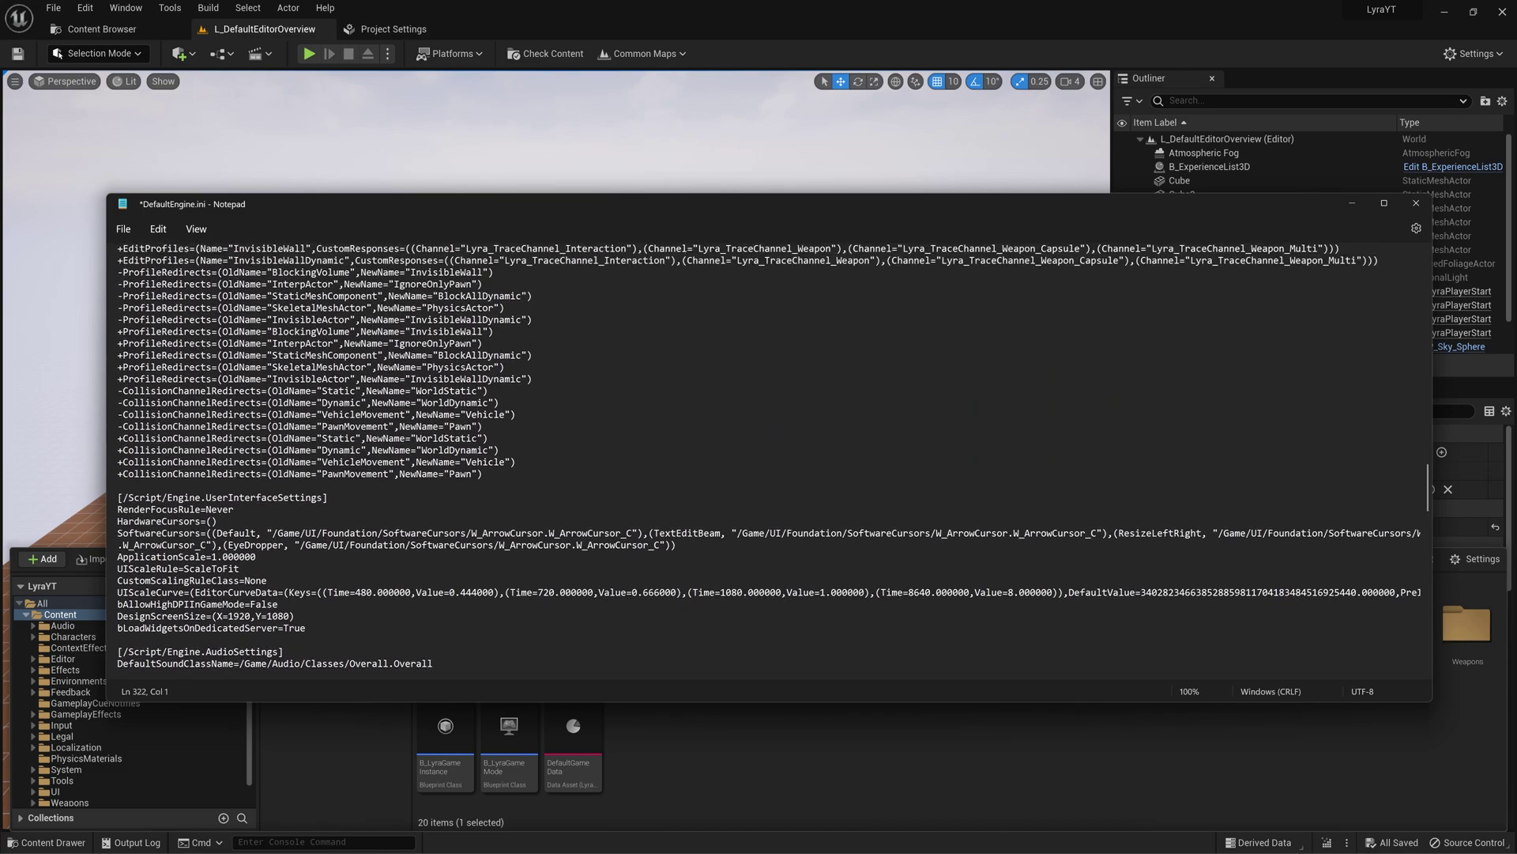
Save DefaultEngine.ini and close Notepad.
click(123, 228)
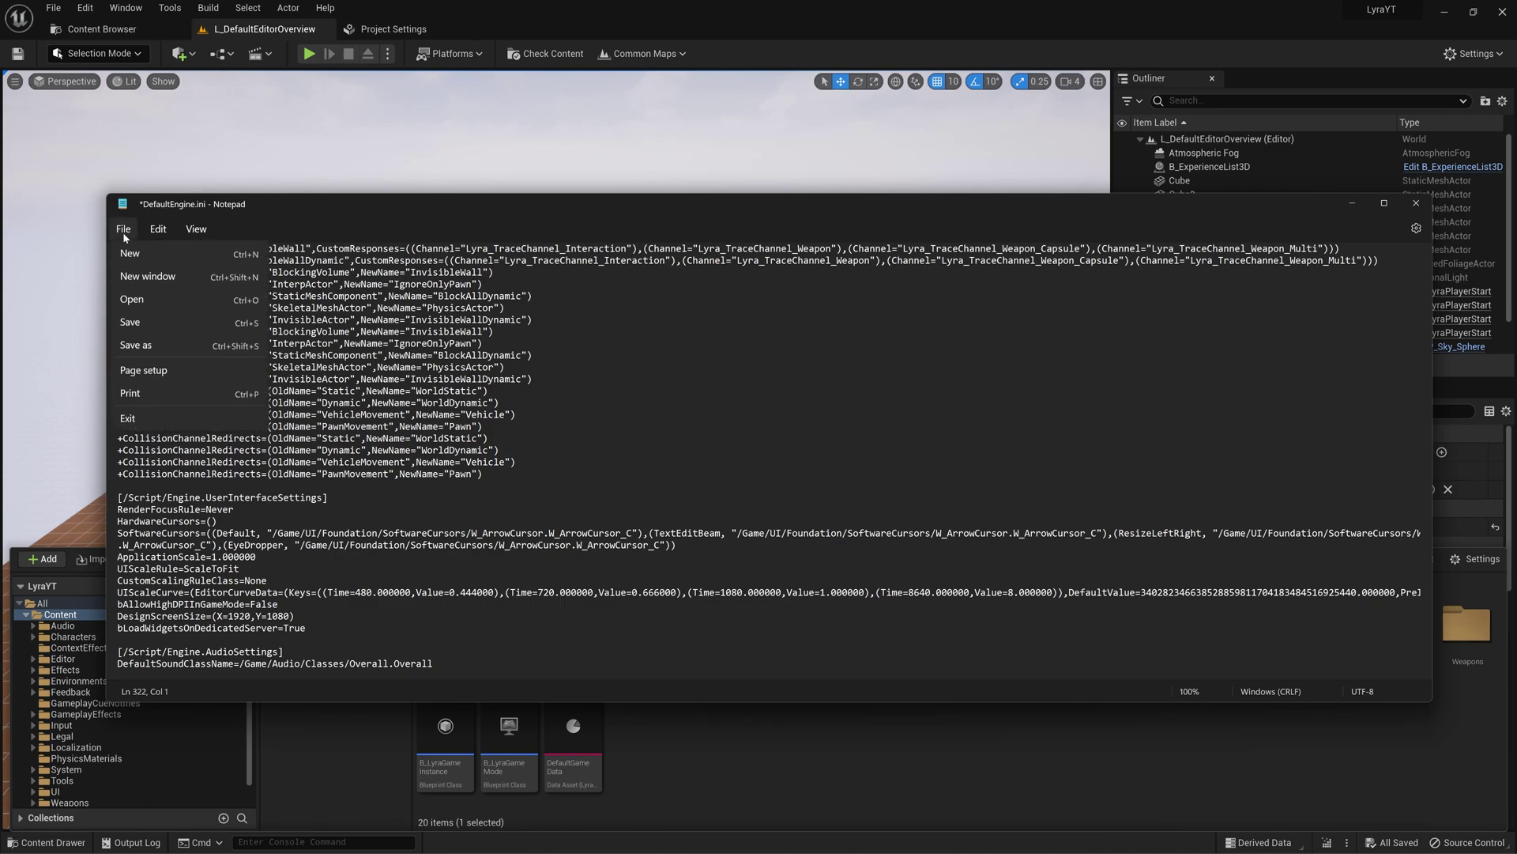
click(153, 320)
click(1489, 25)
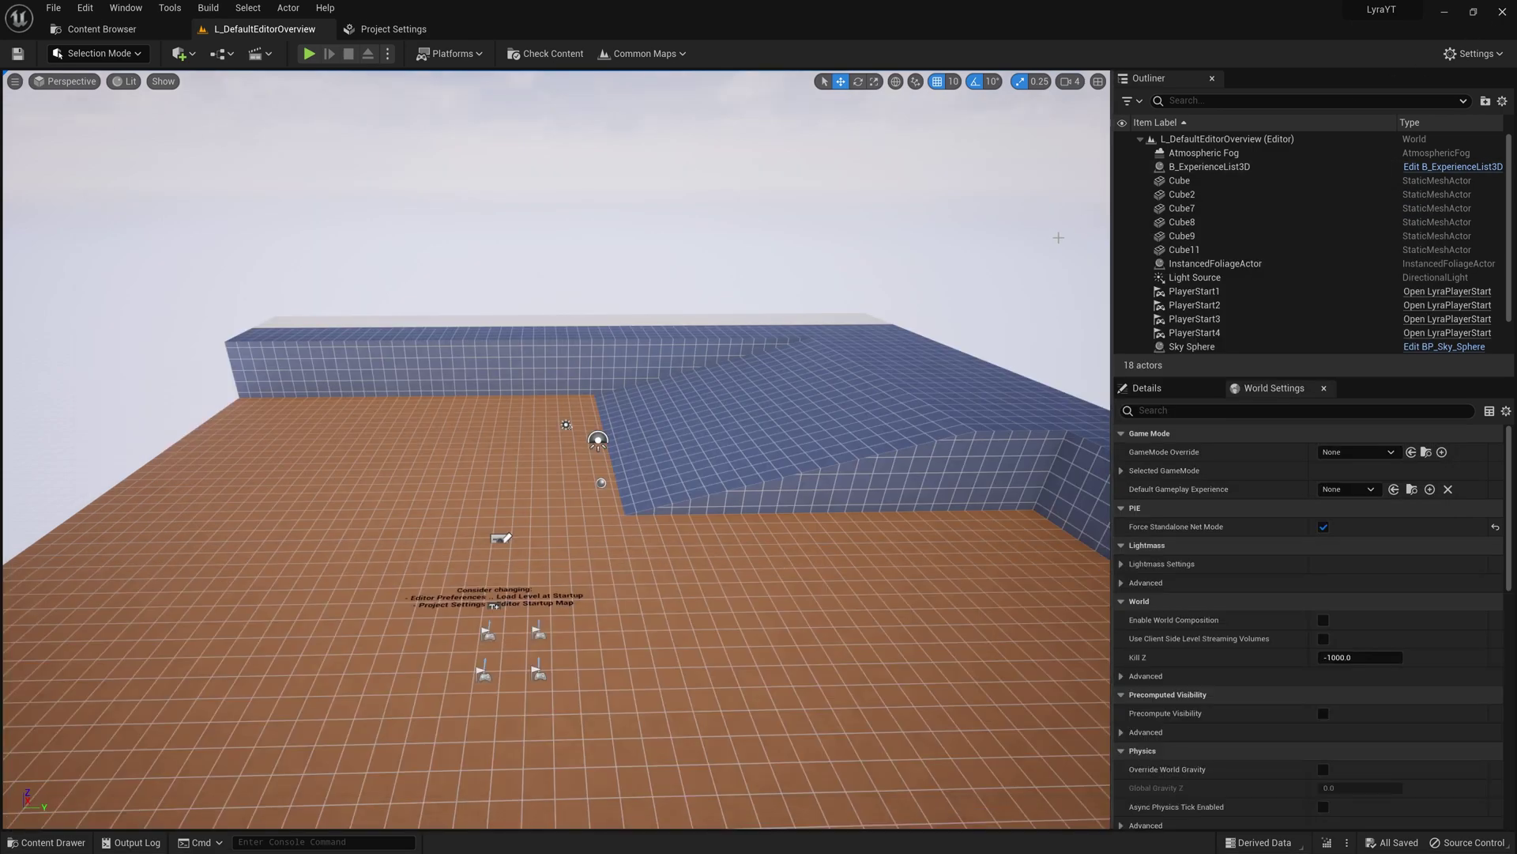
Close the editor and relaunch LyraYT.uproject from its folder in a full-screen window.
double_click(1239, 10)
click(1376, 79)
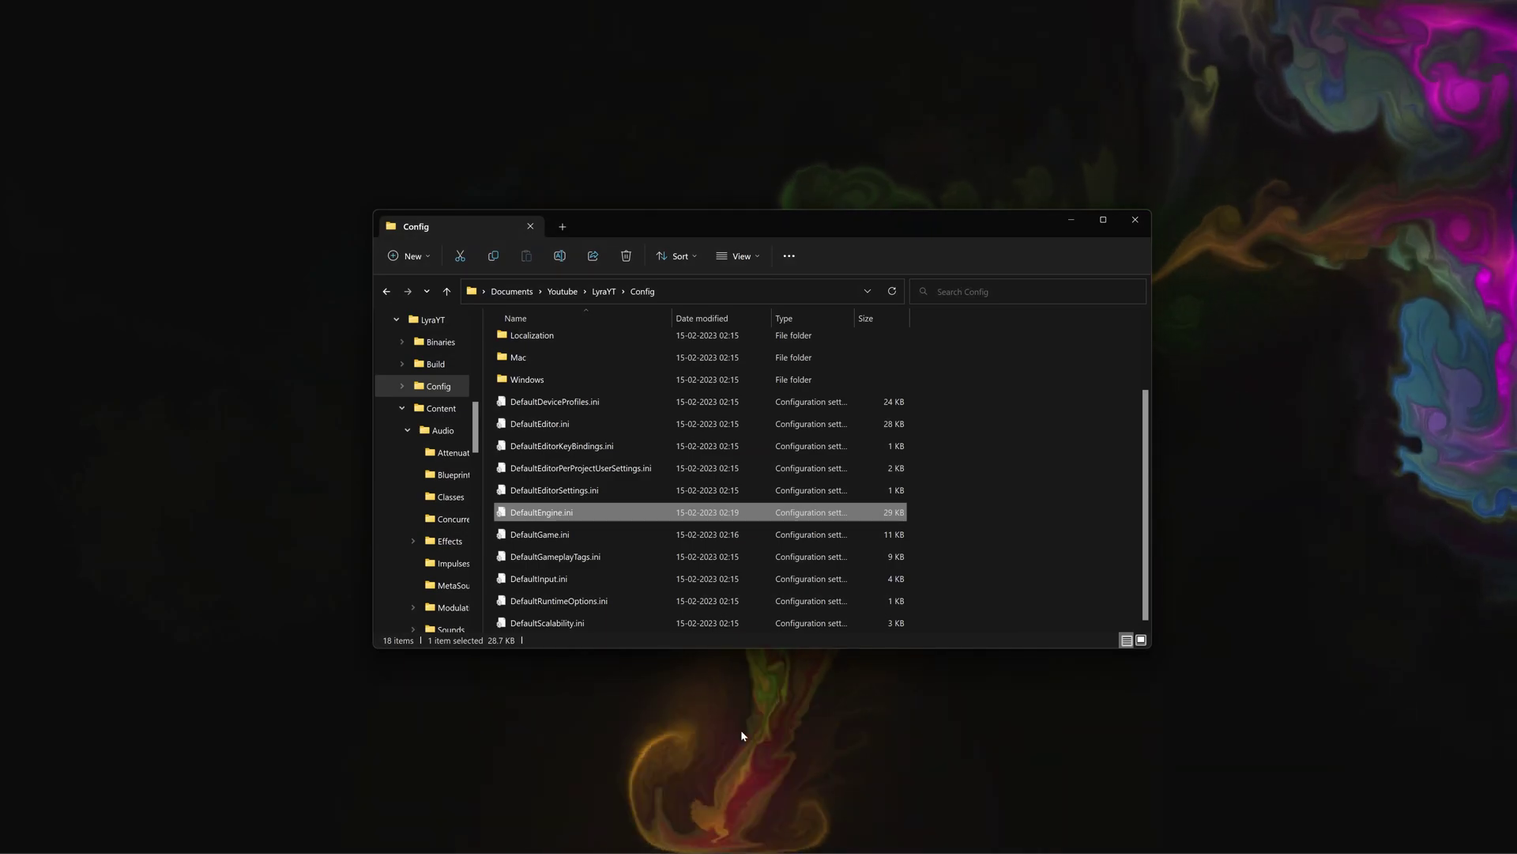
click(604, 291)
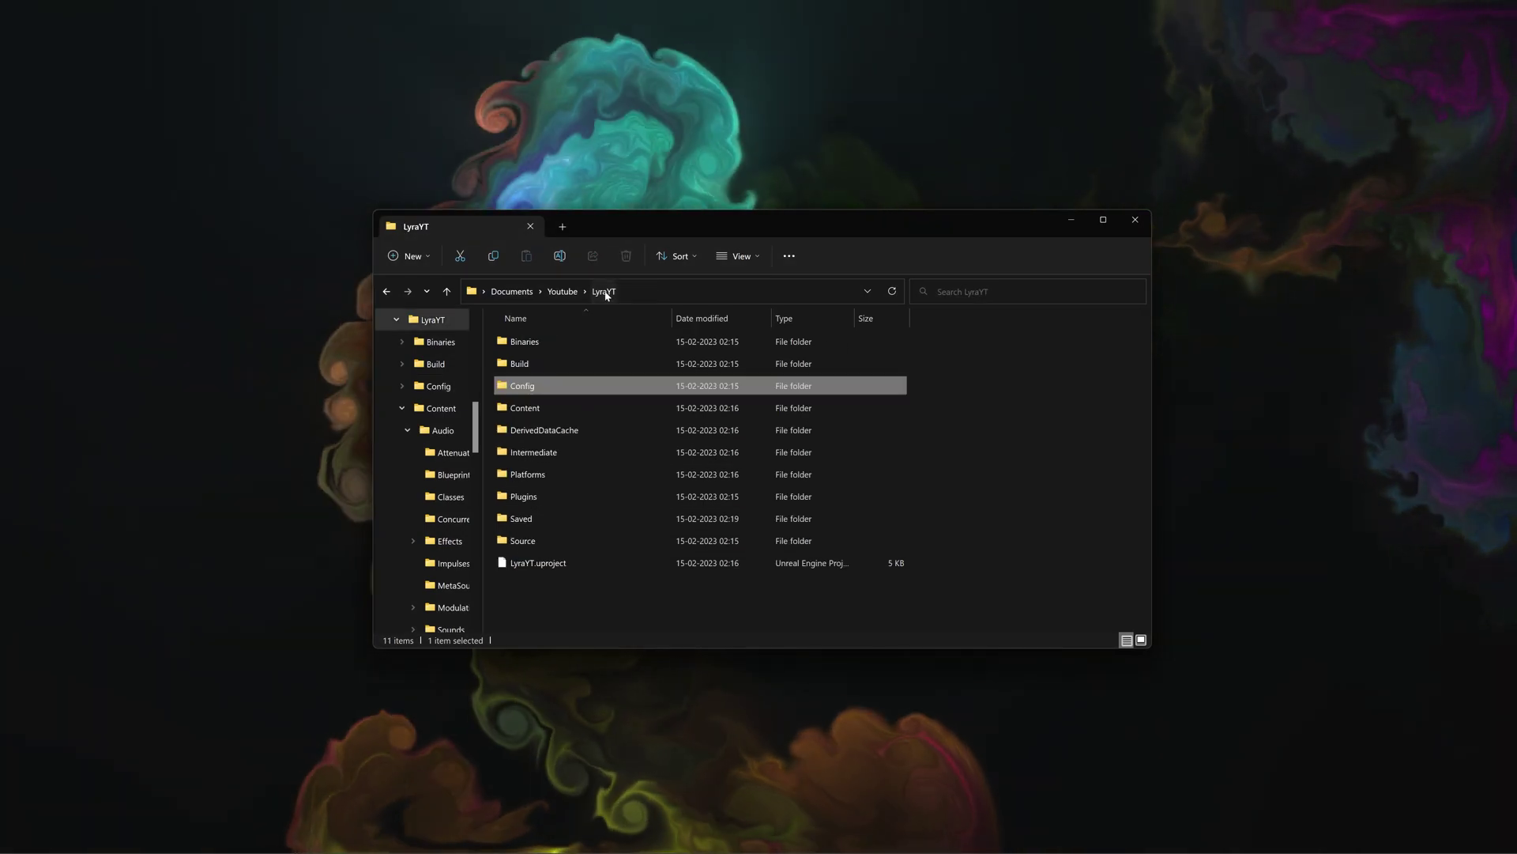
double_click(515, 564)
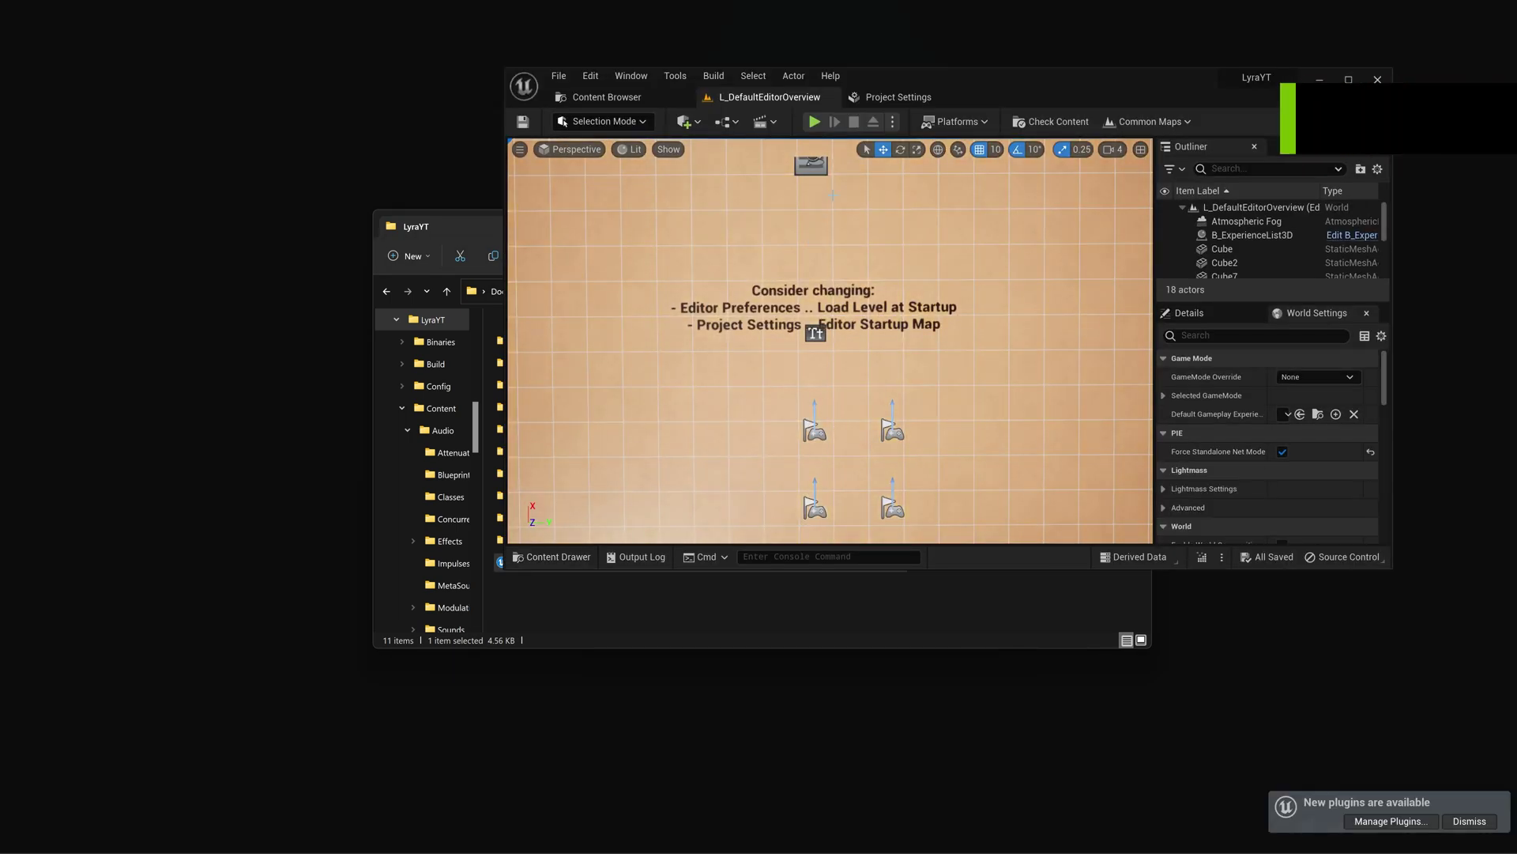
drag(951, 79, 952, 16)
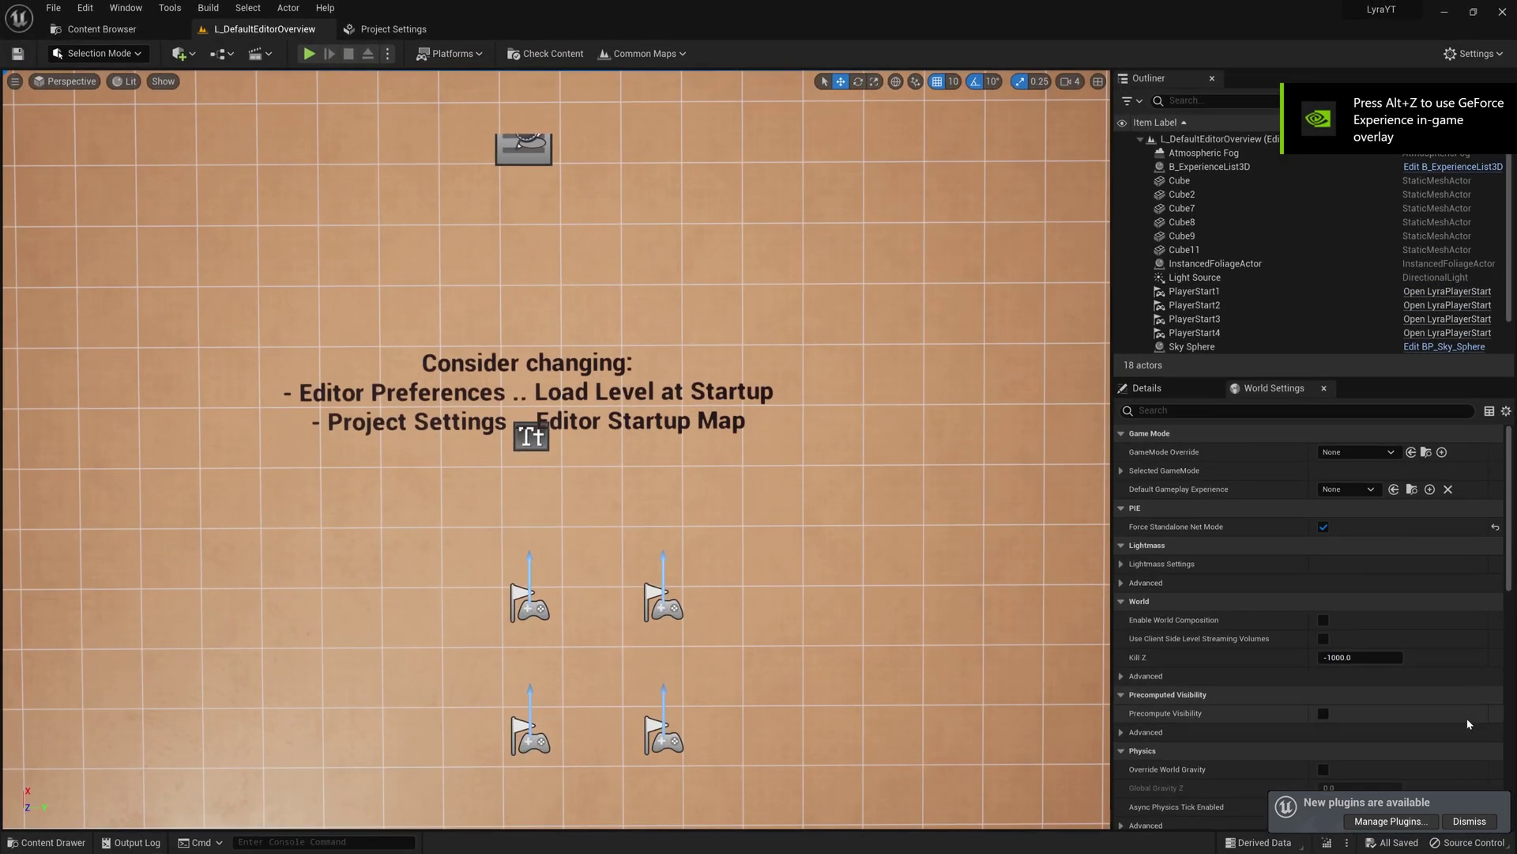
Search the content for 'frontend' and open the L_LyraFrontEnd level.
click(1469, 821)
click(30, 843)
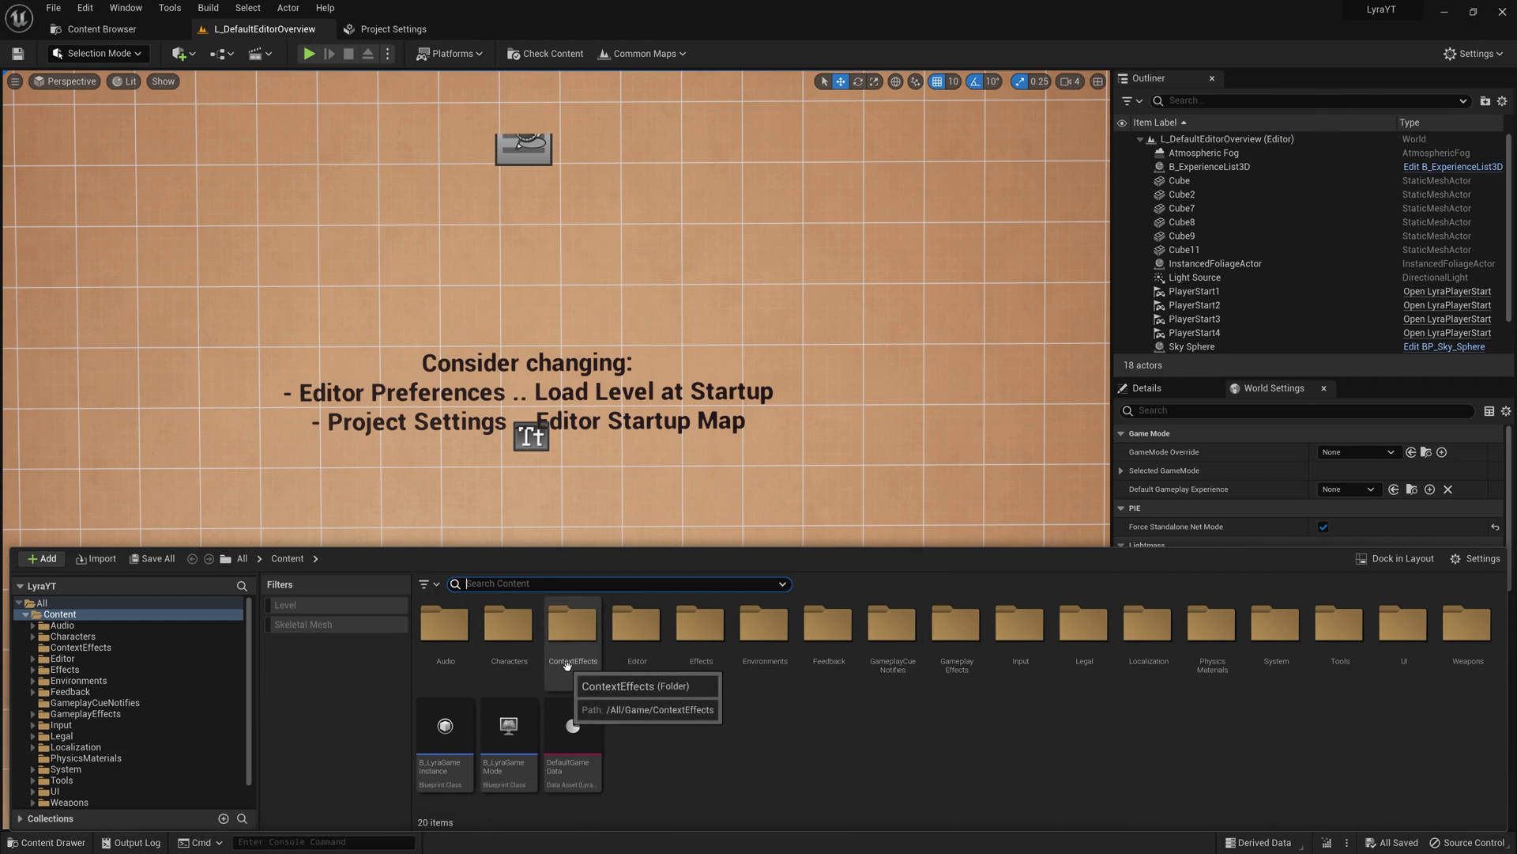
ctrl+scroll(545, 633, up, 3)
text(fro)
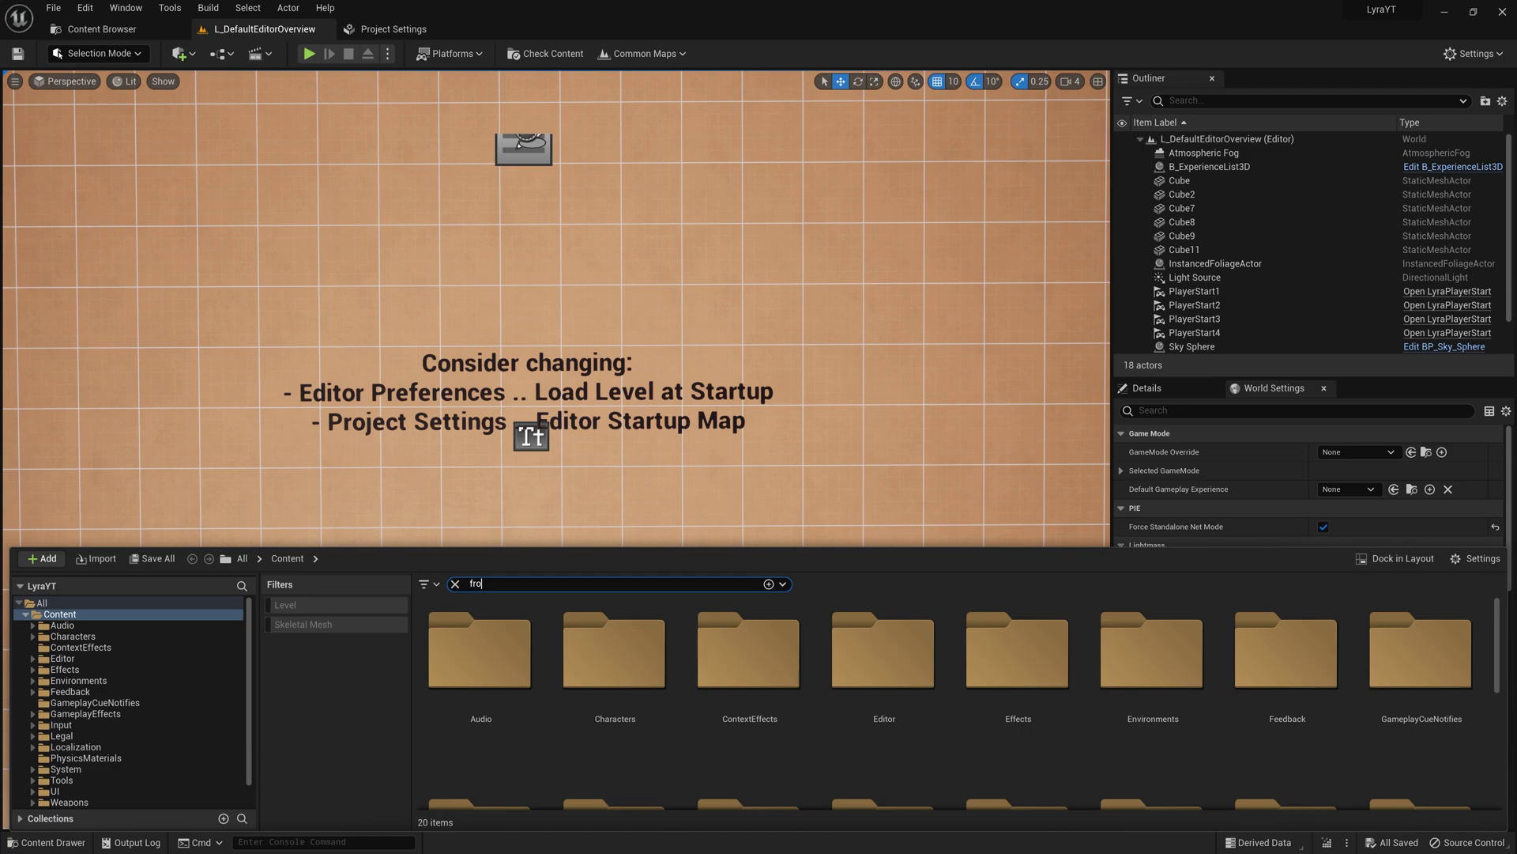
text(ntend)
scroll(562, 636, down, 2)
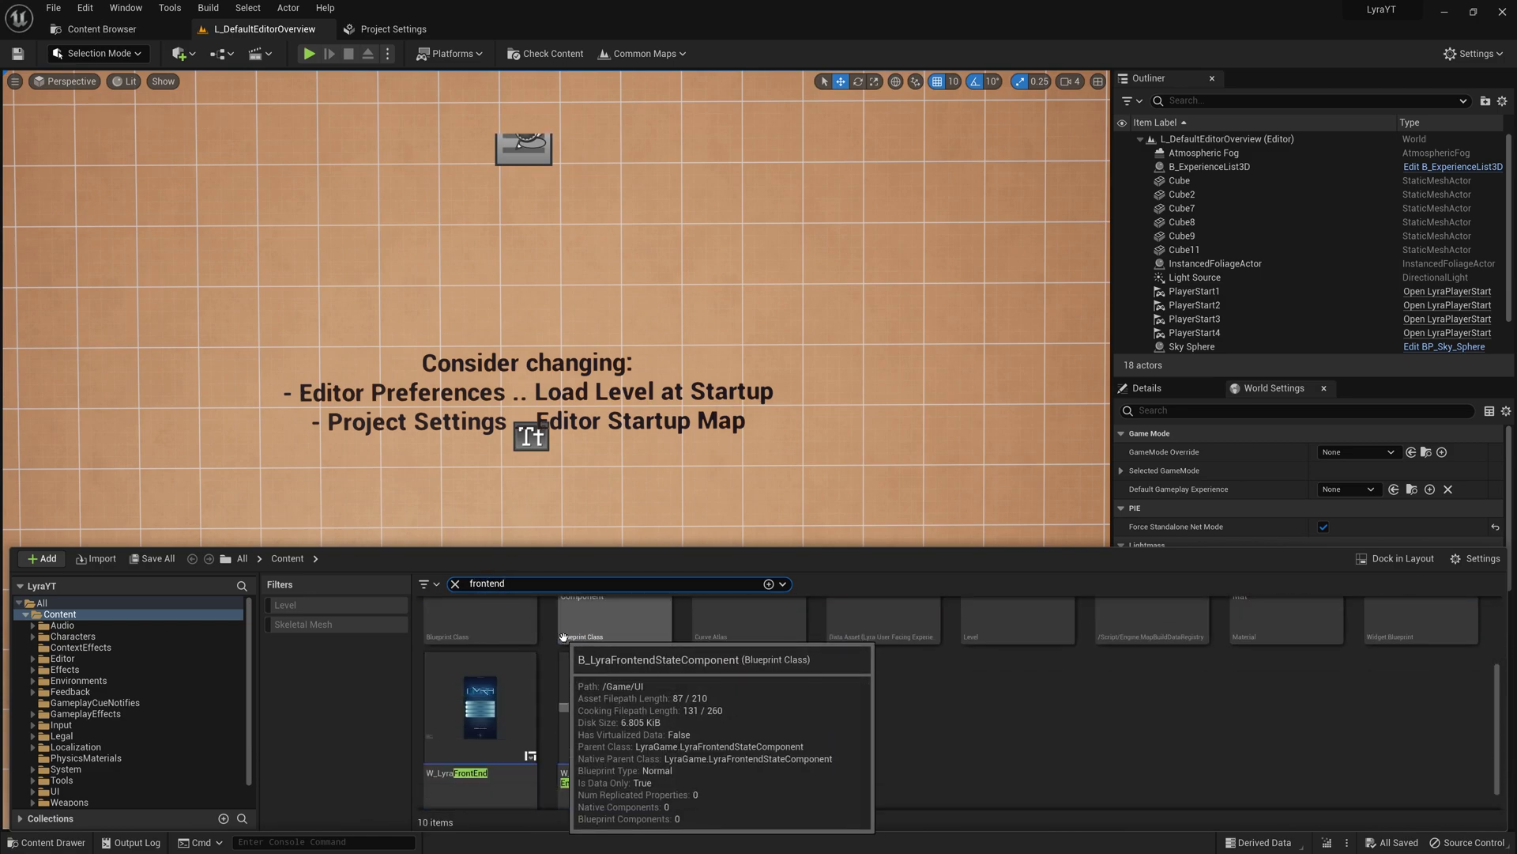
scroll(563, 636, up, 2)
double_click(966, 670)
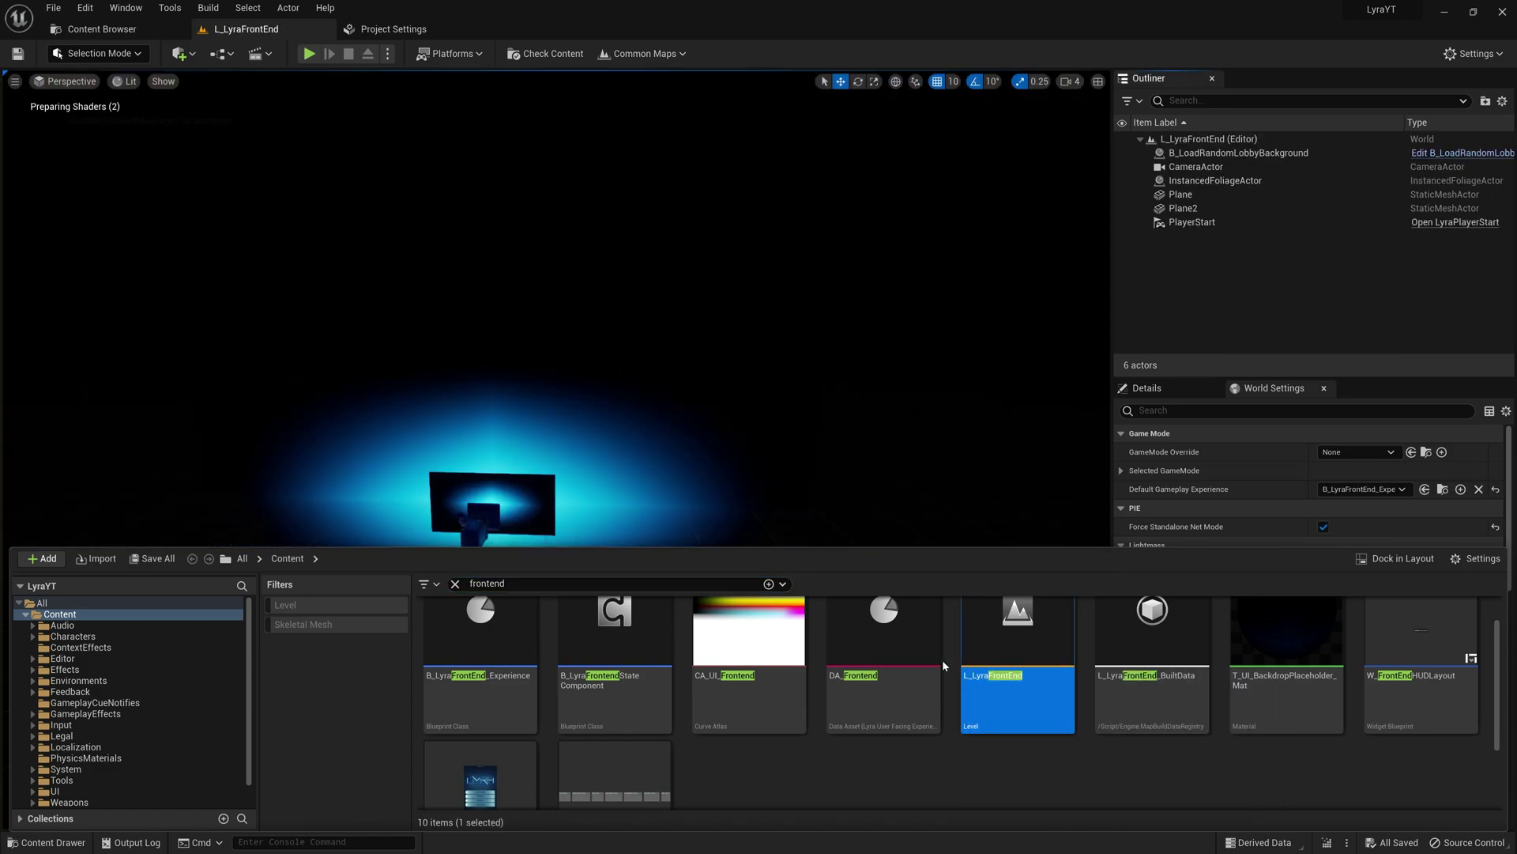
click(196, 317)
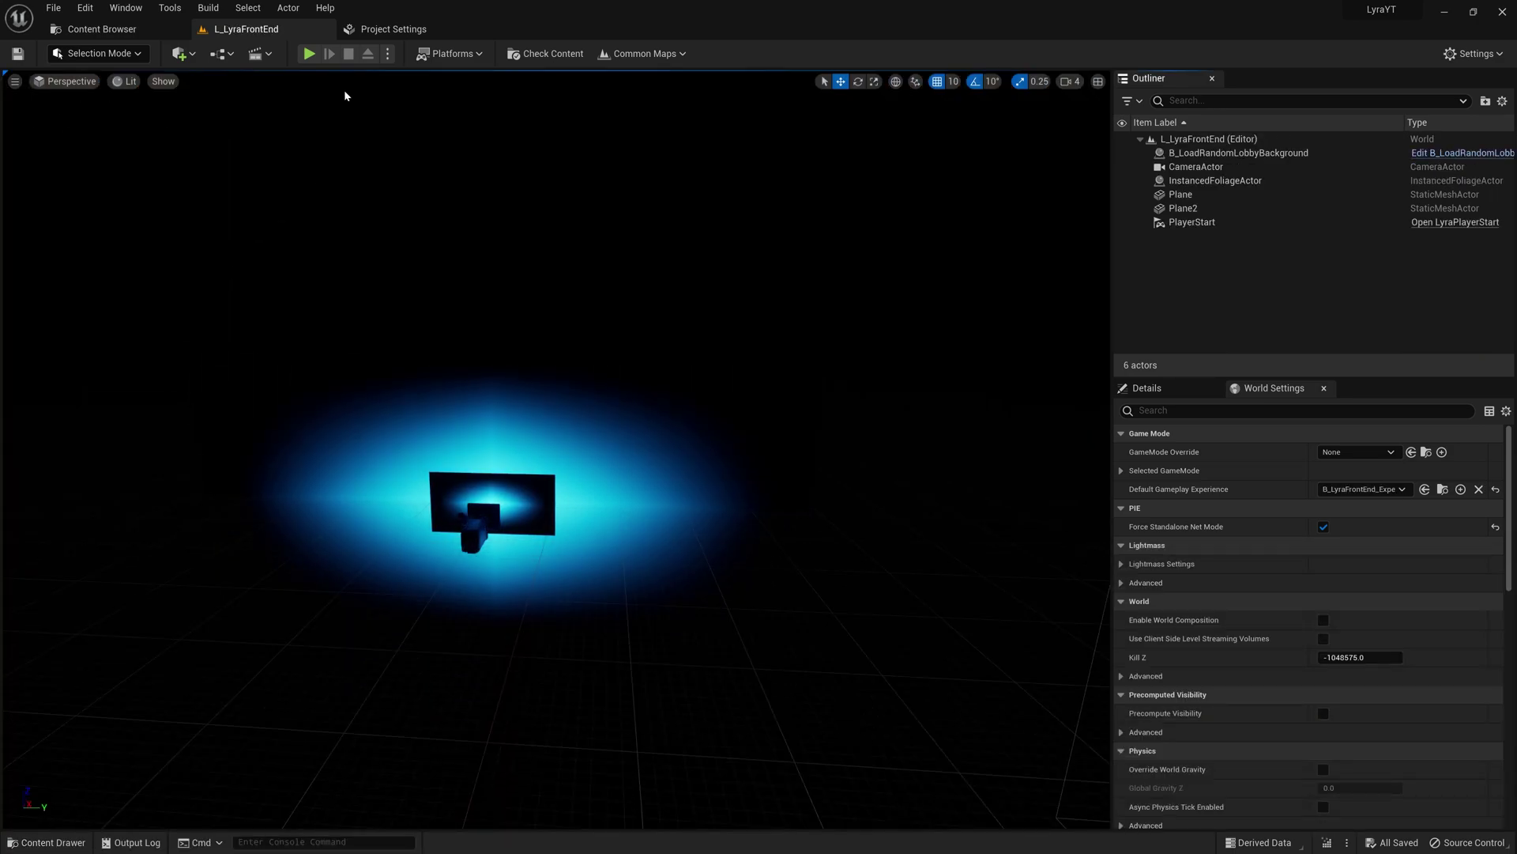
click(387, 53)
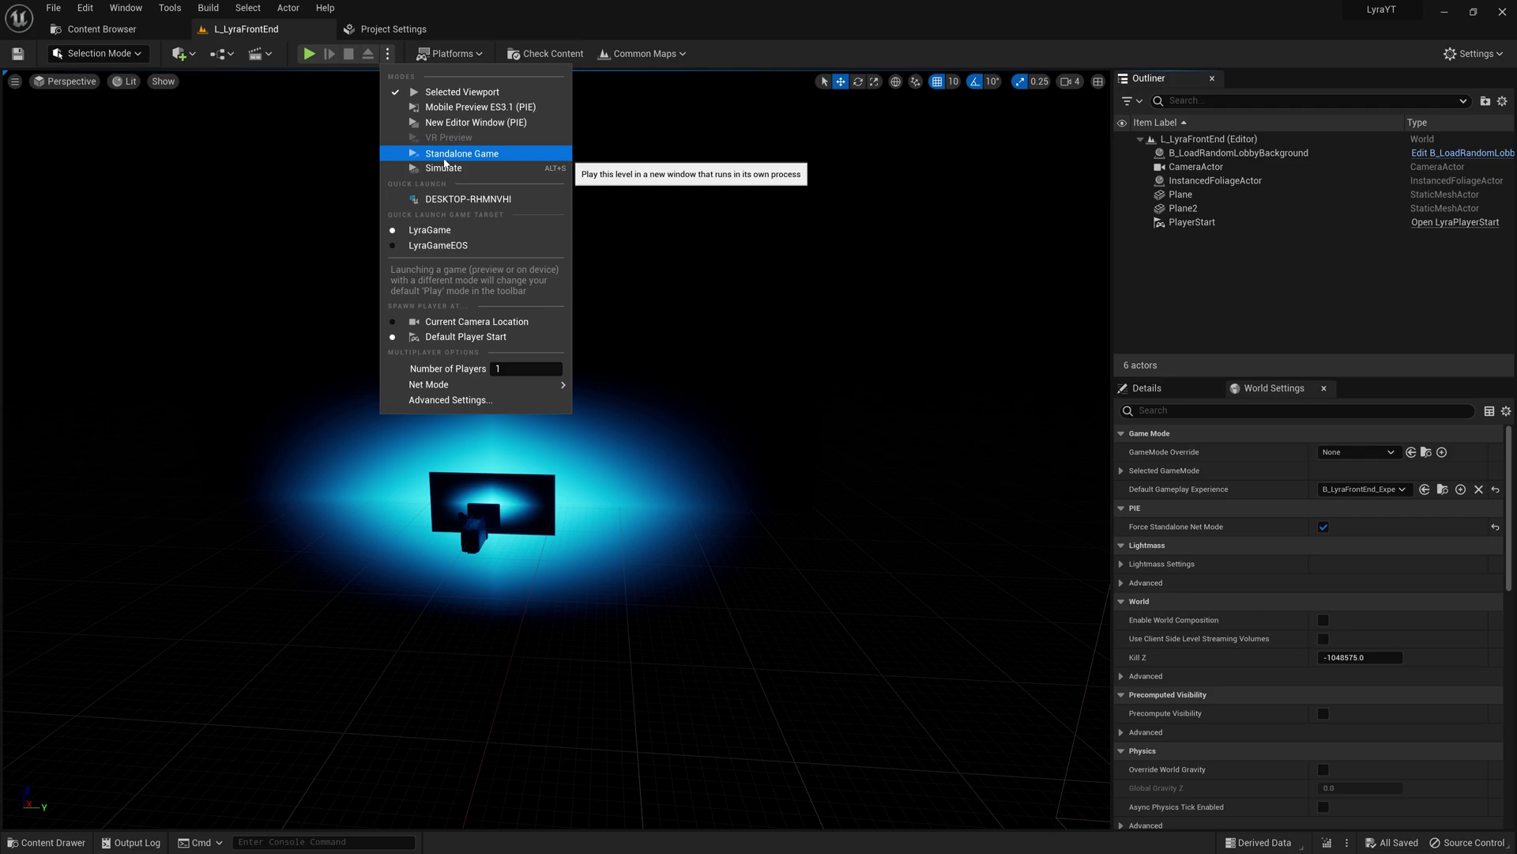
Launch the Lyra front end as a Standalone Game, close it, then open Project Settings.
click(445, 155)
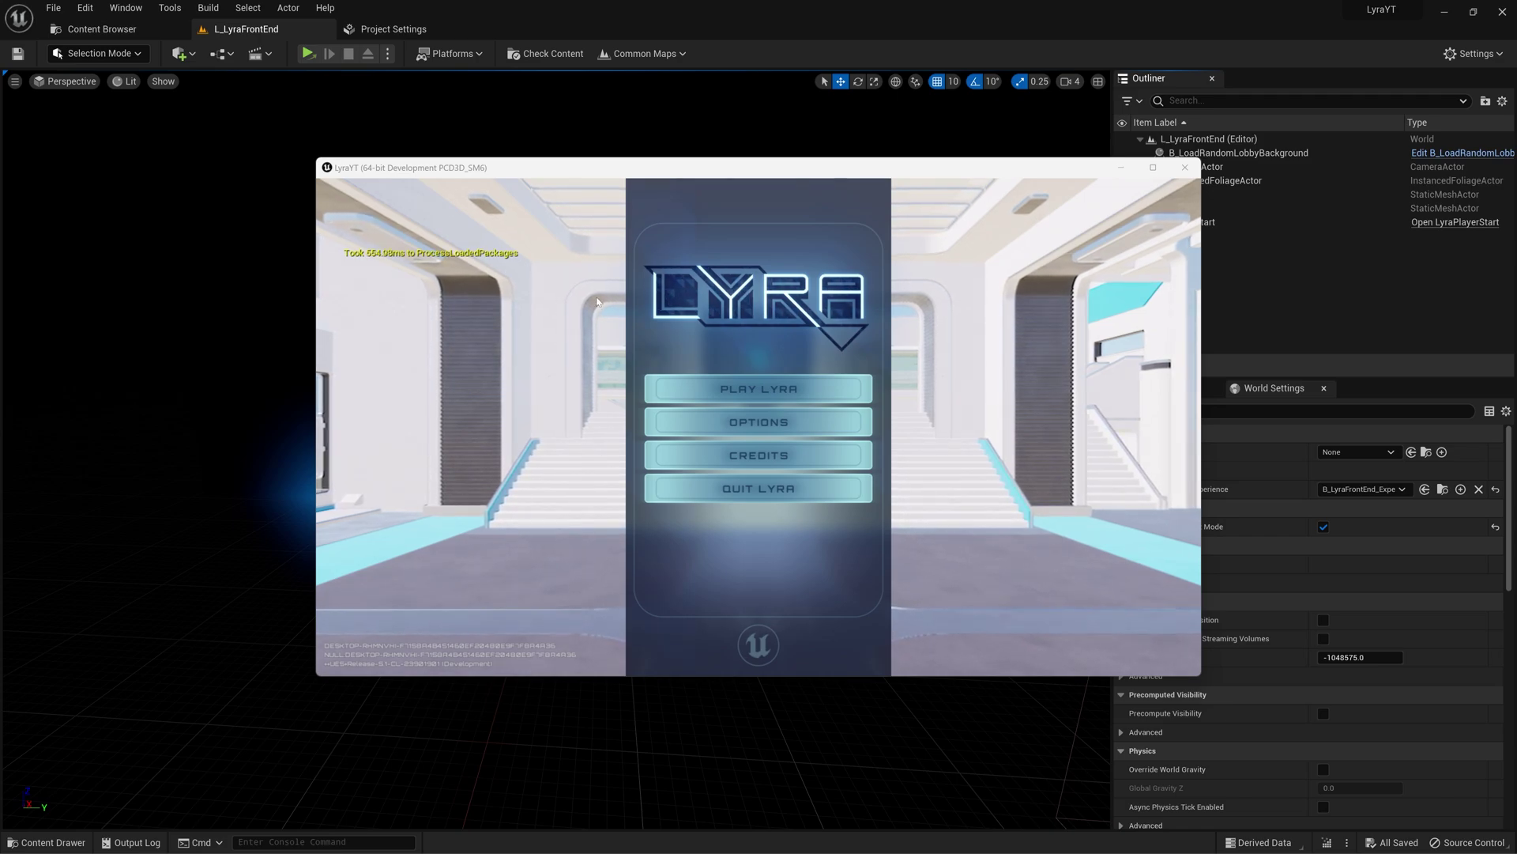
click(1183, 169)
click(1469, 53)
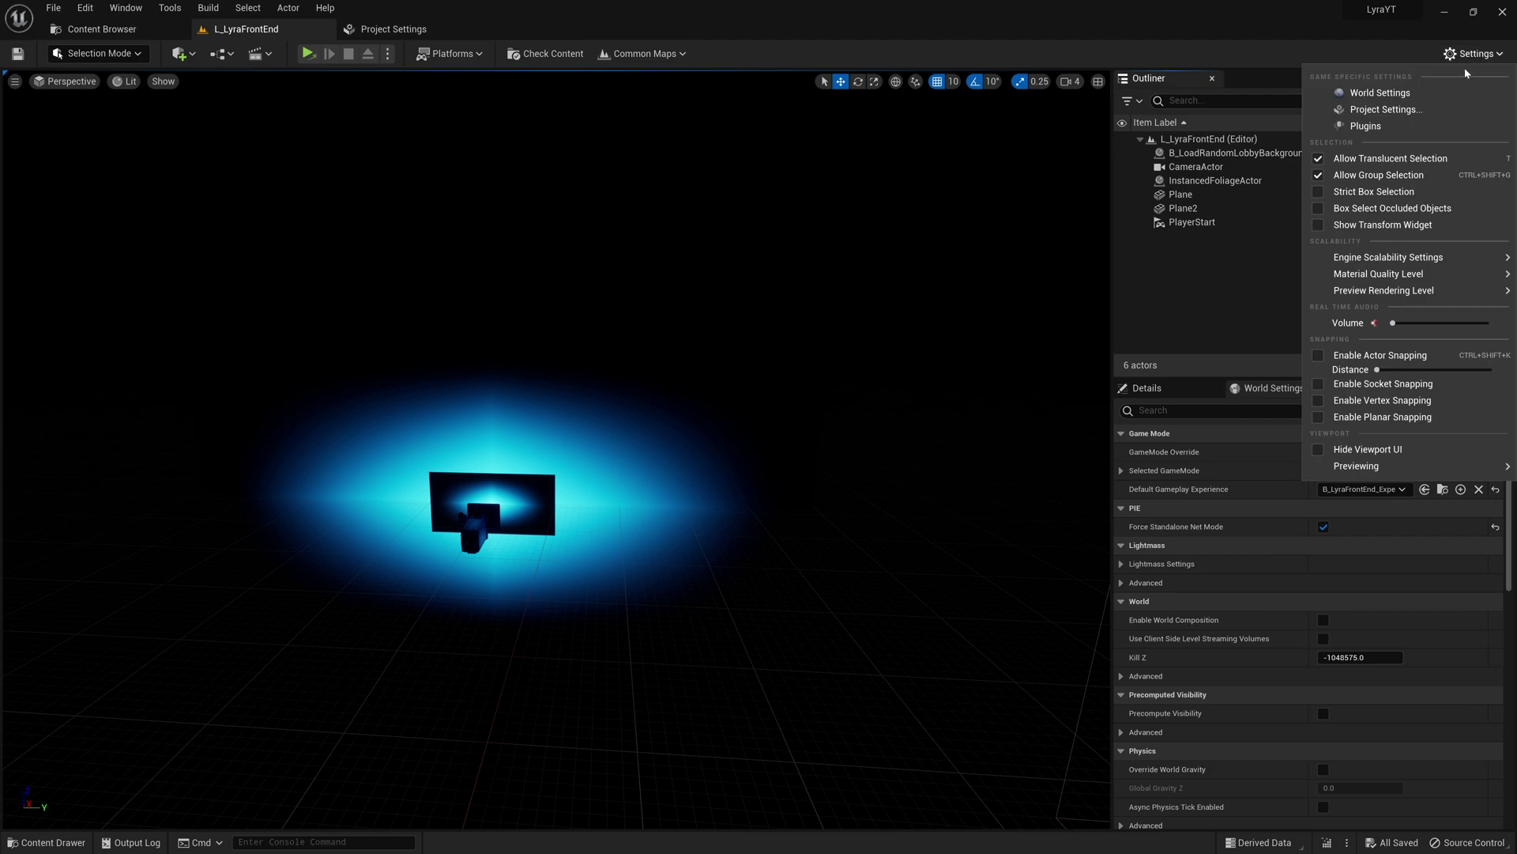
click(1421, 111)
scroll(81, 269, down, 15)
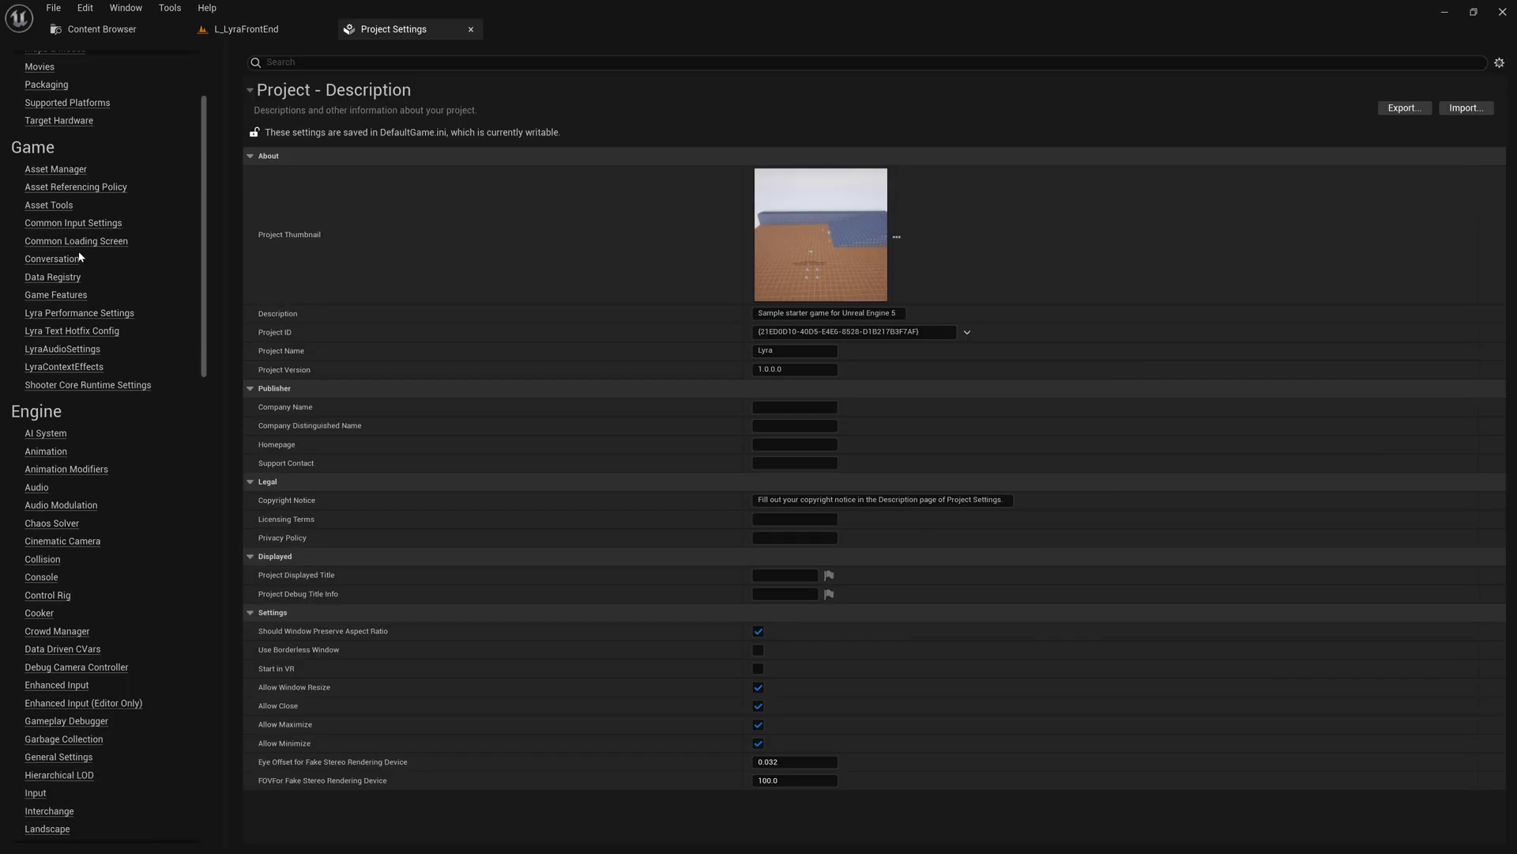
scroll(82, 316, down, 13)
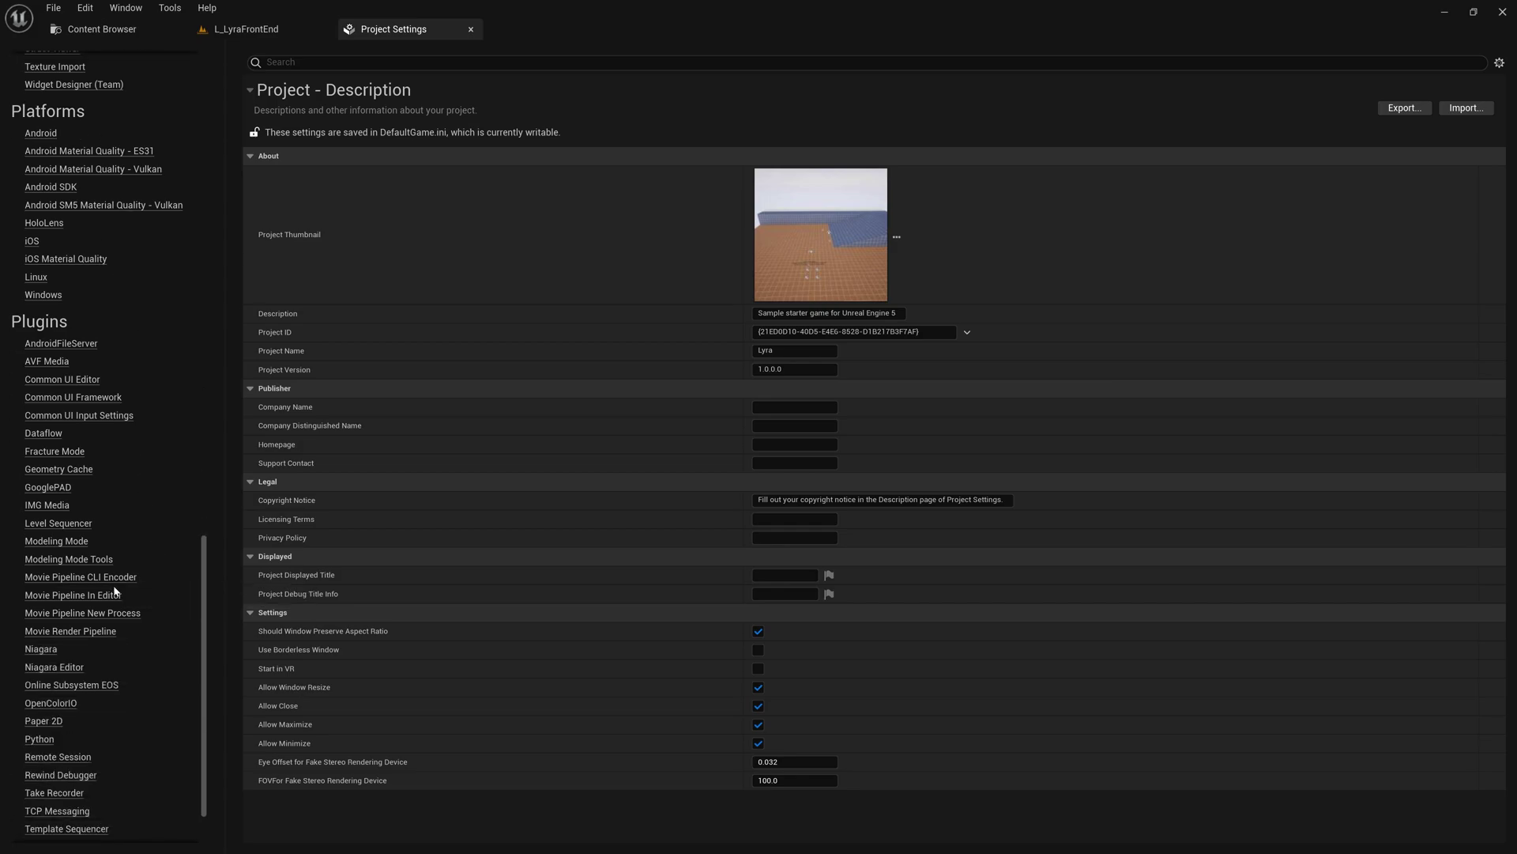
scroll(114, 589, down, 2)
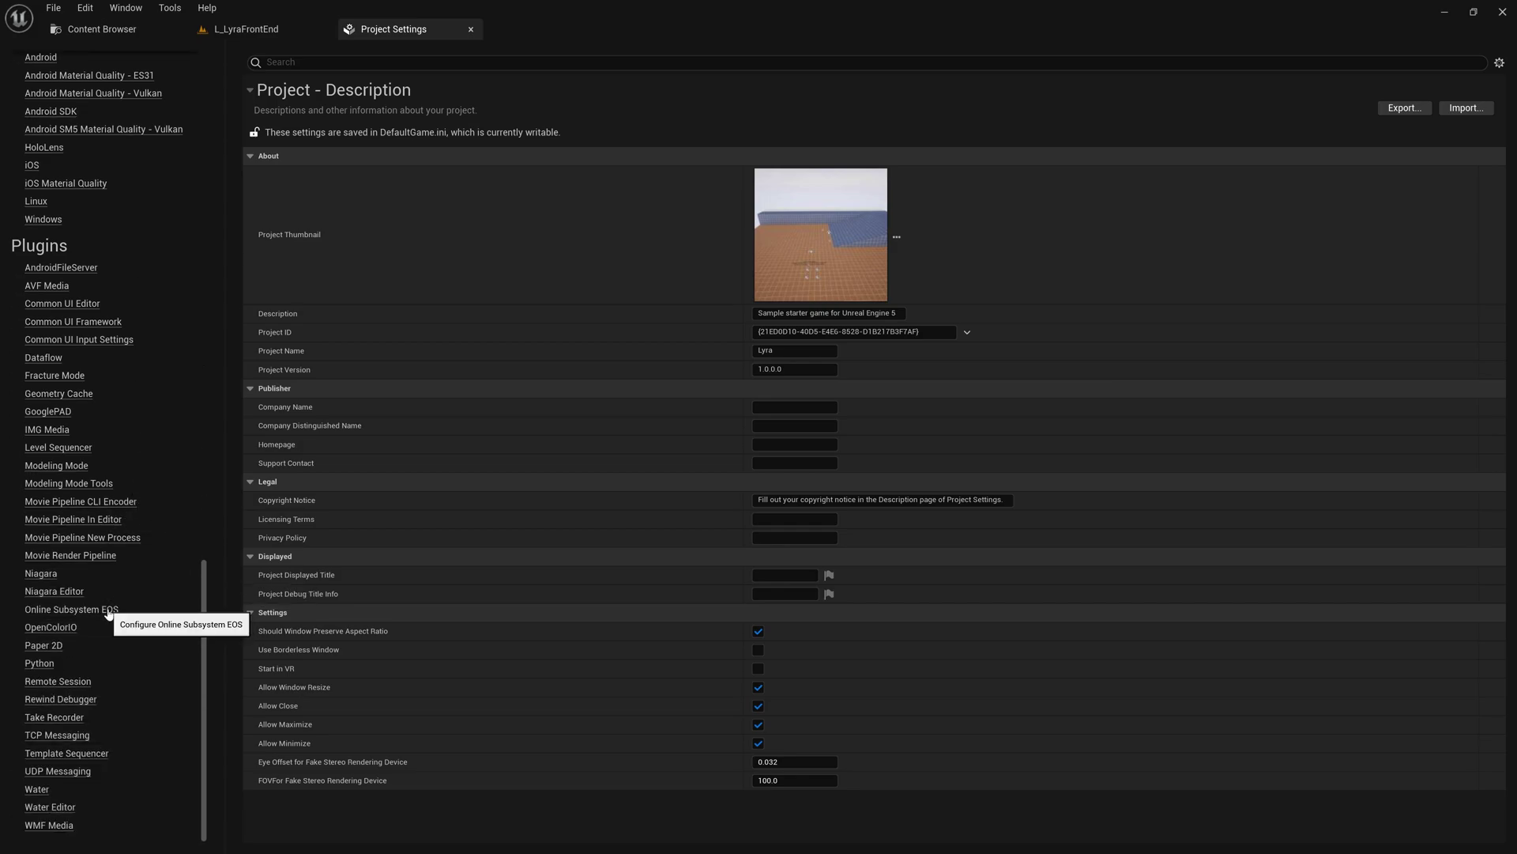
Under Plugins > Online Subsystem EOS, add Artifacts entry Index [0] and expand it.
click(108, 610)
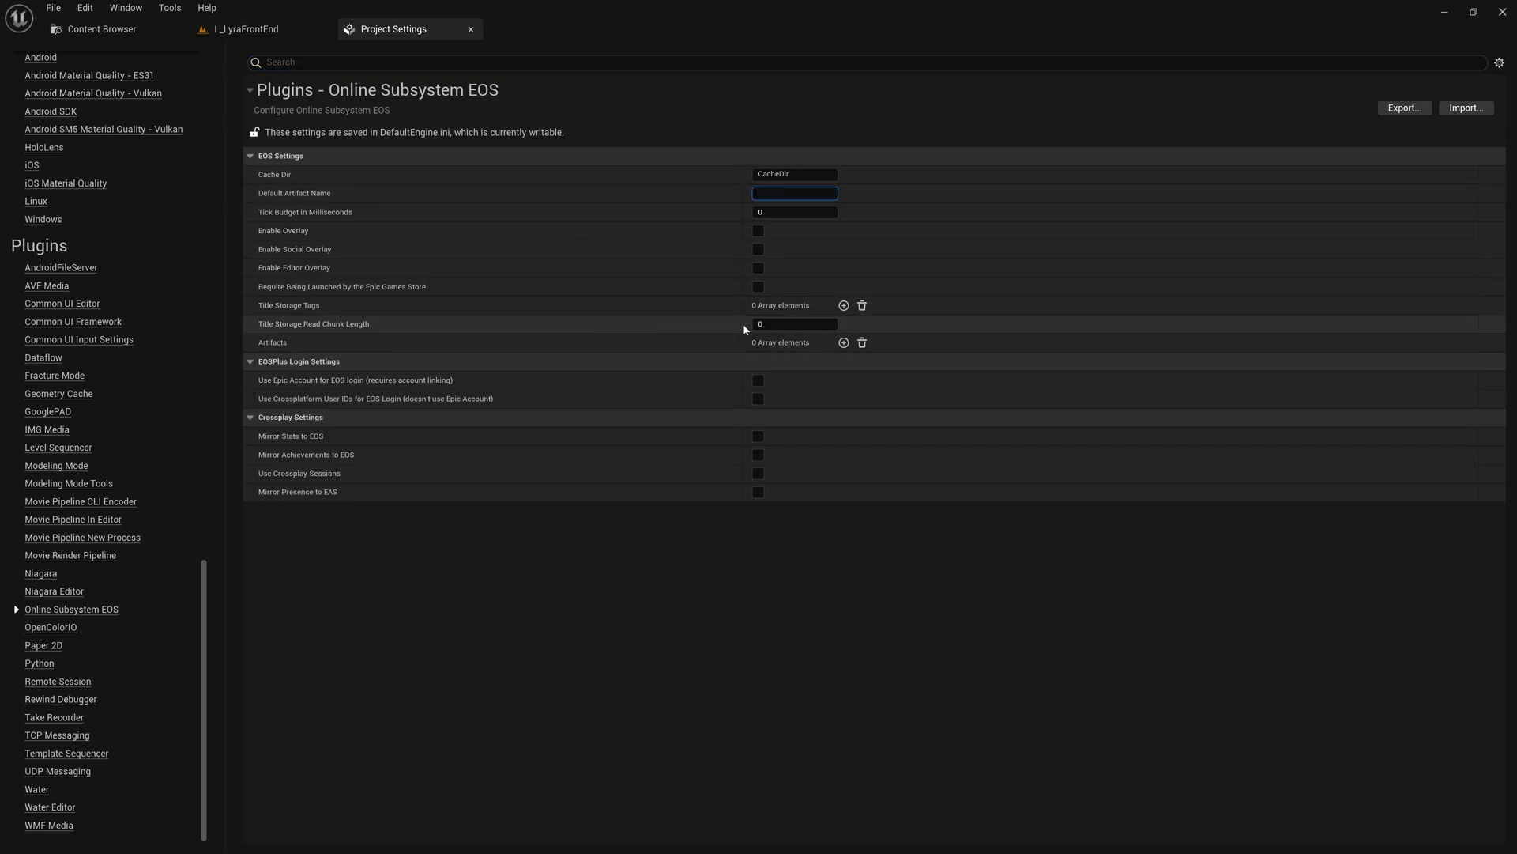
click(844, 342)
click(262, 362)
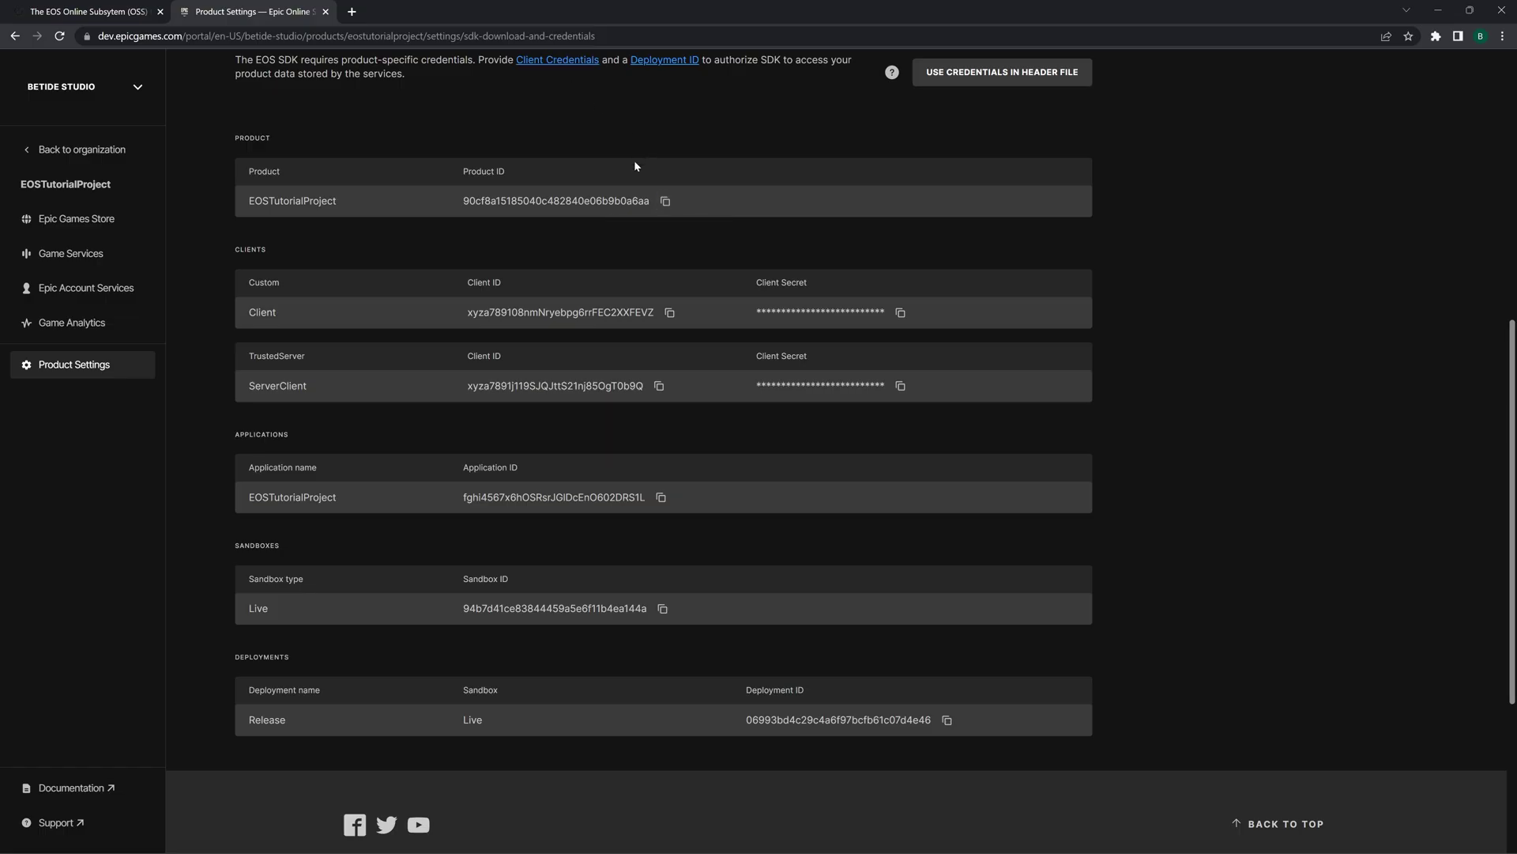
With portal and editor side by side, paste the Product Id and Client Secret.
drag(500, 13, 1, 237)
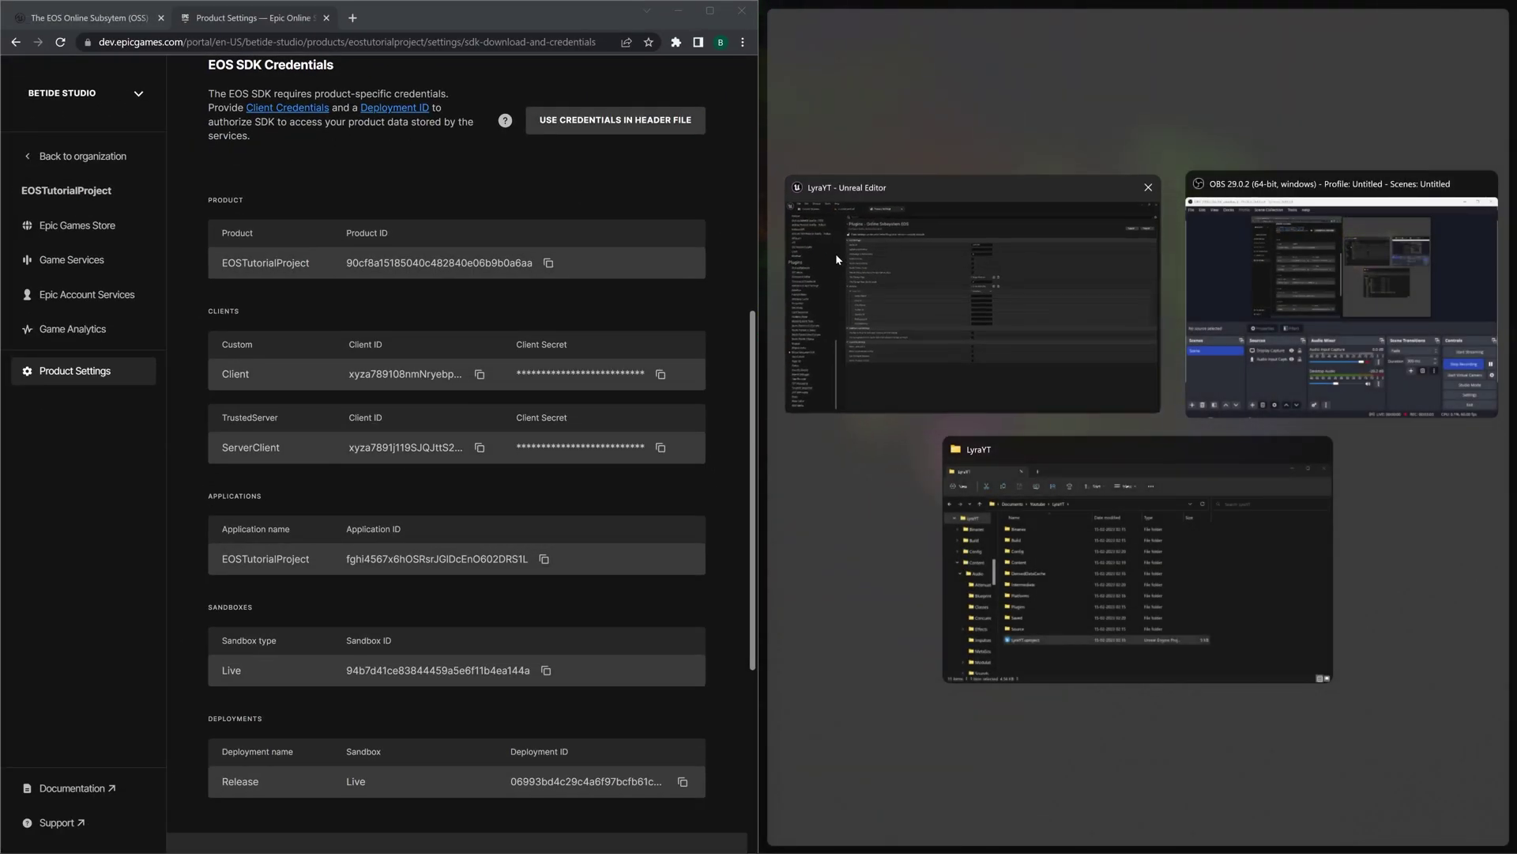
click(837, 259)
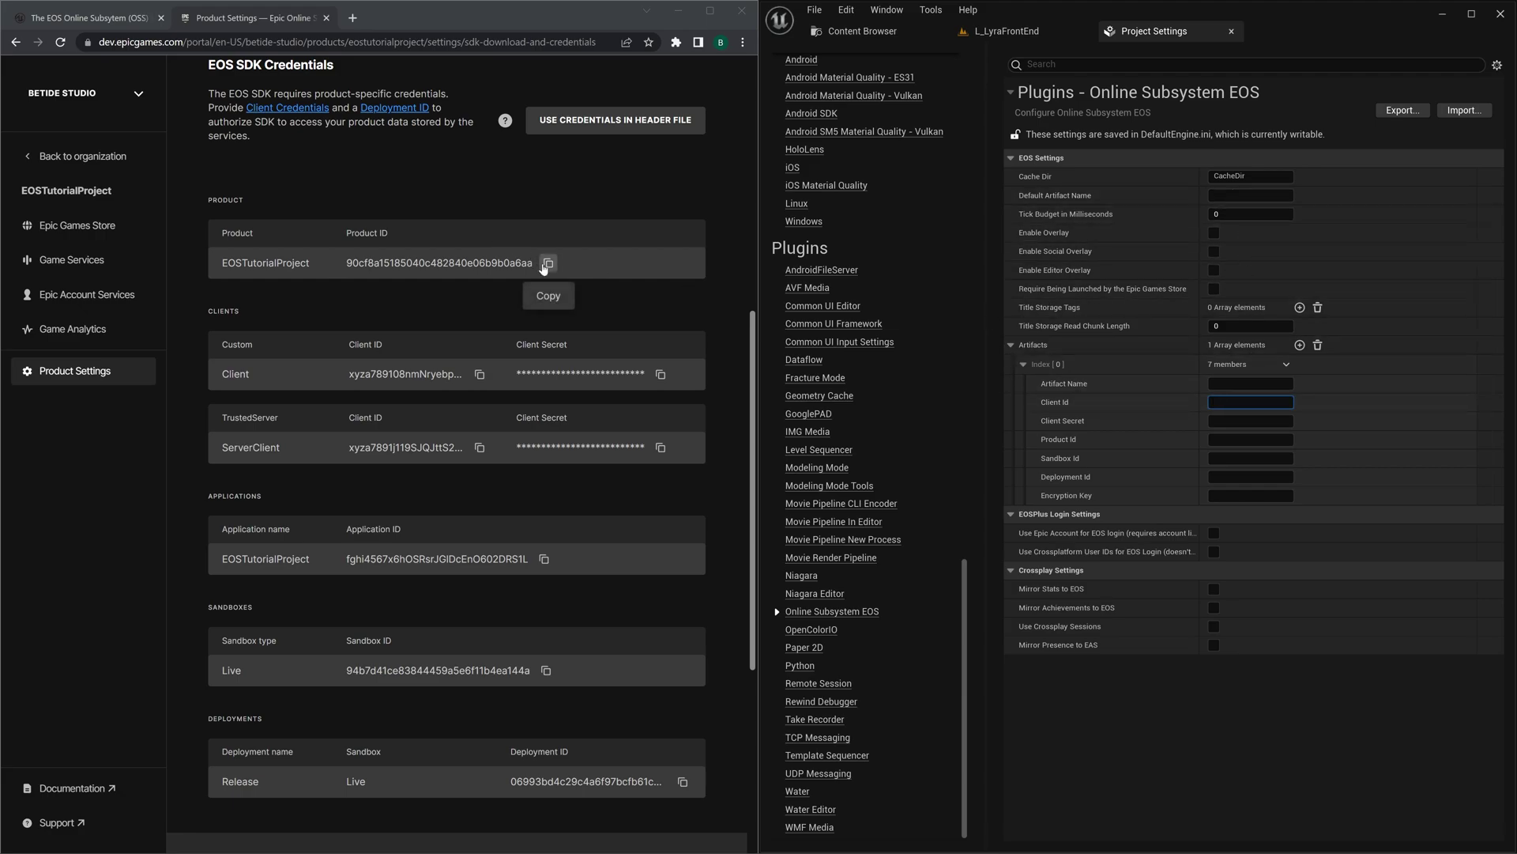
click(1250, 440)
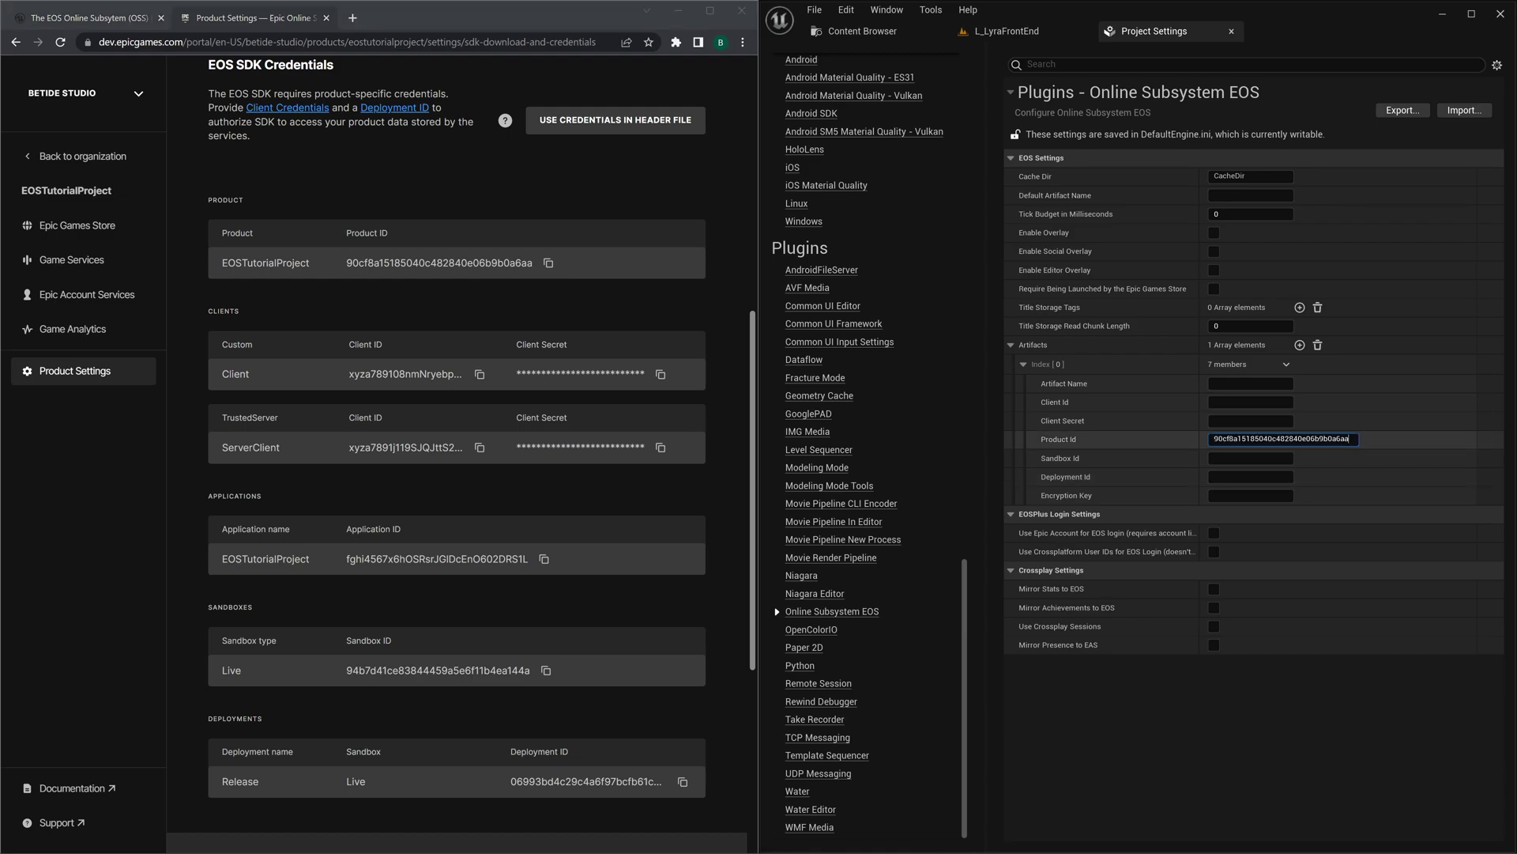
click(661, 374)
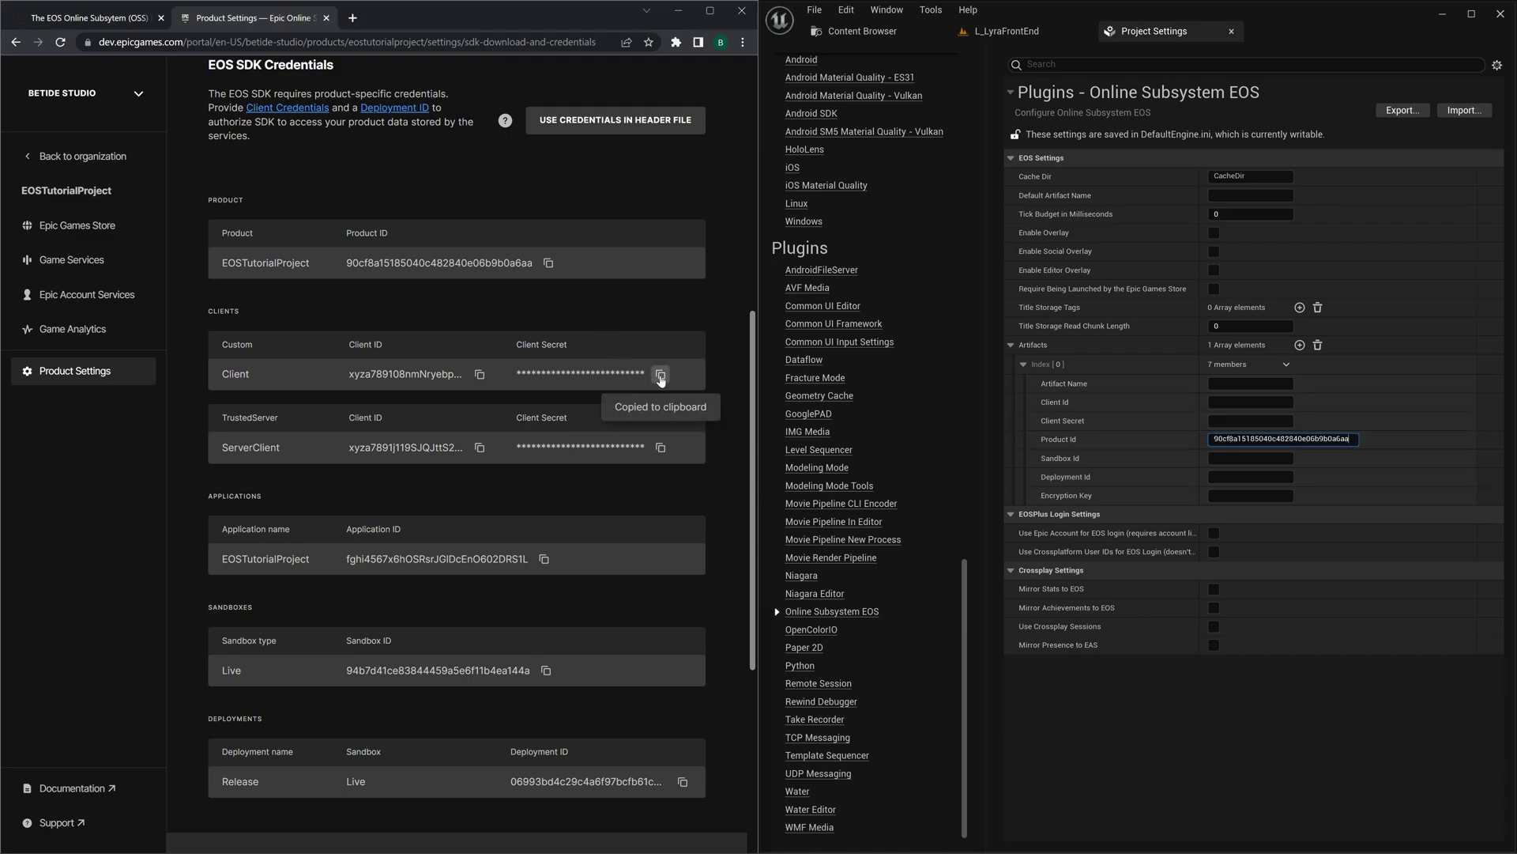
click(1245, 420)
key(ctrl+v)
Fill Sandbox Id with the Live sandbox ID and Deployment Id with the Release deployment.
click(479, 374)
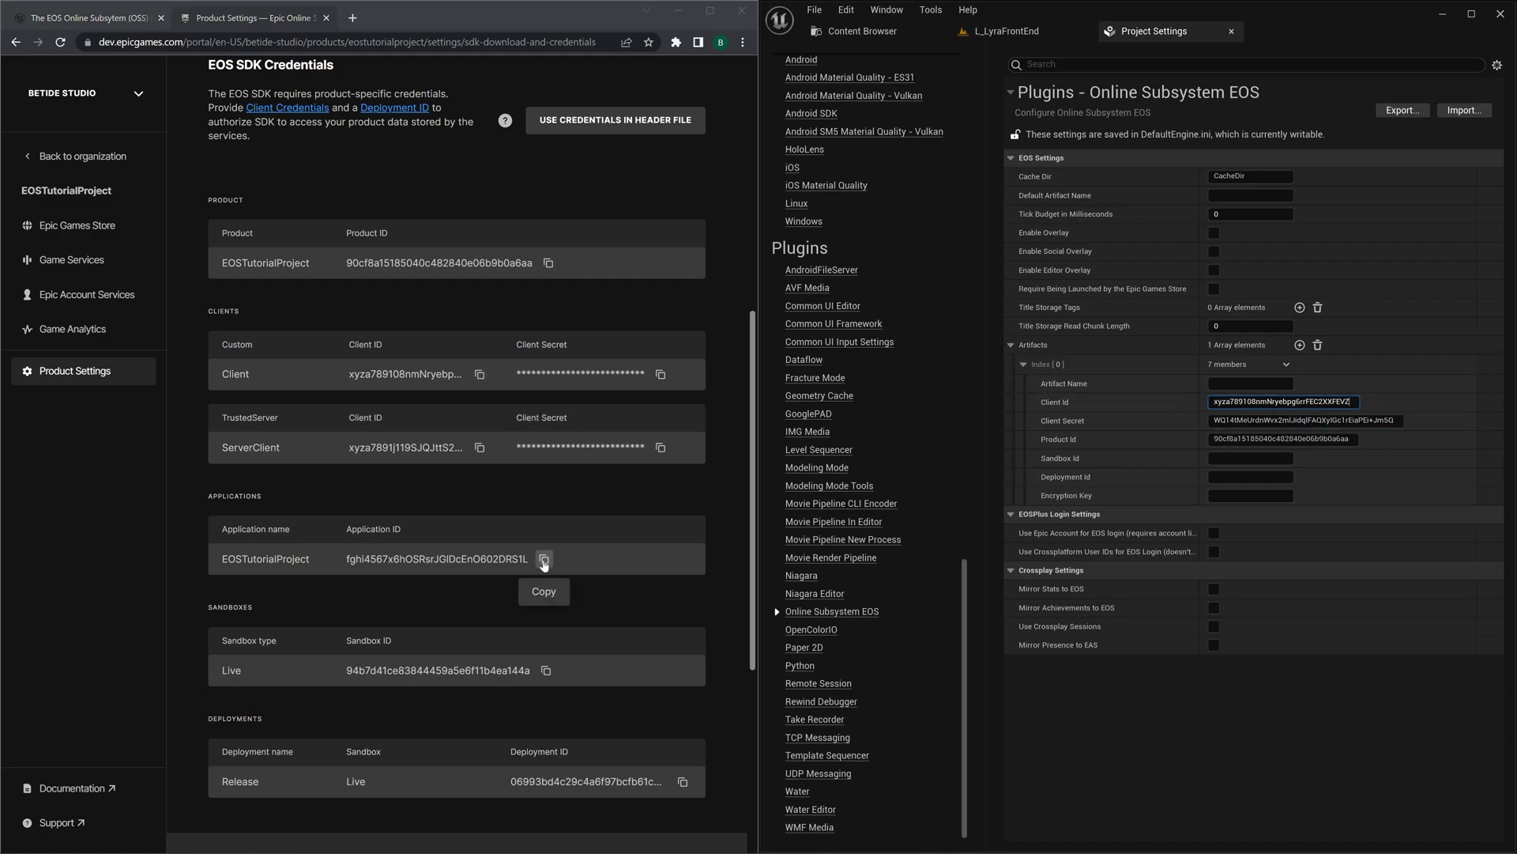
click(545, 670)
click(1250, 457)
key(ctrl+v)
click(682, 781)
click(1250, 476)
key(ctrl+v)
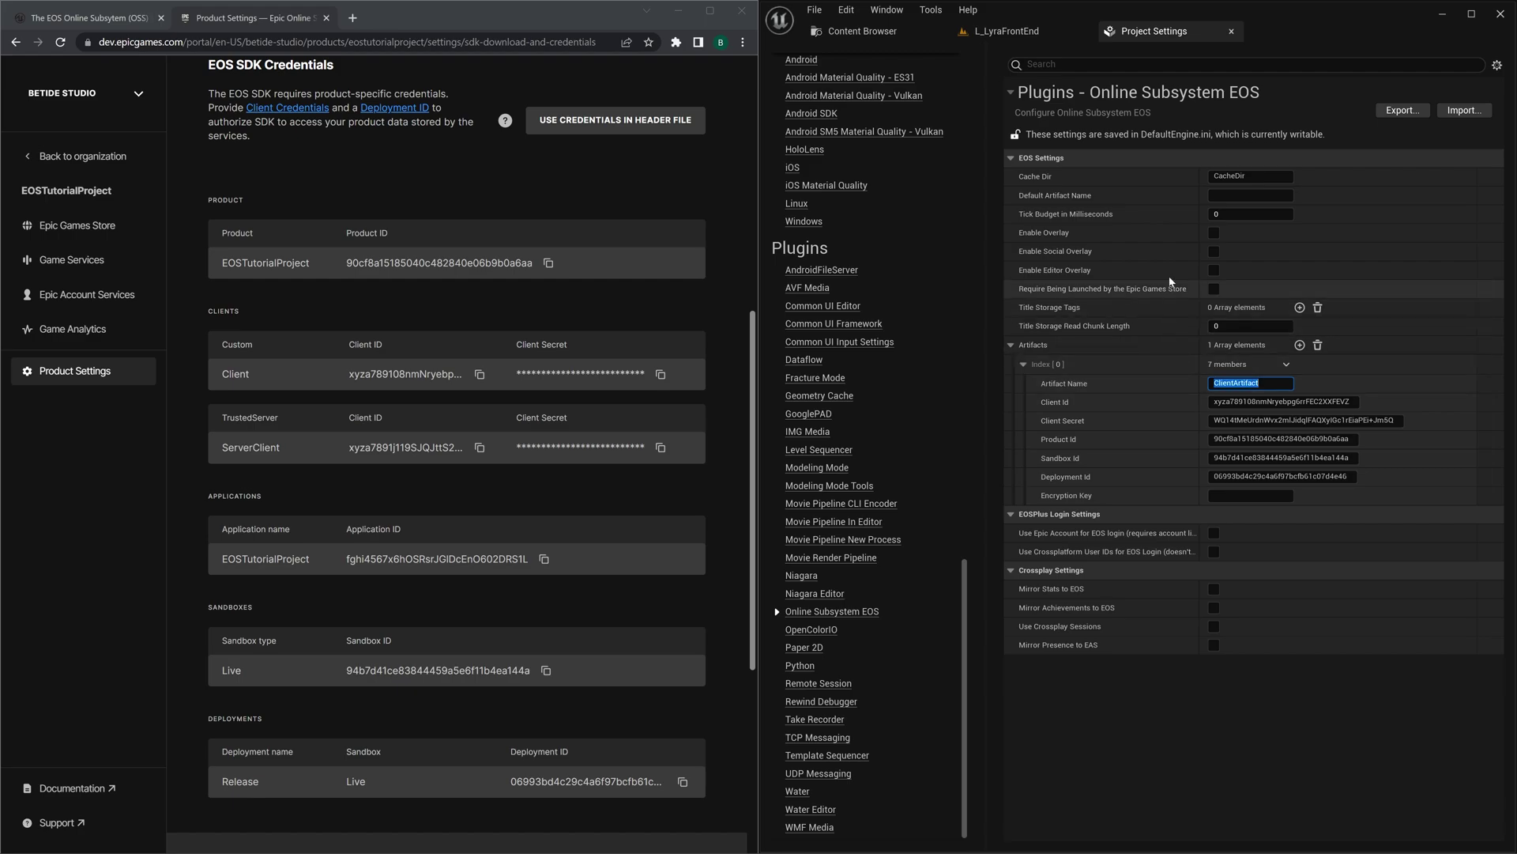
Name the artifact ClientArtifact and turn on Enable Overlay and Enable Social Overlay.
click(1196, 239)
click(1214, 233)
click(1214, 251)
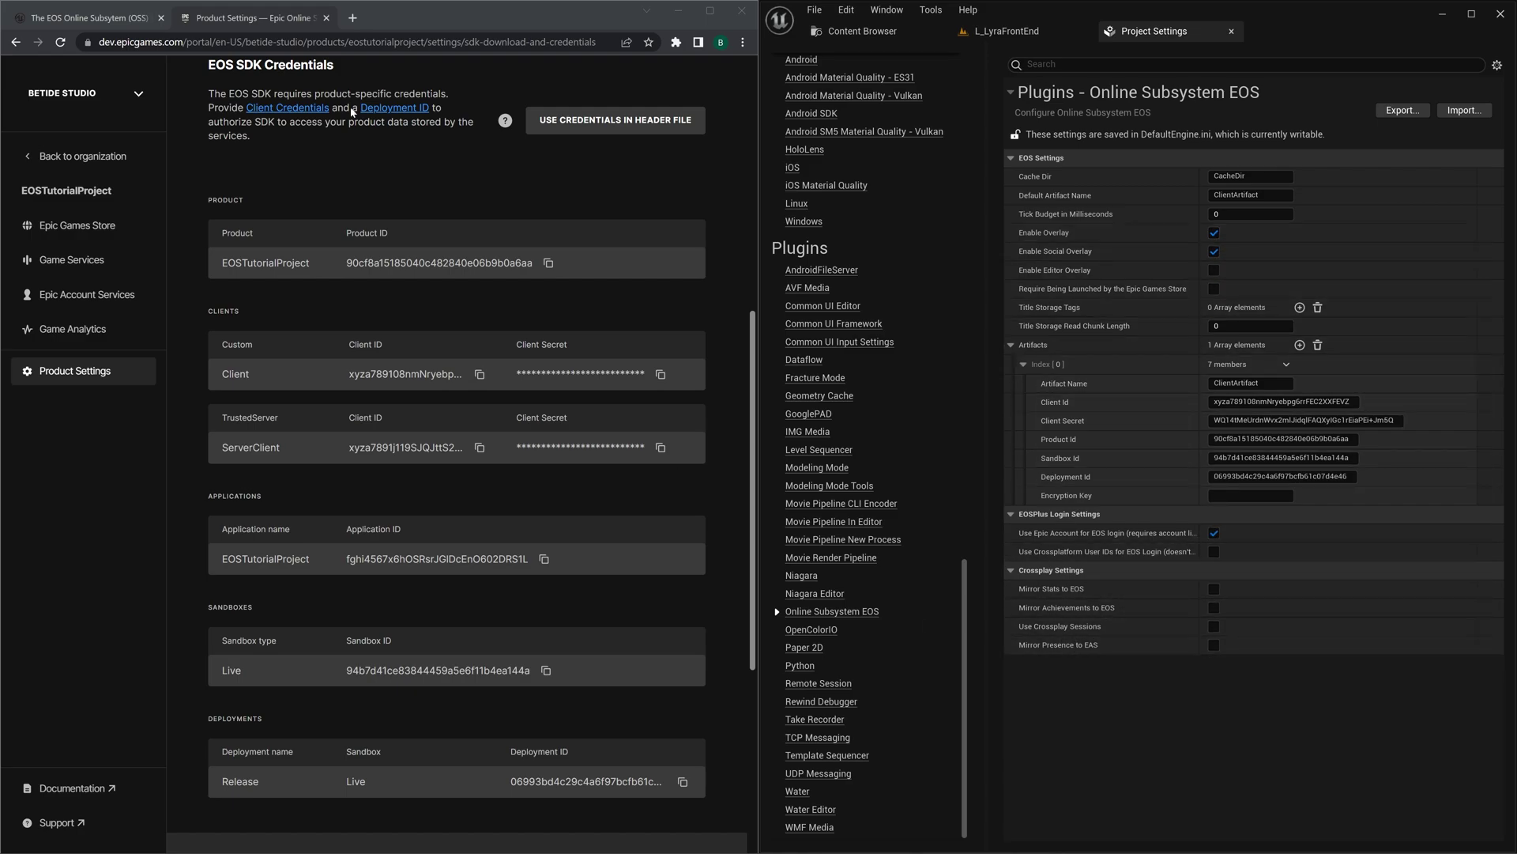
click(678, 10)
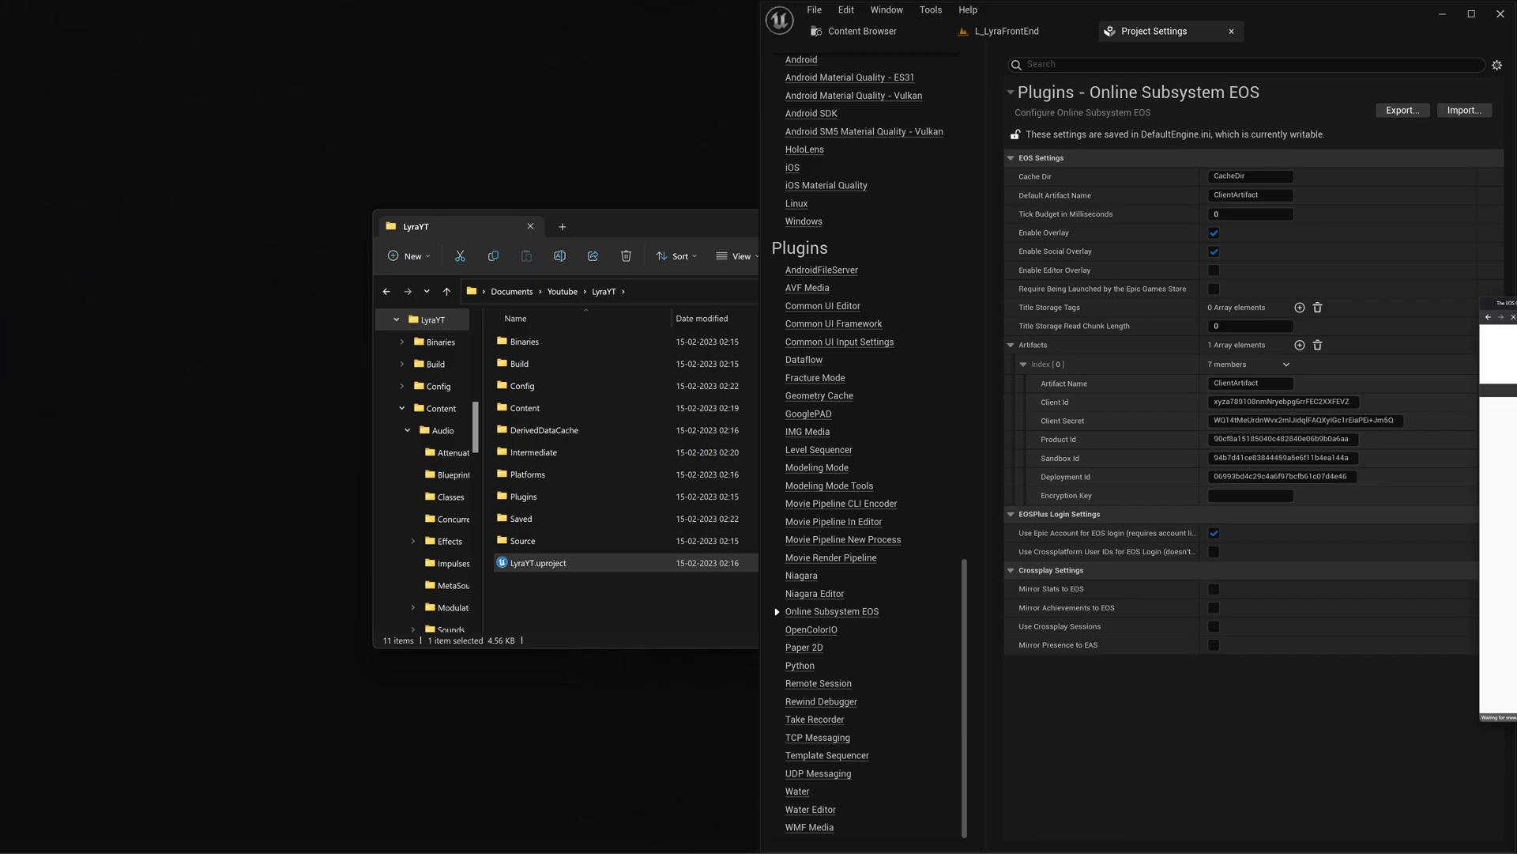
Paste the 64-digit hex code from numbergenerator.org into the artifact's Encryption Key.
key(alt+Tab)
drag(324, 6, 684, 123)
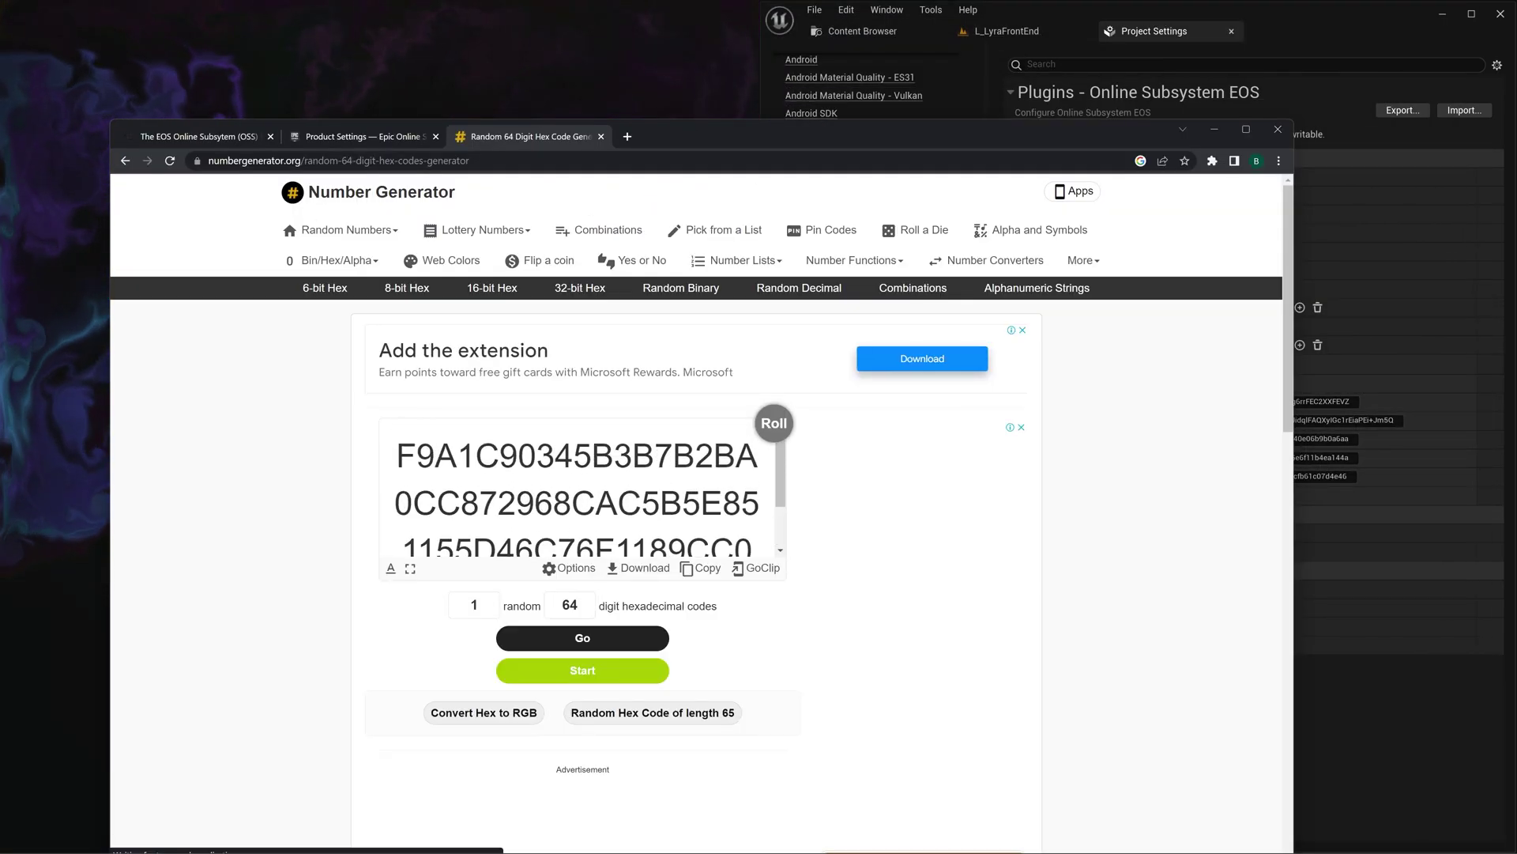
click(1222, 139)
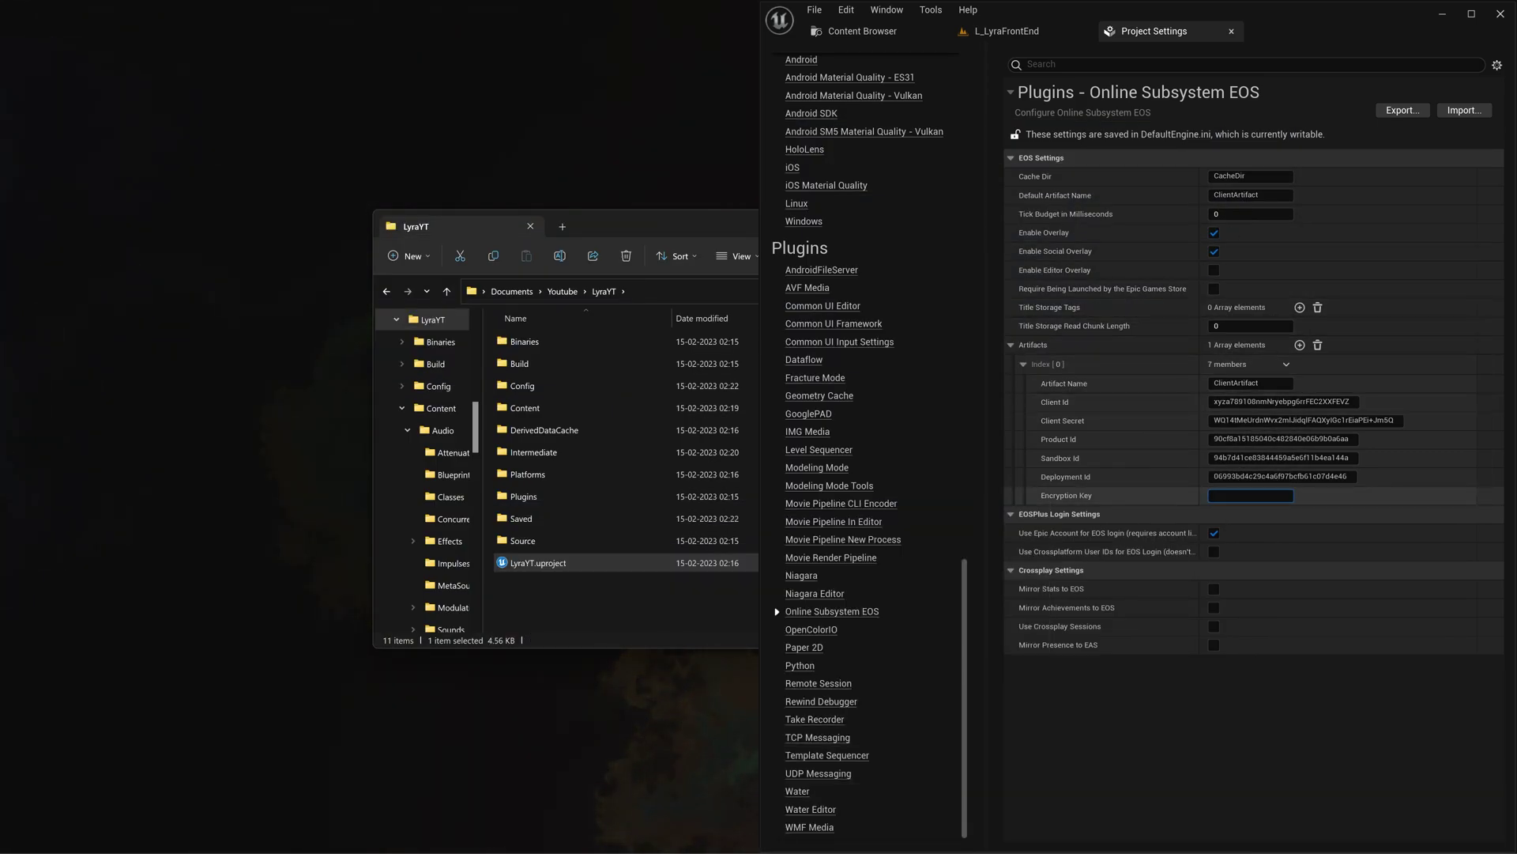
click(1169, 494)
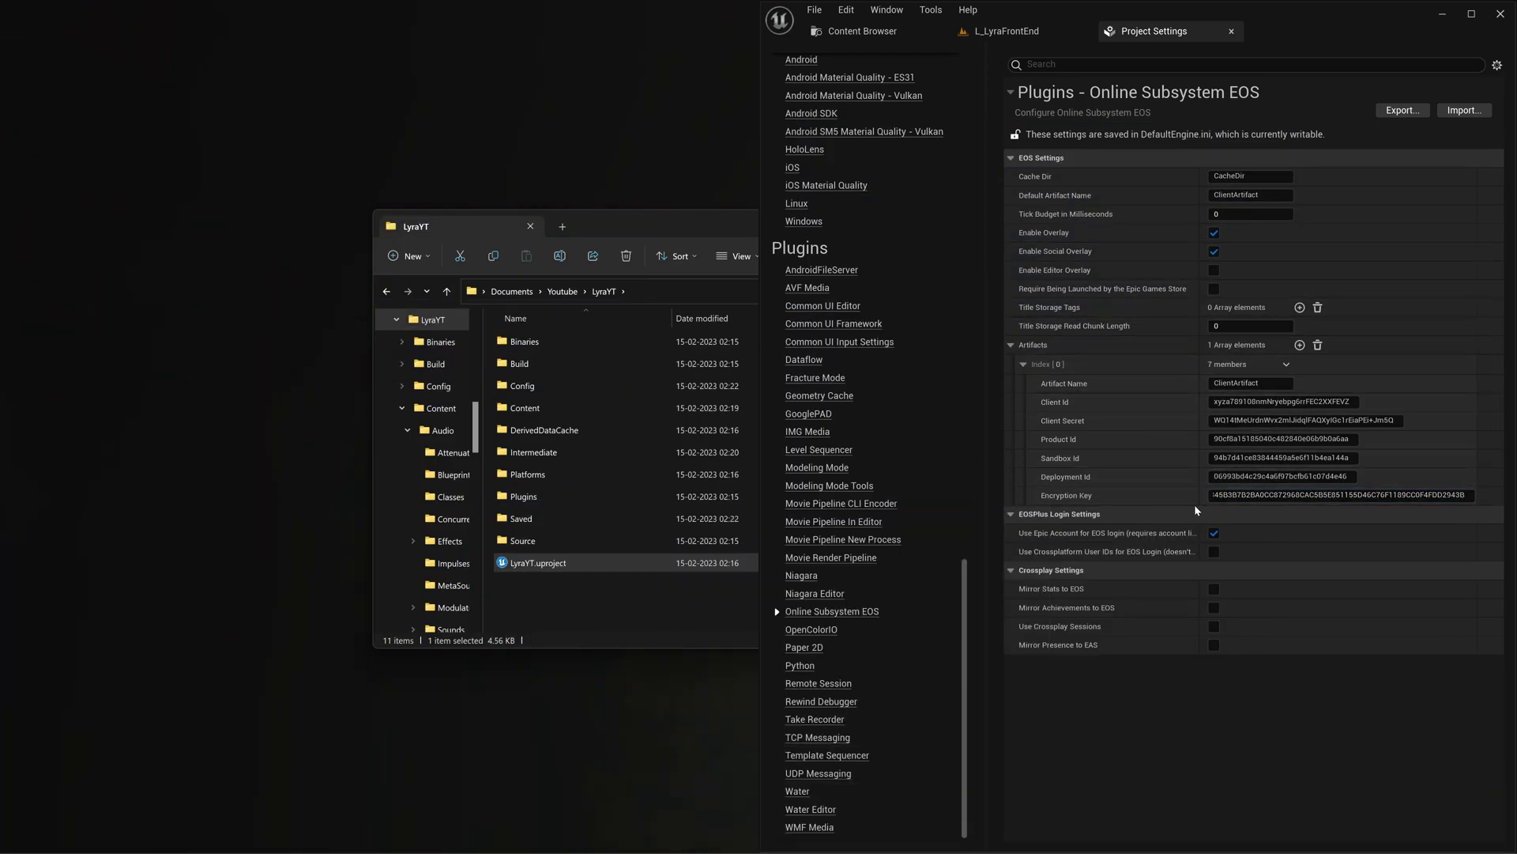
drag(1236, 14, 756, 116)
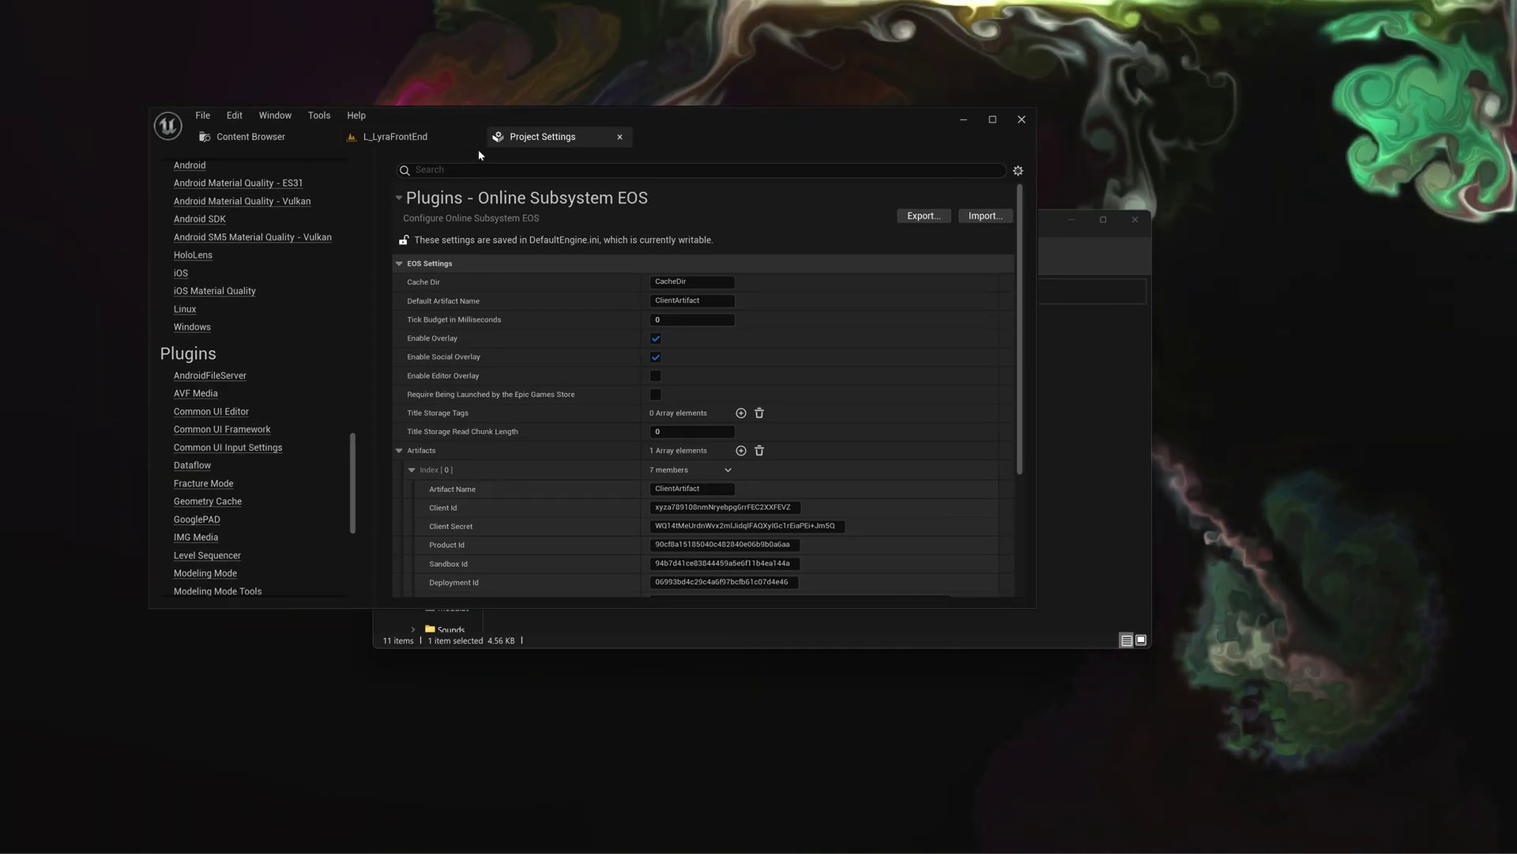
Launch the L_LyraFrontEnd game to test EOS login, then close the blank game window.
click(424, 147)
click(458, 161)
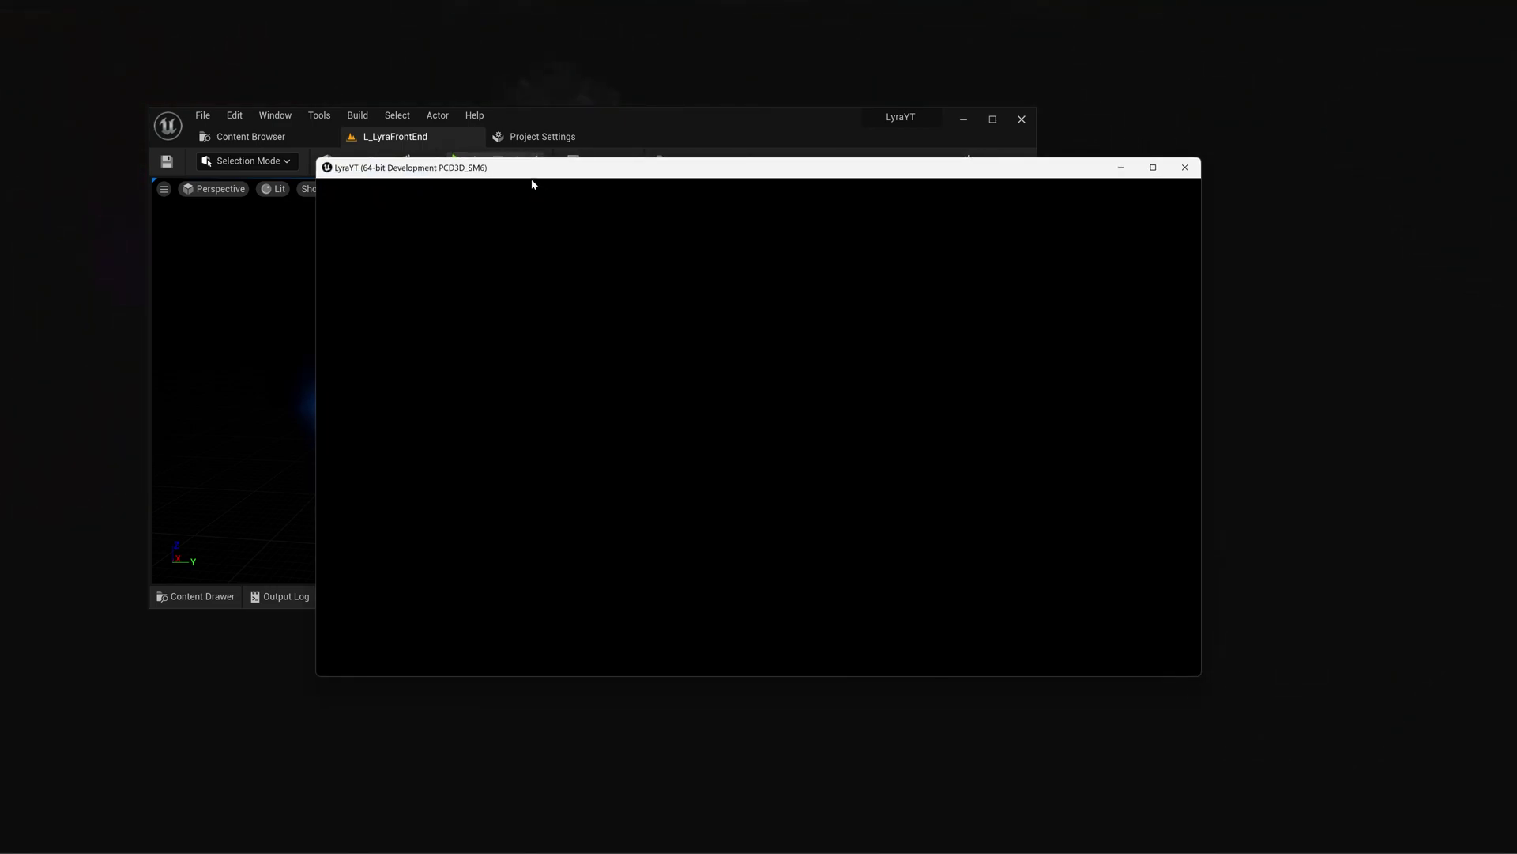
click(1183, 168)
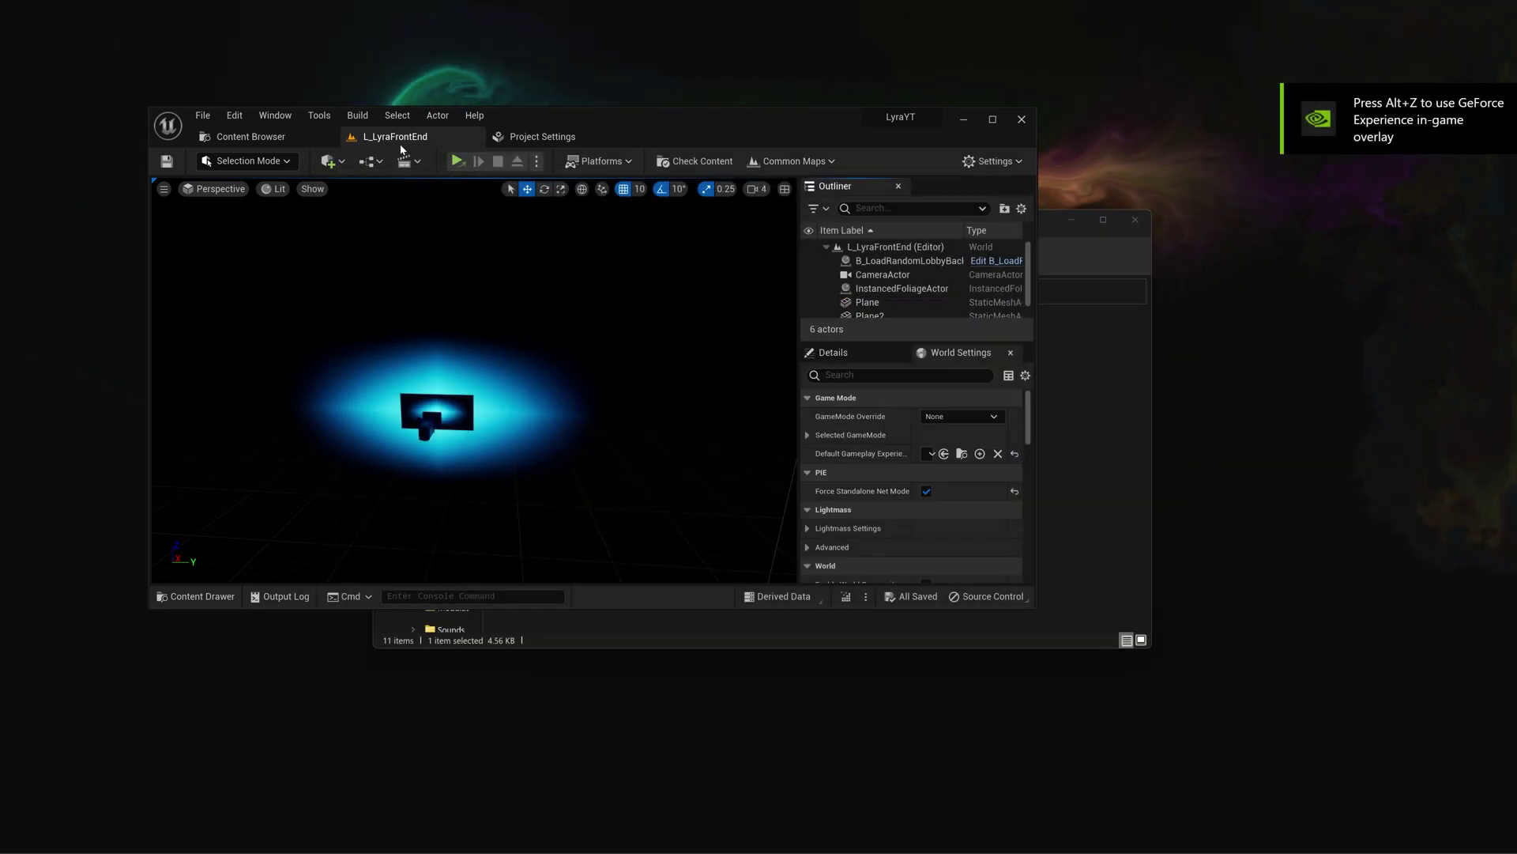
click(272, 119)
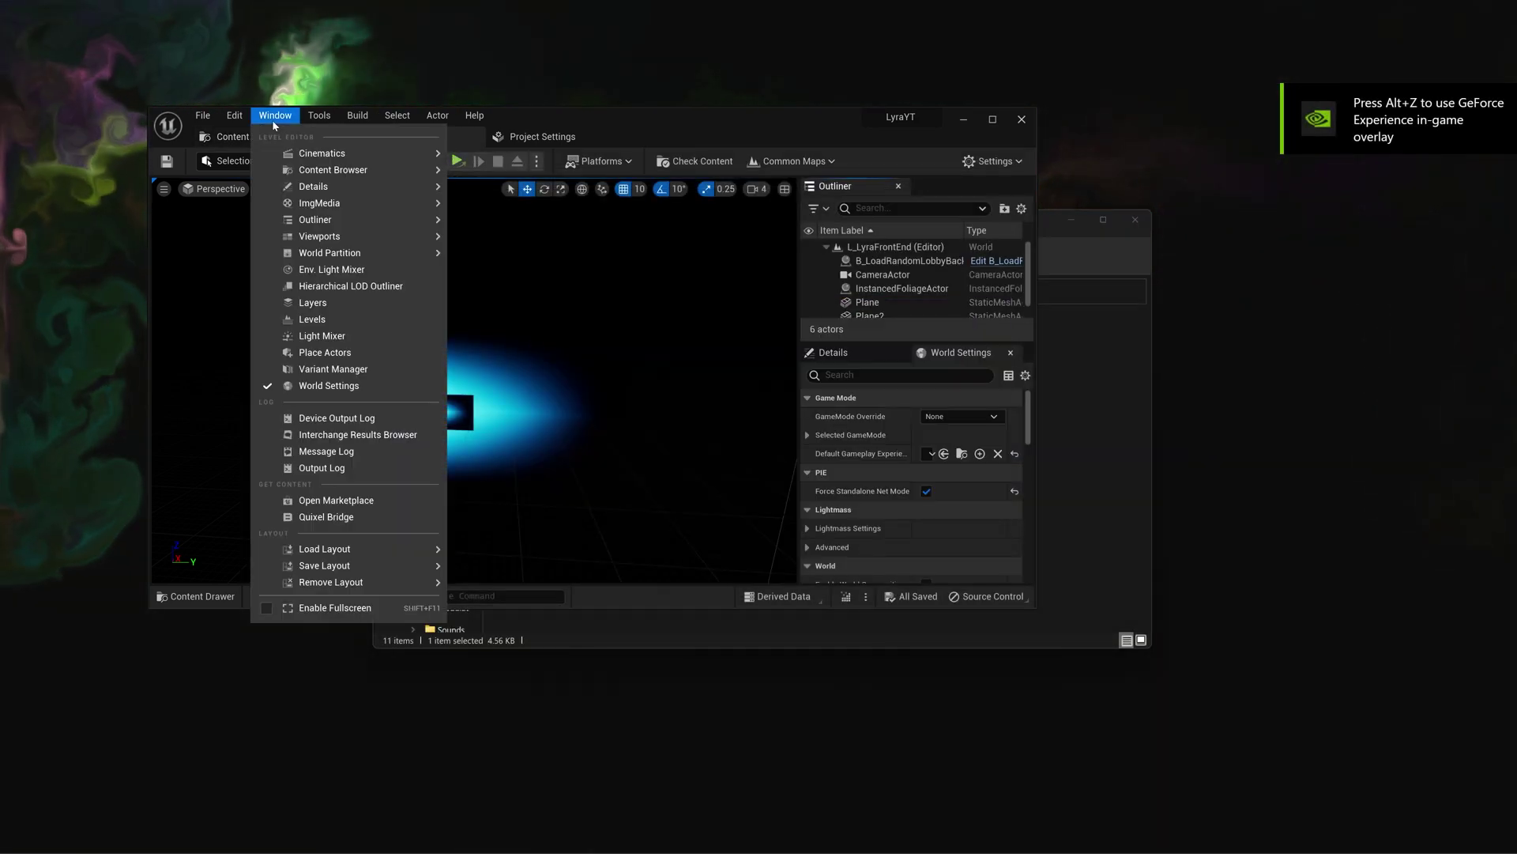
Set Play in Standalone Game's Additional Launch Parameters to -log in Editor Preferences, then return to L_LyraFrontEnd.
mouse_move(242, 123)
click(289, 302)
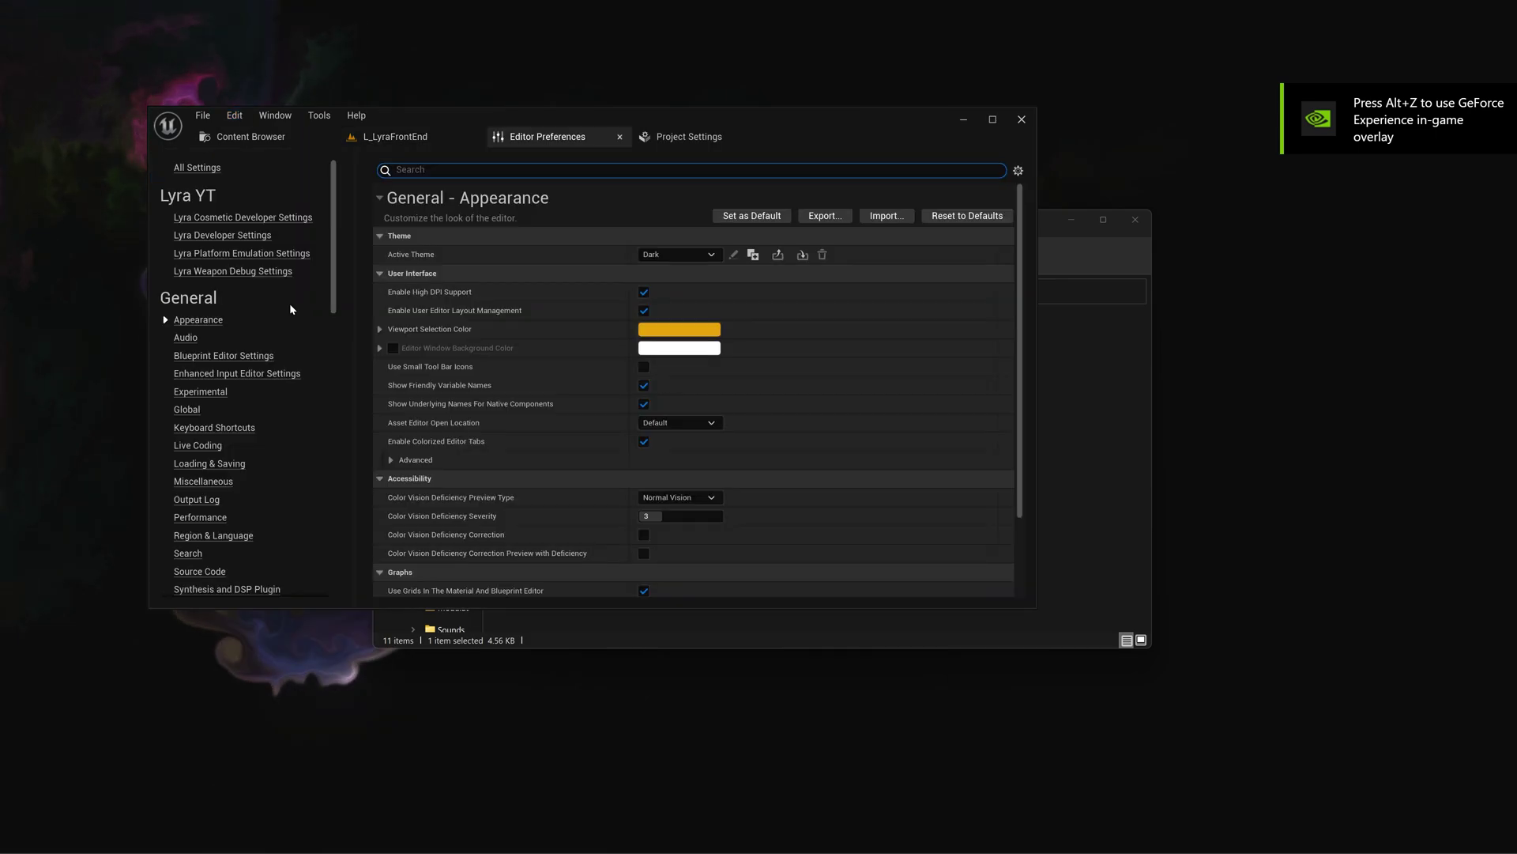
scroll(201, 451, down, 5)
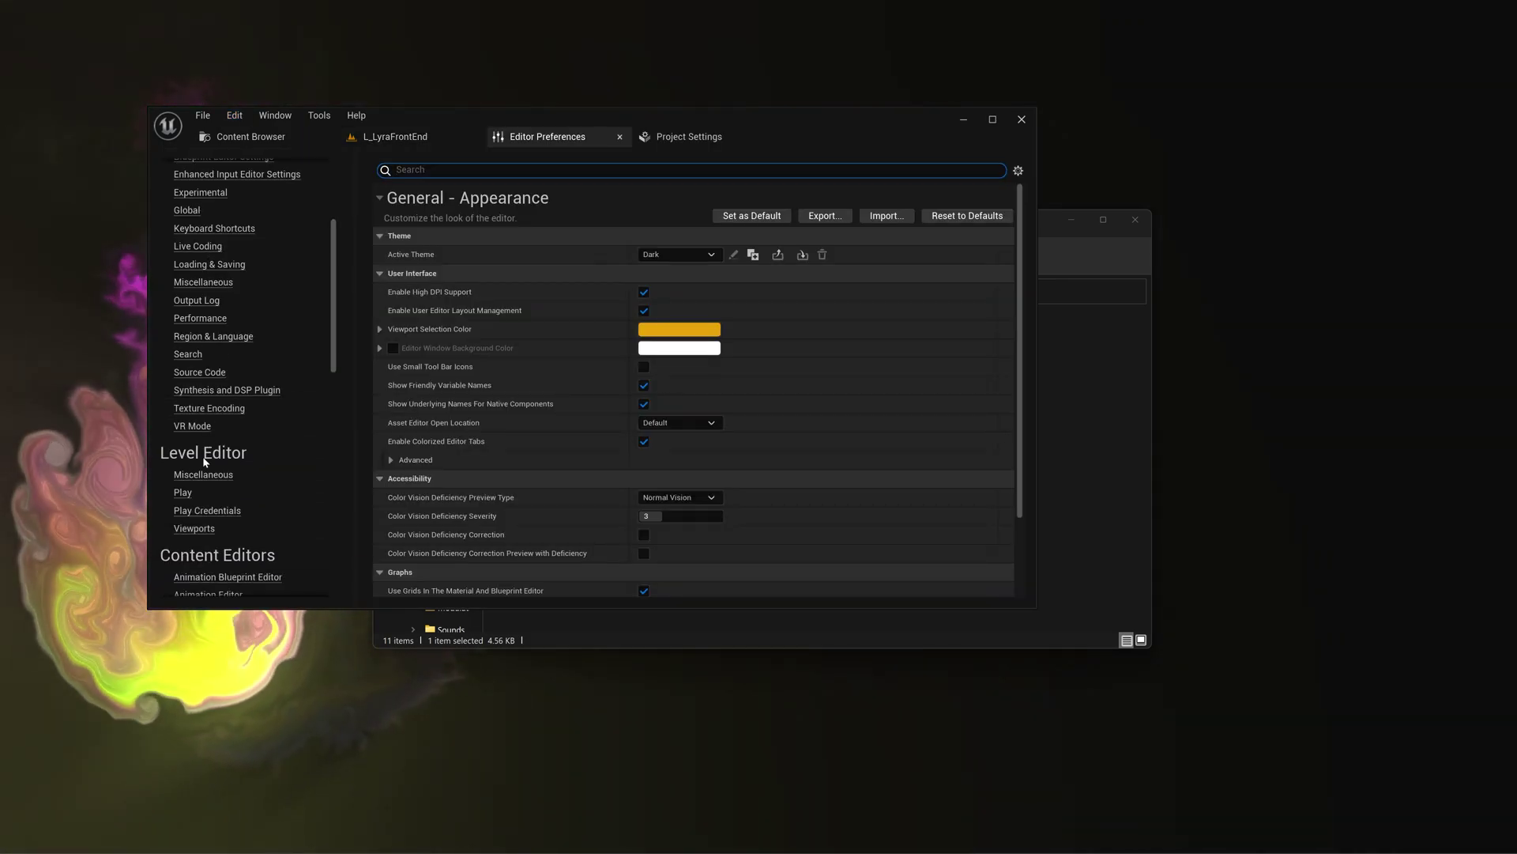
click(190, 470)
scroll(632, 466, down, 10)
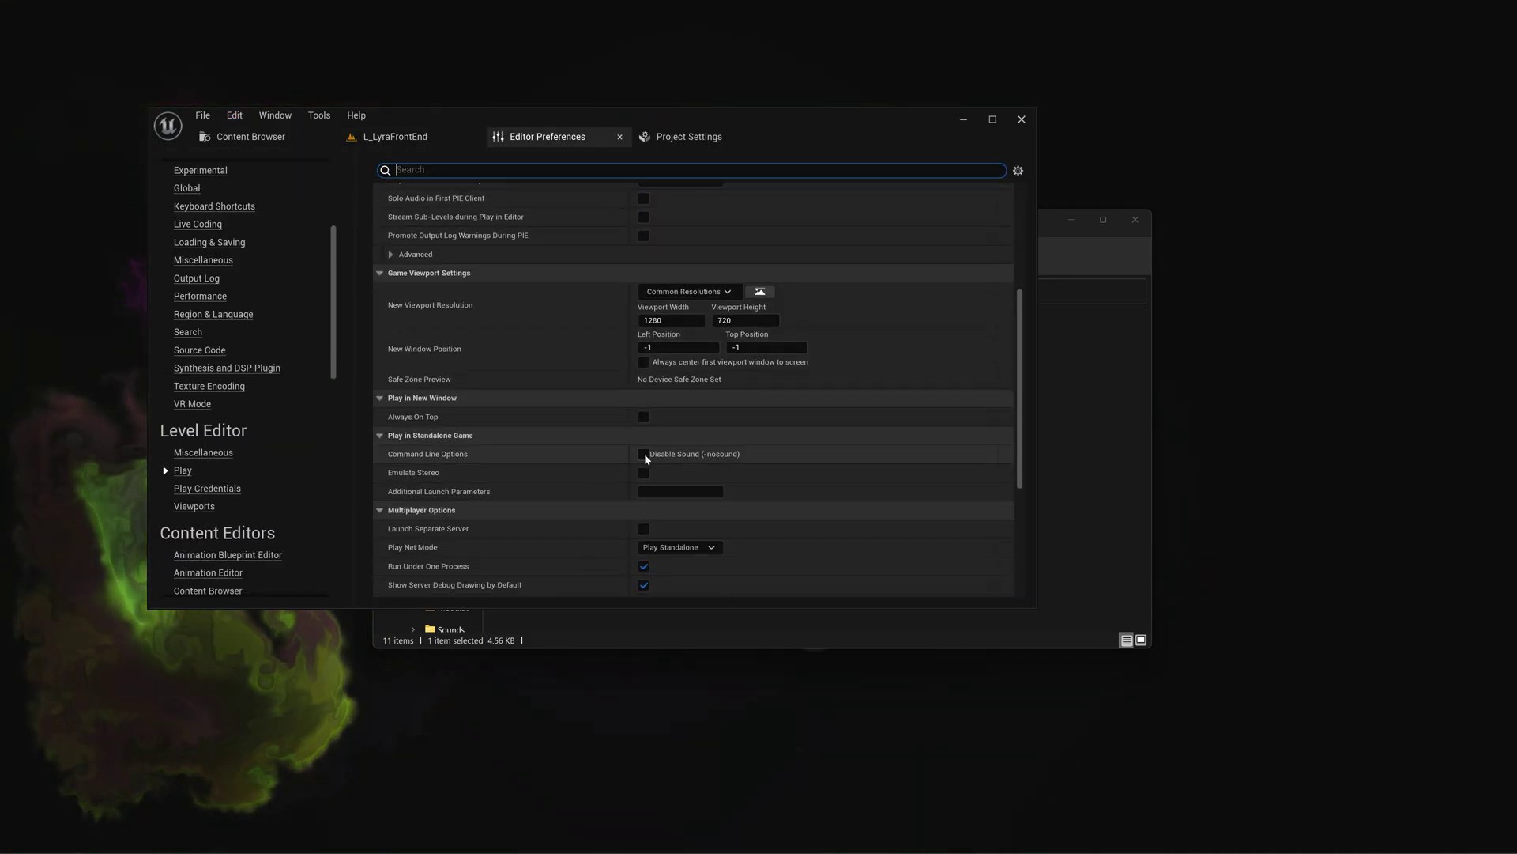
click(665, 493)
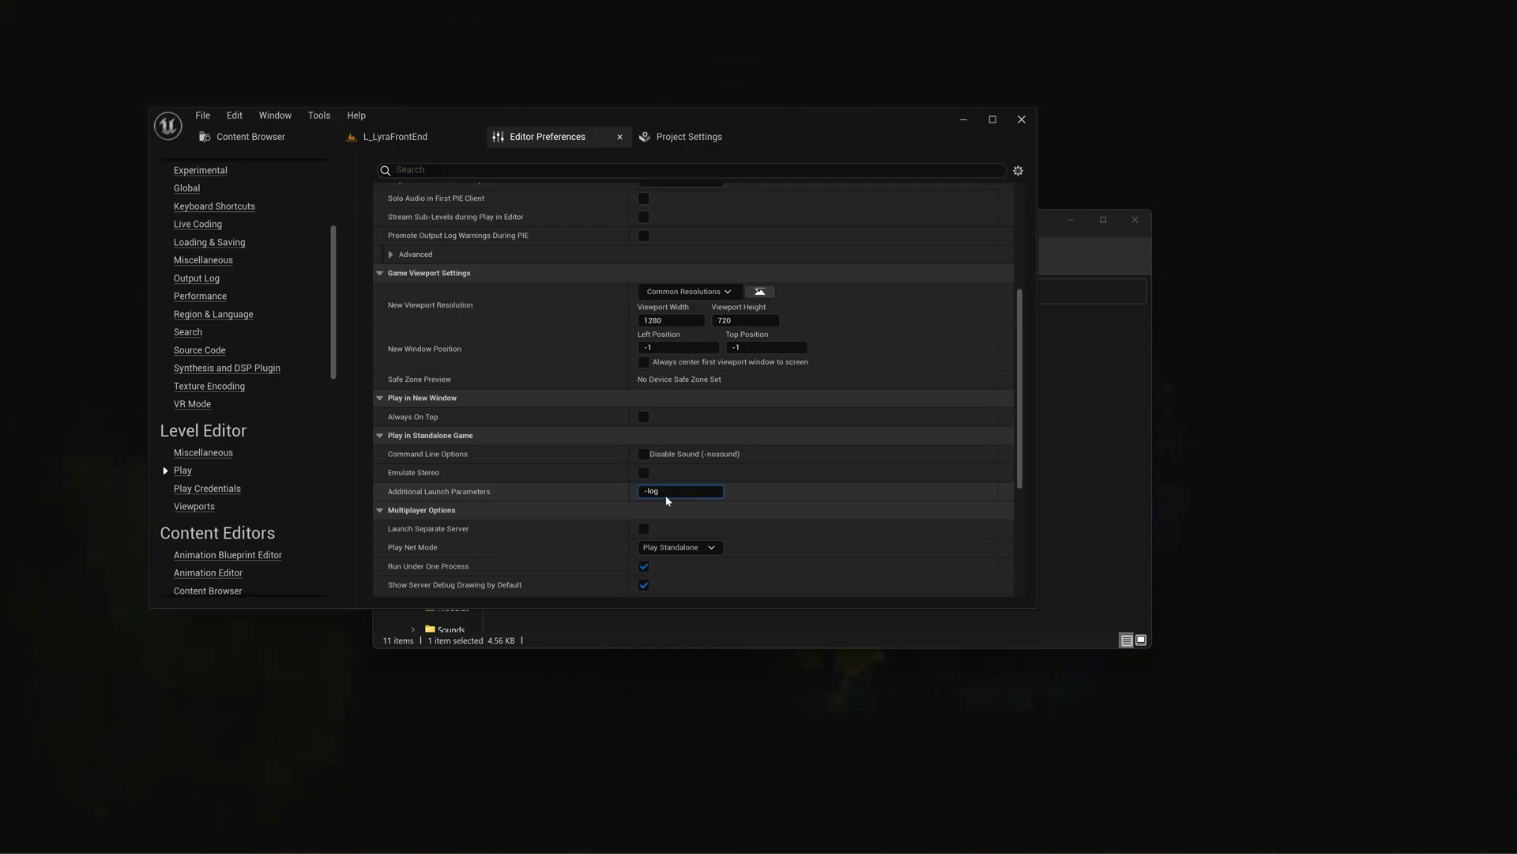
click(604, 510)
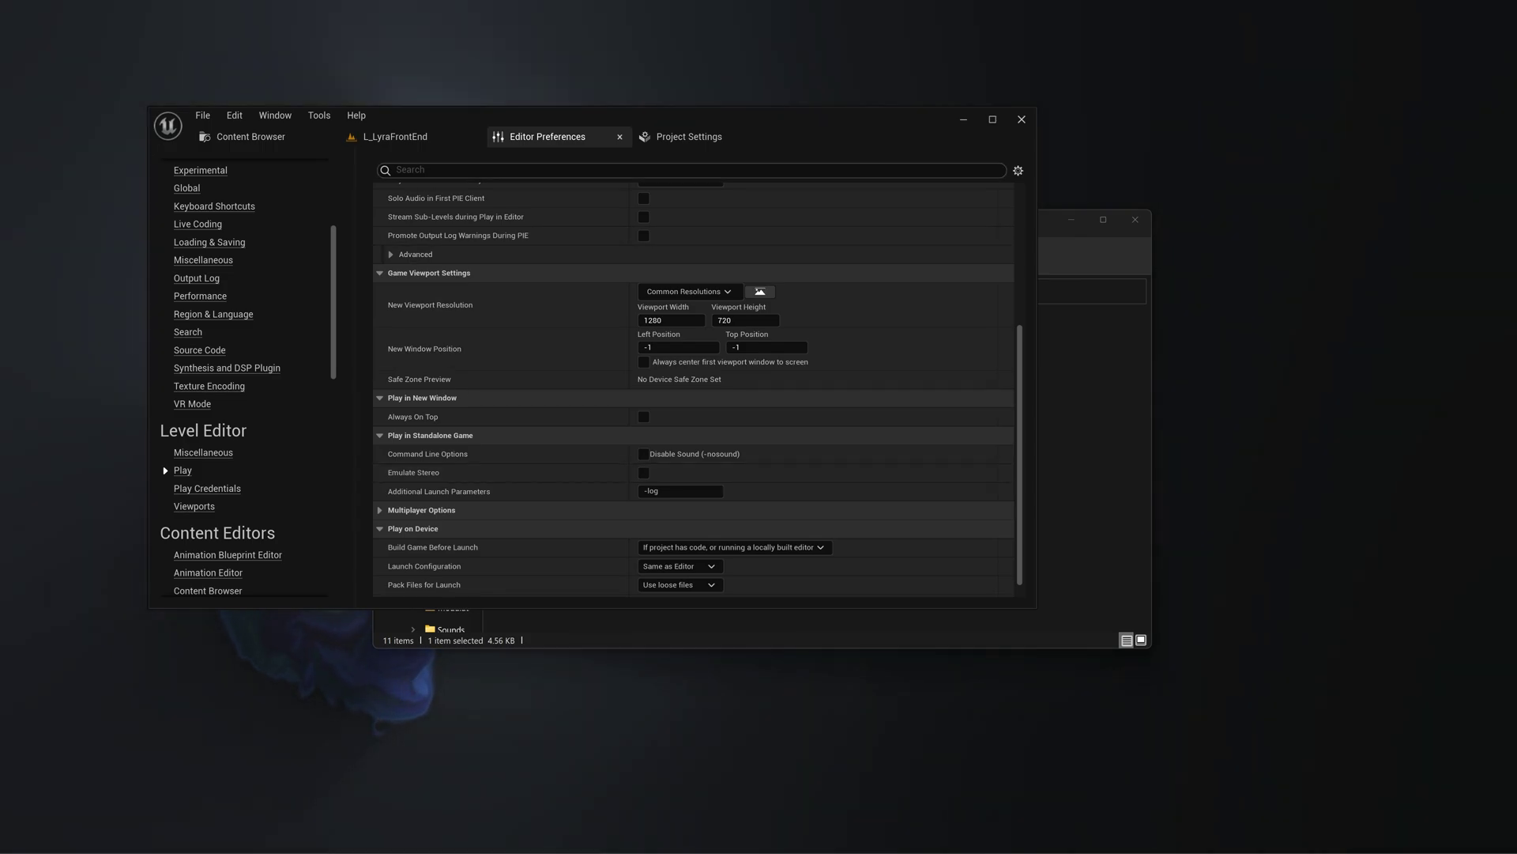
click(395, 136)
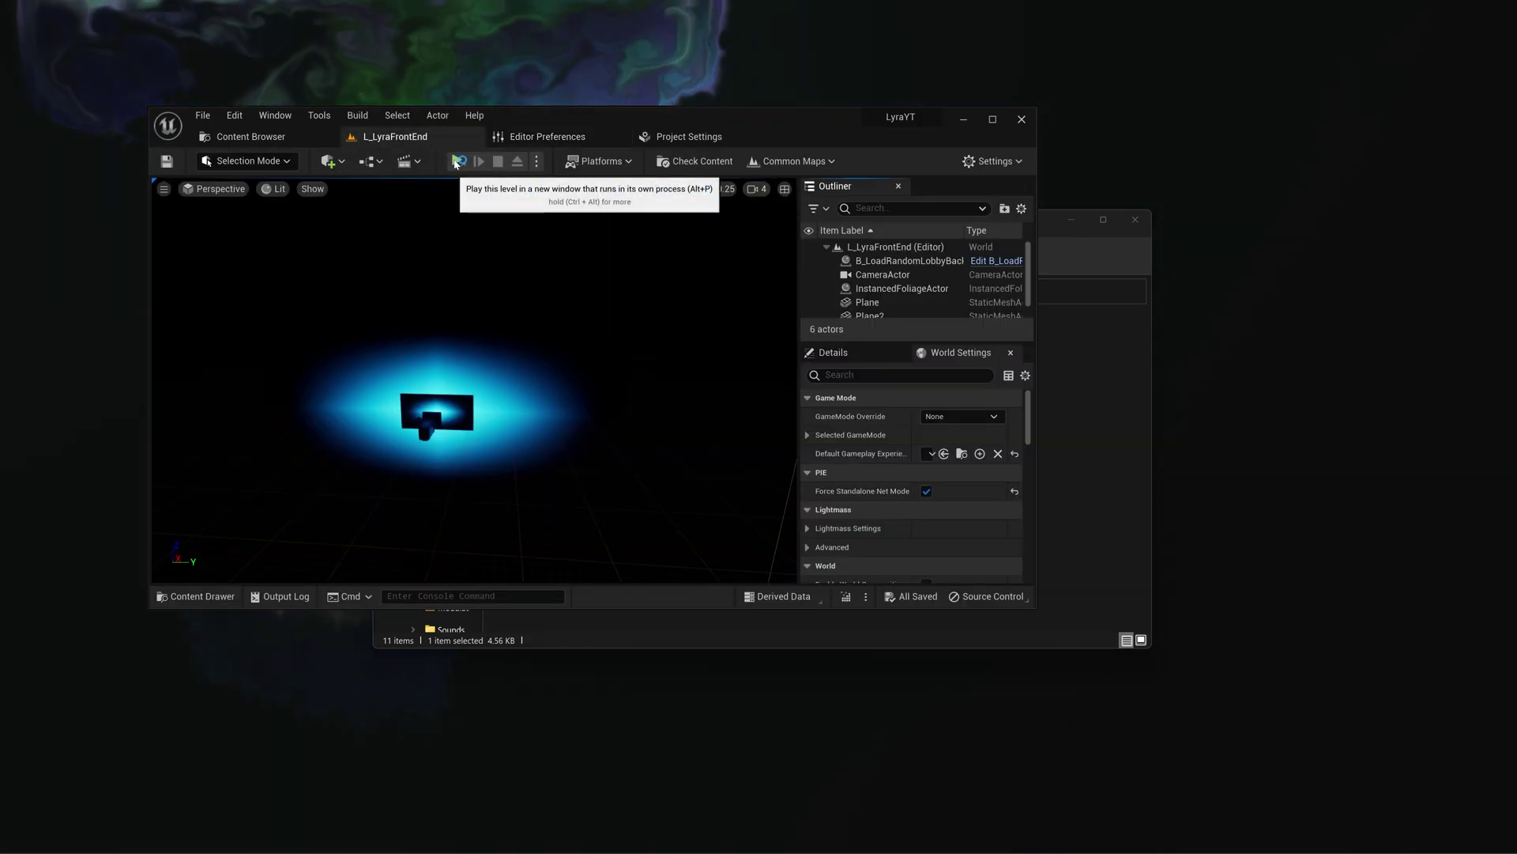
Run L_LyraFrontEnd as a standalone game with its log console, dismiss the 'Not implemented' login failure, and close it.
click(457, 162)
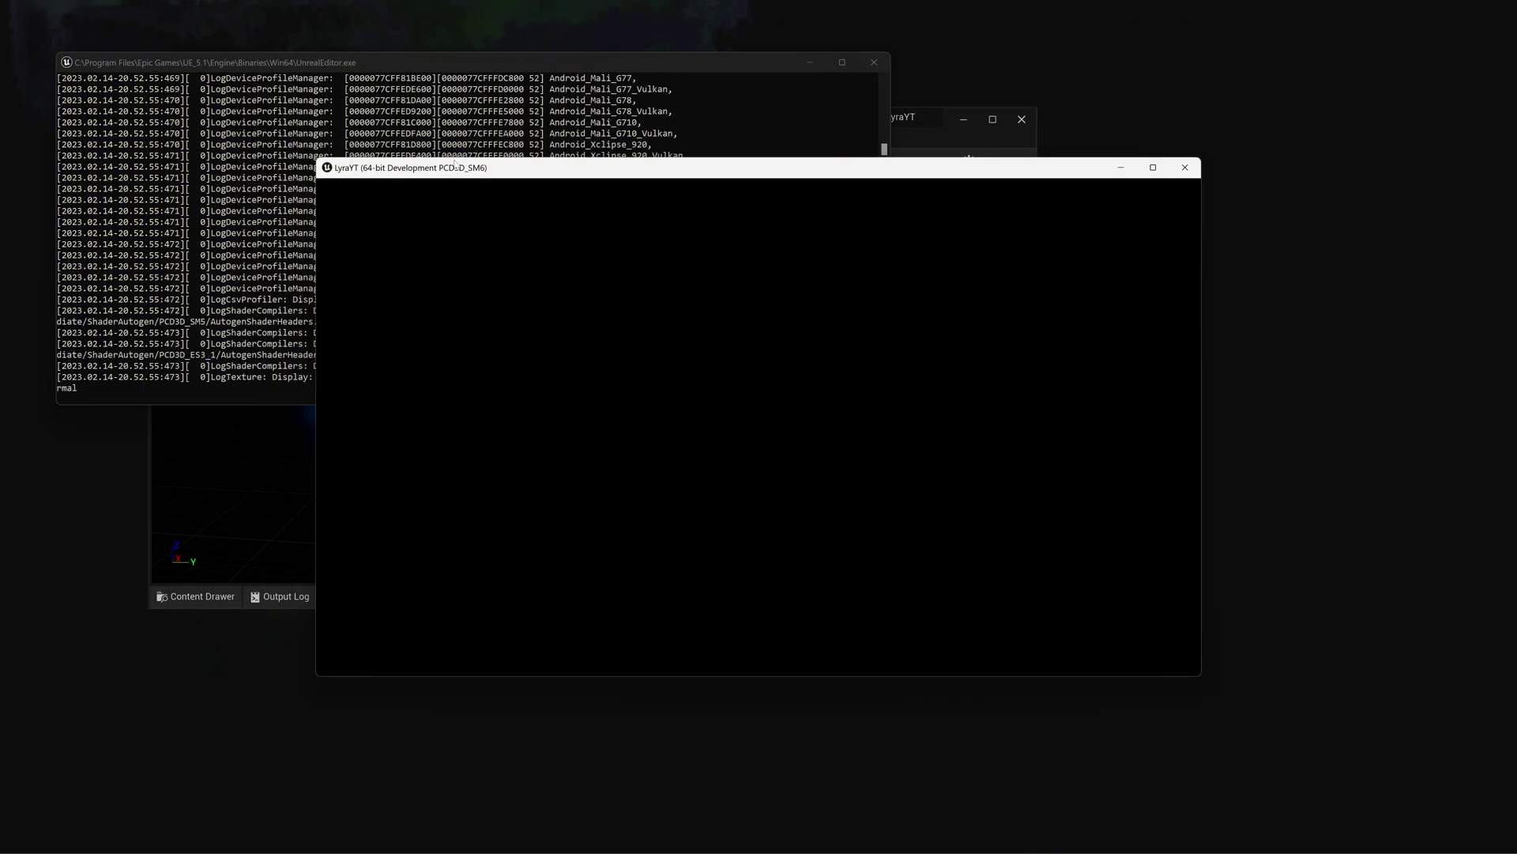
click(388, 64)
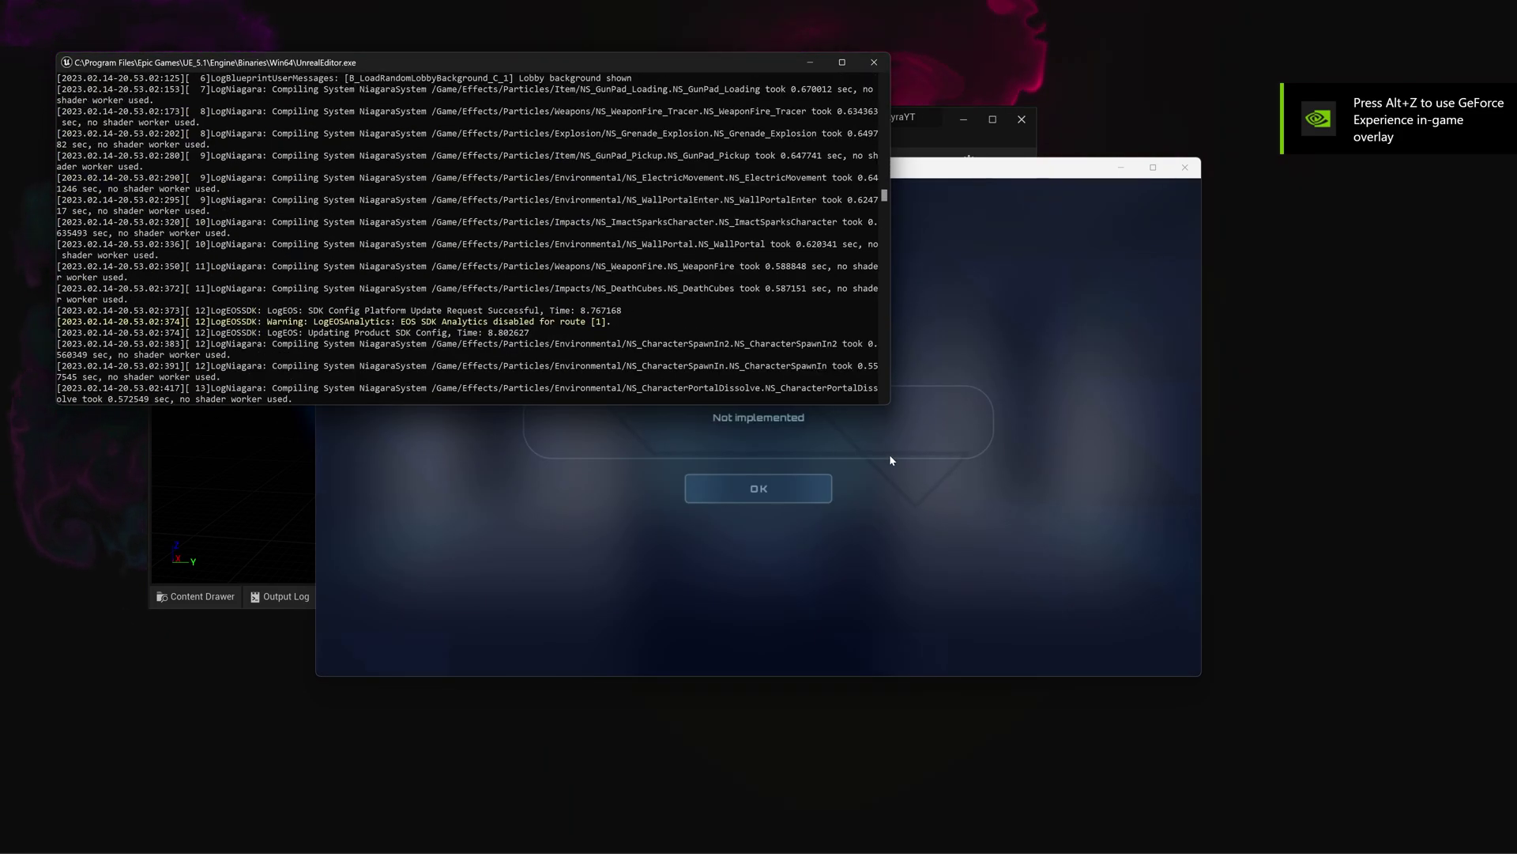
click(885, 452)
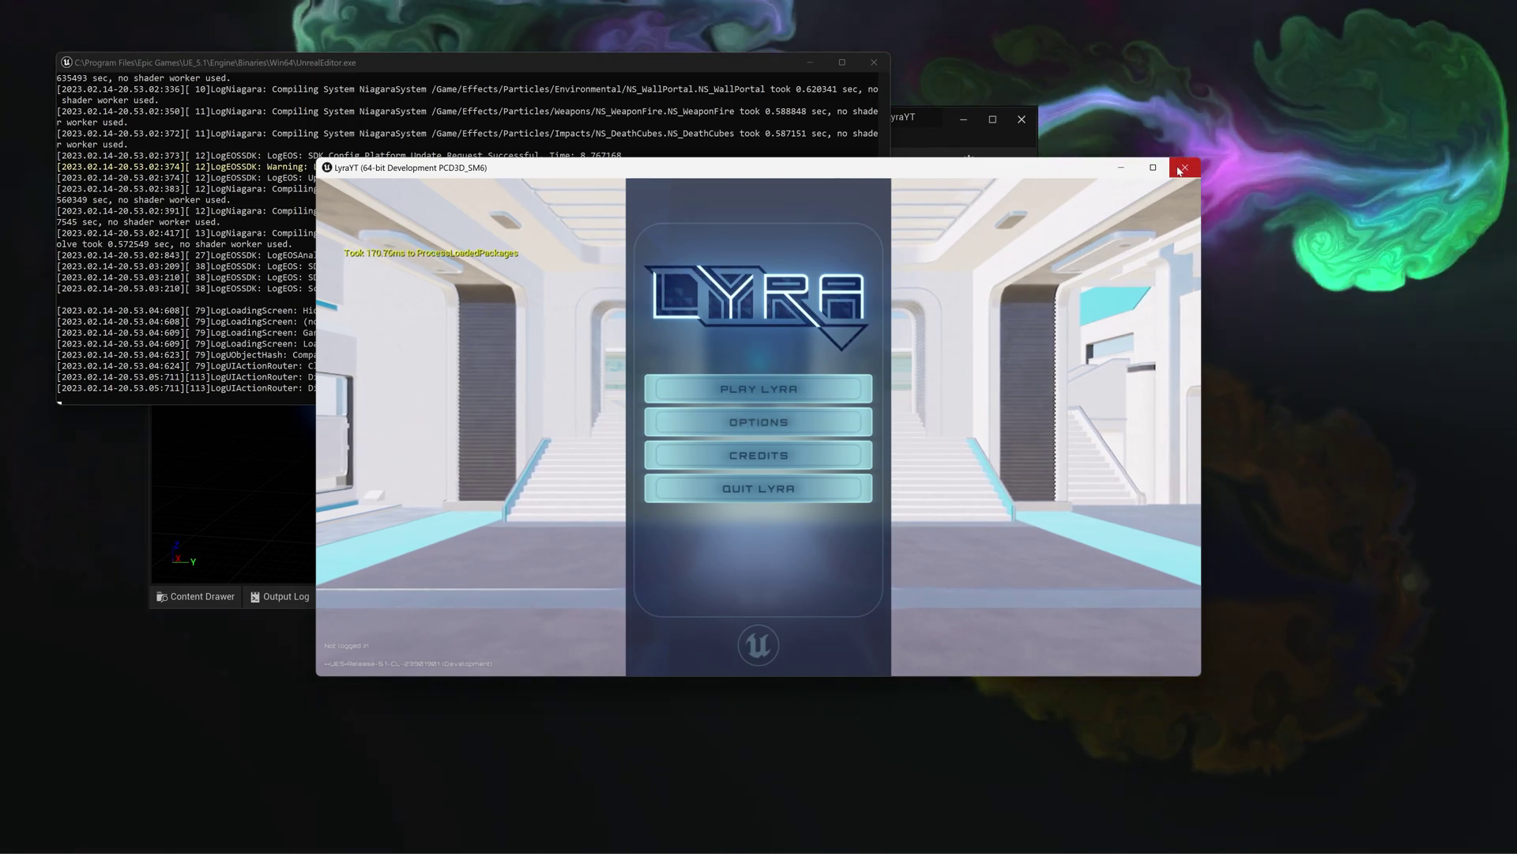
click(1182, 169)
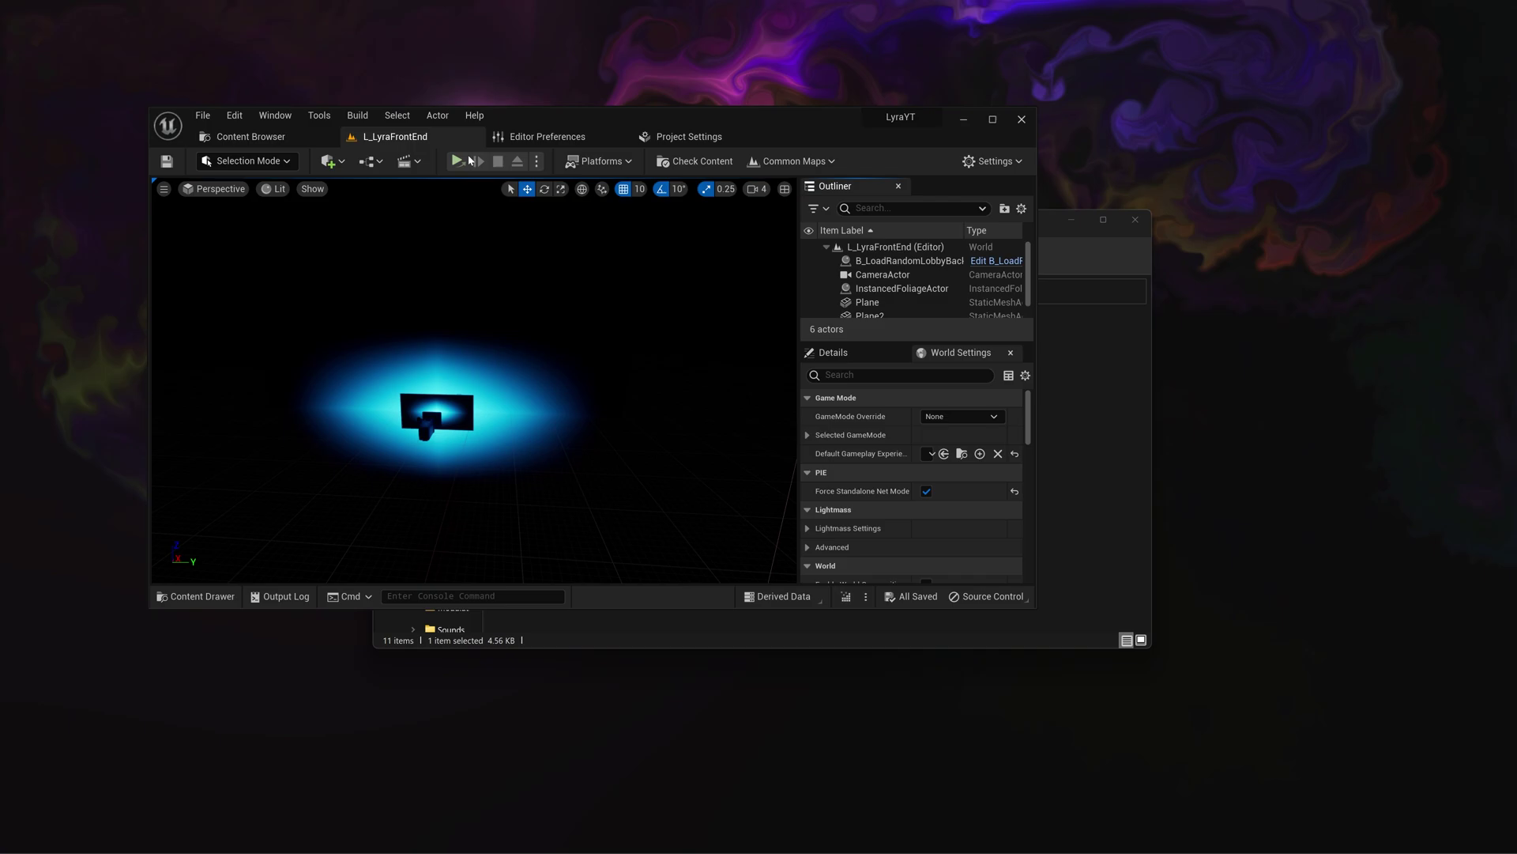
Launch the standalone game again, dismiss the login failure, and close the game window.
click(471, 161)
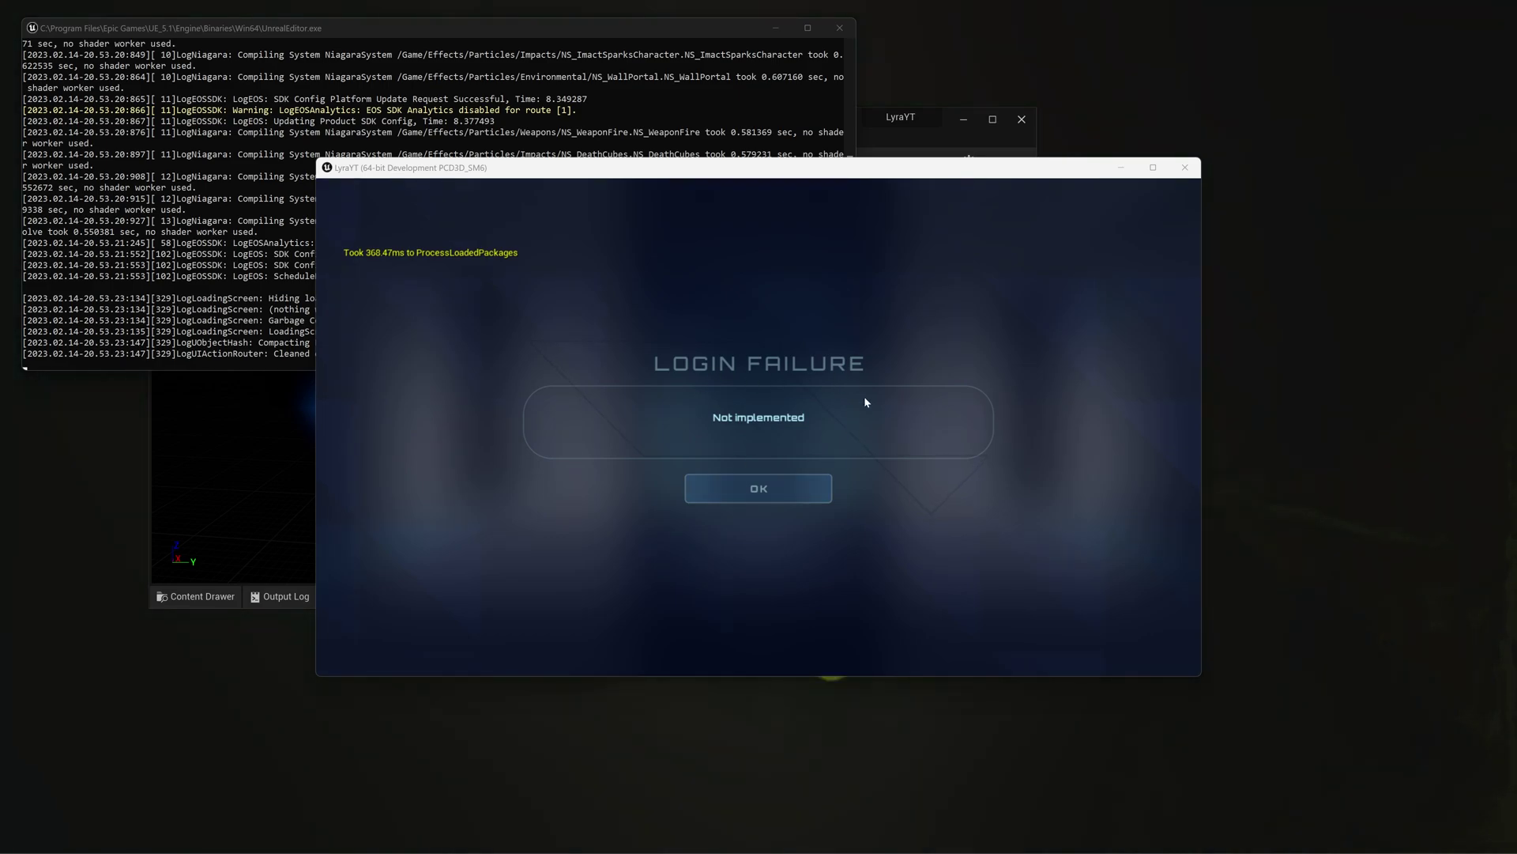
click(765, 491)
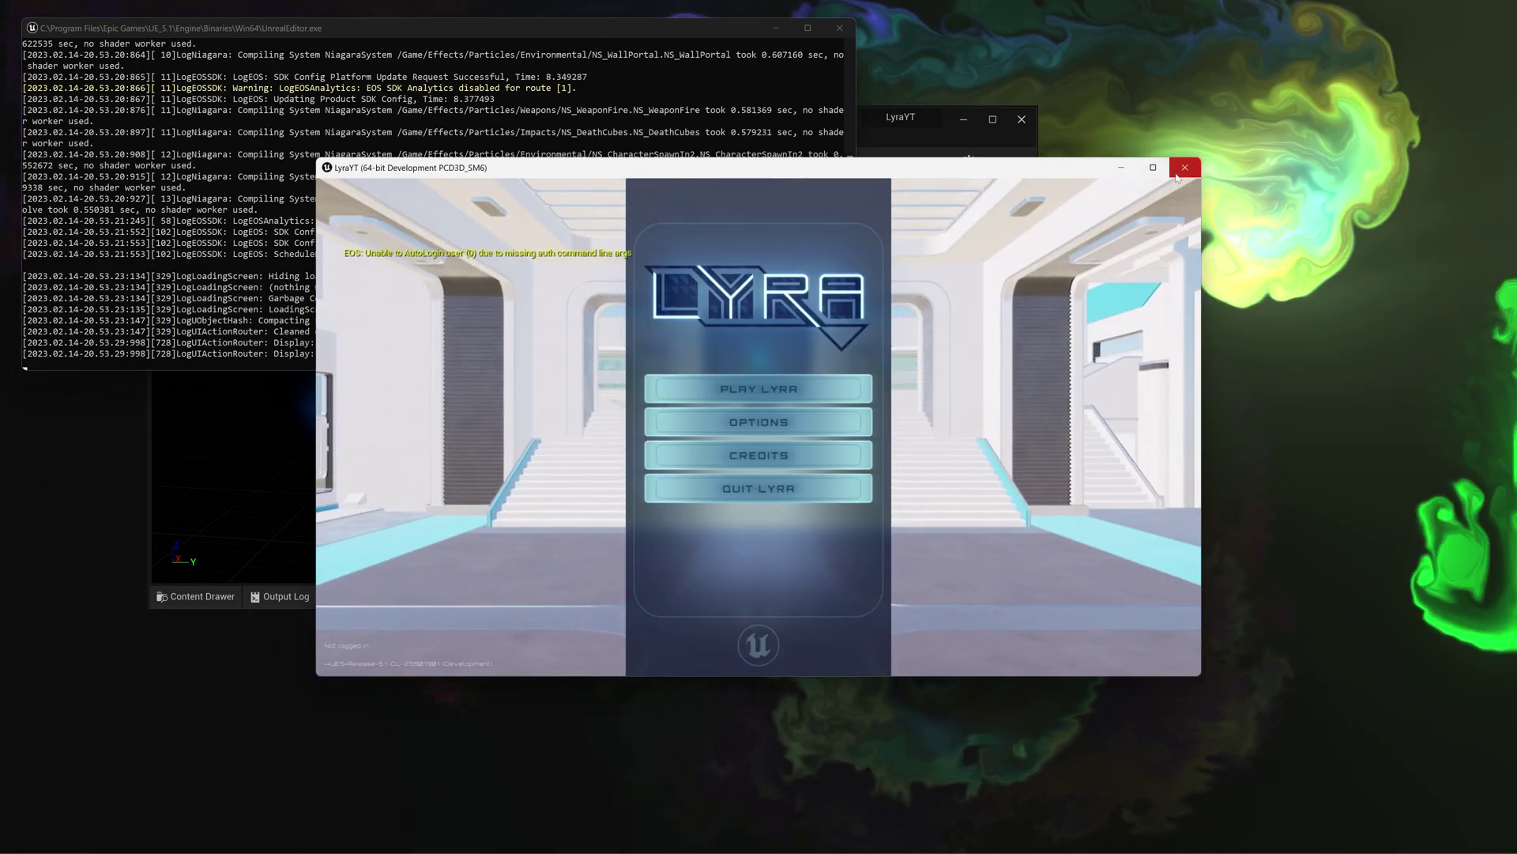
click(1177, 173)
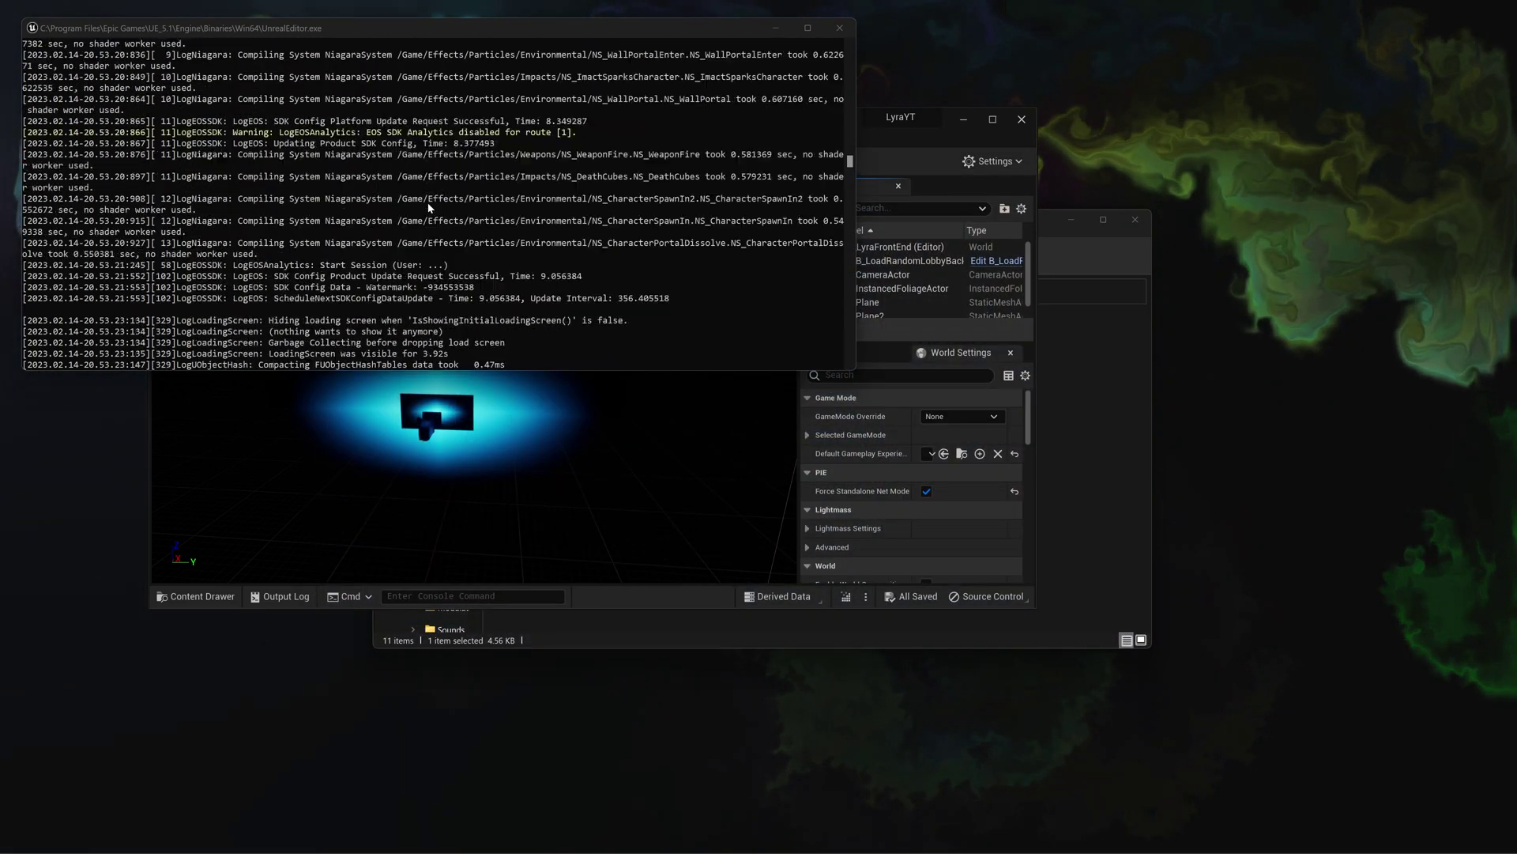
Scroll back through the log and highlight the LogOnline 'Unable to AutoLogin user' missing-auth-args warning.
drag(557, 265, 500, 225)
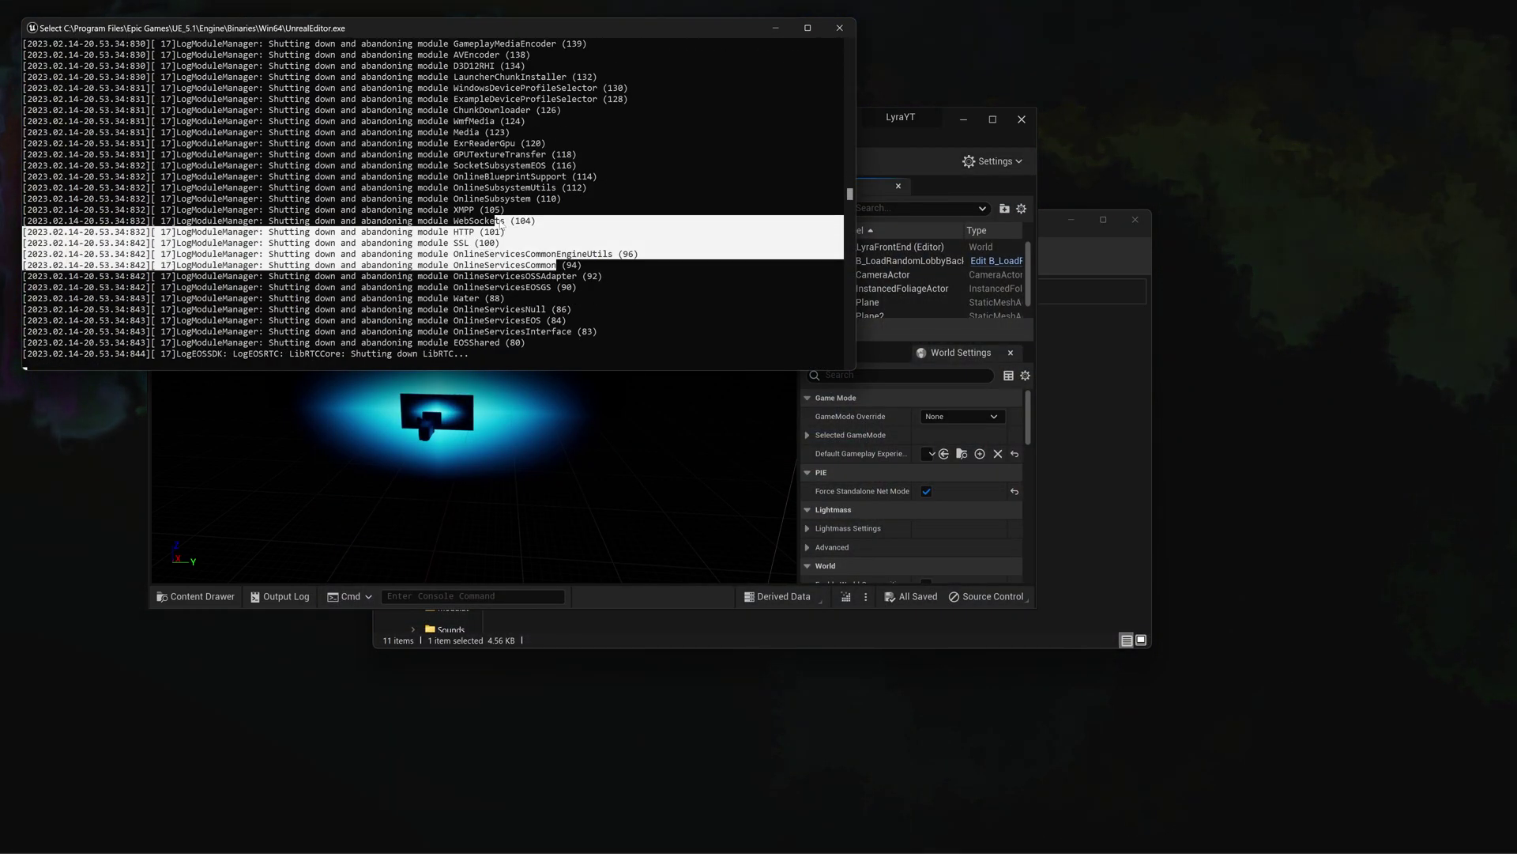
scroll(557, 122, up, 20)
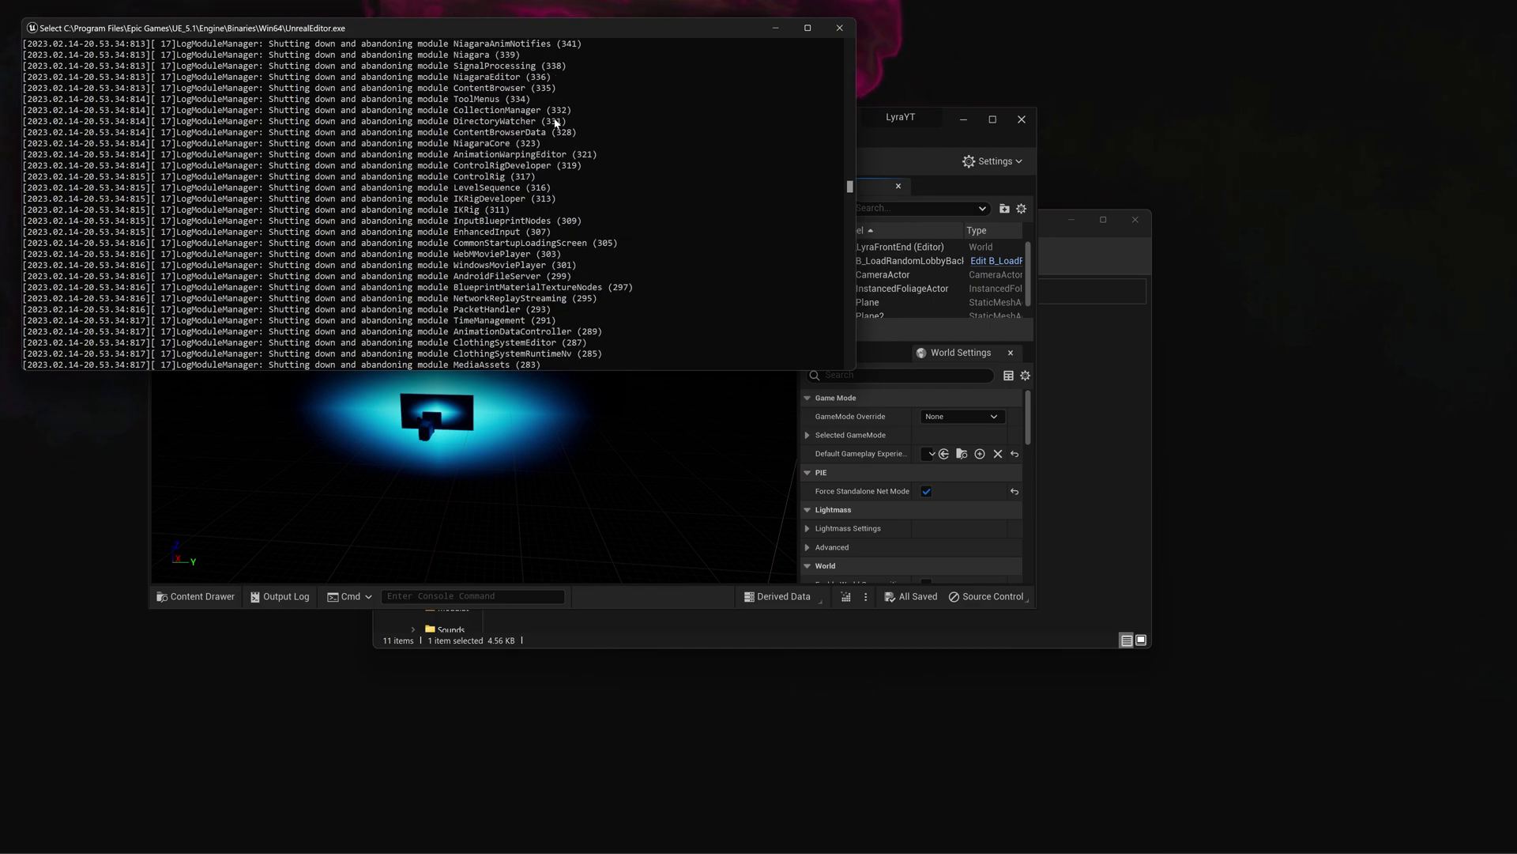
scroll(556, 123, up, 20)
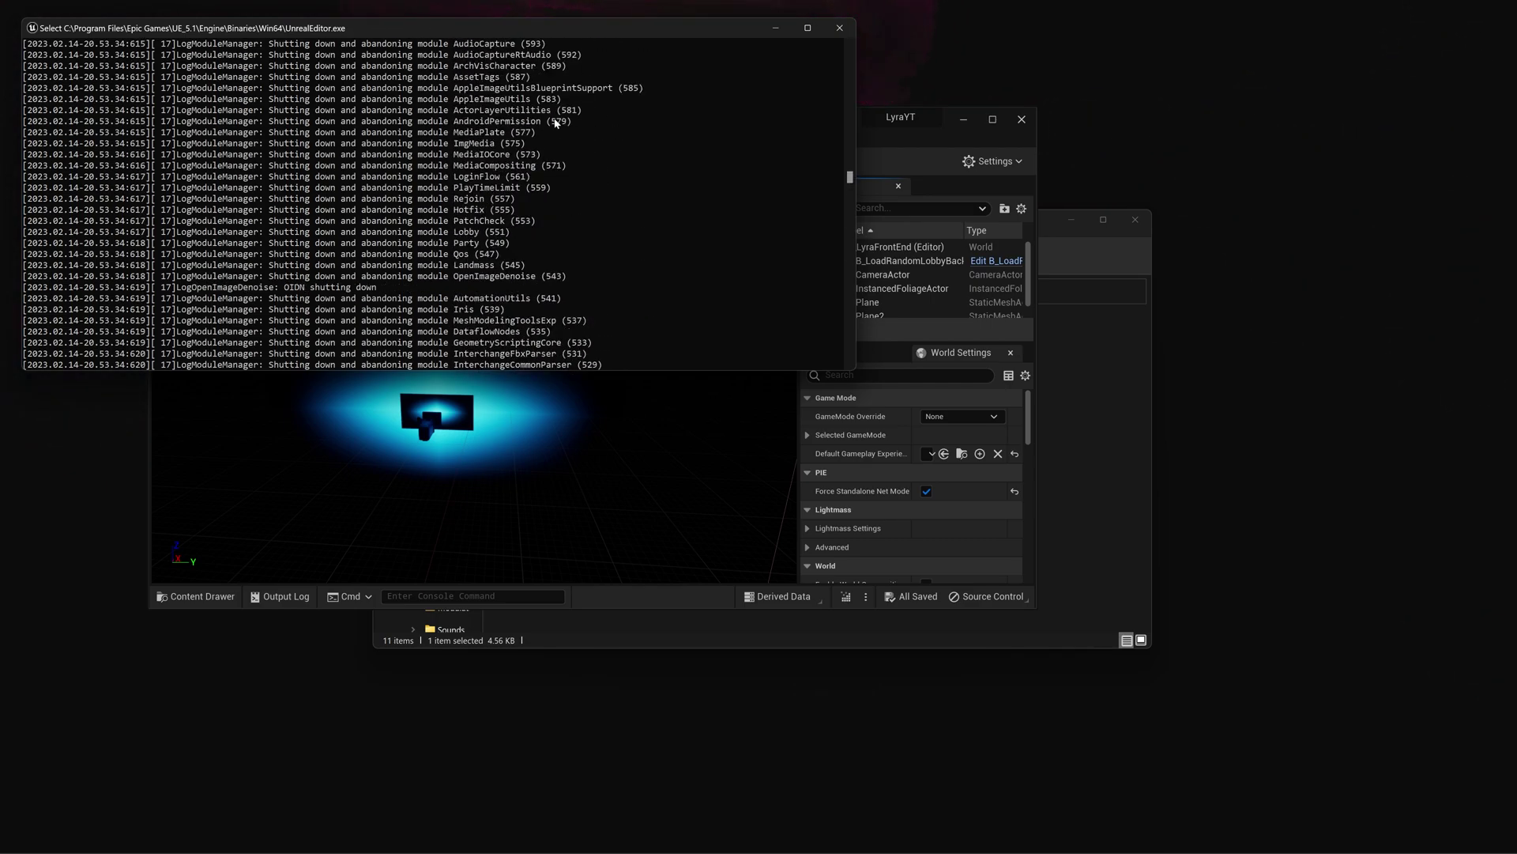
scroll(557, 122, up, 20)
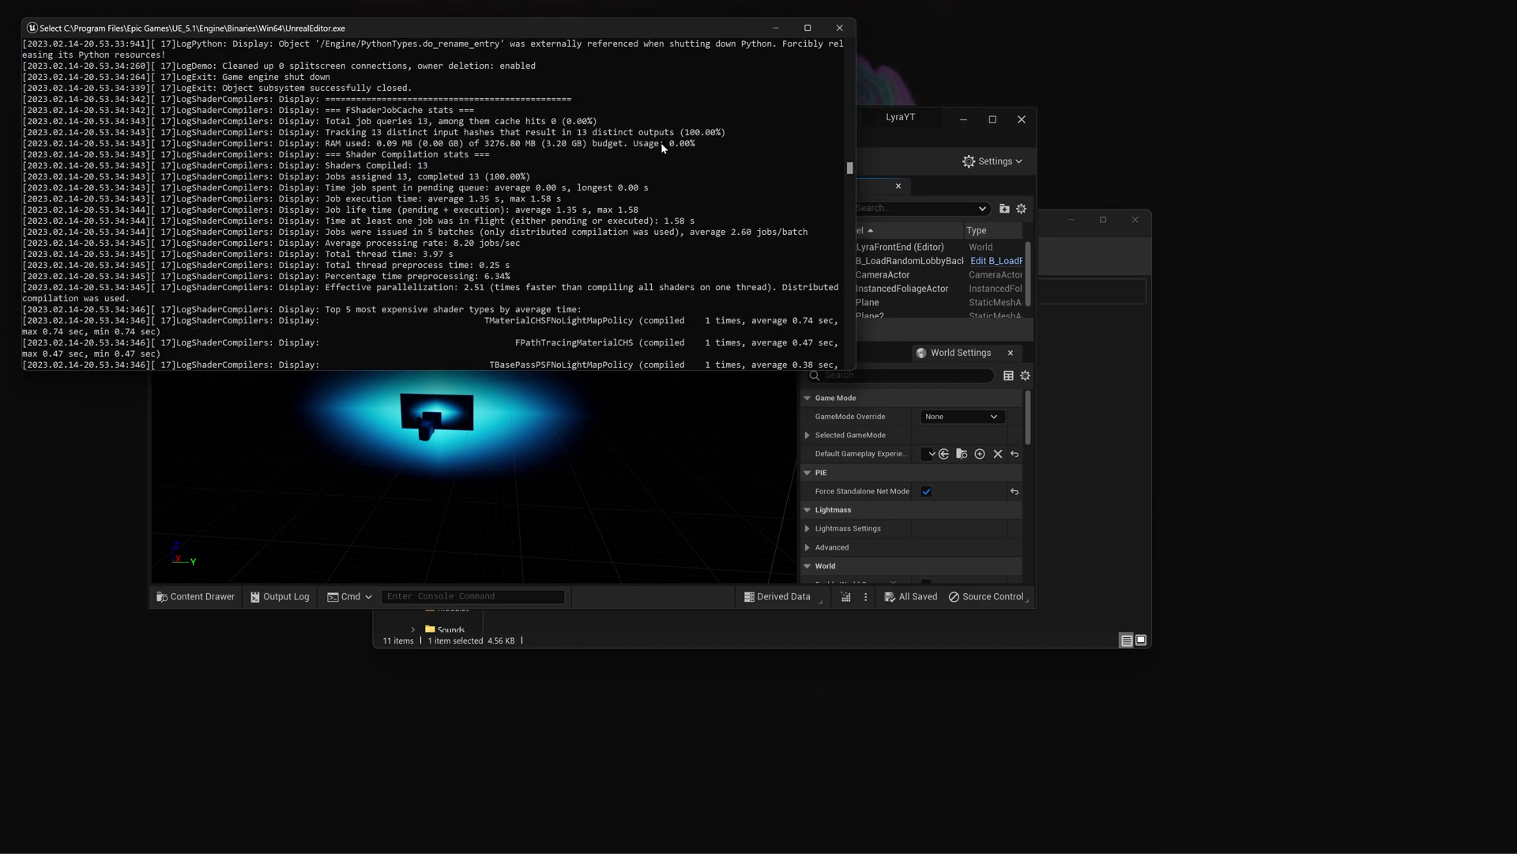
scroll(662, 149, up, 20)
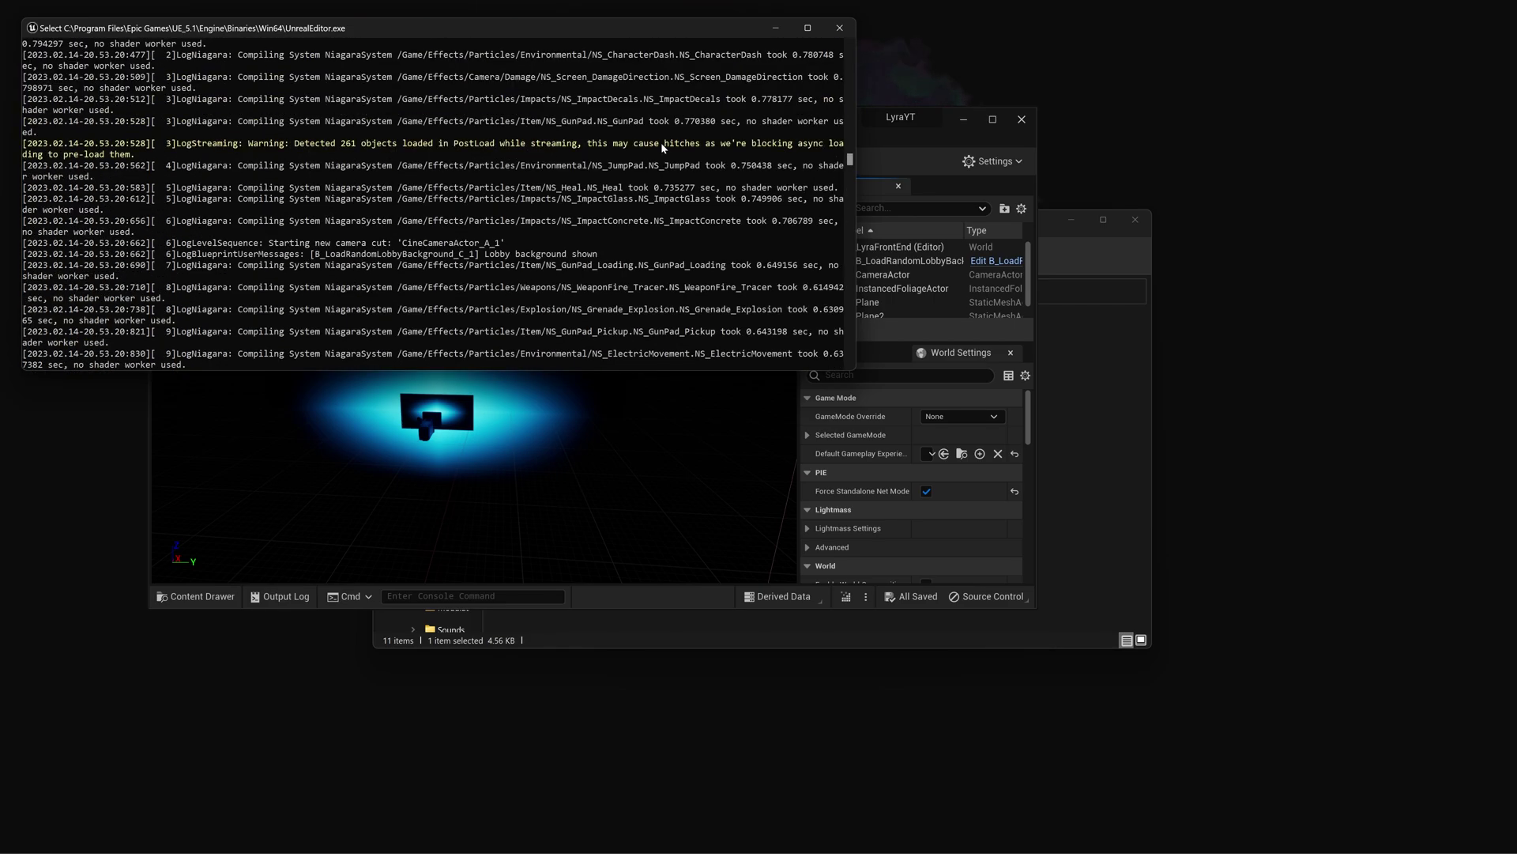
scroll(662, 149, up, 20)
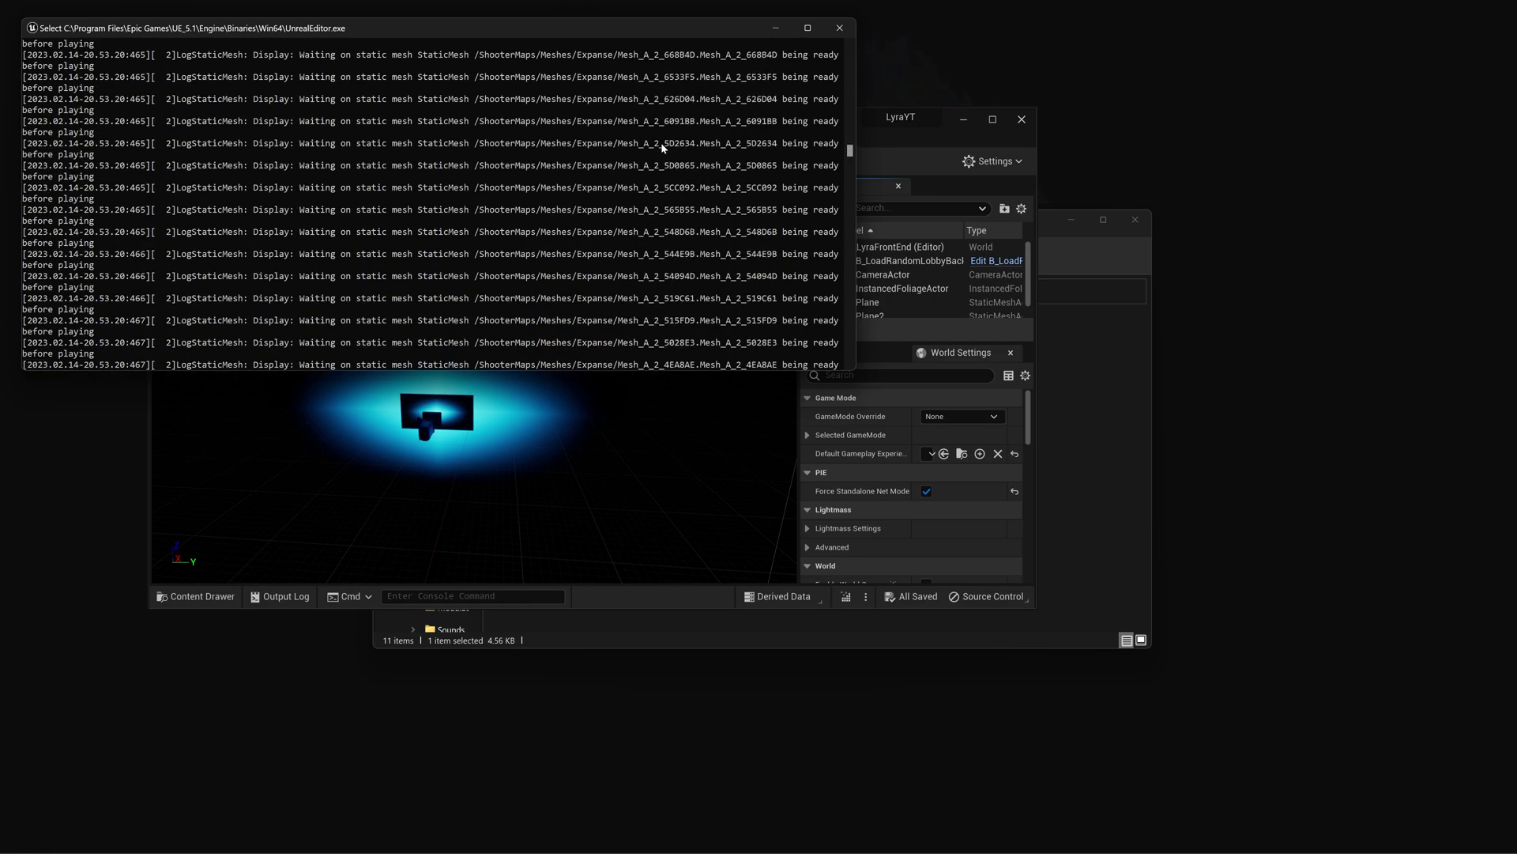
drag(850, 147, 854, 136)
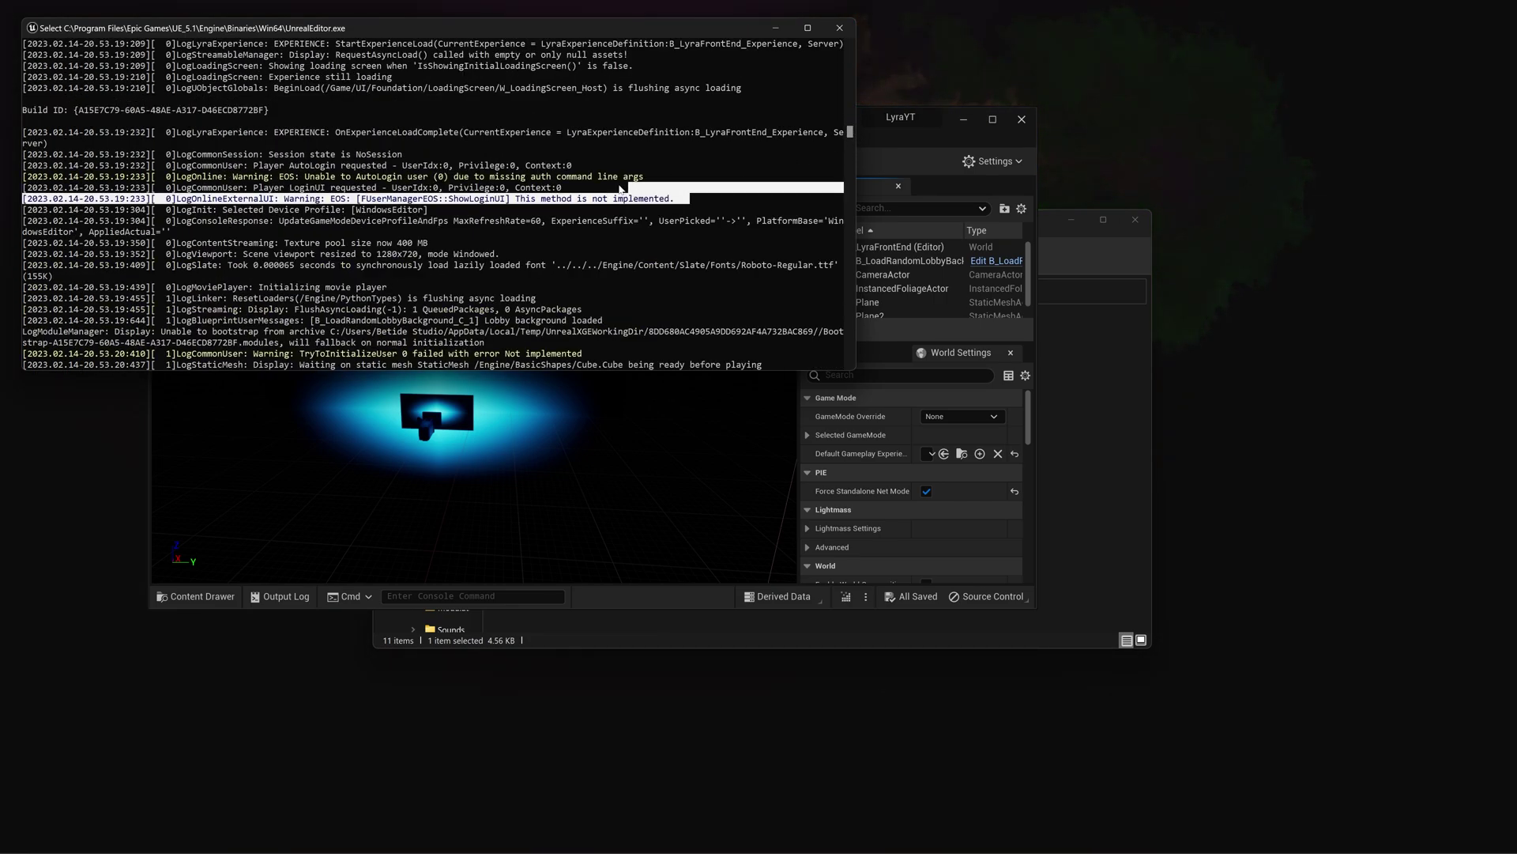
drag(625, 190, 501, 179)
drag(302, 176, 654, 177)
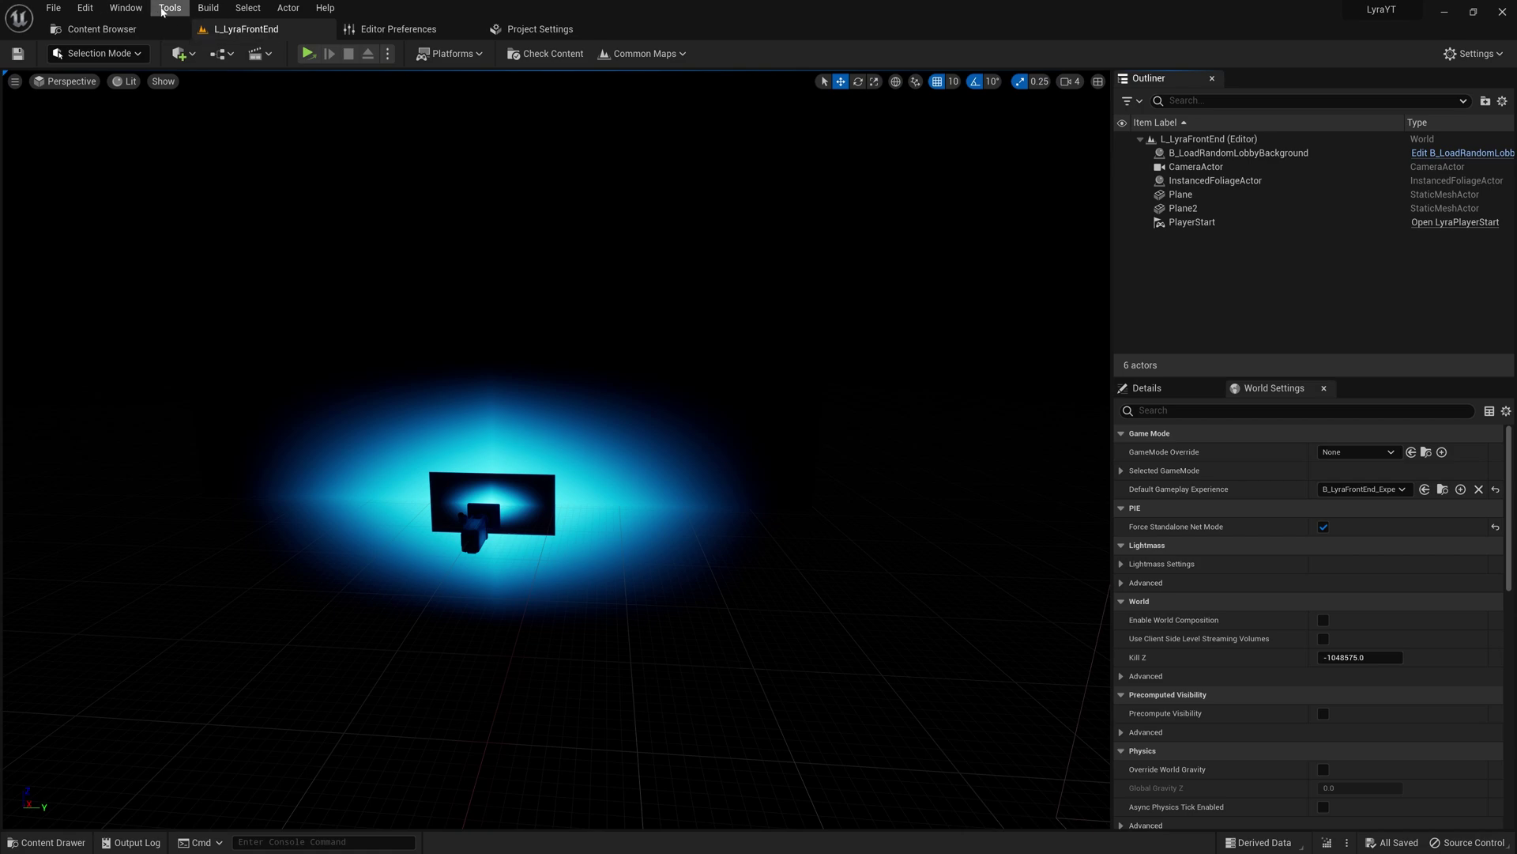
Create a new C++ class named MyClass with parent class None from Tools > New C++ Class.
click(161, 9)
click(193, 41)
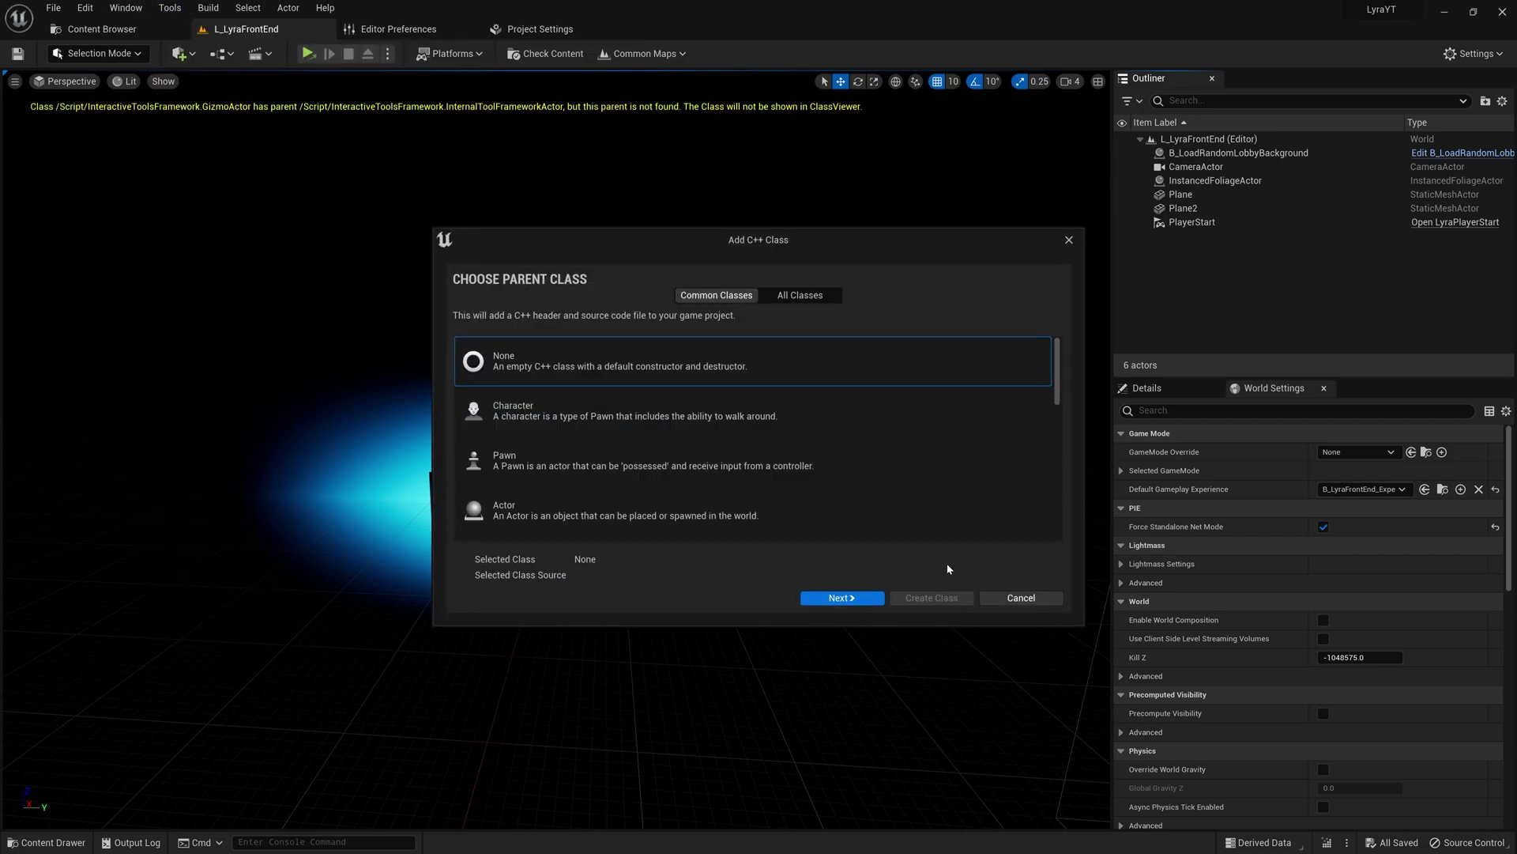
click(855, 597)
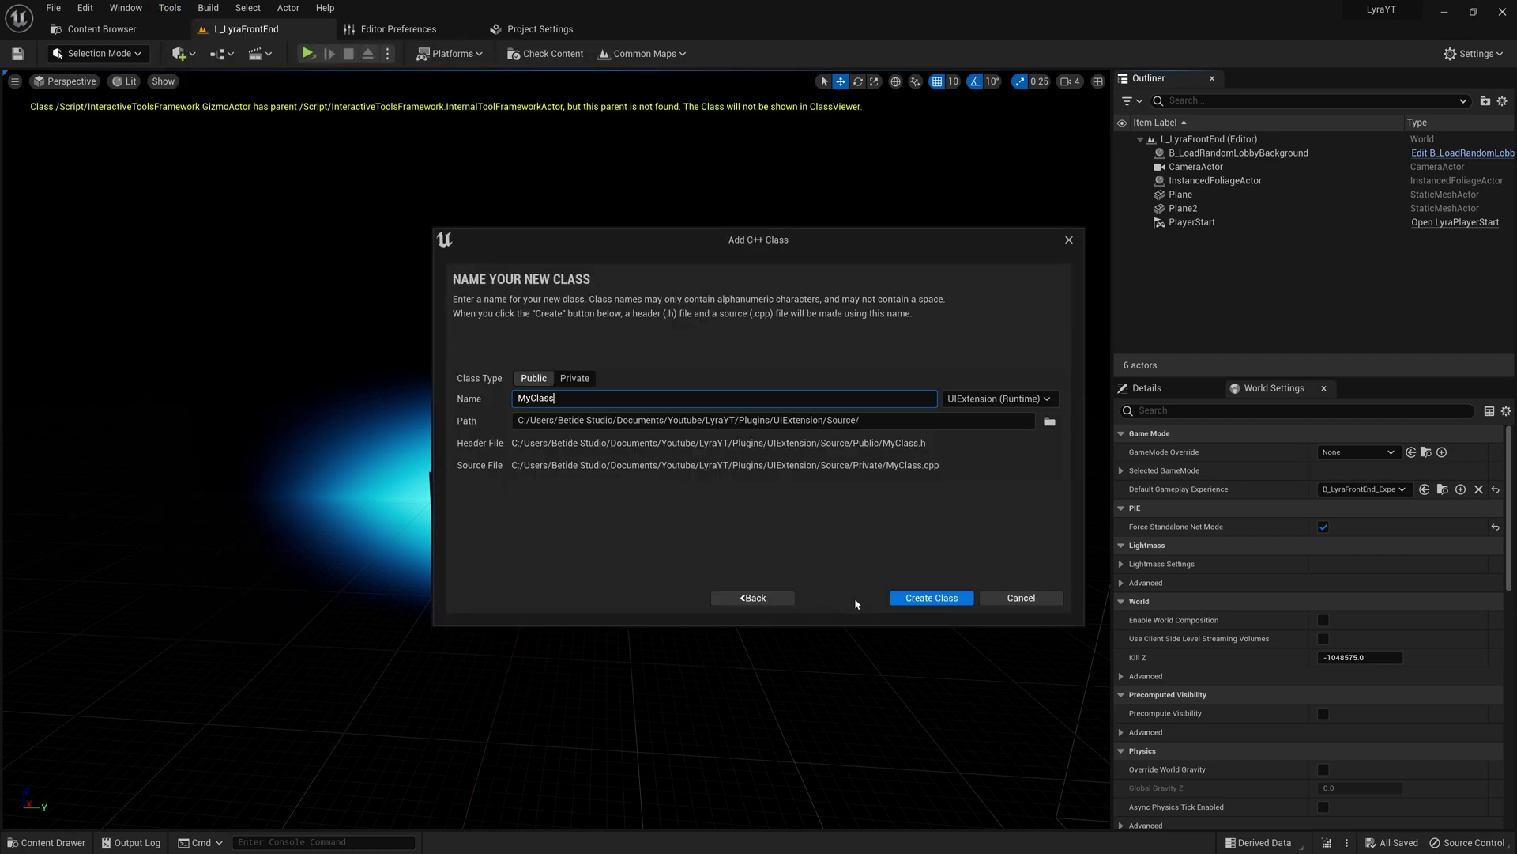
click(914, 600)
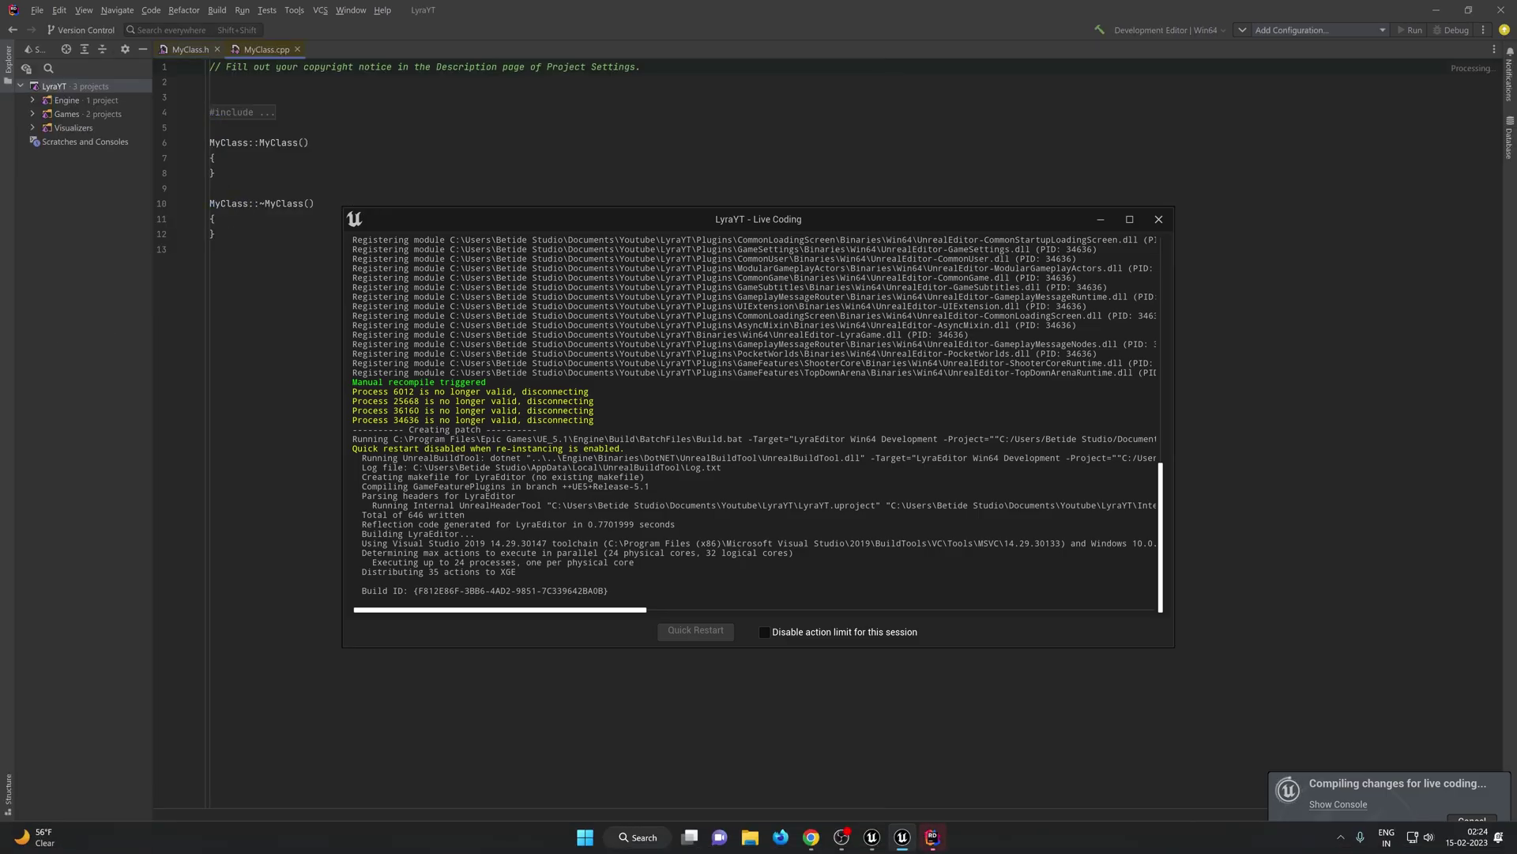
Bring Rider and the Live Coding console to the front.
click(934, 838)
click(903, 838)
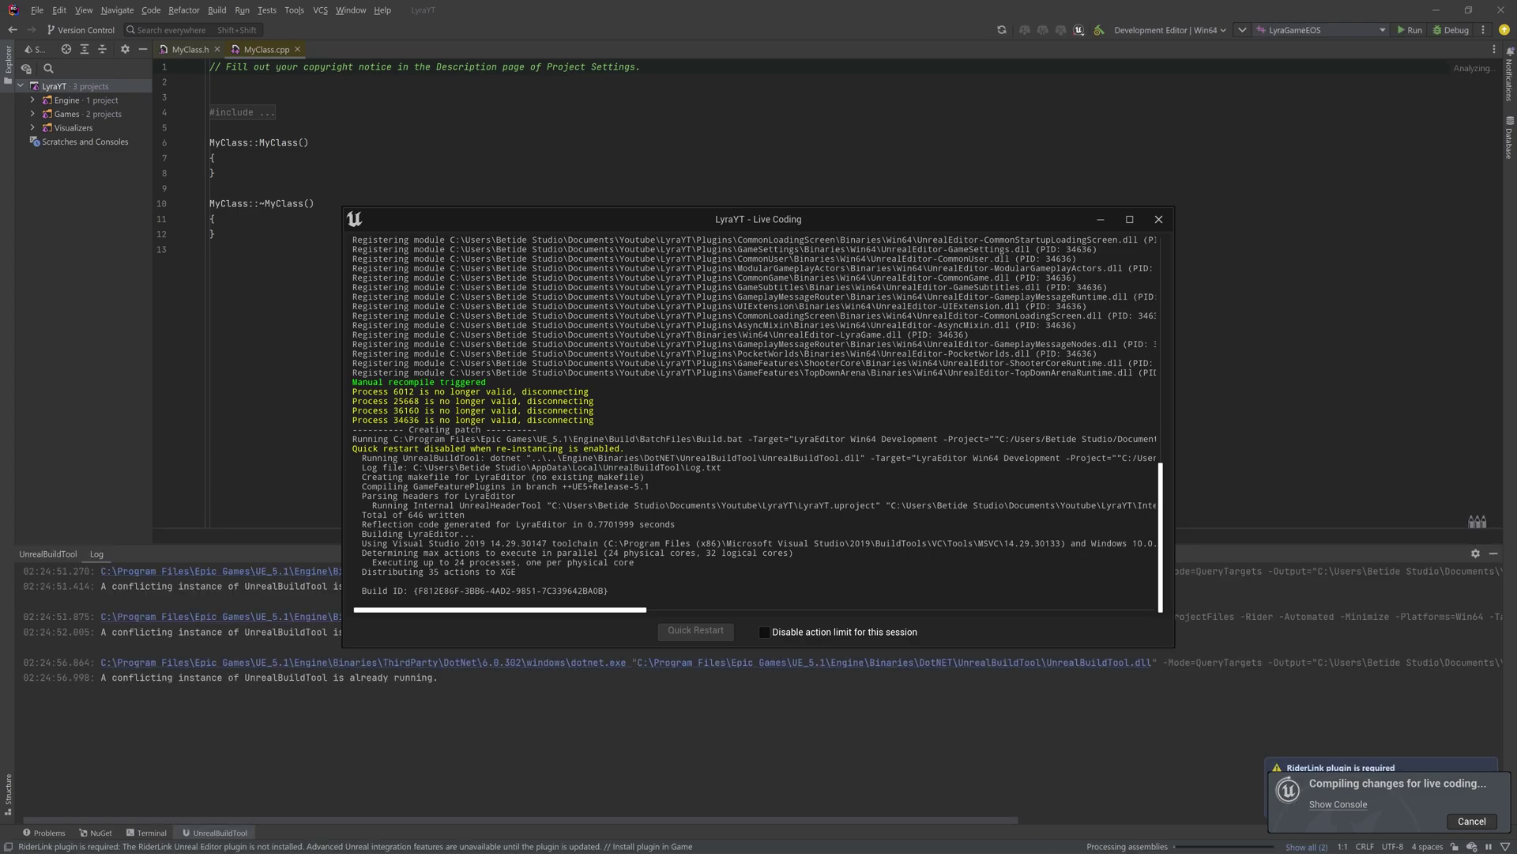
mouse_move(888, 827)
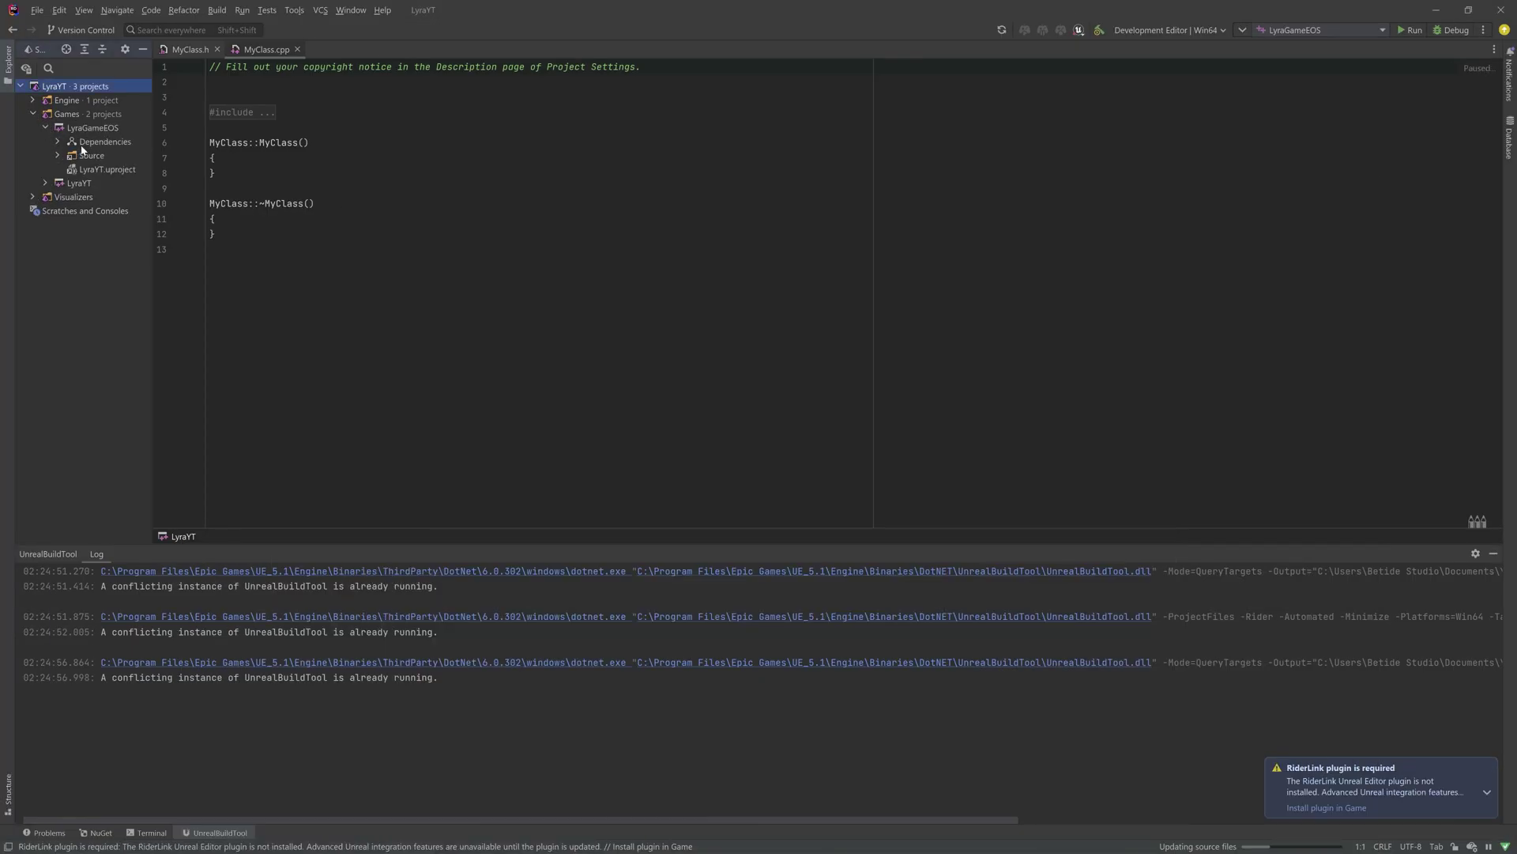
In the Solution explorer expand LyraYT and Plugins, select GameFeatures, and expand Source > LyraGame.
click(45, 183)
click(58, 238)
click(73, 308)
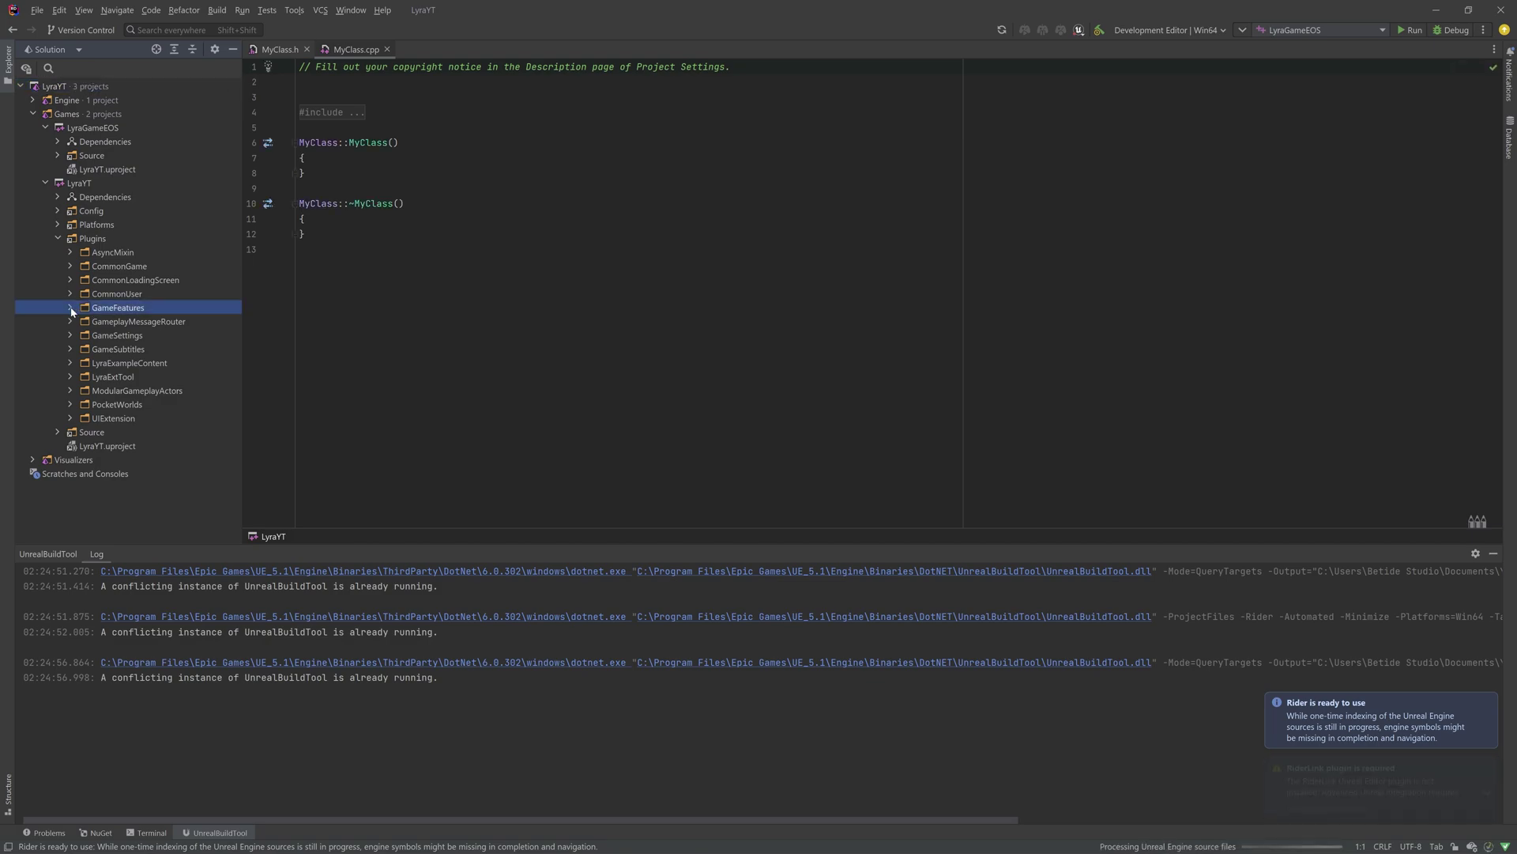
click(57, 432)
click(70, 460)
Open CommonUserSubsystem.h and CommonUserSubsystem.cpp from the CommonUser plugin's Public and Private folders.
scroll(79, 333, up, 5)
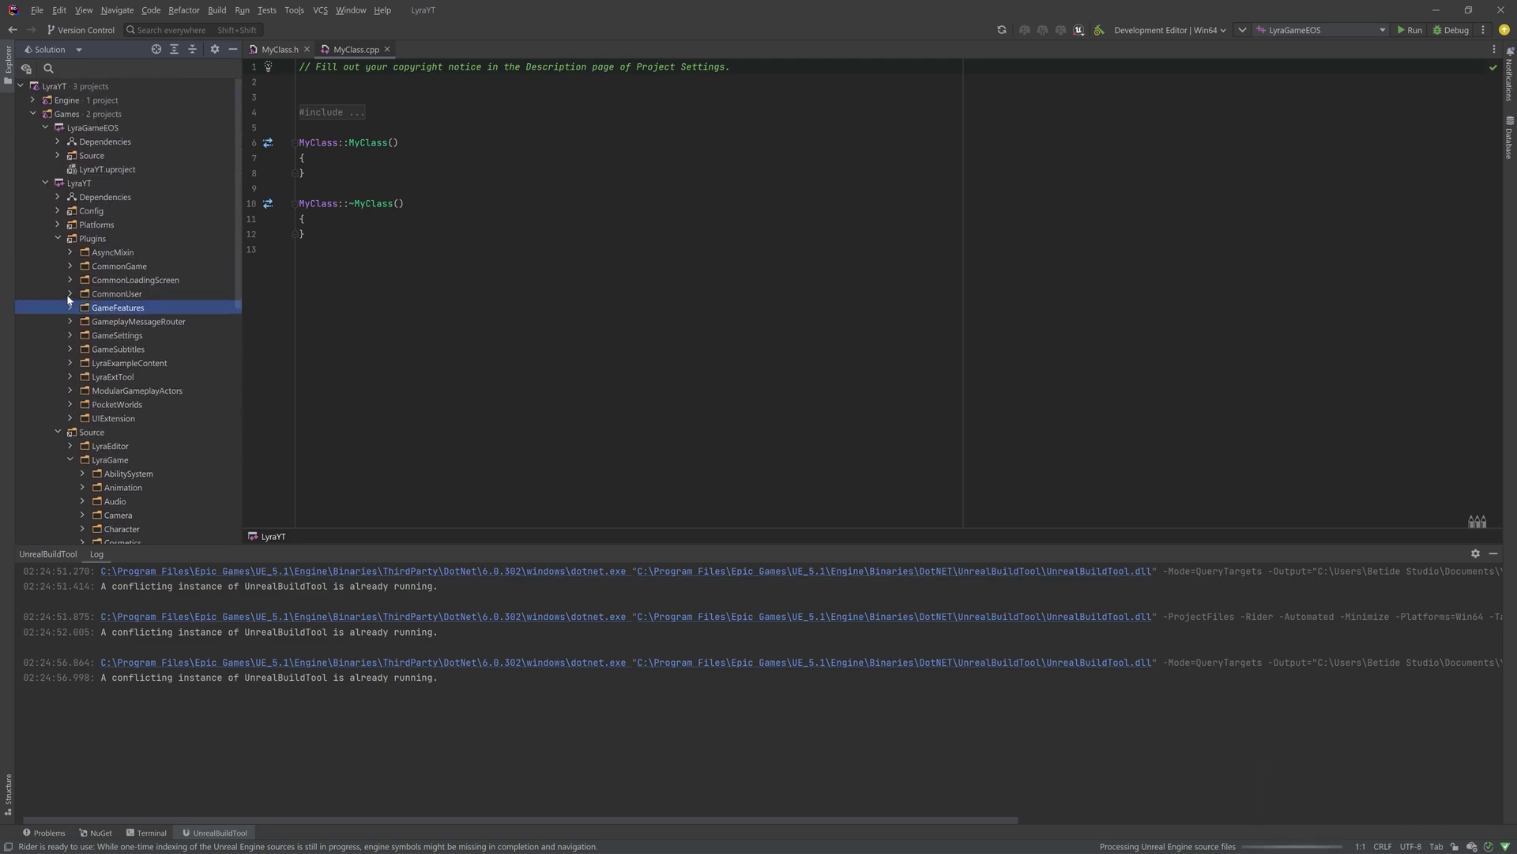
click(70, 294)
click(96, 322)
click(83, 321)
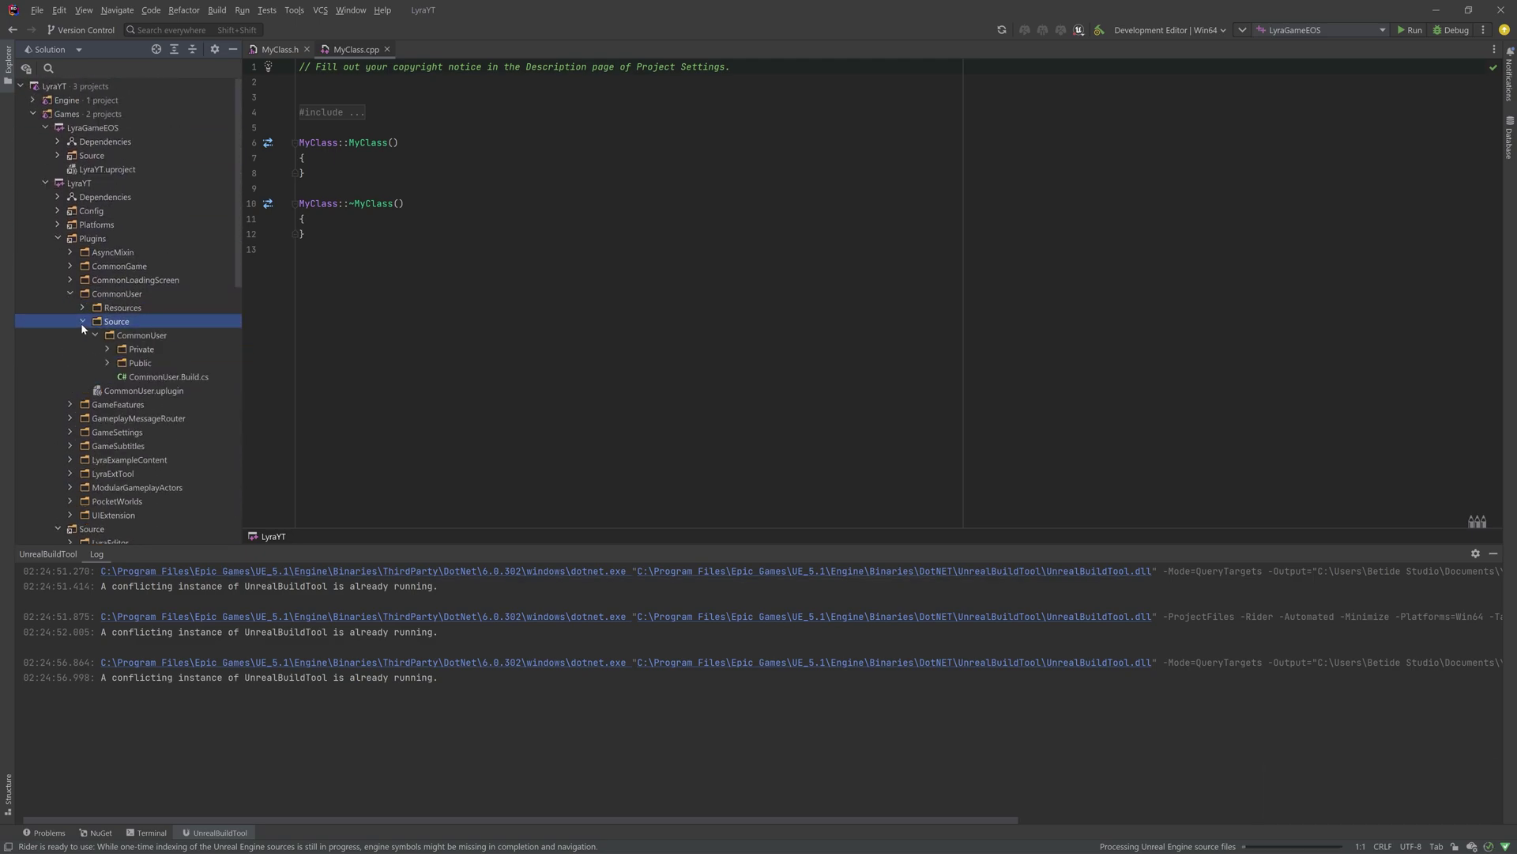
click(108, 363)
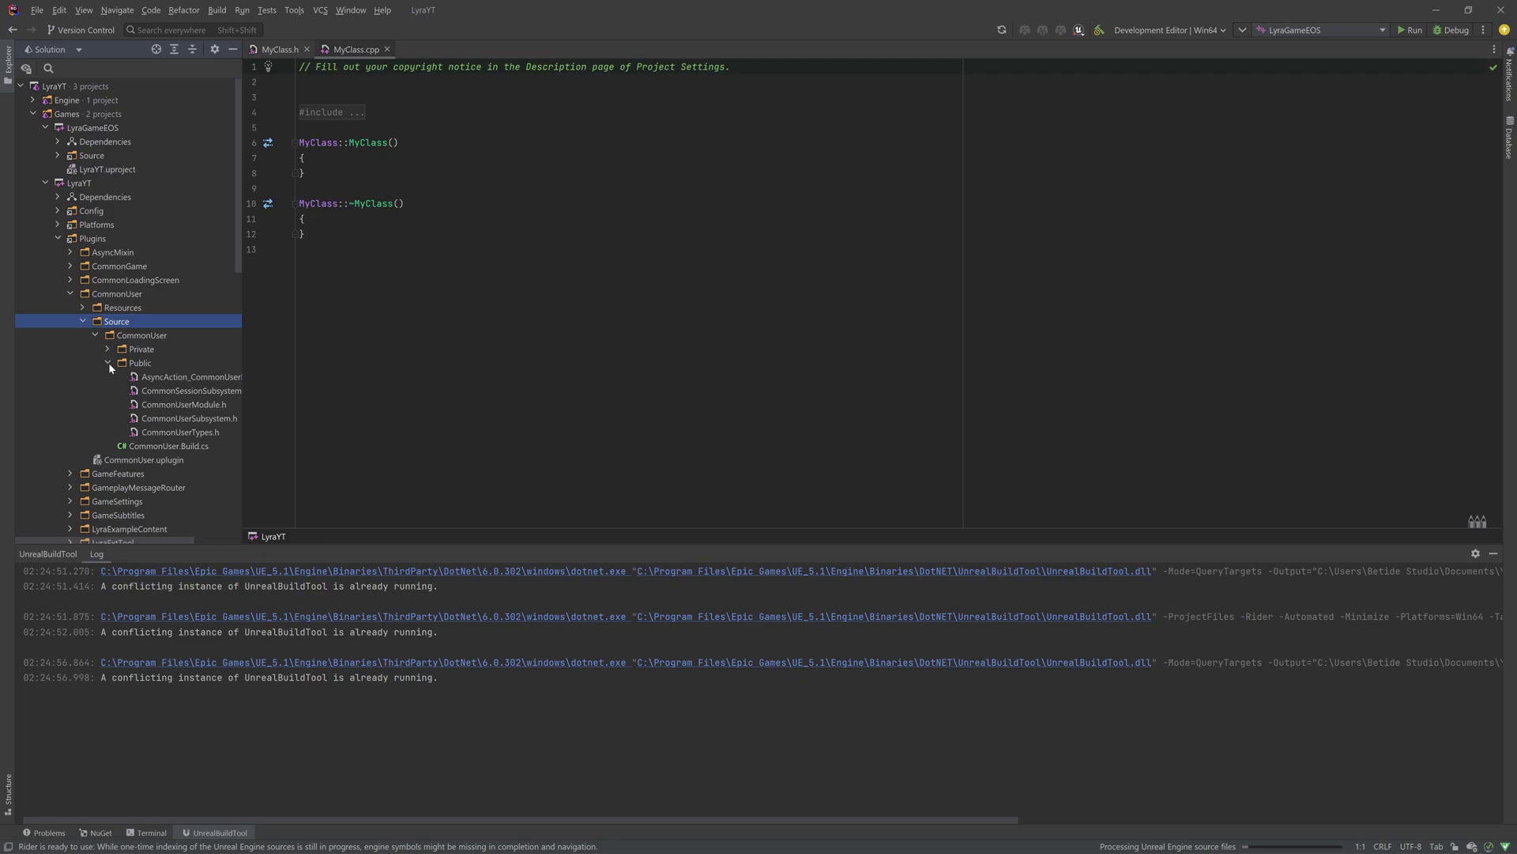
double_click(189, 418)
click(109, 350)
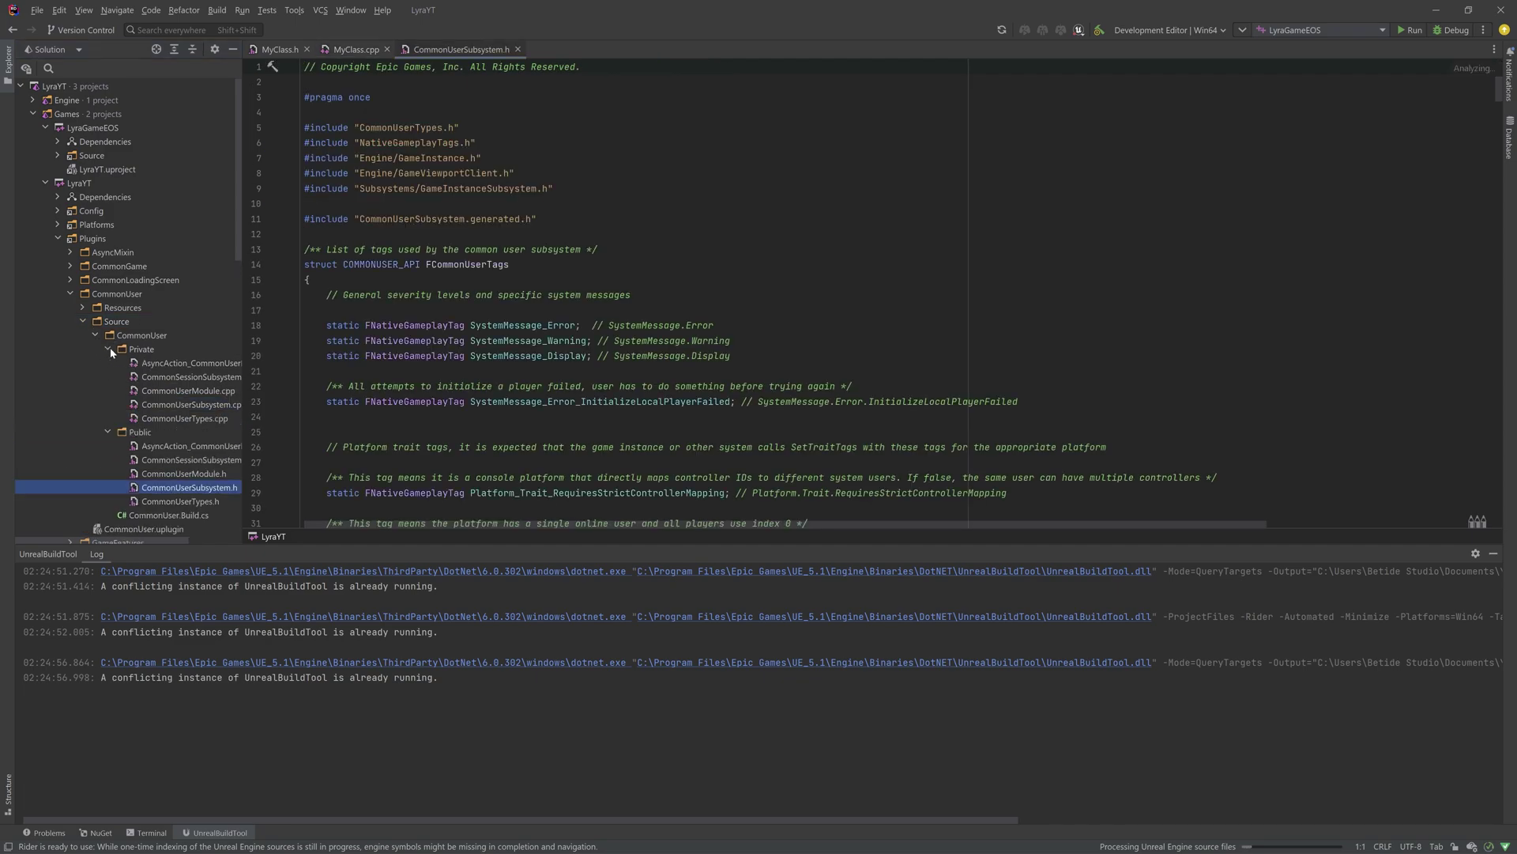
double_click(169, 403)
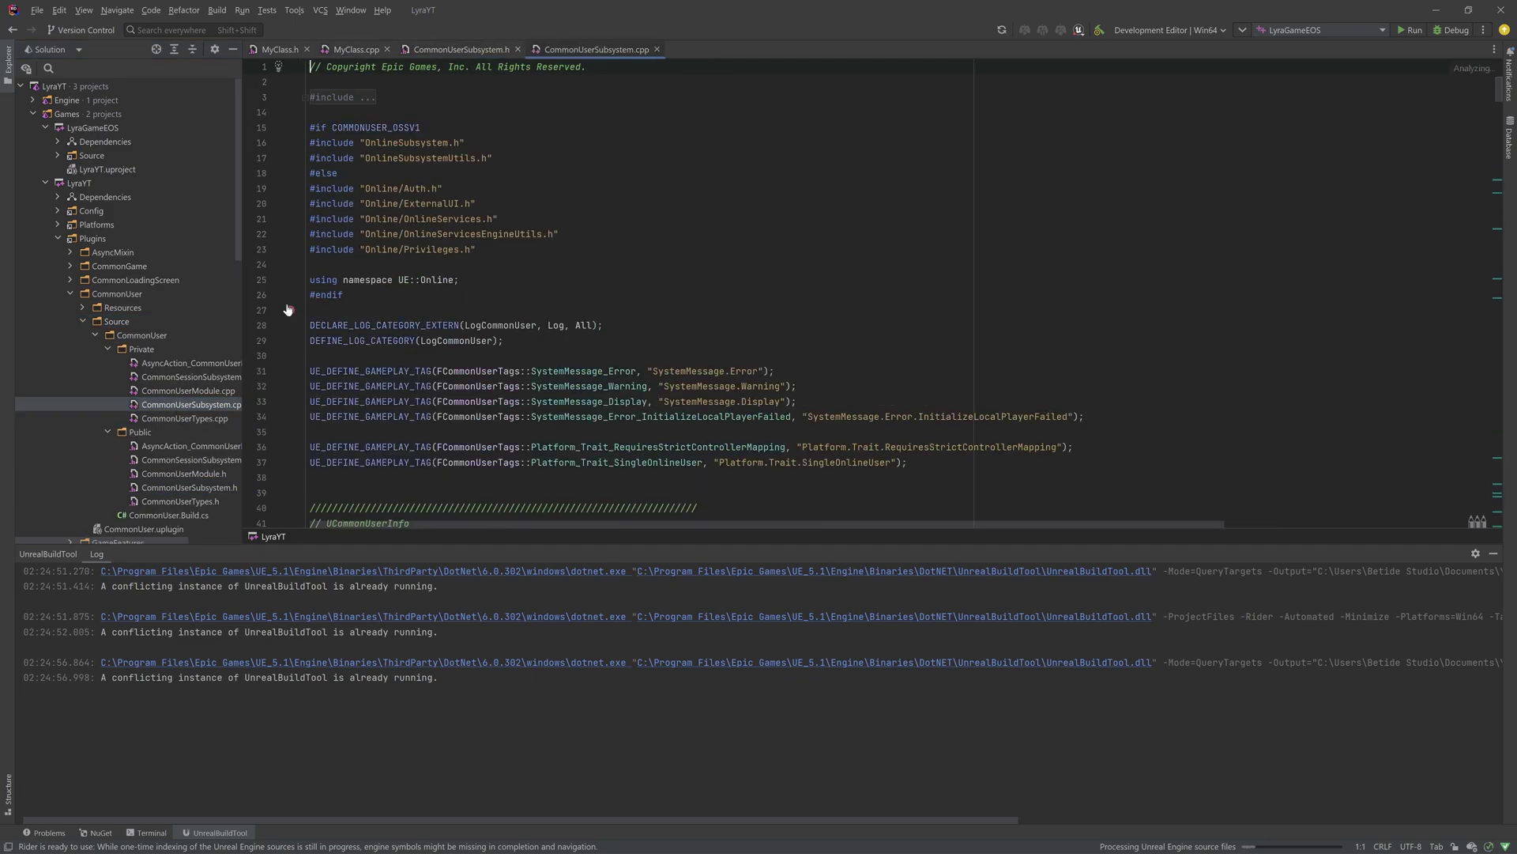
Scroll through CommonUserSubsystem.cpp and close the Live Coding log window.
scroll(289, 310, down, 10)
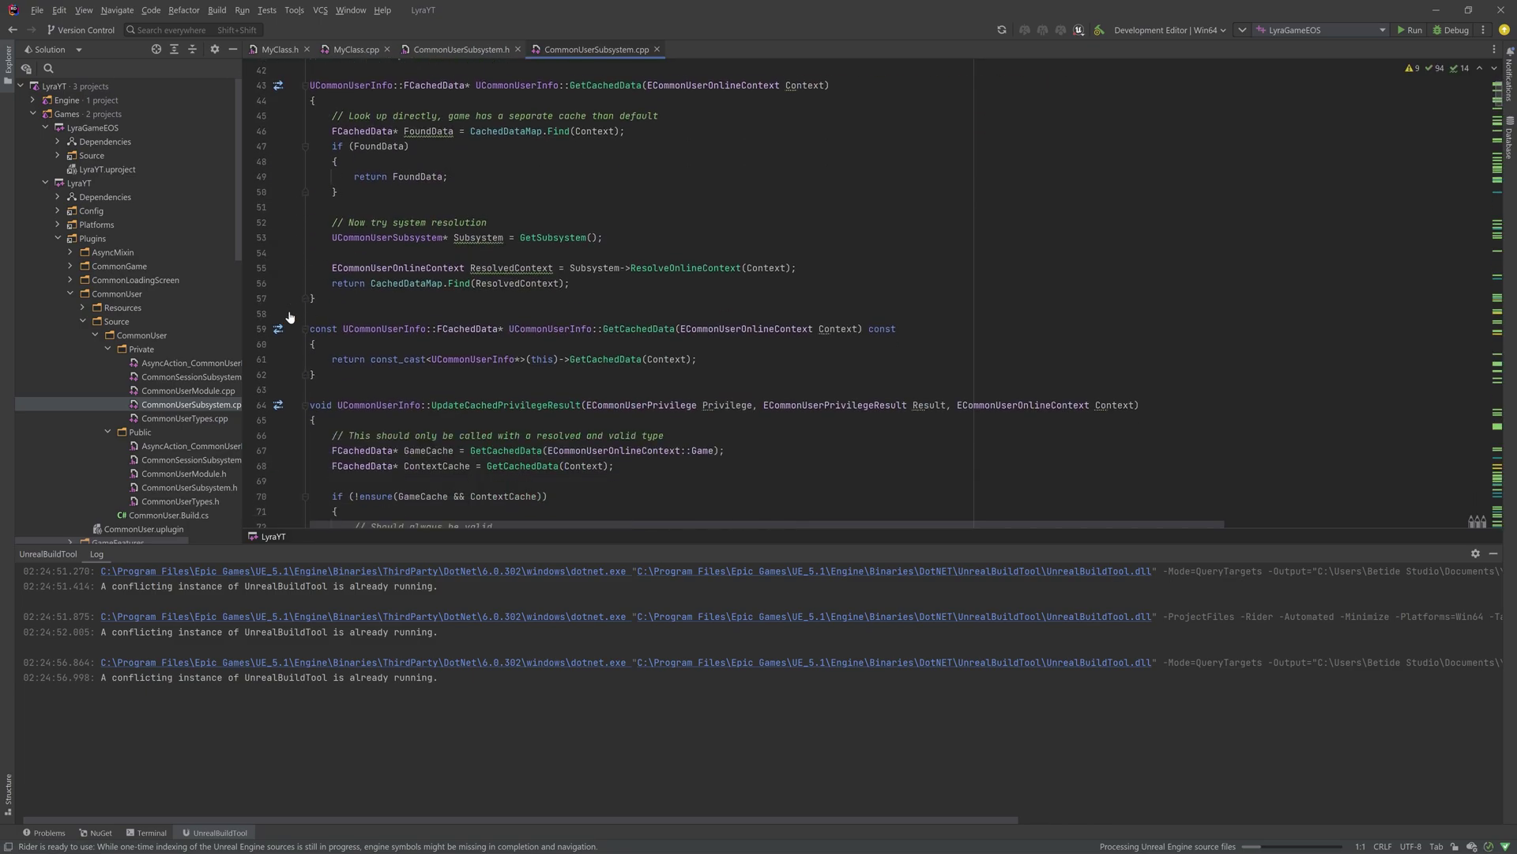
scroll(289, 317, down, 10)
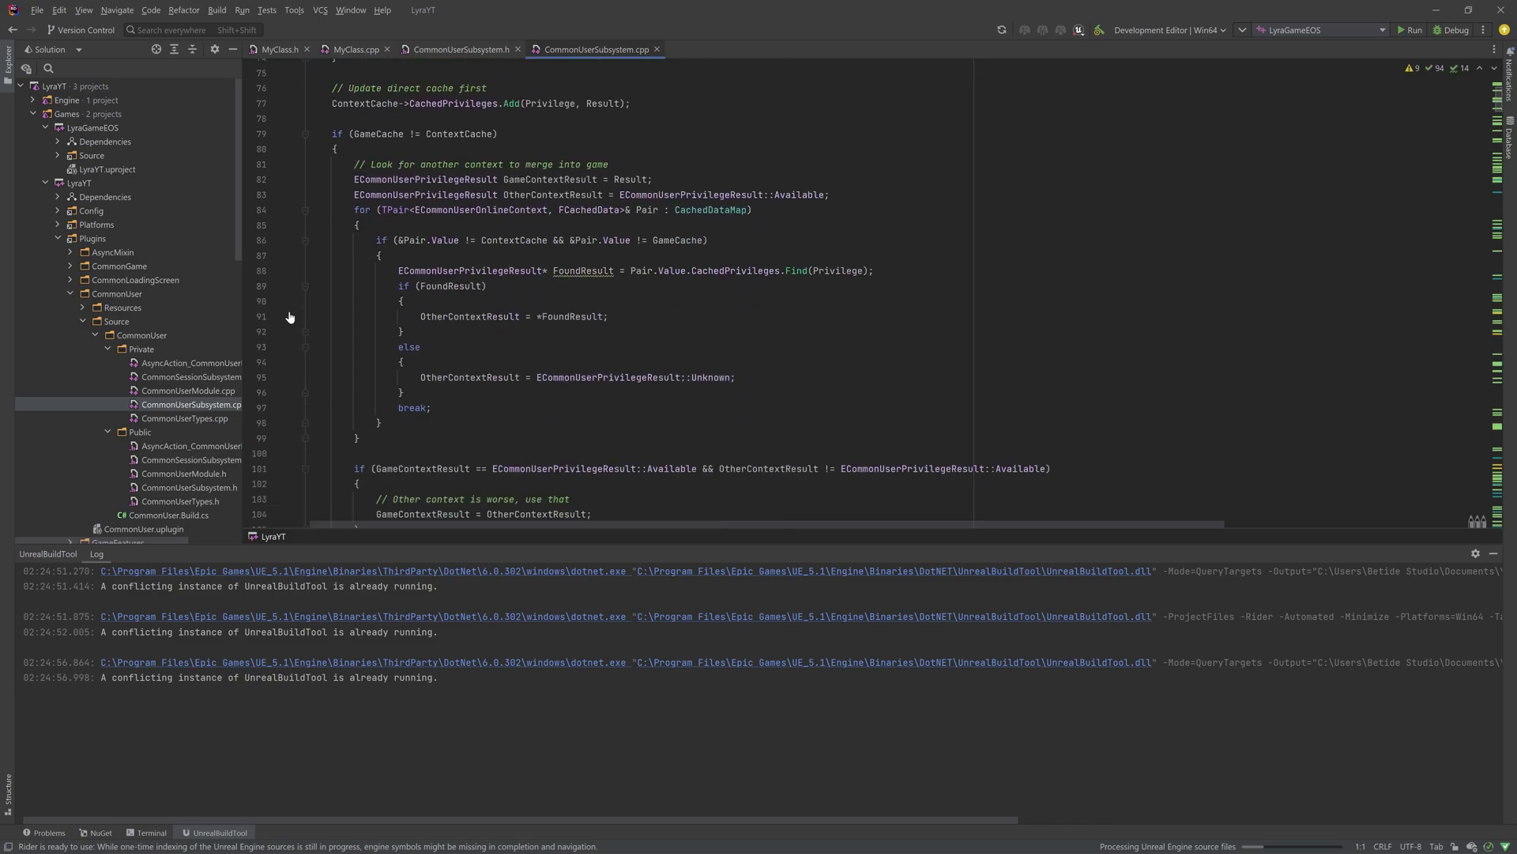
scroll(289, 317, down, 6)
scroll(290, 316, down, 6)
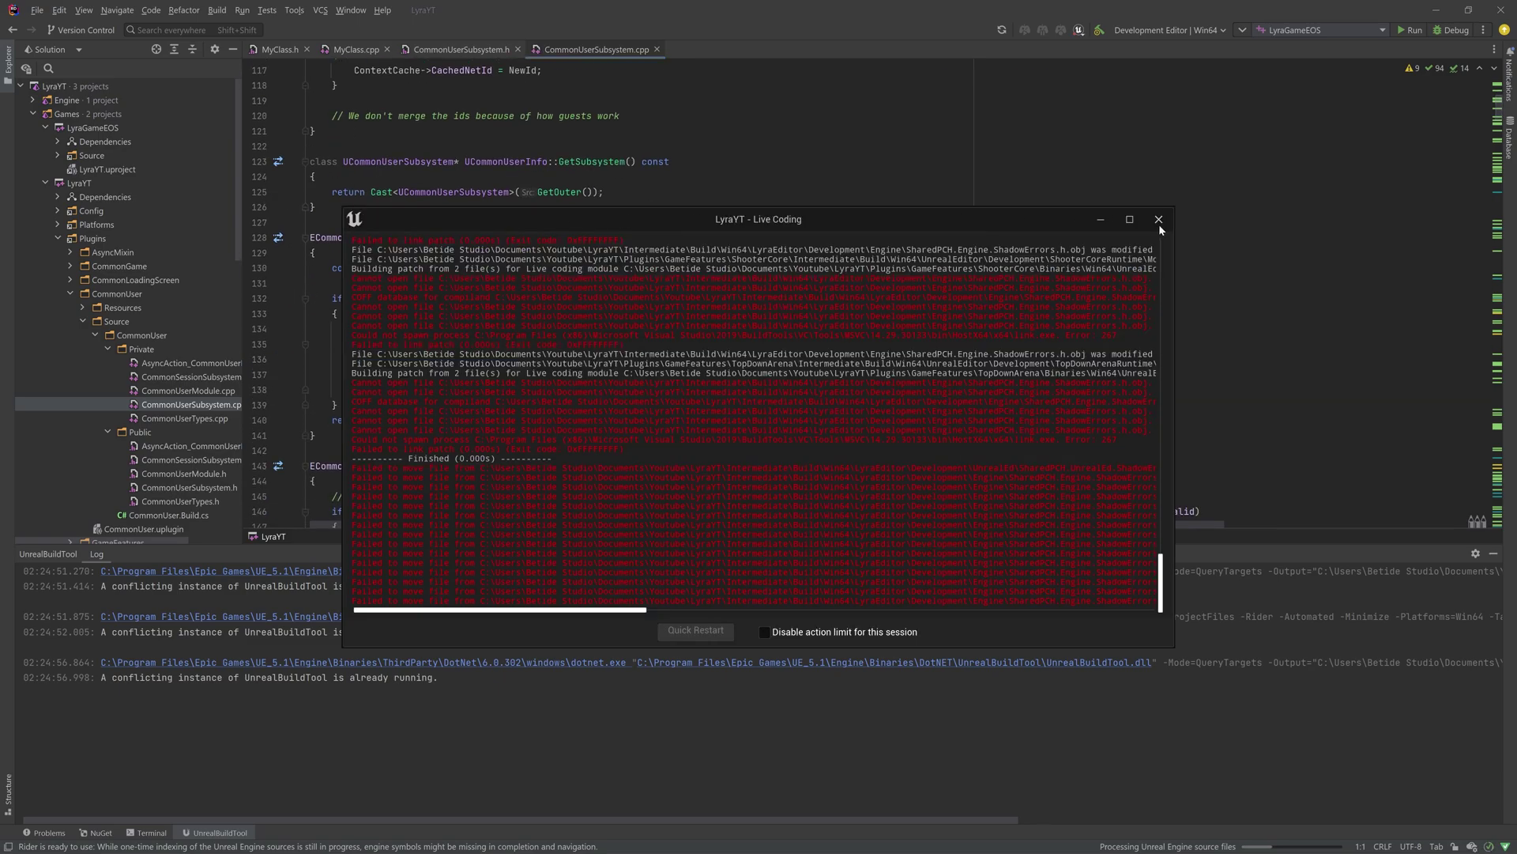
click(1158, 219)
Scroll further down the subsystem code and place the caret inside CreateOnlineContexts.
scroll(725, 295, down, 14)
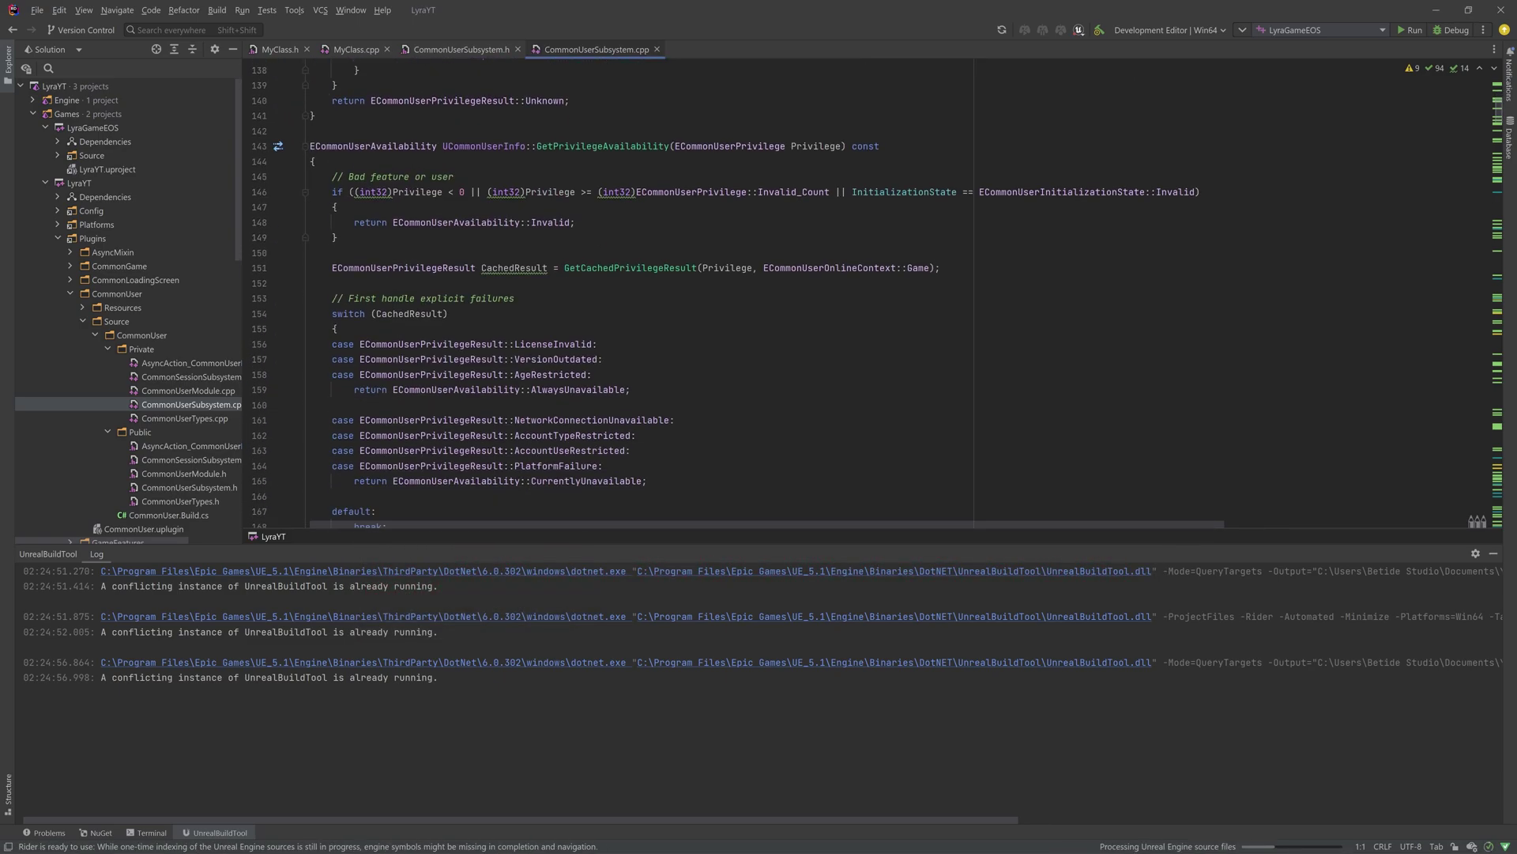
scroll(726, 295, down, 7)
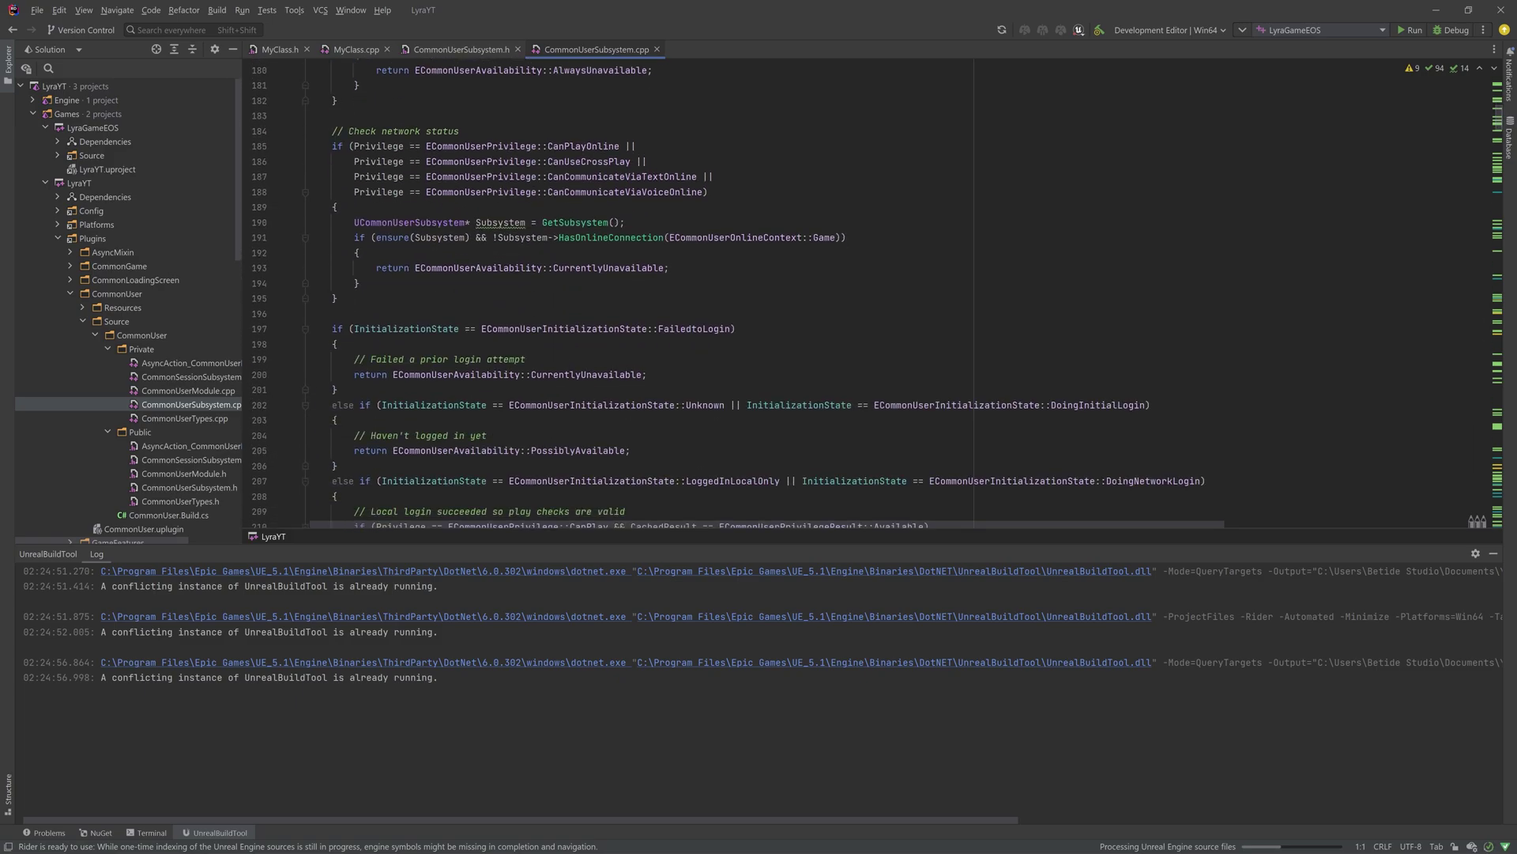
scroll(725, 295, down, 14)
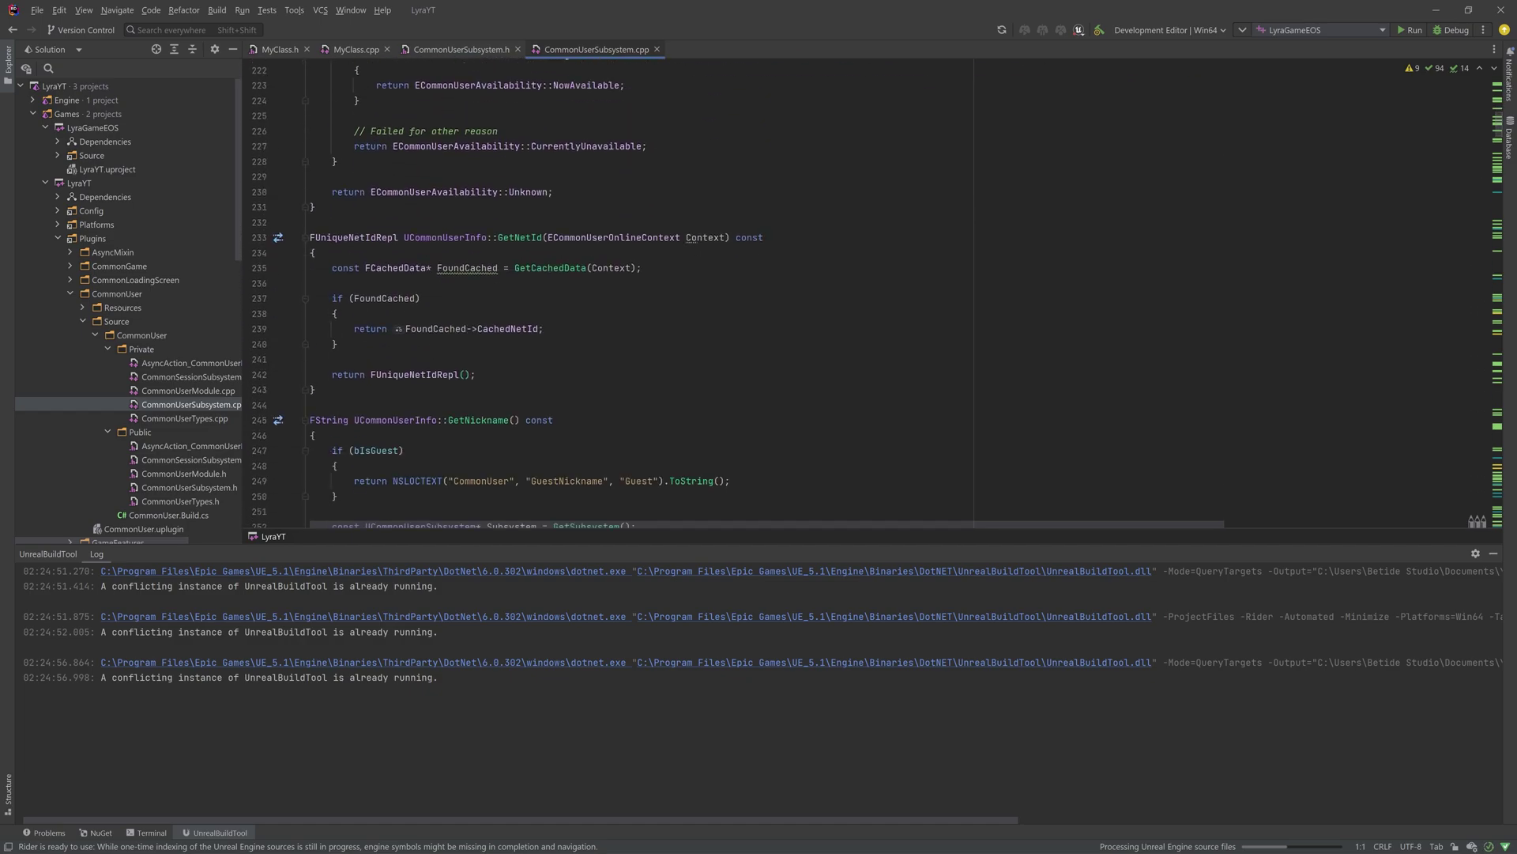
scroll(726, 295, down, 6)
scroll(726, 295, down, 11)
scroll(601, 294, down, 7)
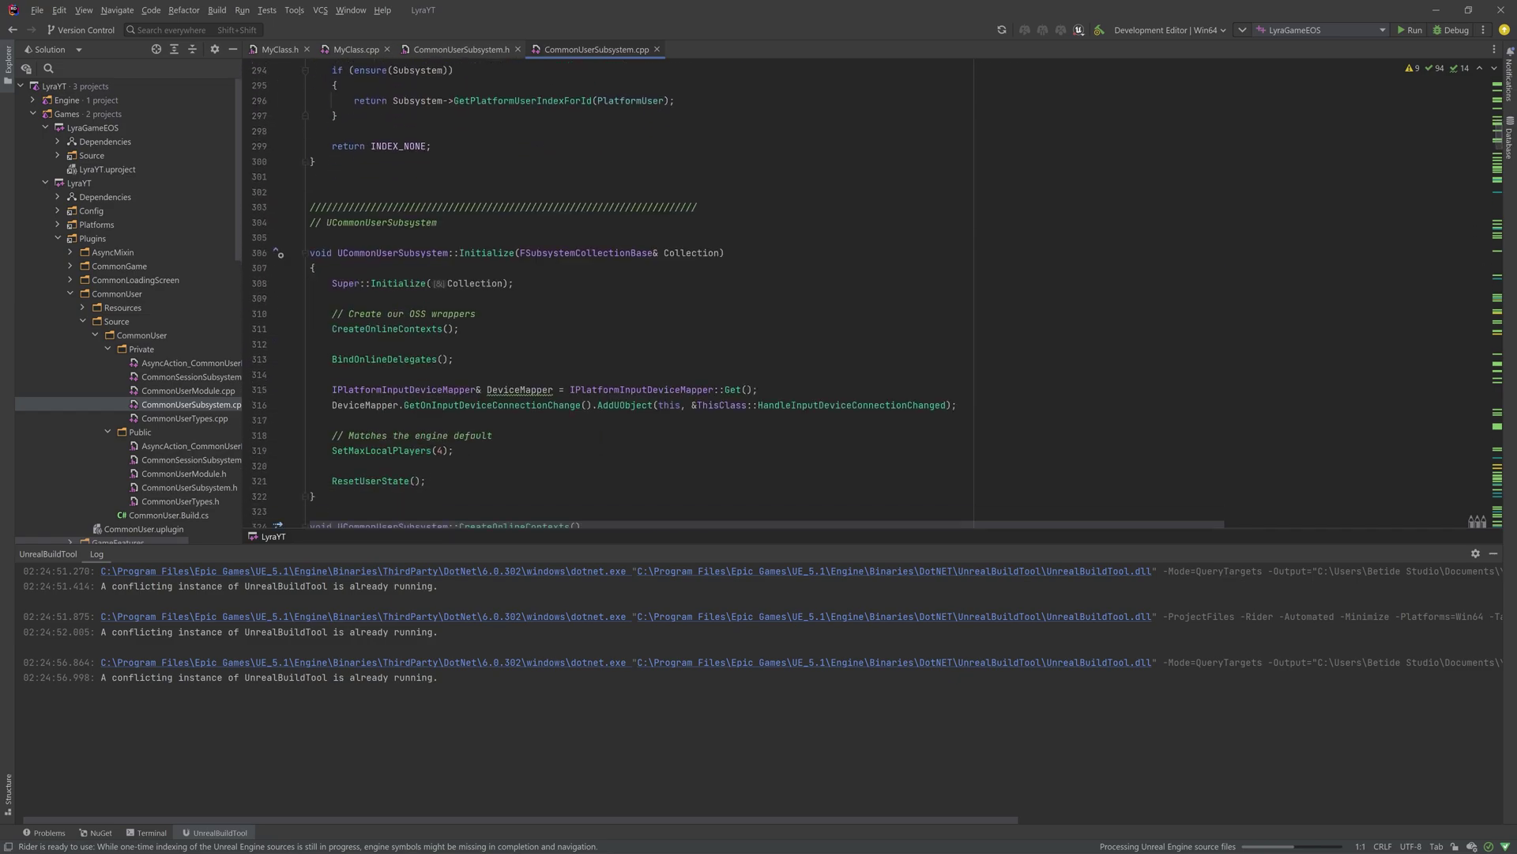
scroll(600, 294, down, 7)
click(481, 237)
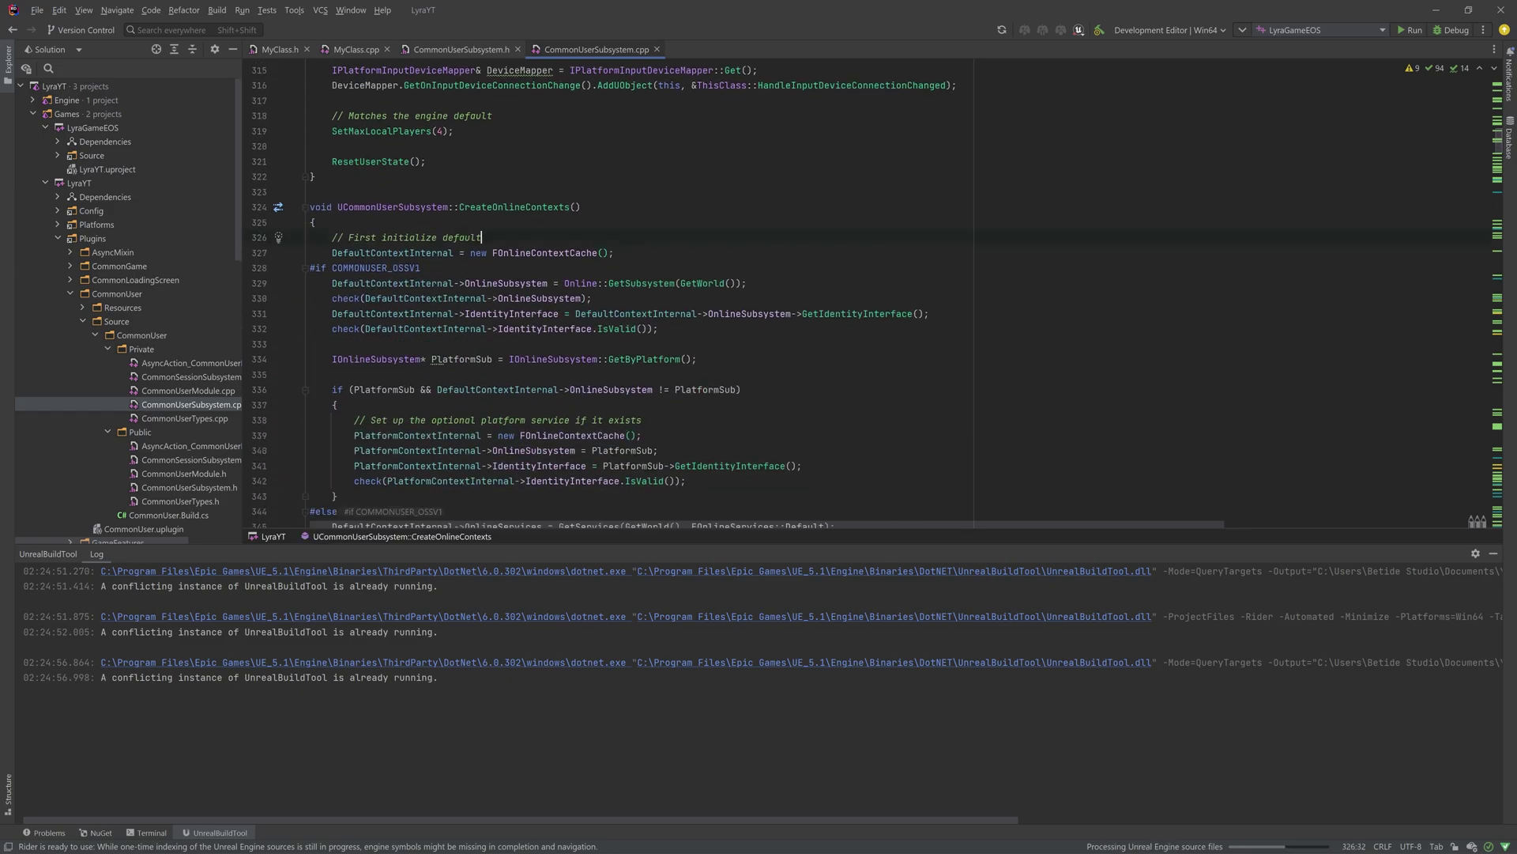
Search the file for 'auto' to reach AutoLoginOSSv1 and place the caret before its return on line 583.
key(ctrl+f)
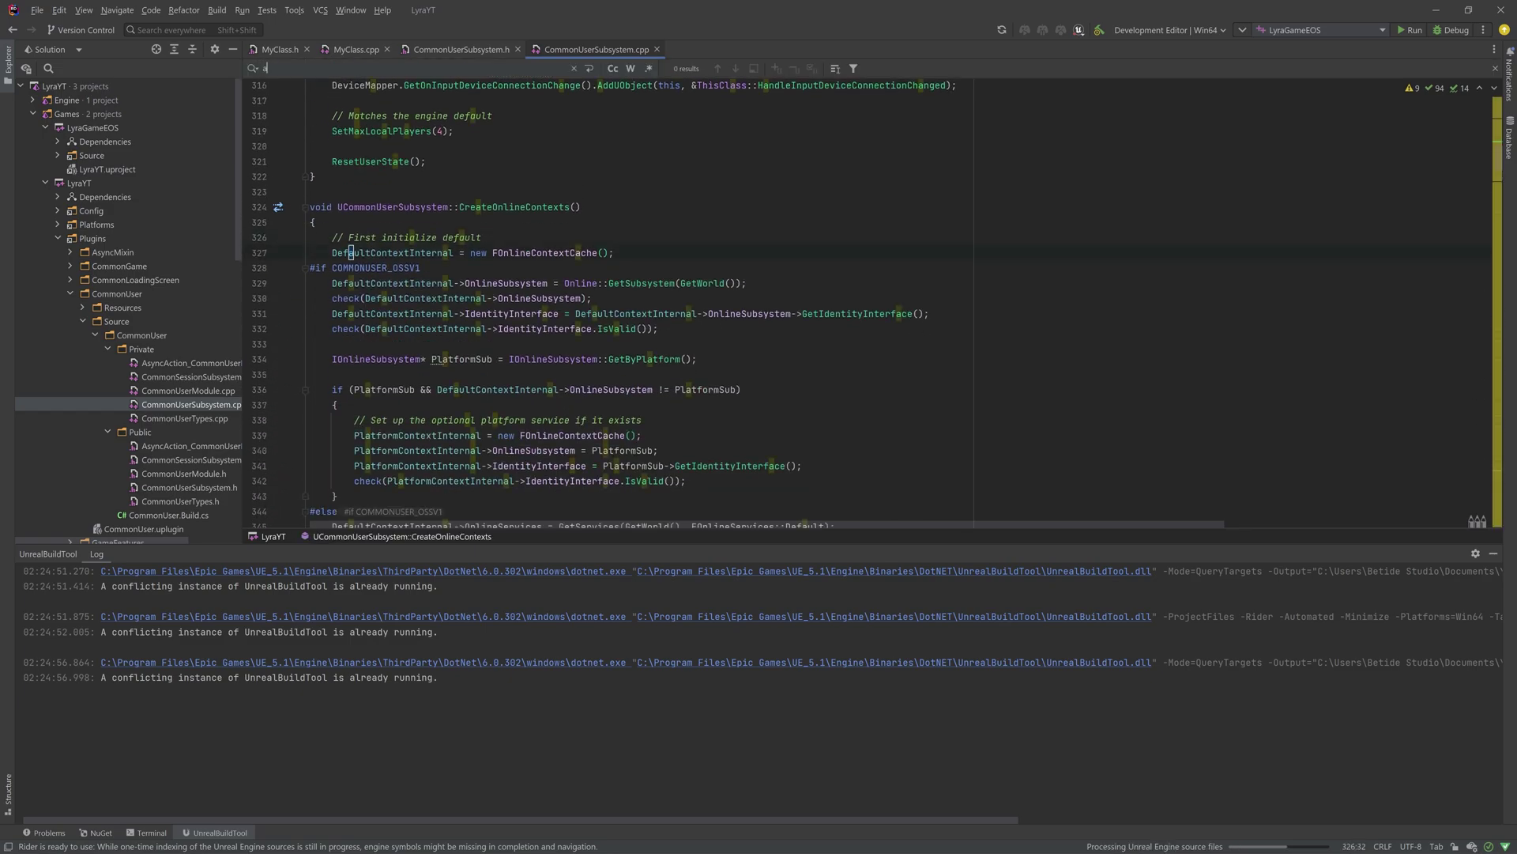
text(aut)
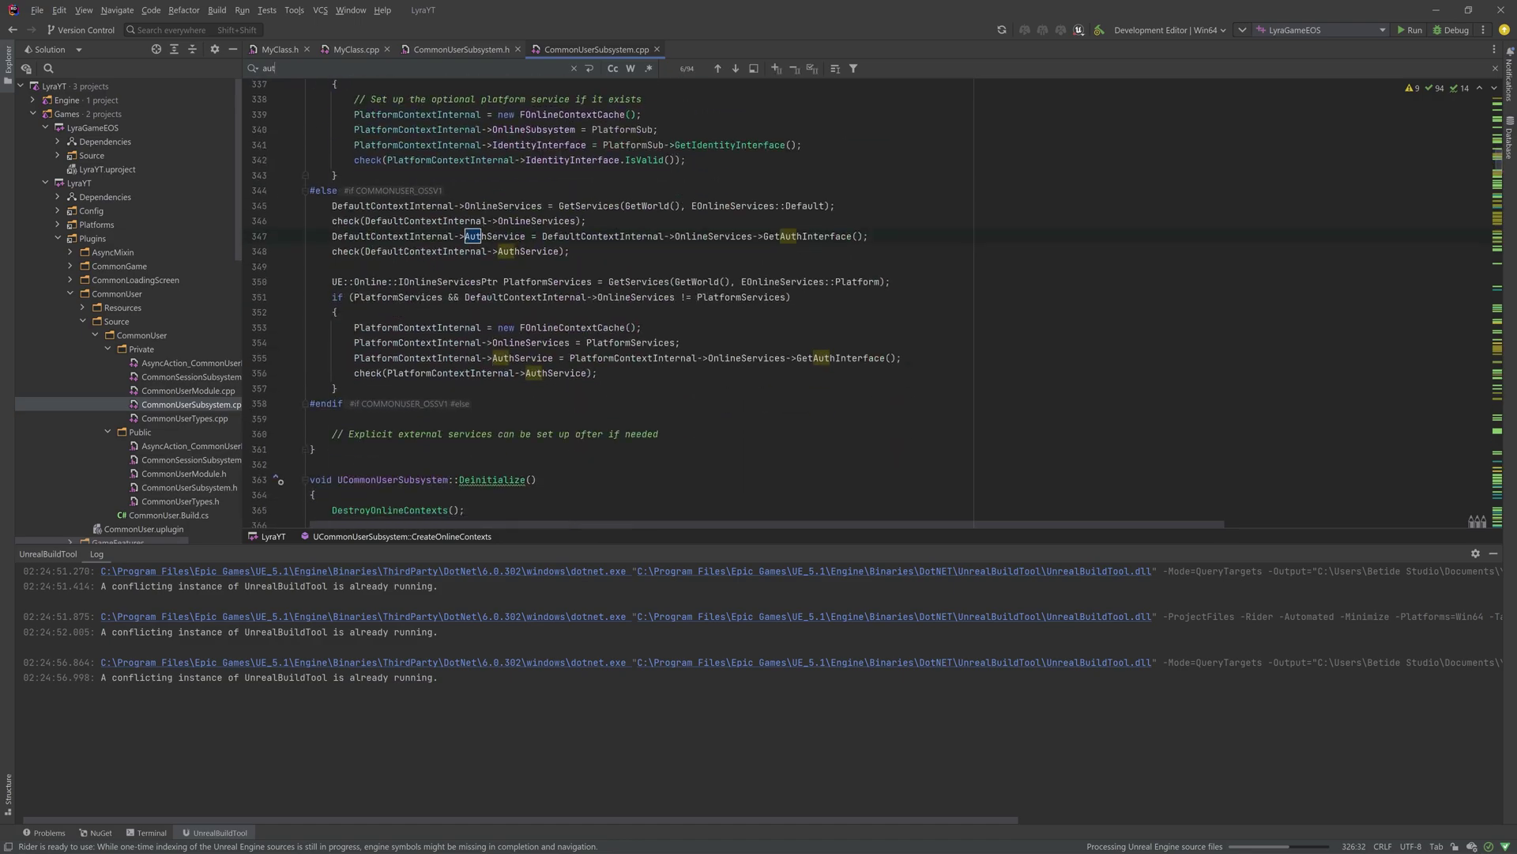
text(o)
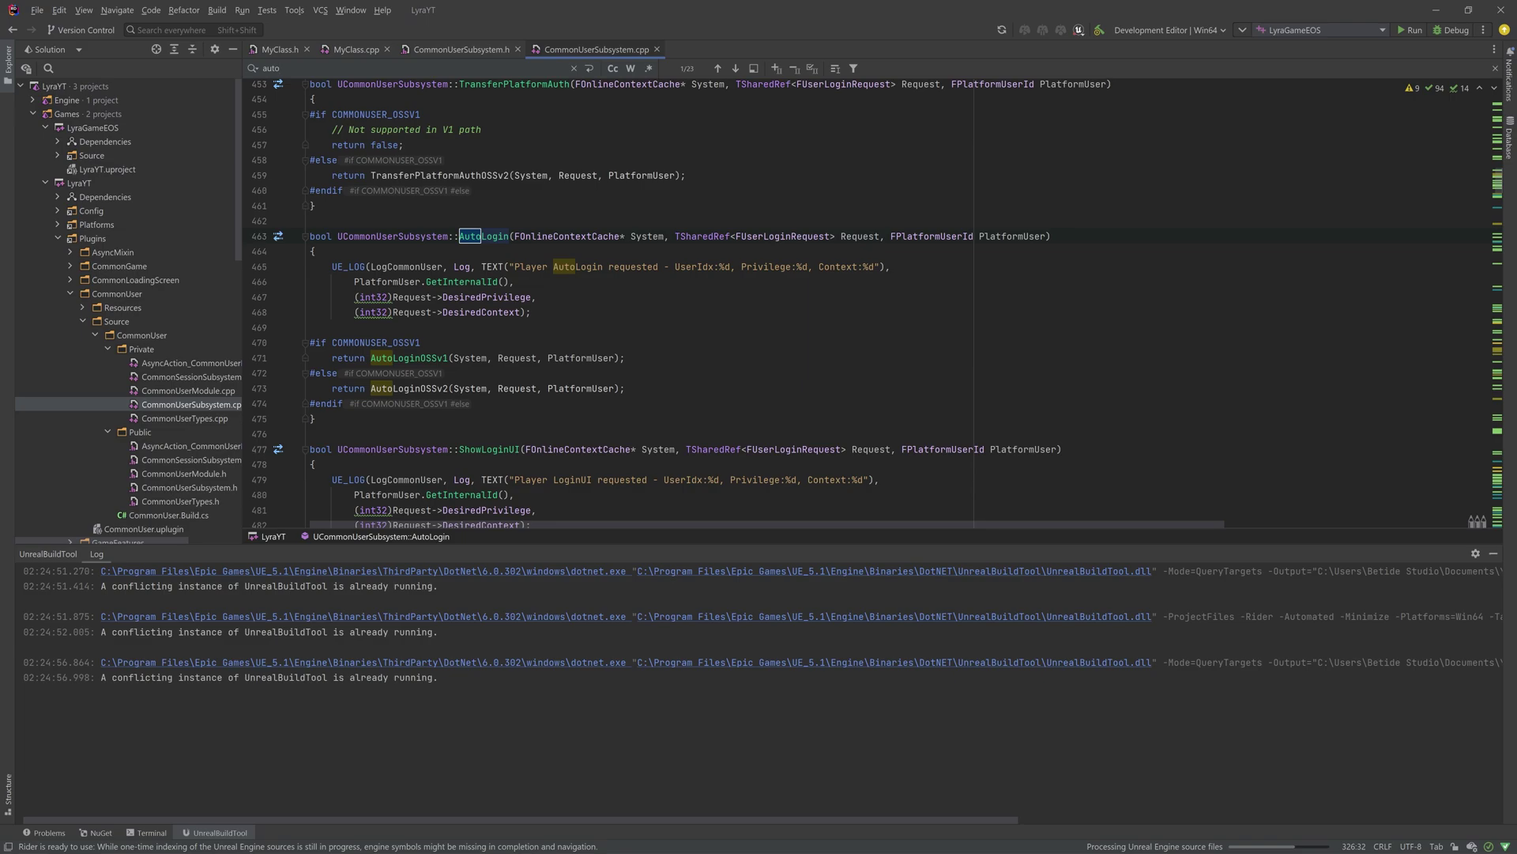
key(Return)
key(Return)
key(Return)
key(Return)
click(332, 281)
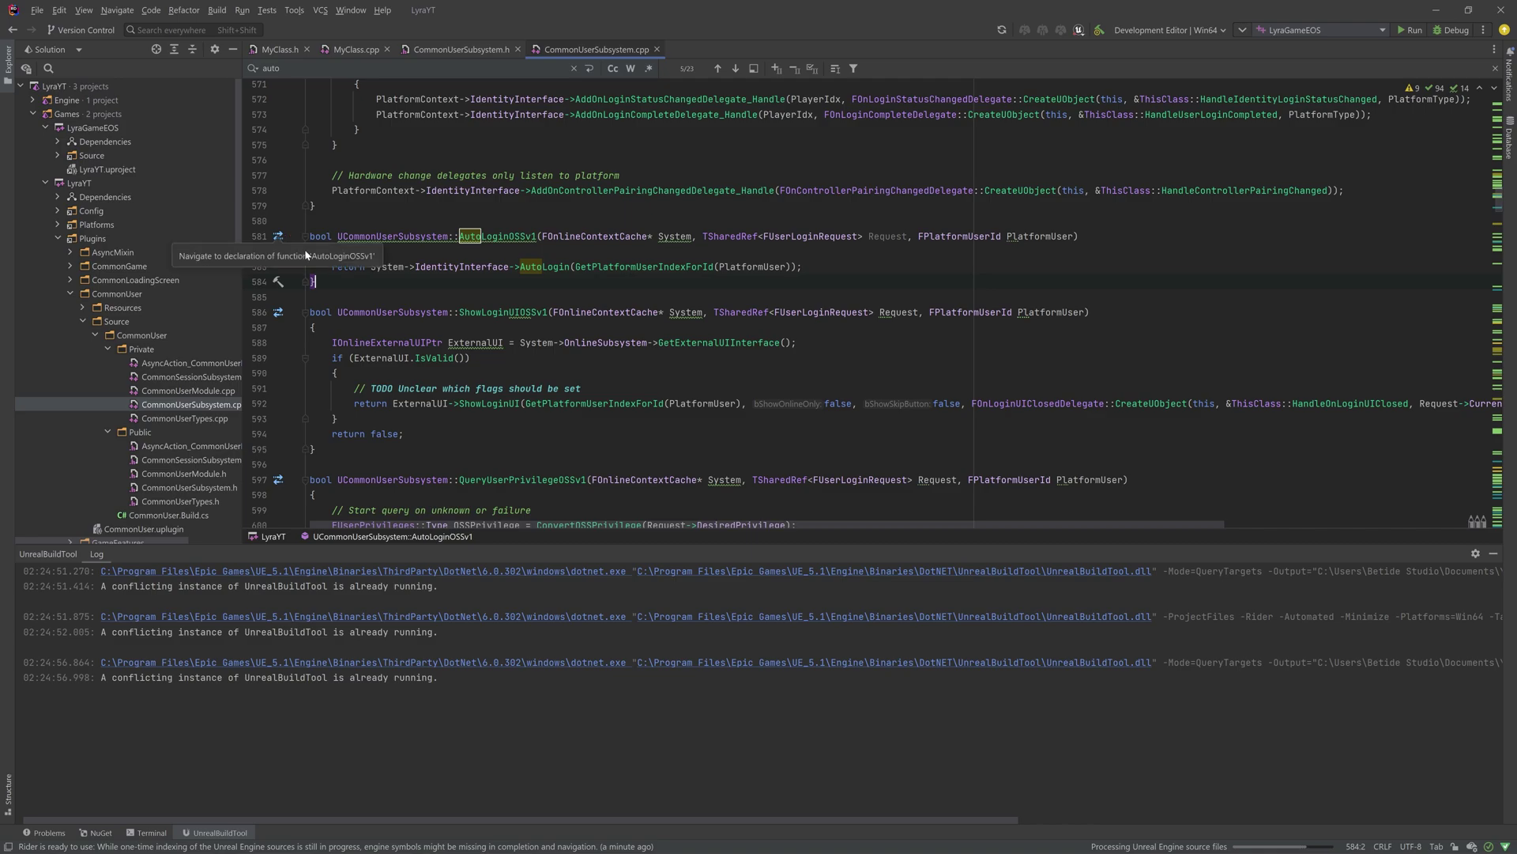
click(310, 296)
drag(332, 266, 803, 267)
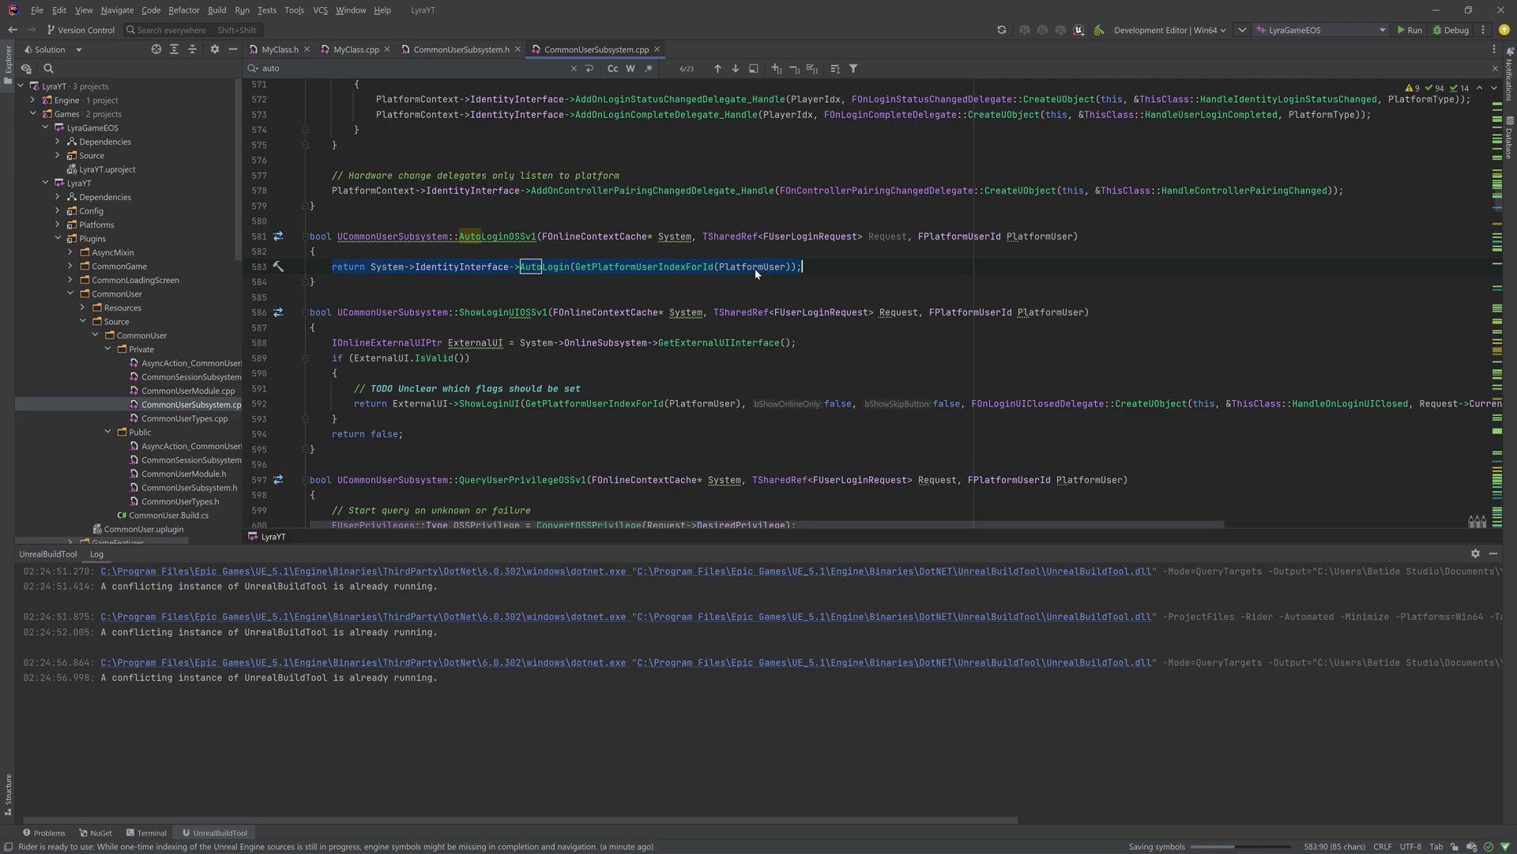
key(Escape)
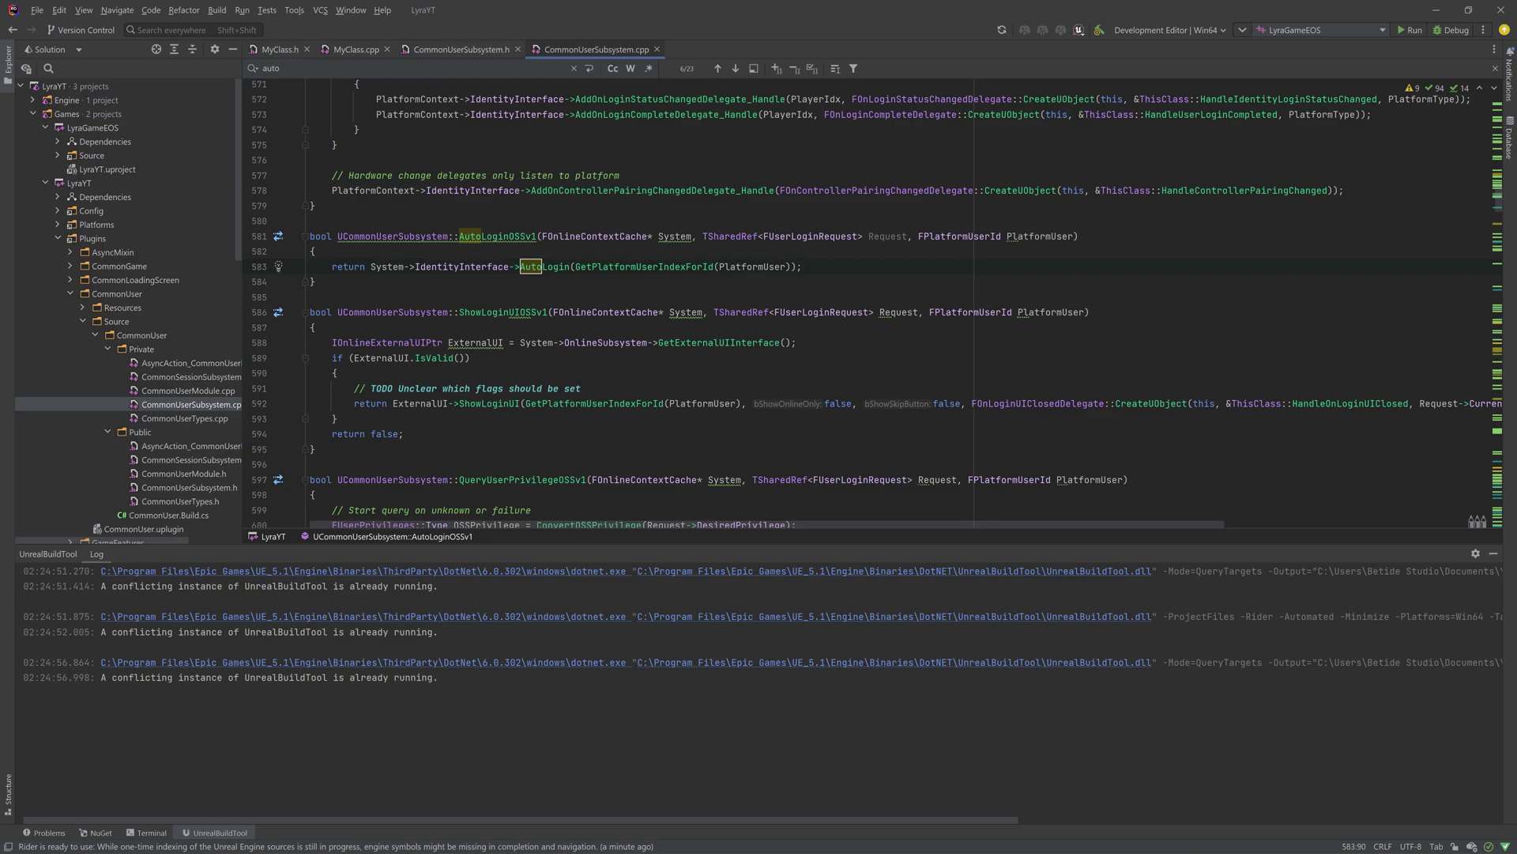
click(332, 266)
Comment out the AutoLogin return with // and add 'return System->IdentityInterface->Login(0,' below it.
text(//)
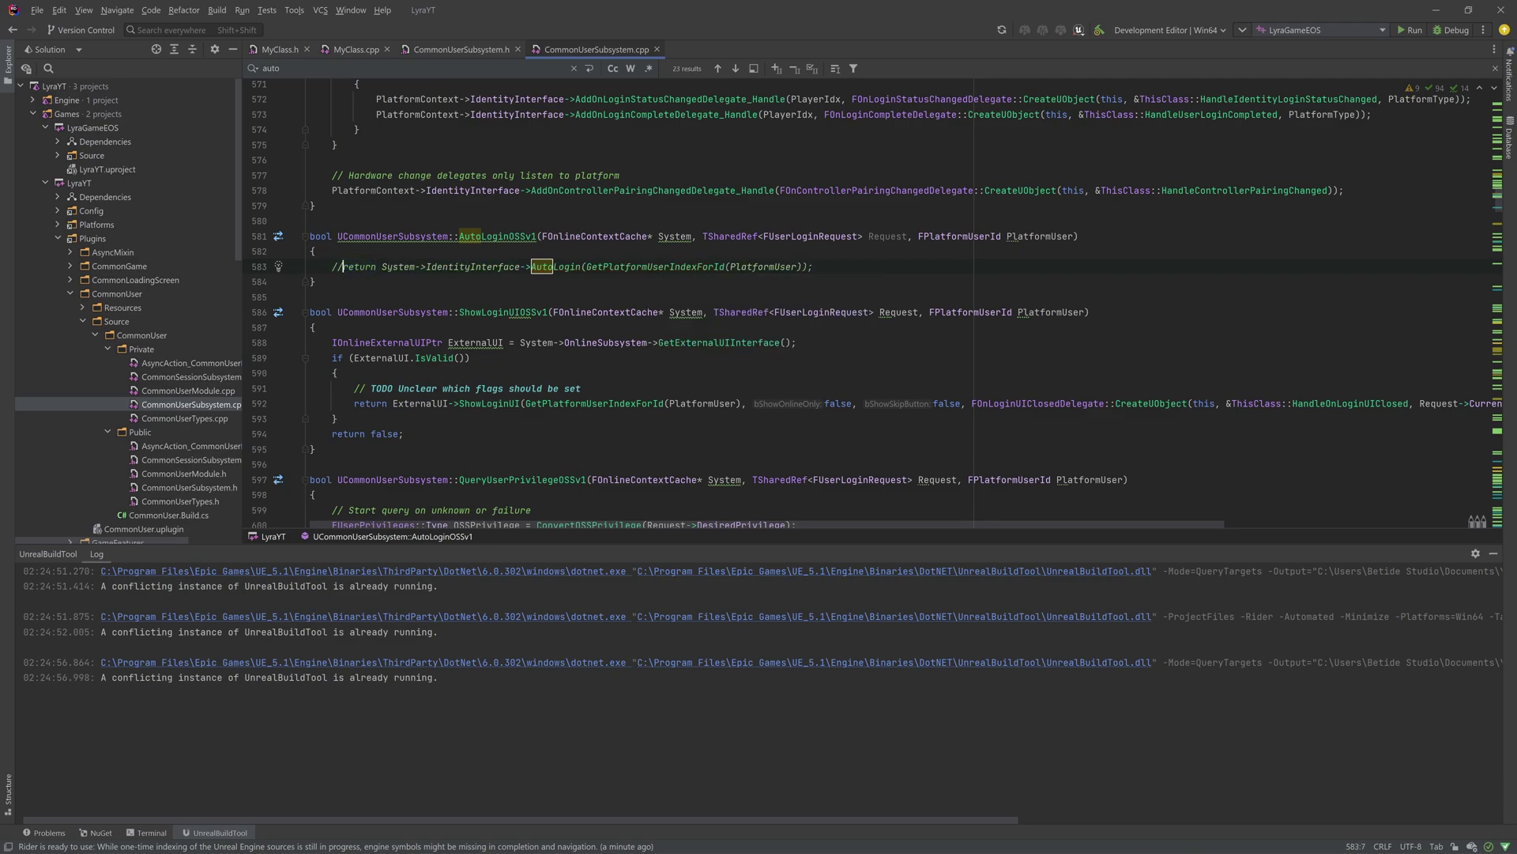
click(814, 266)
key(Return)
text(return Sys)
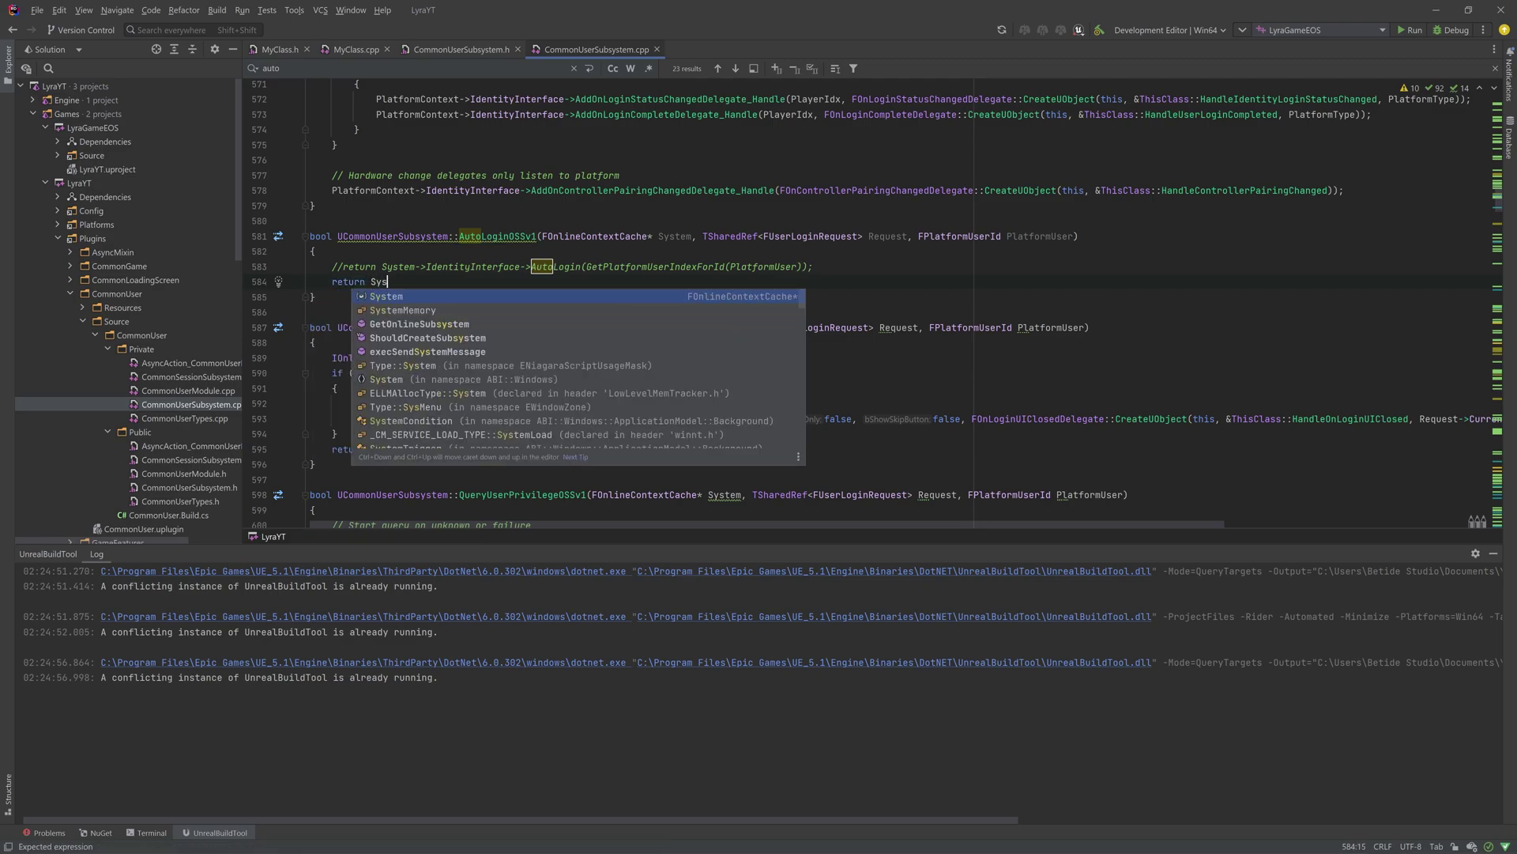
key(Return)
text(->Iden)
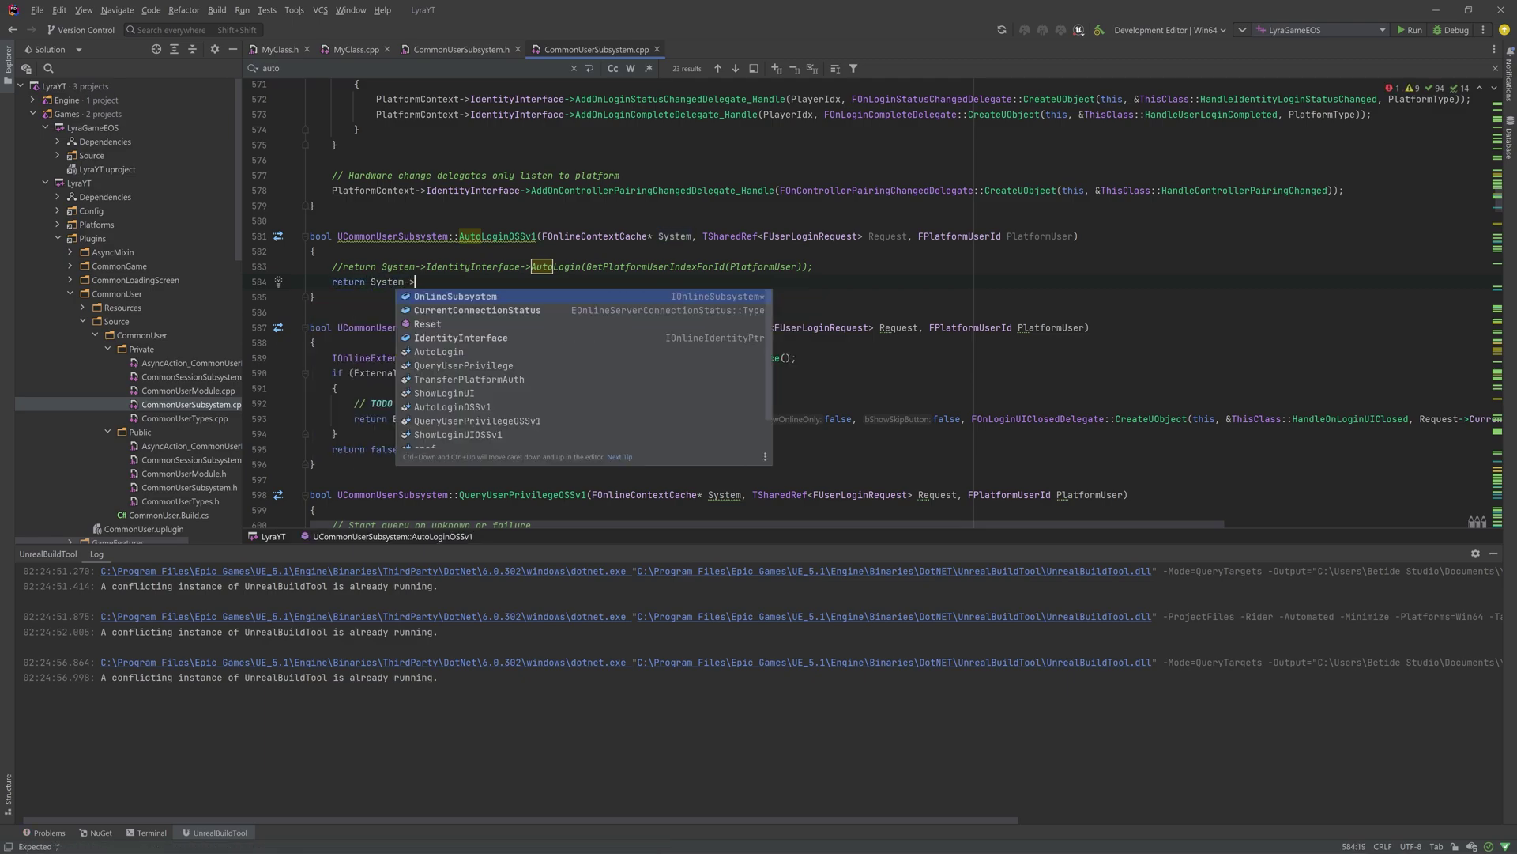
key(Return)
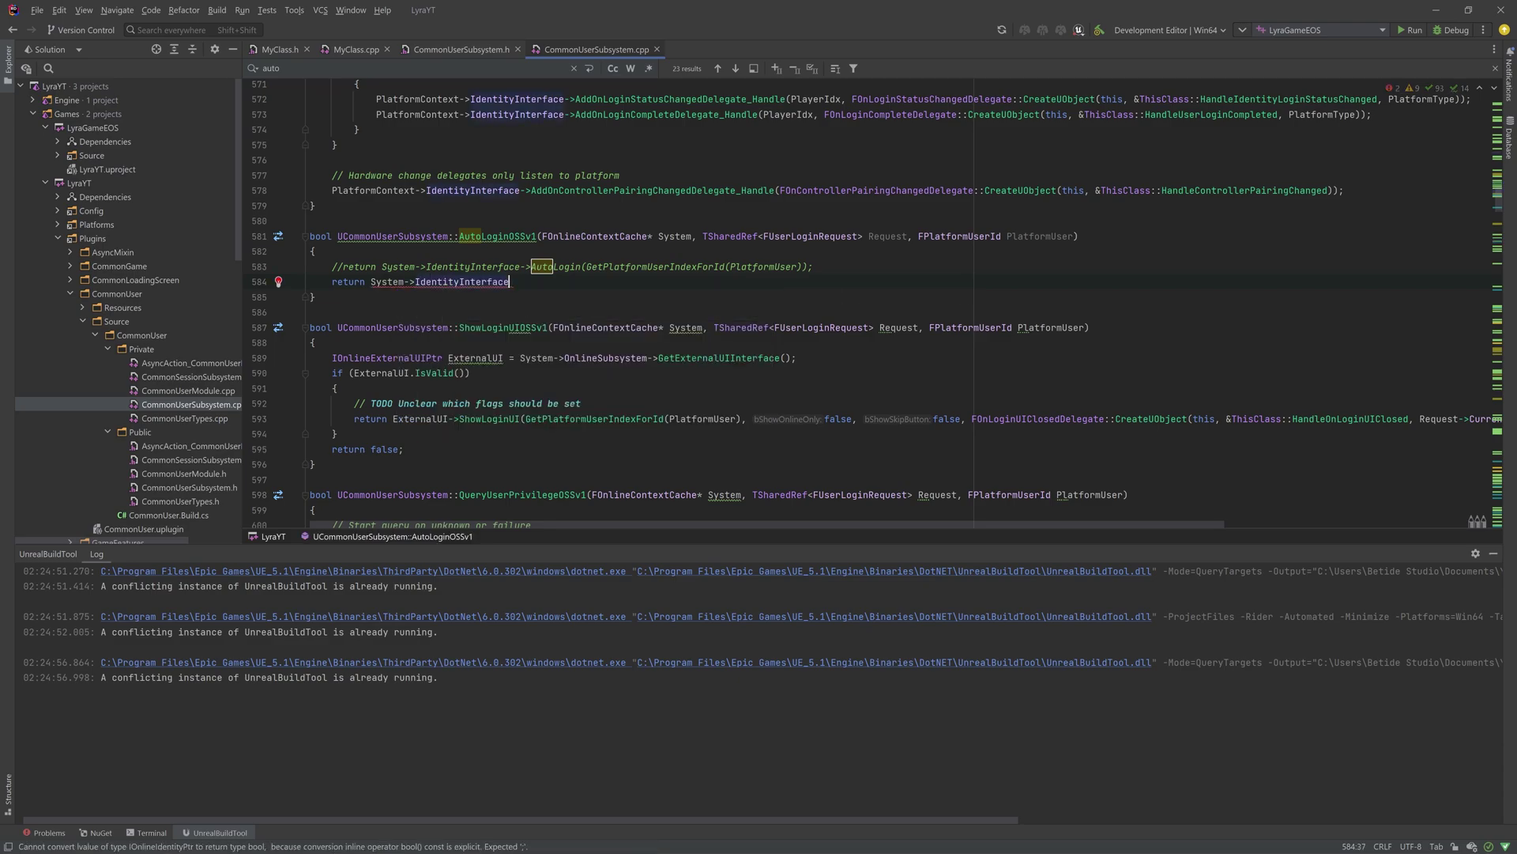
text(->L)
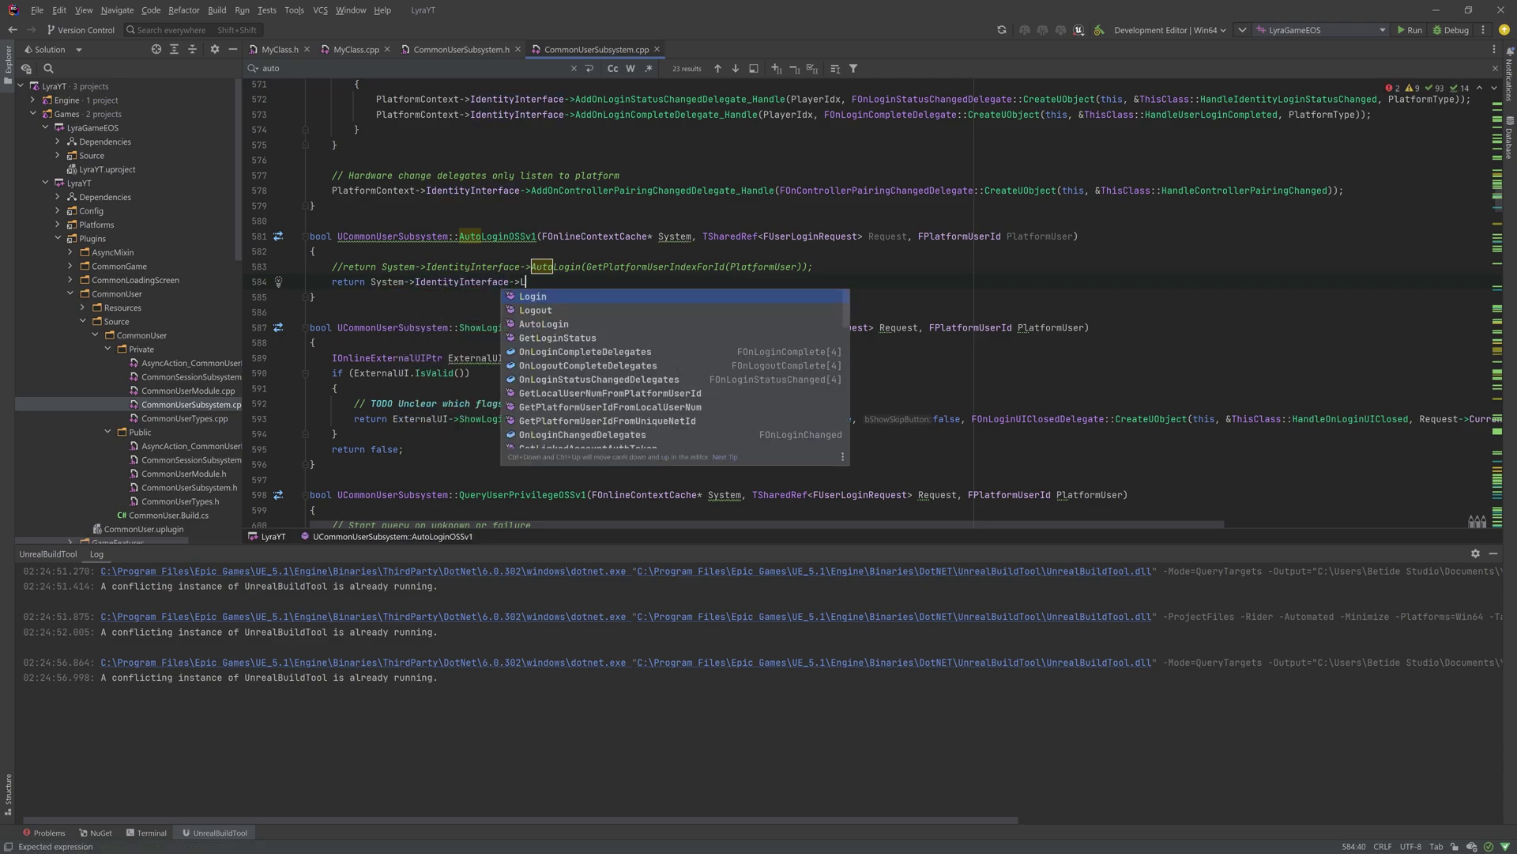
key(Return)
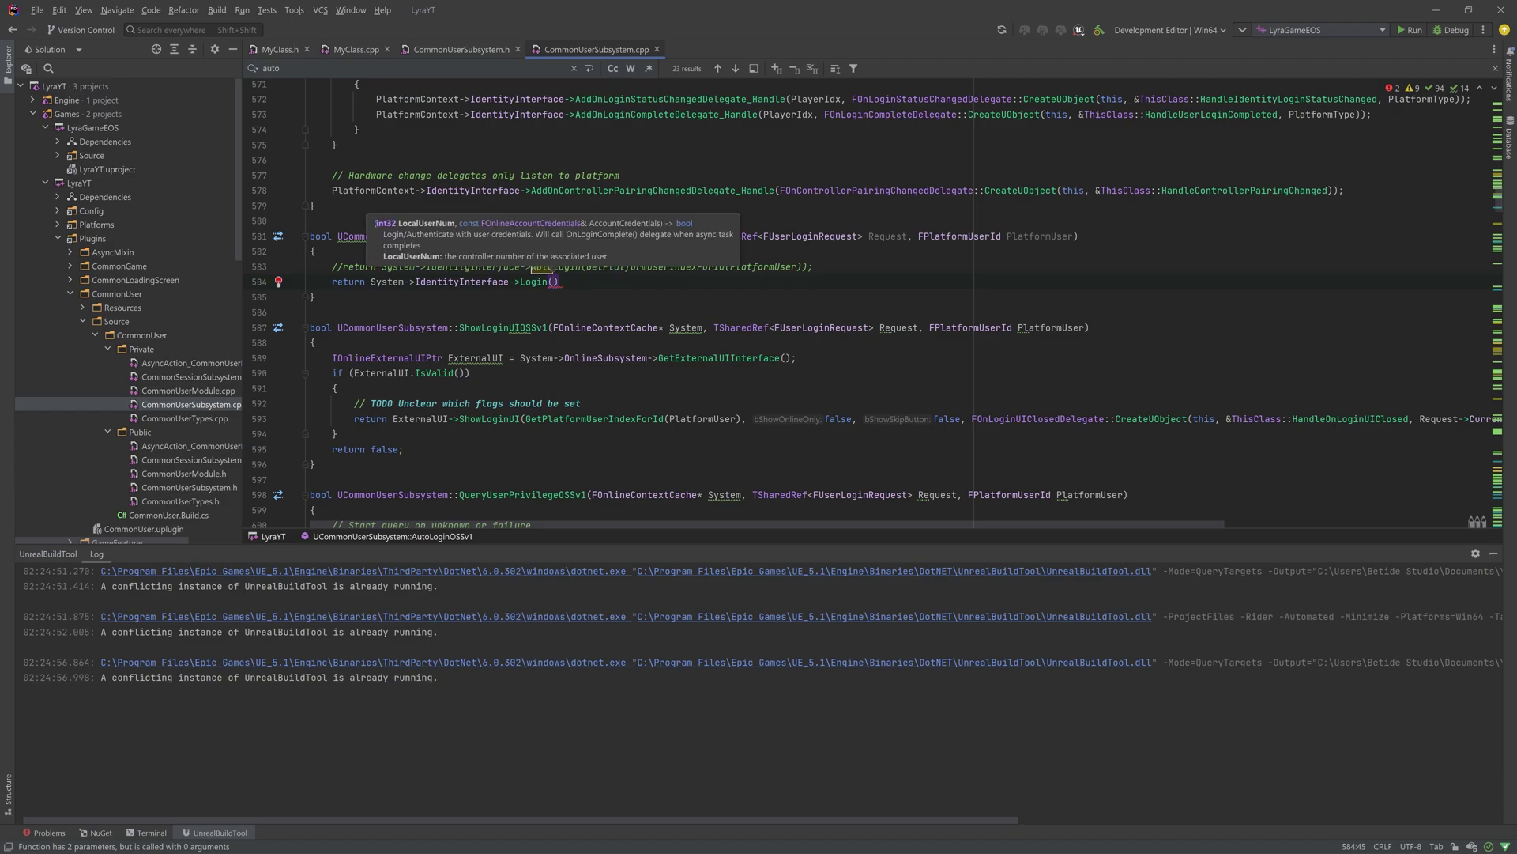
text(0,)
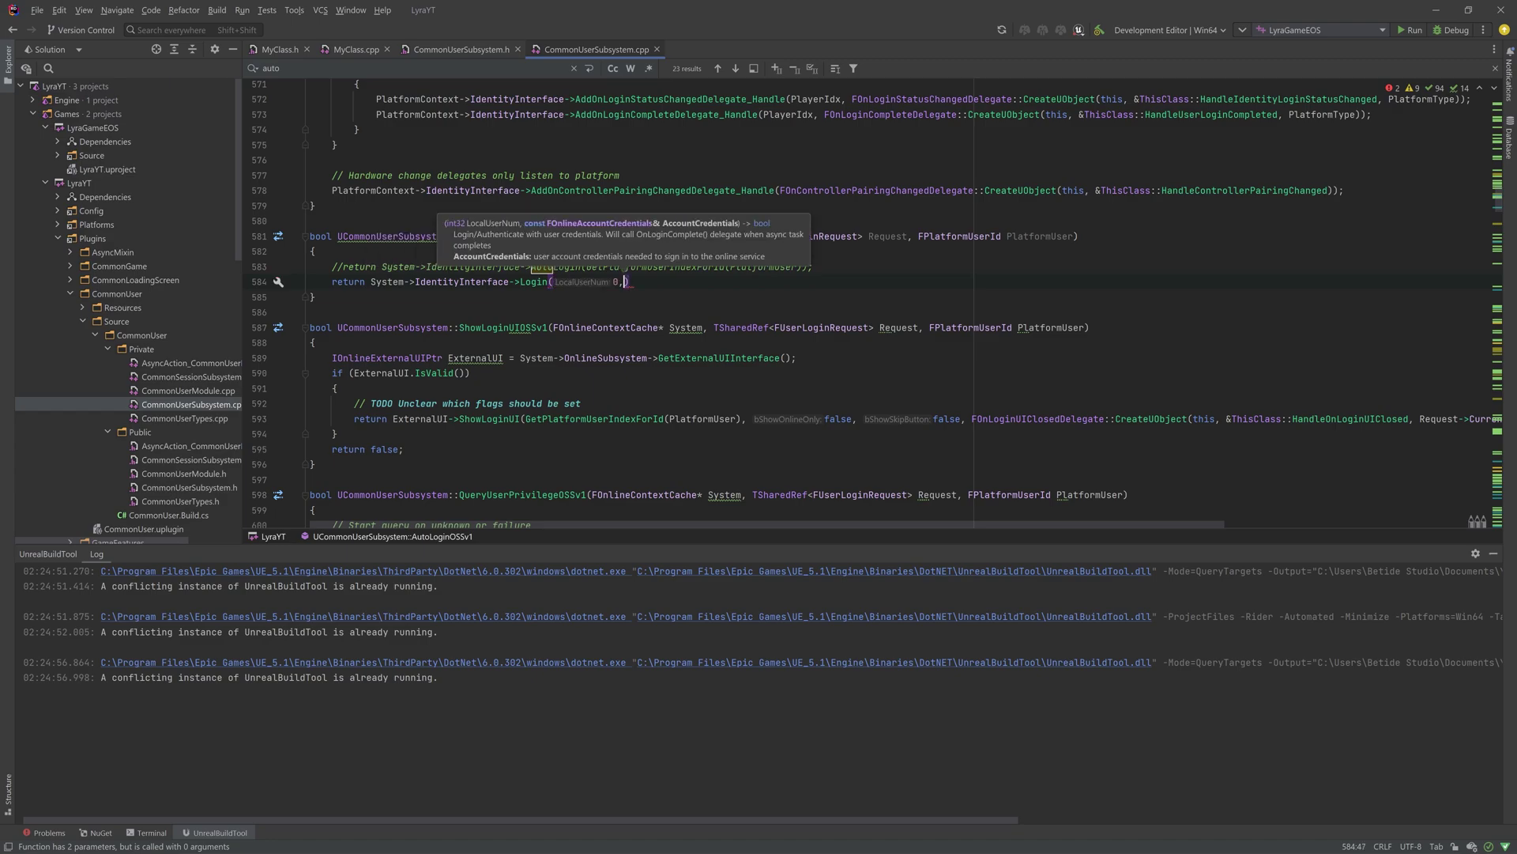
Insert a new line above the Login call and start typing FOnline.
key(Up)
key(End)
key(Return)
text(FO)
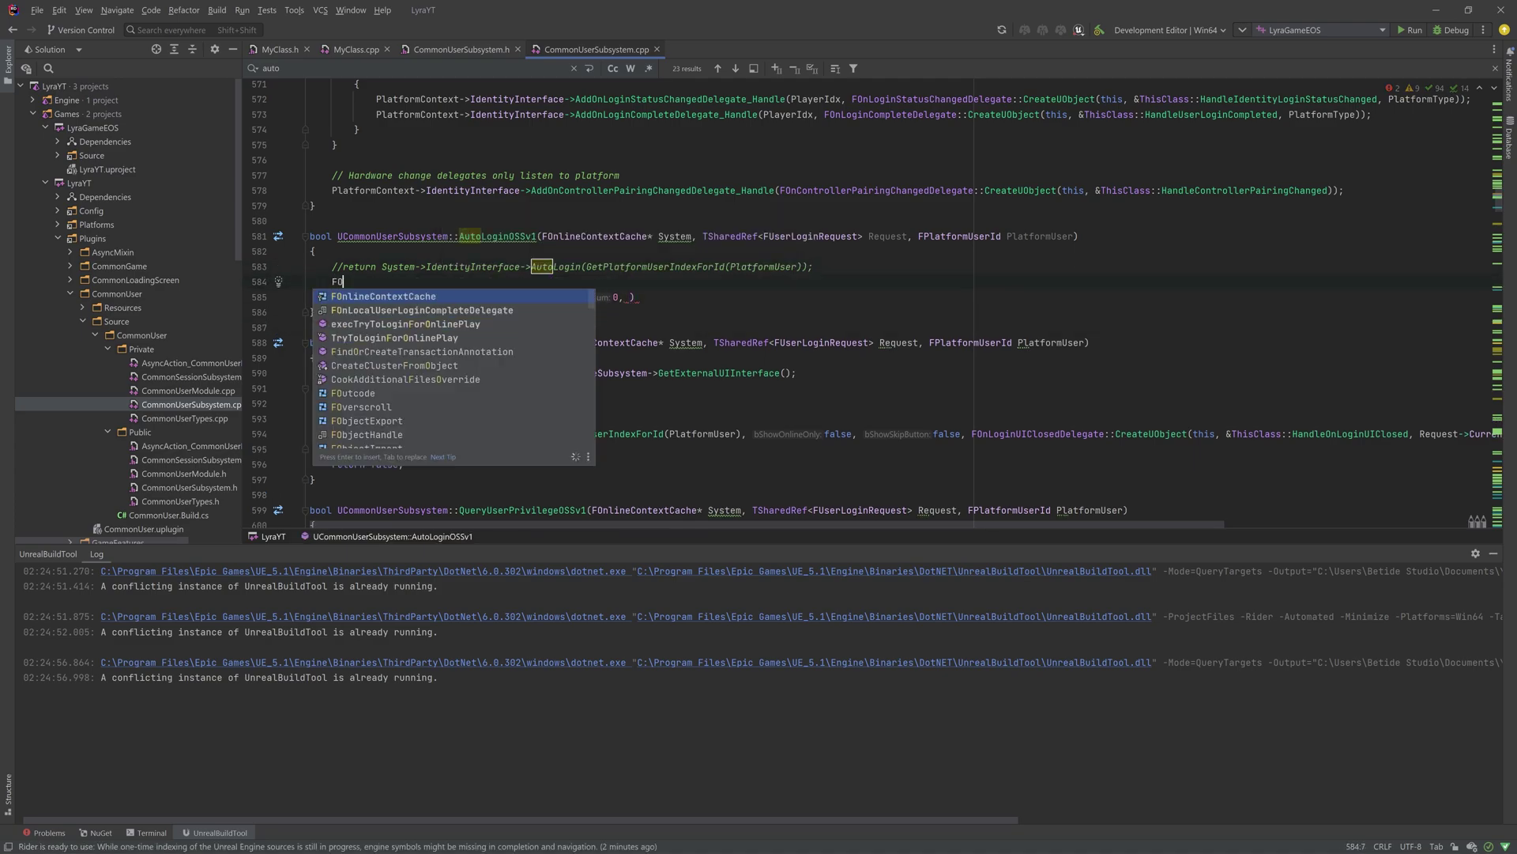
text(nline)
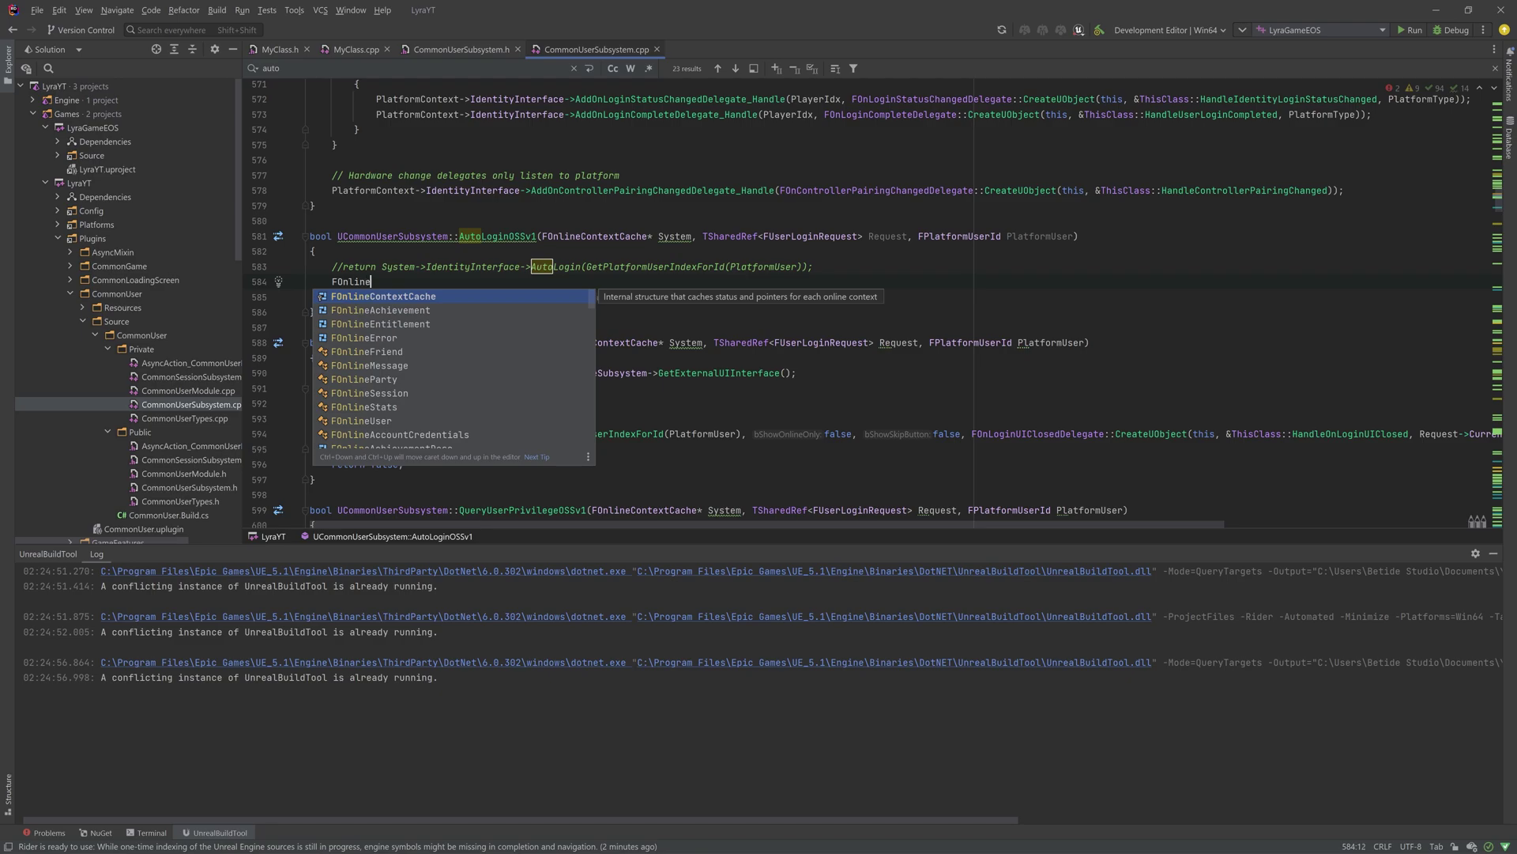
key(Escape)
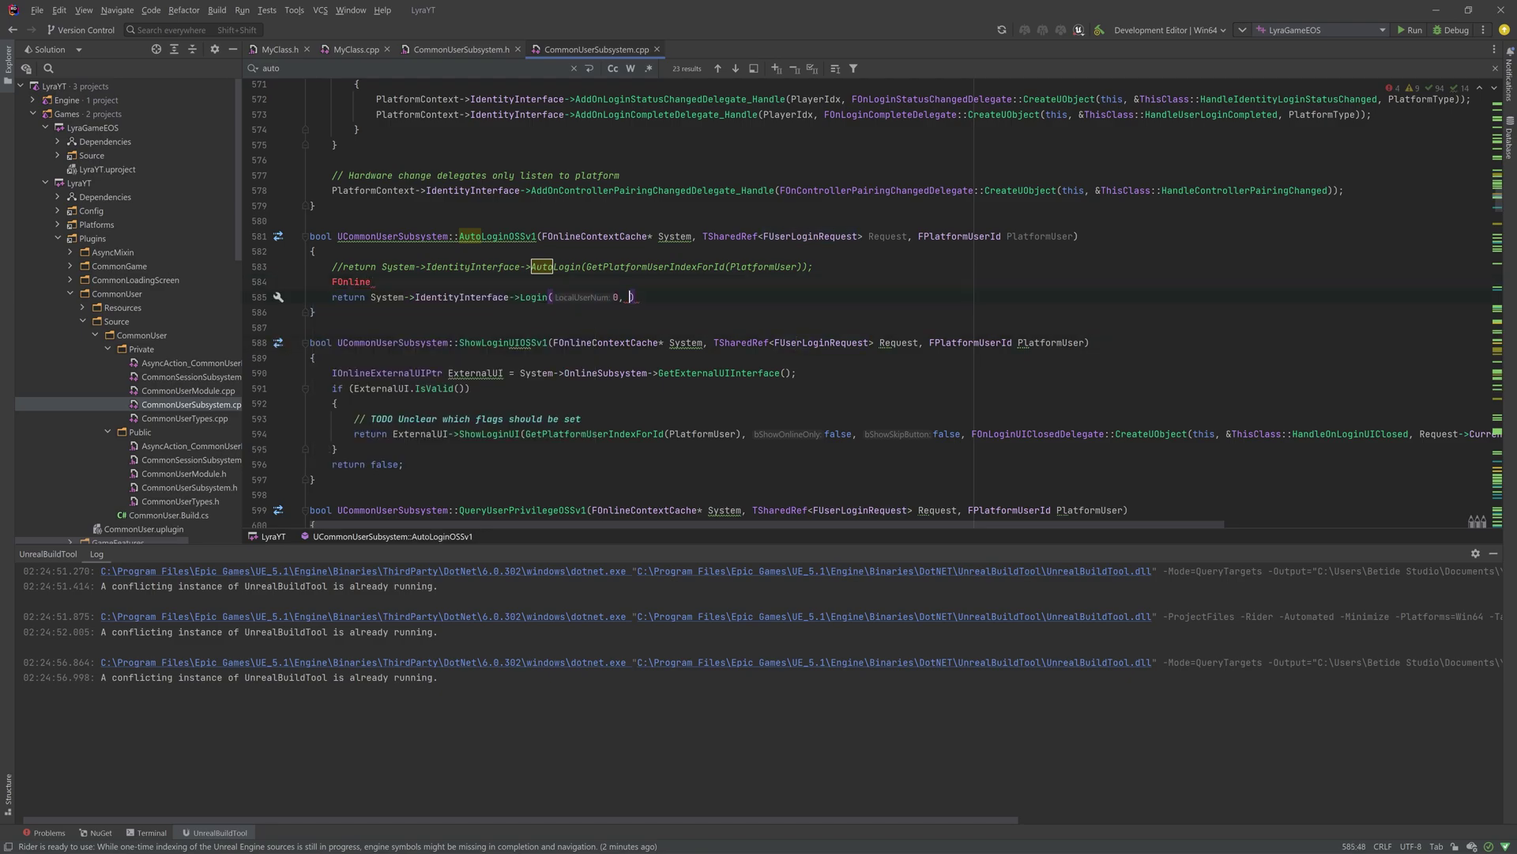
Declare 'FOnlineAccountCredentials AccountCredentials;' using the type name from Login's declaration.
ctrl+click(544, 299)
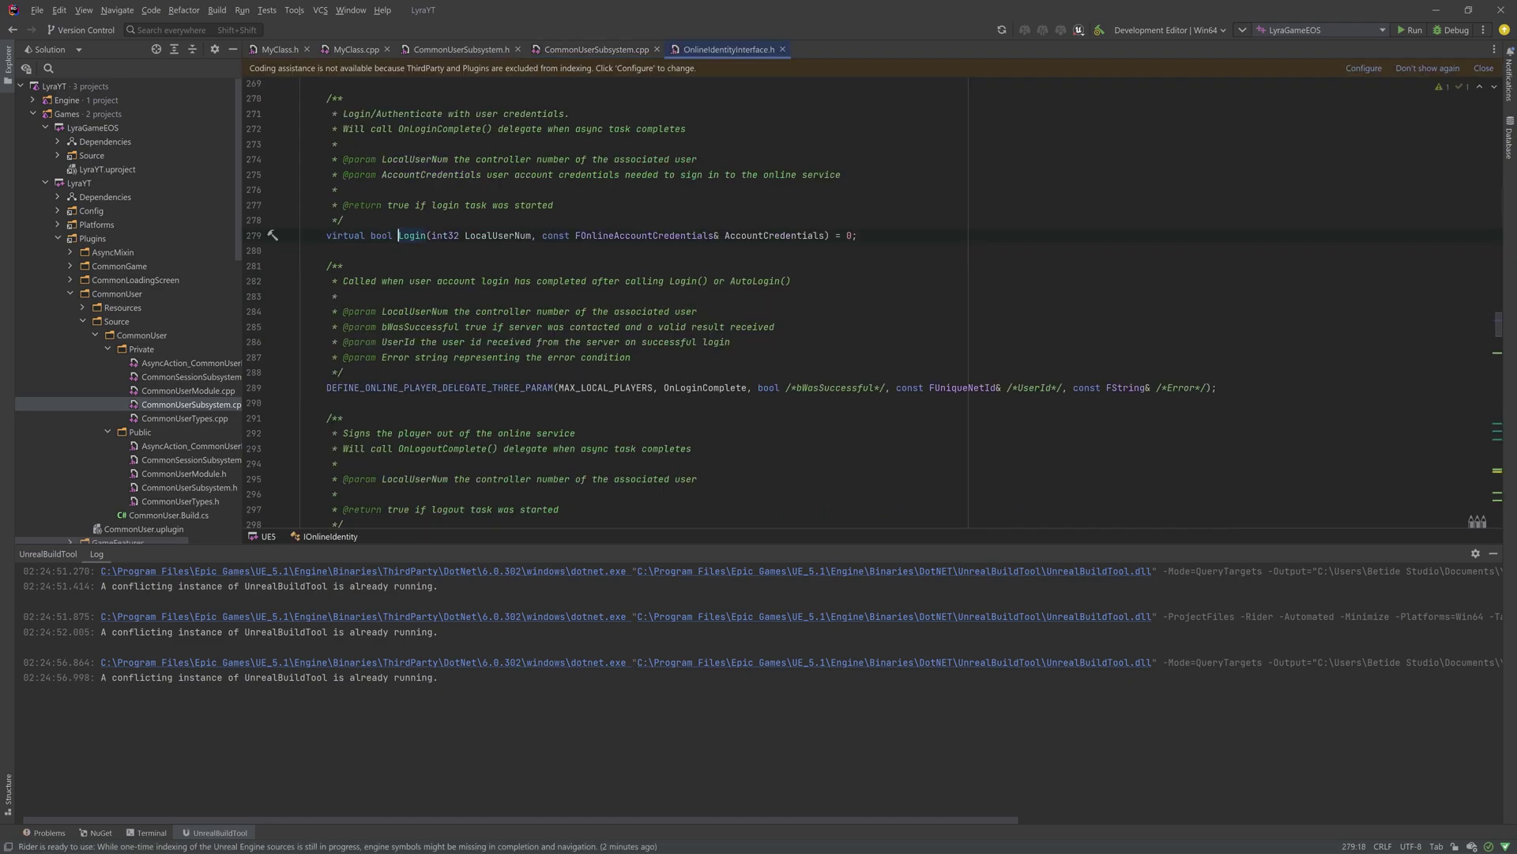
double_click(680, 235)
click(597, 49)
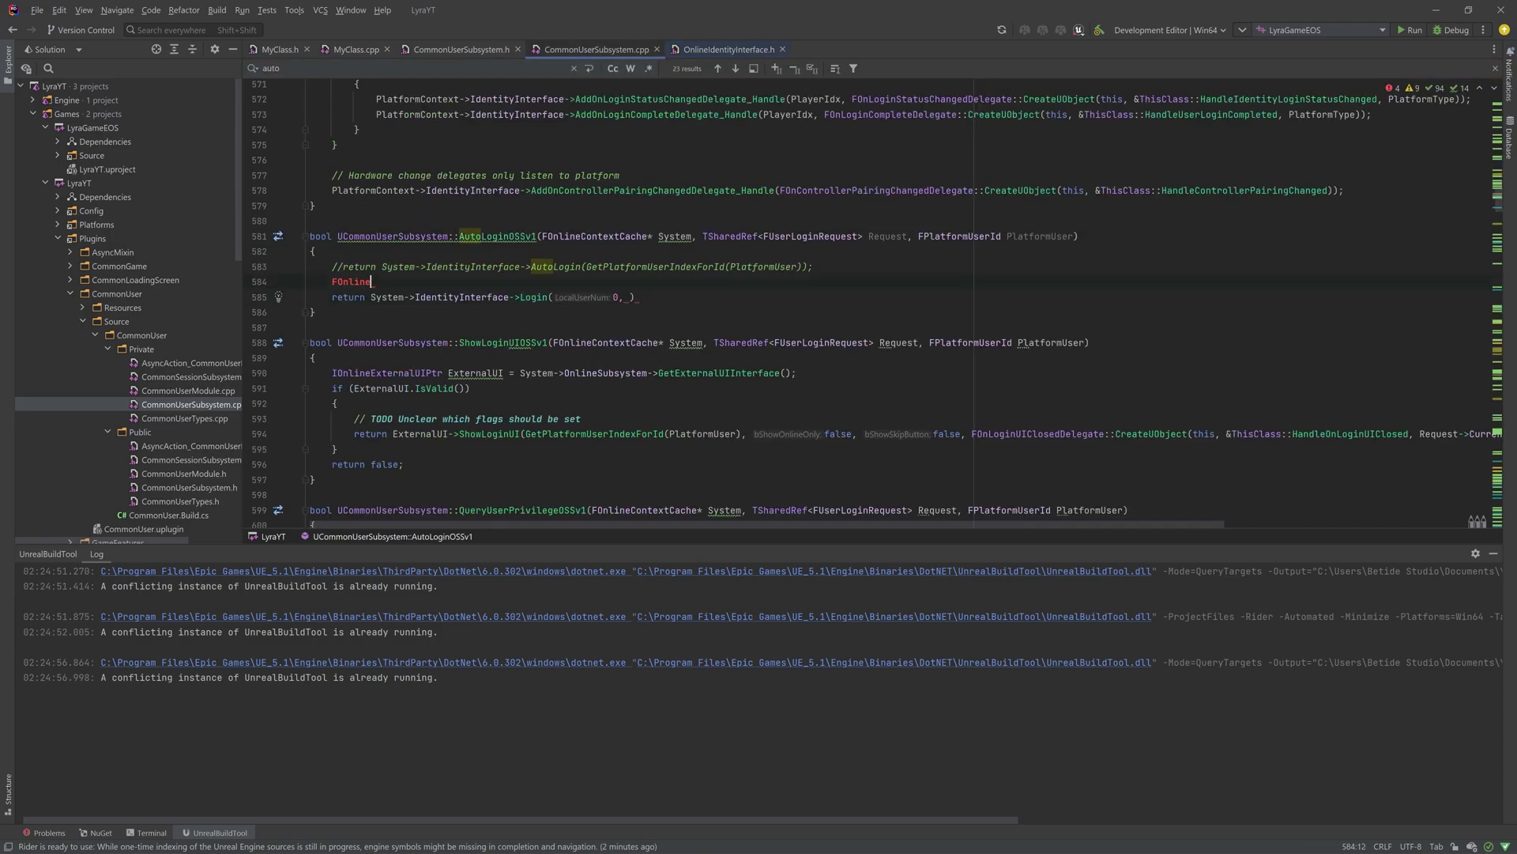
text(AccountCredentials)
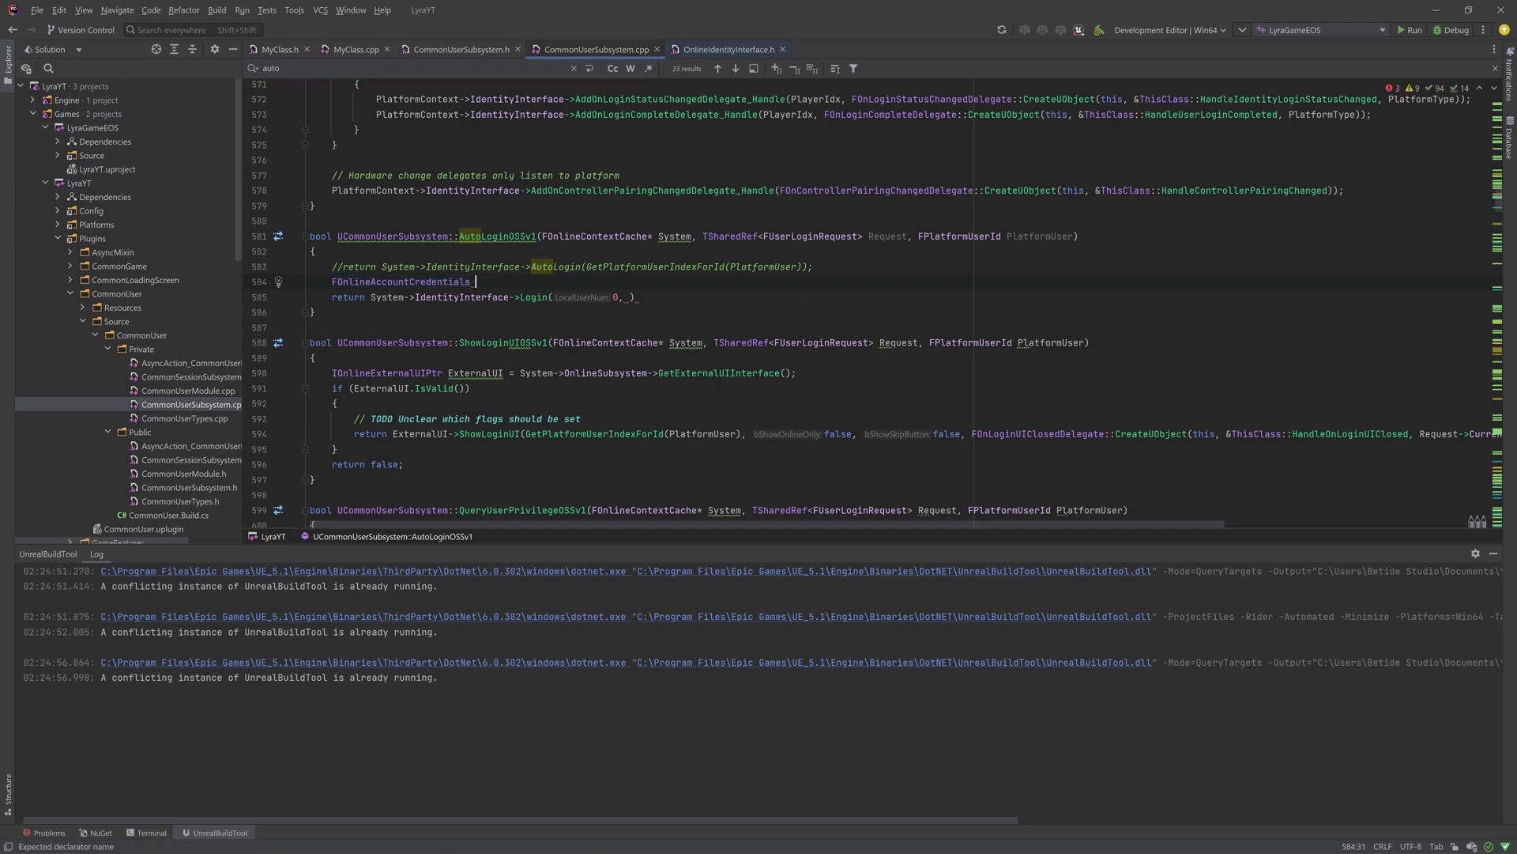
text( AccountCredentials;)
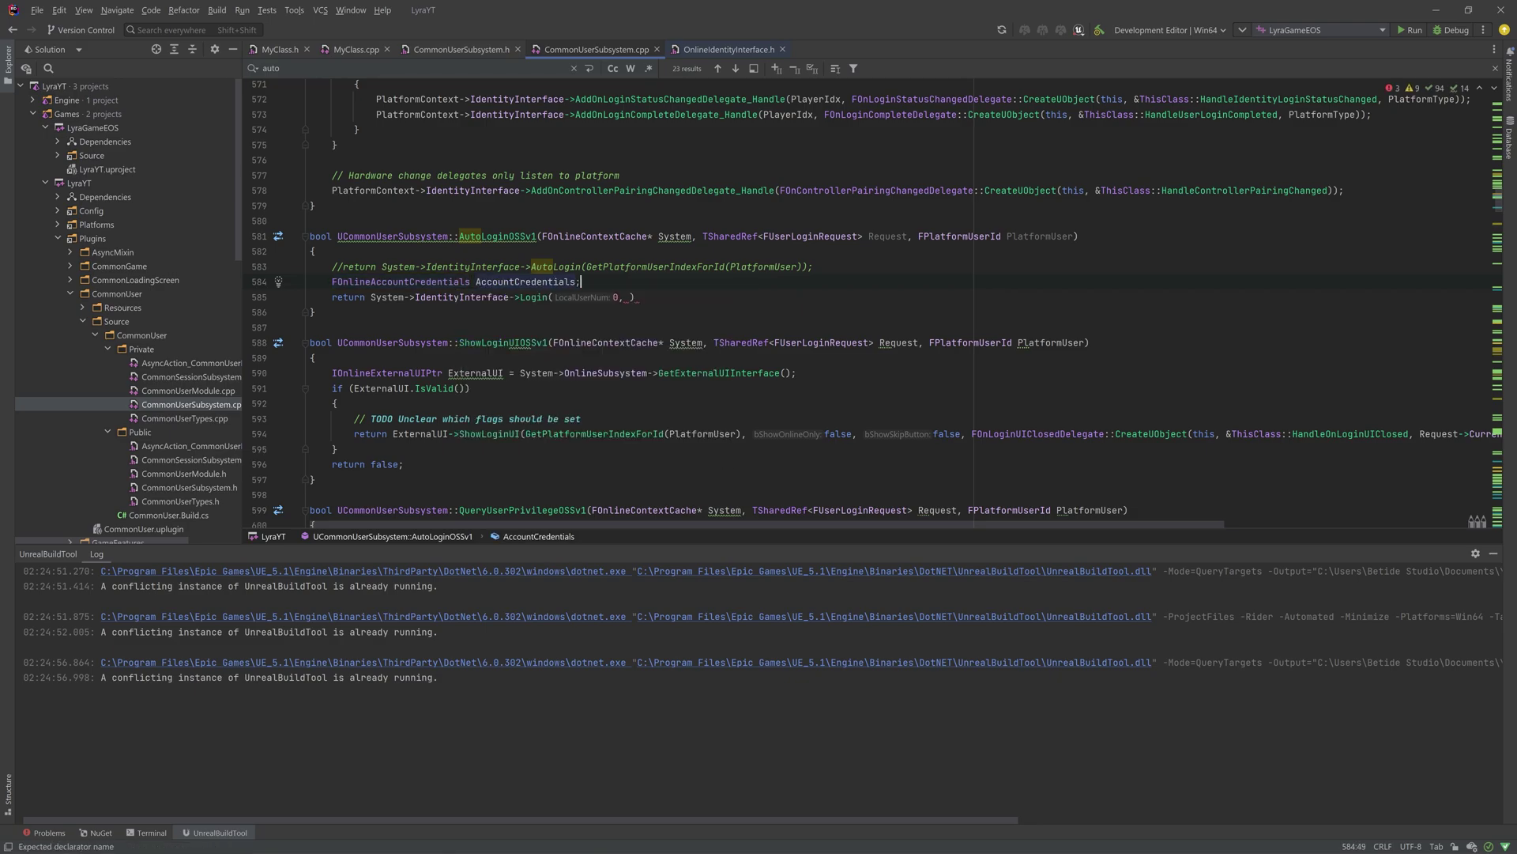
key(Return)
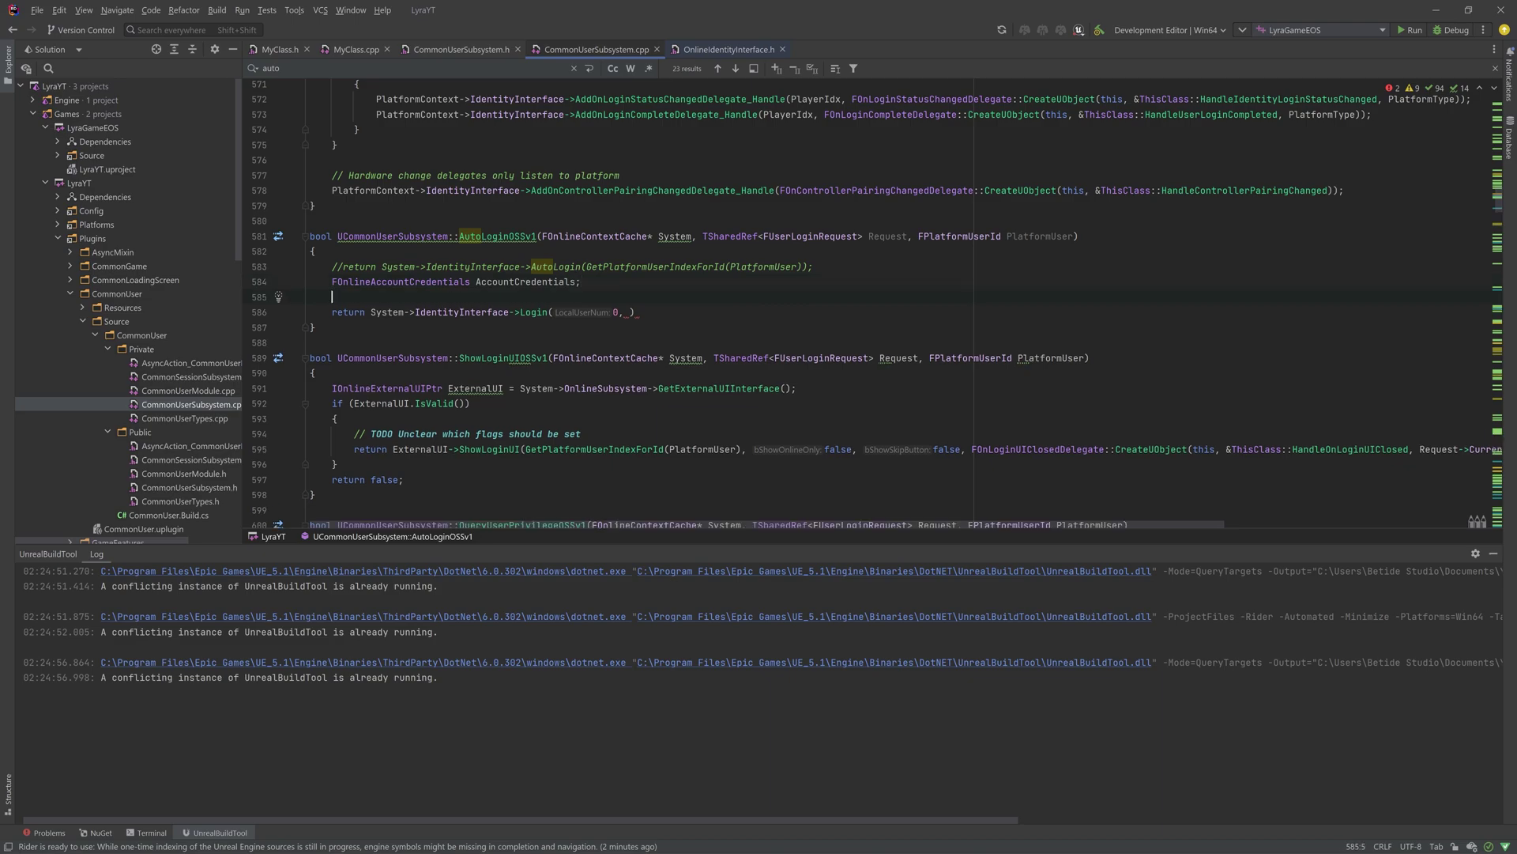
Set AccountCredentials.Type = "accountportal"; on the next line.
text(Acc)
key(Return)
text(.)
key(Down)
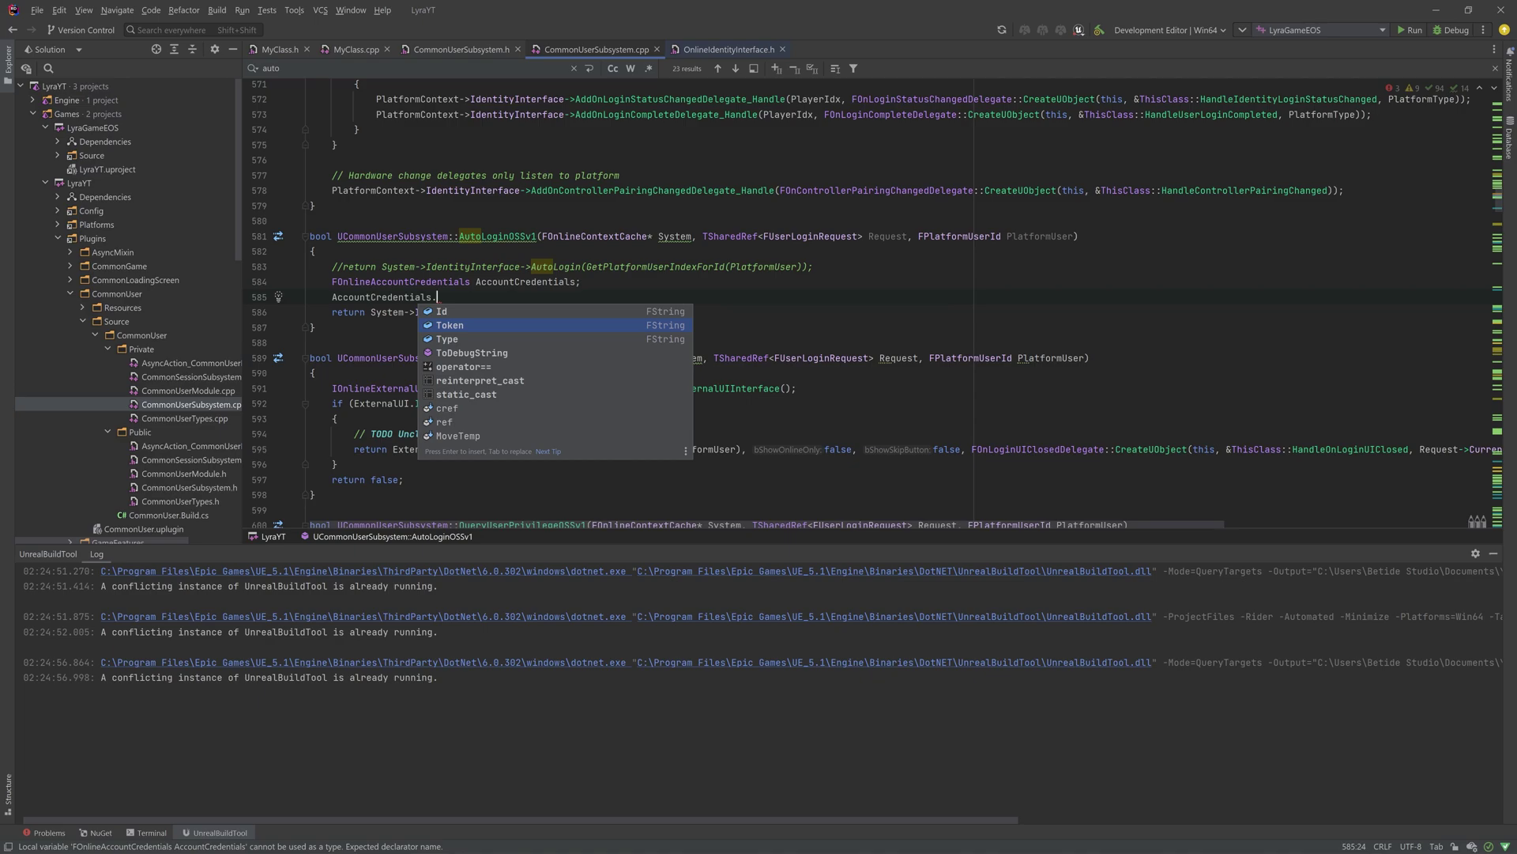
key(Down)
key(Return)
text(= )
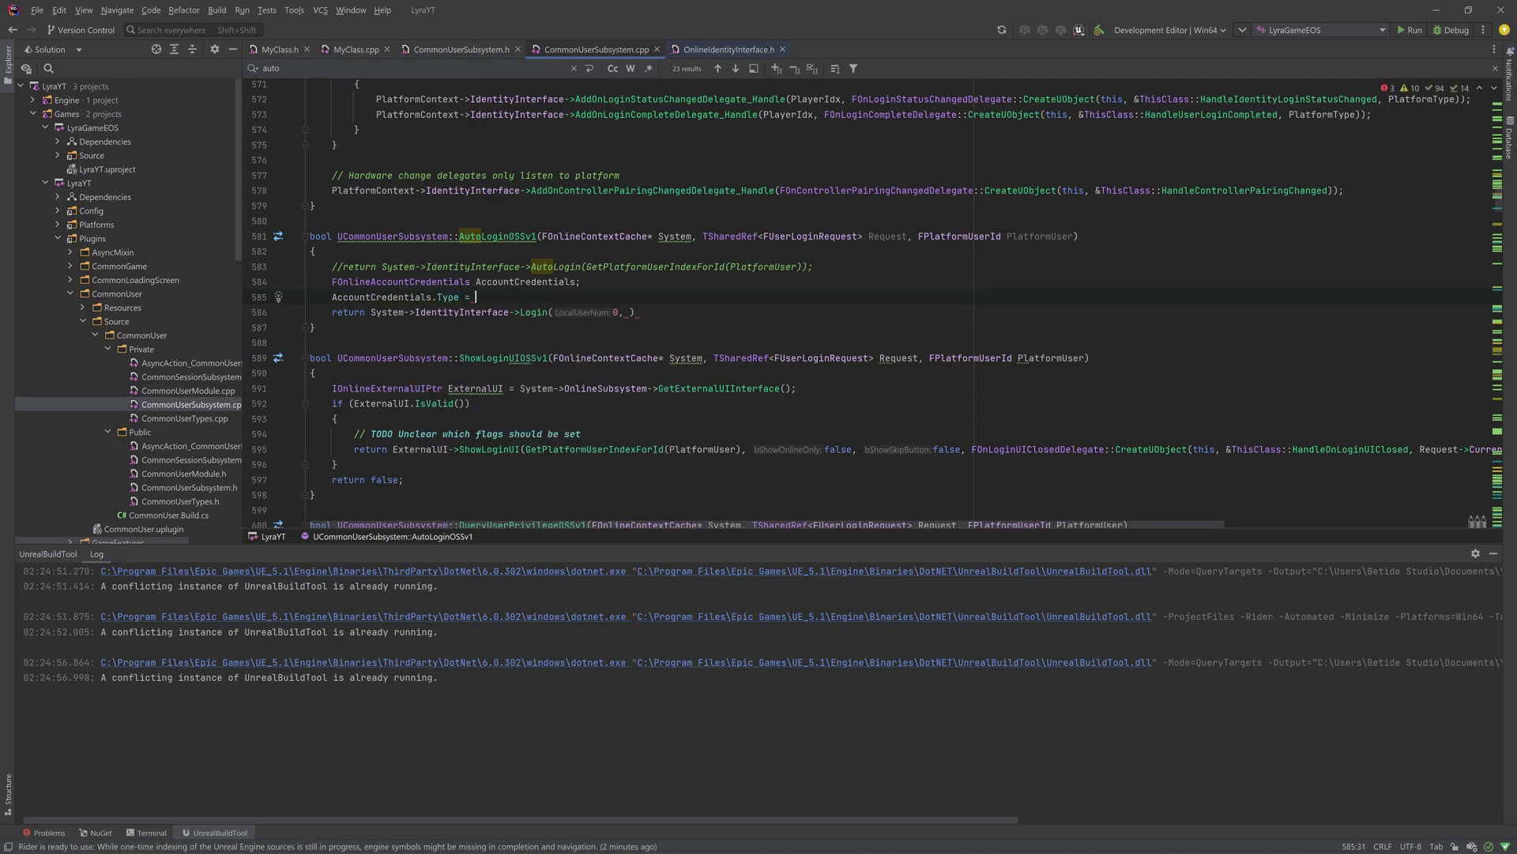
text("accountportal";)
Pass AccountCredentials as the Login call's second argument and close it with ');'.
click(624, 313)
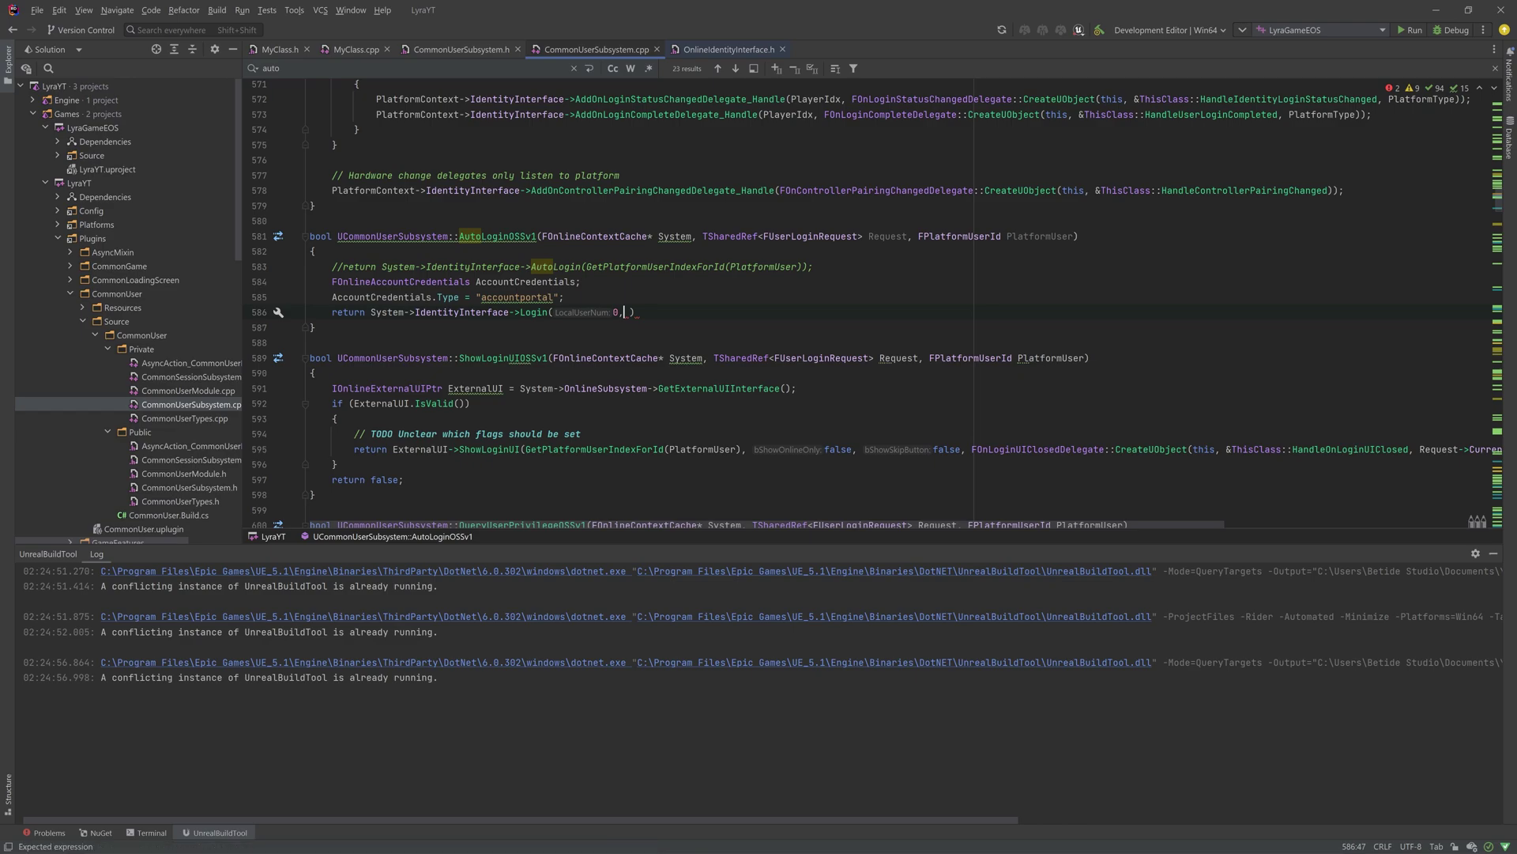
text(Acc)
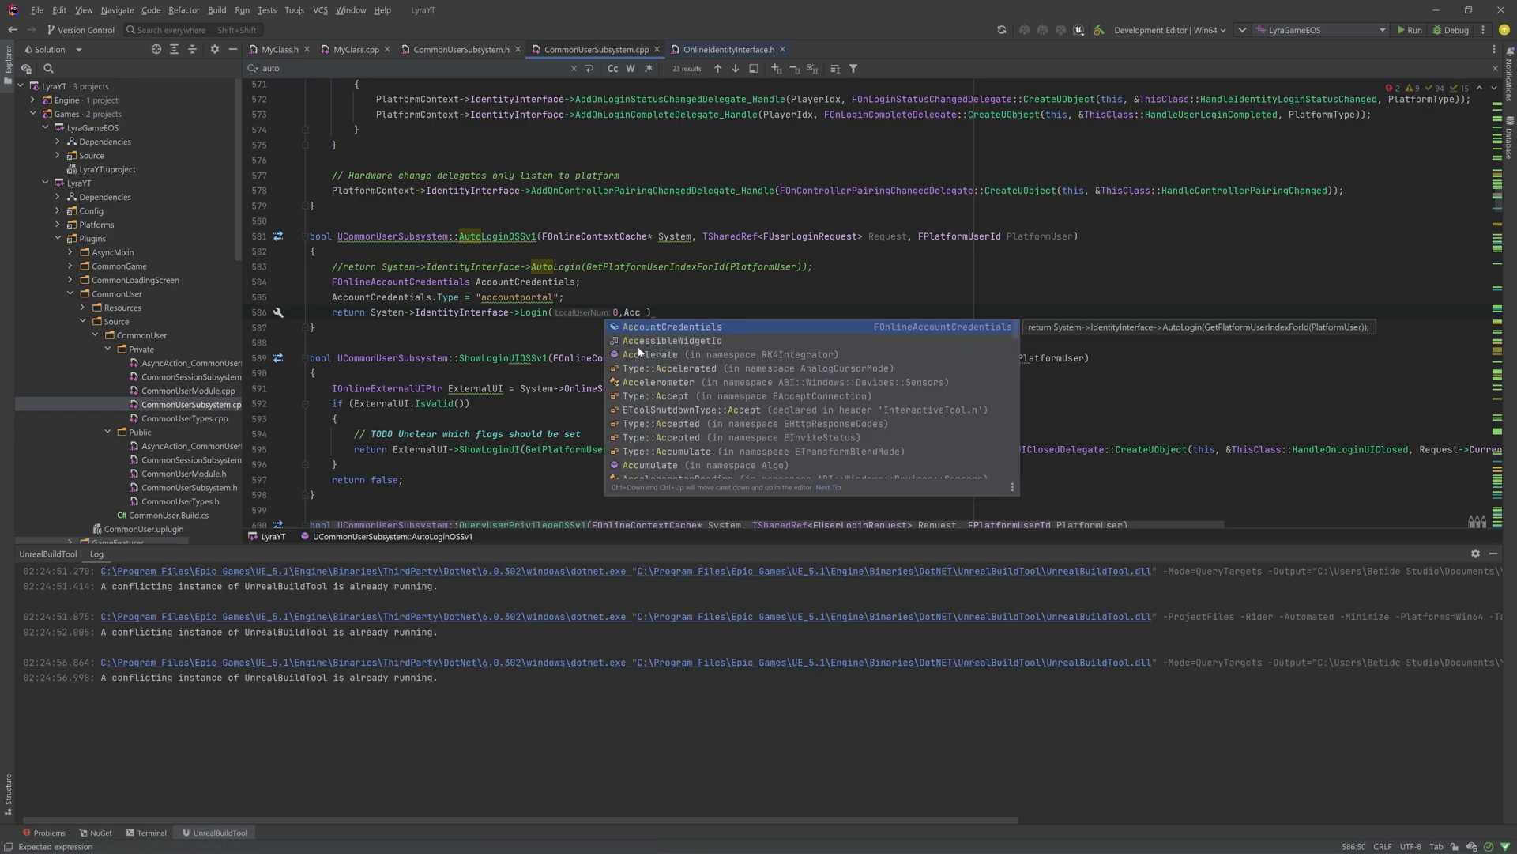
key(Return)
text();)
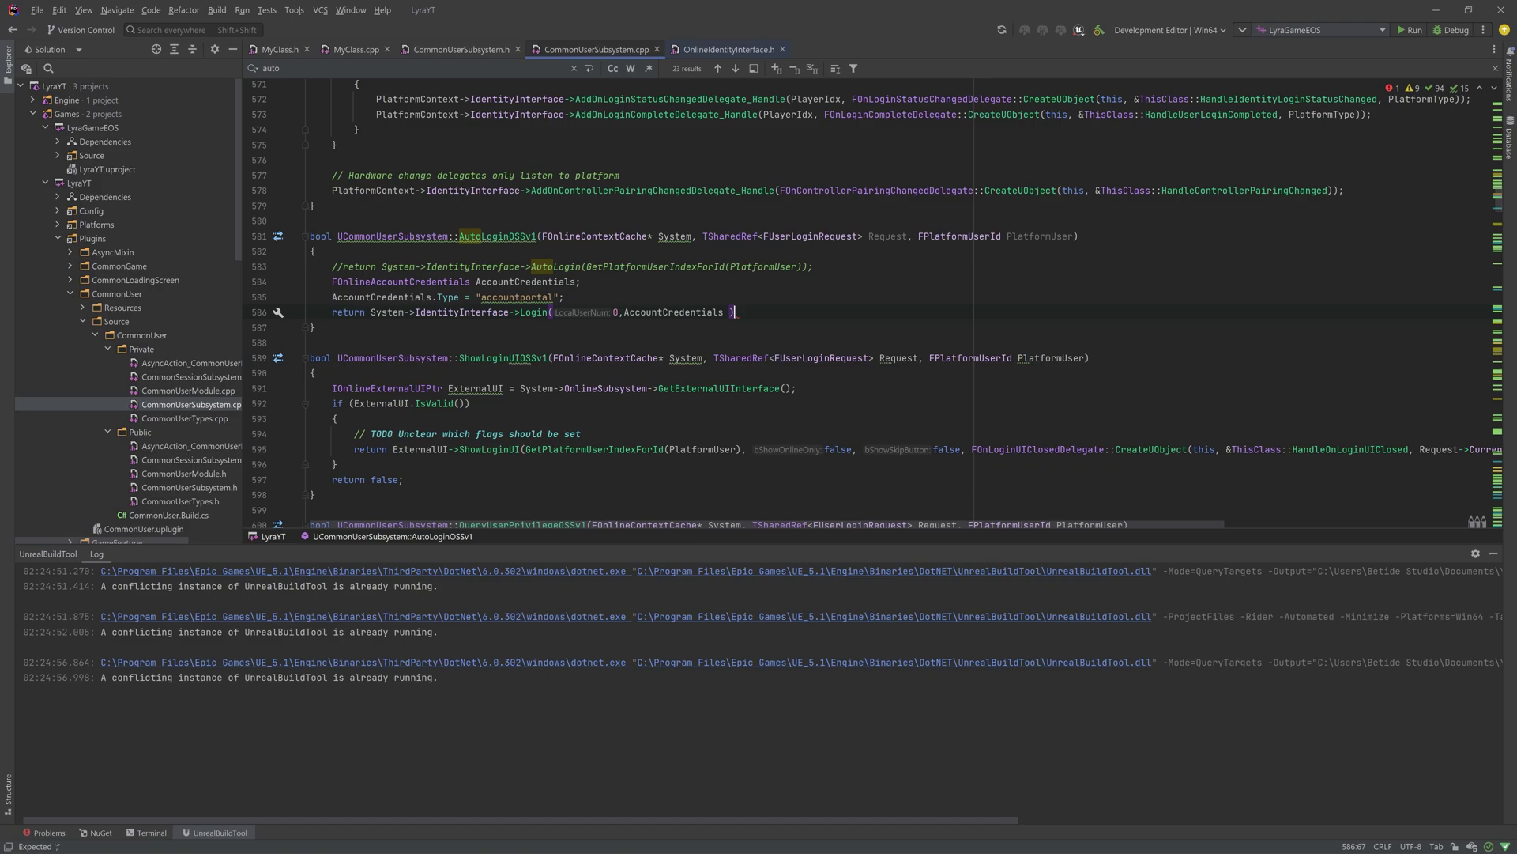
key(Left)
key(BackSpace)
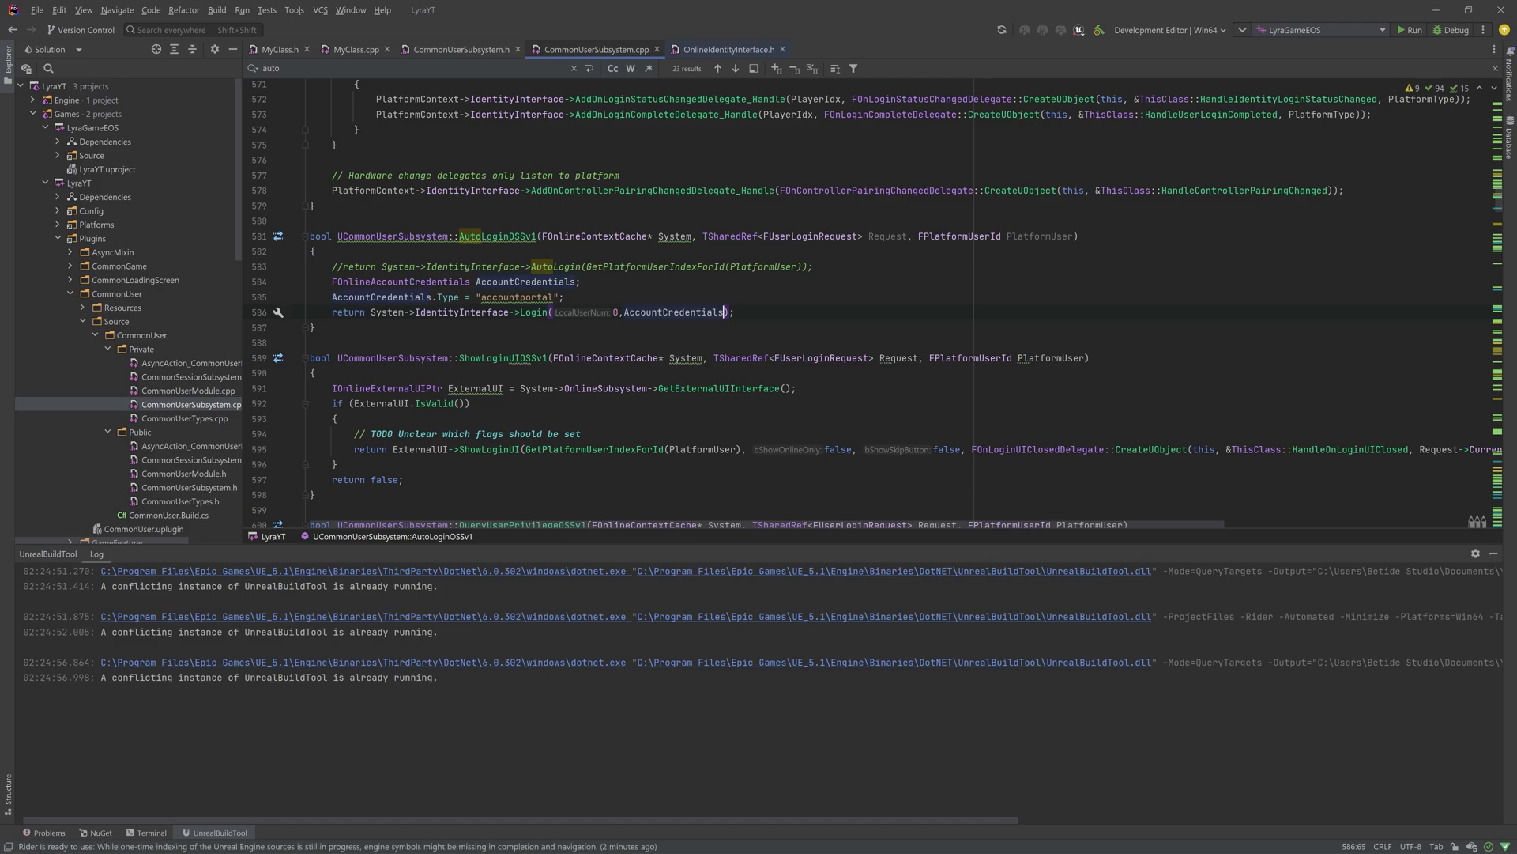
Close the running Unreal Editor.
click(38, 10)
key(Escape)
click(889, 837)
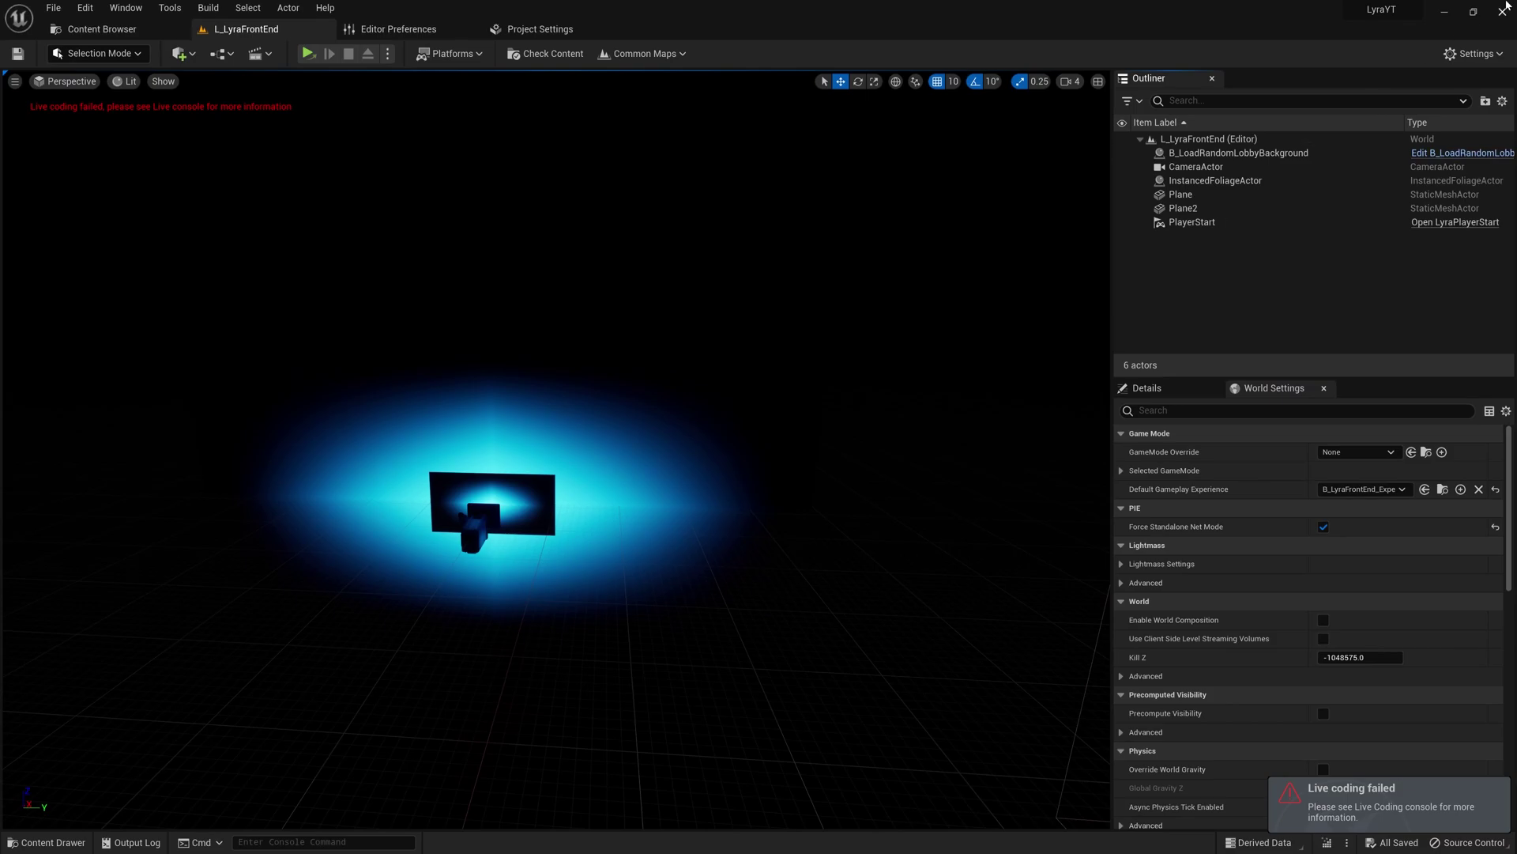
click(1502, 11)
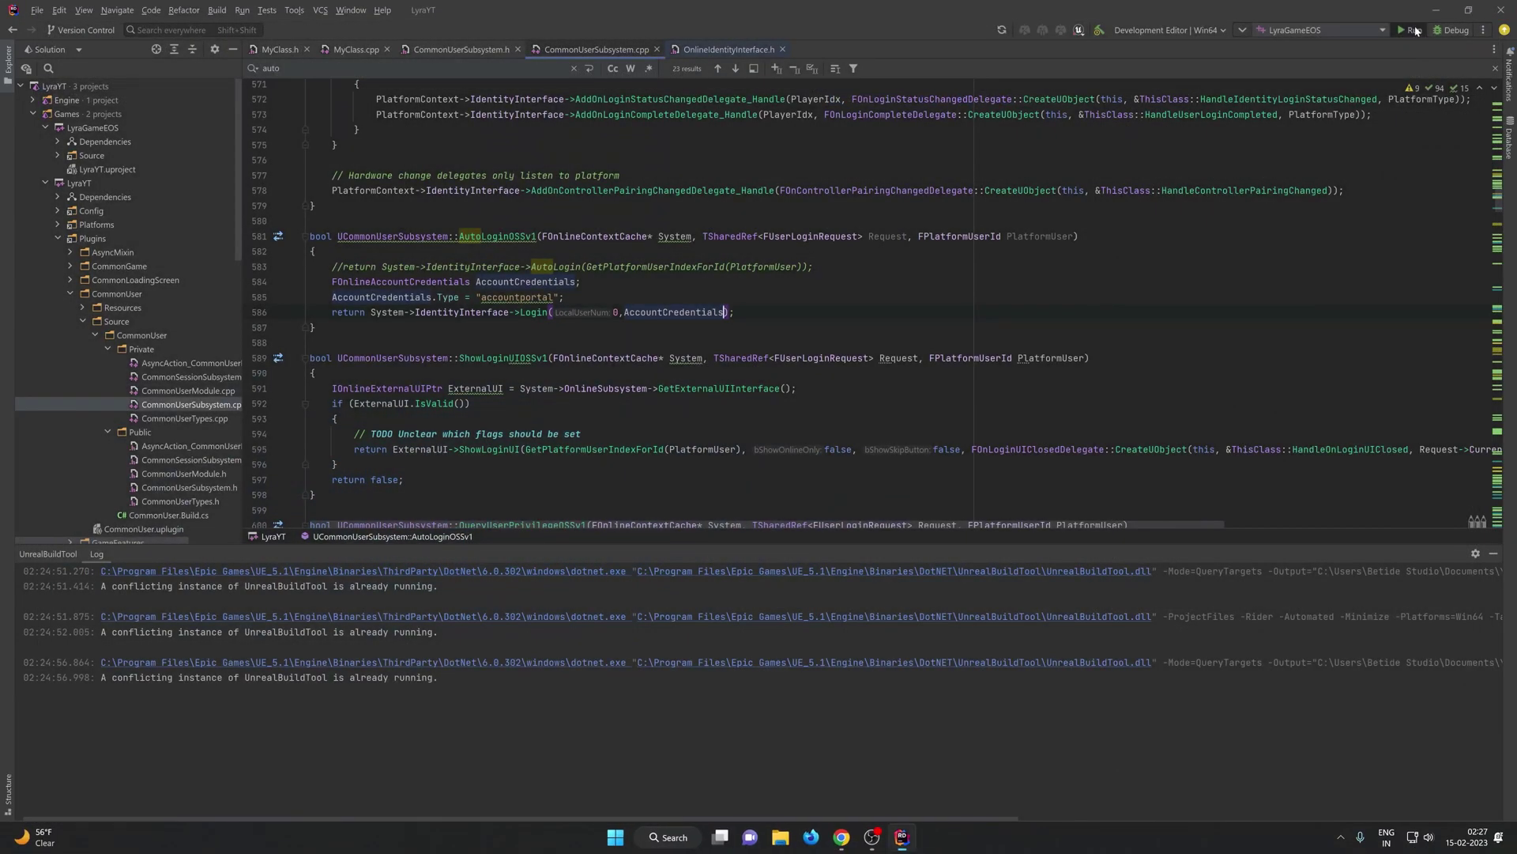
Switch Rider's run configuration to LyraYT and build and run it.
click(1415, 30)
click(1319, 30)
click(1304, 93)
click(1412, 30)
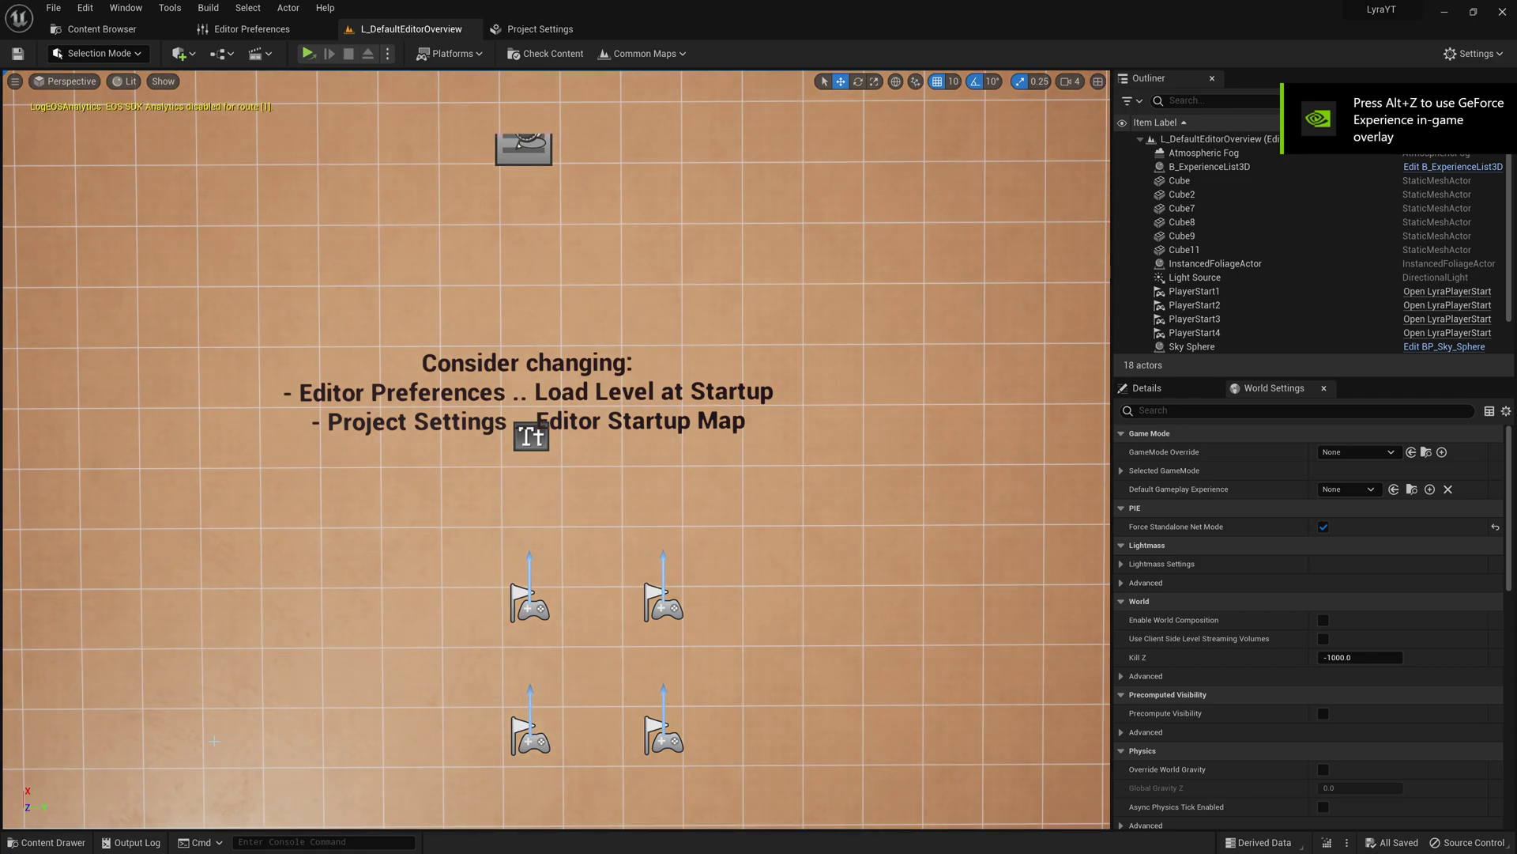
Find L_LyraFrontEnd with a 'frontend' Content Drawer search, open it, and play it Standalone.
click(48, 842)
text(frontend)
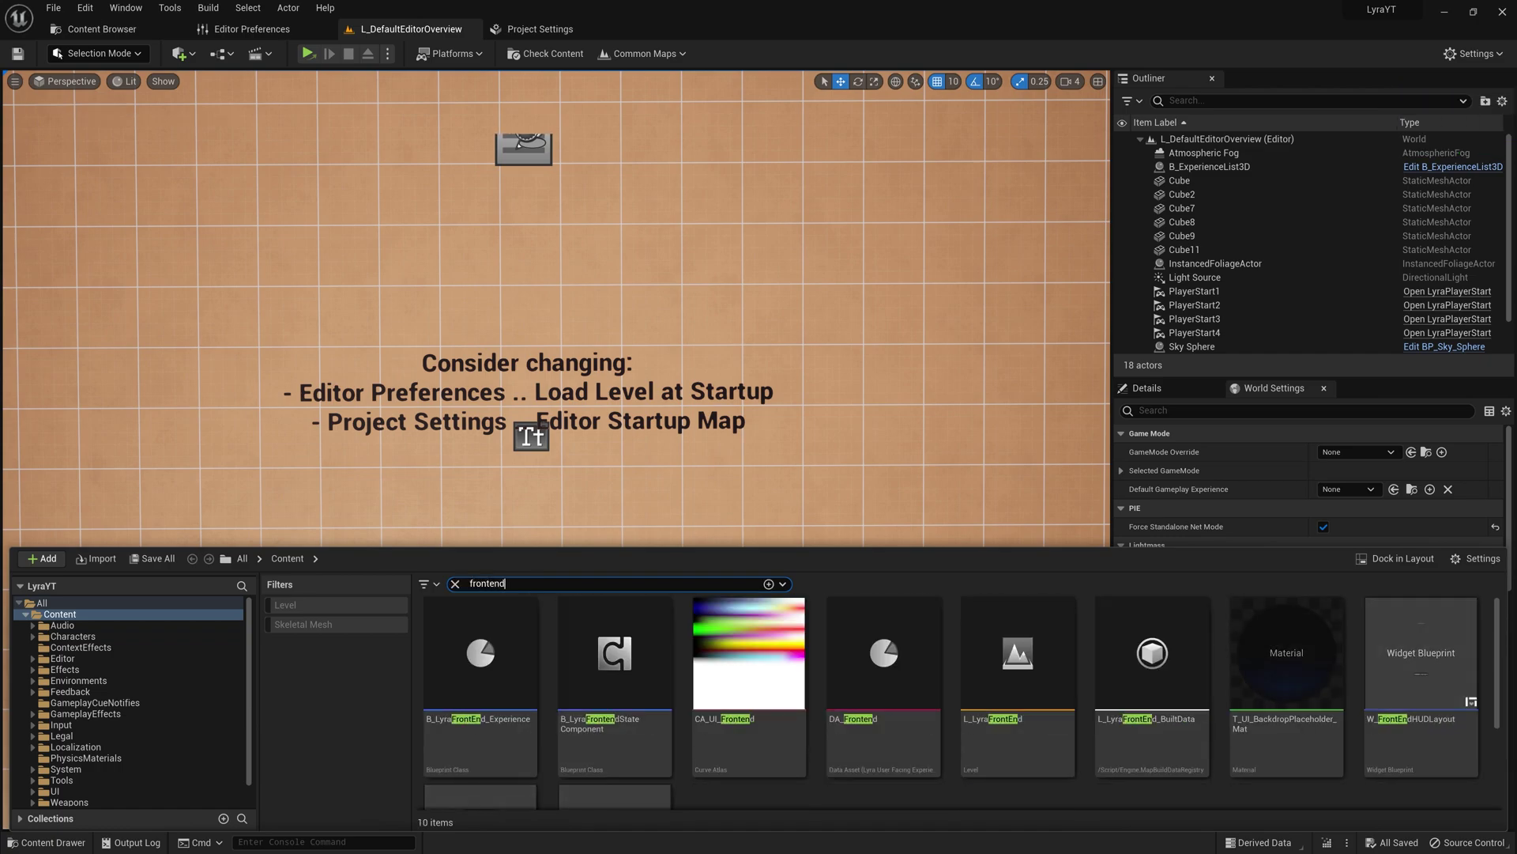
double_click(1018, 656)
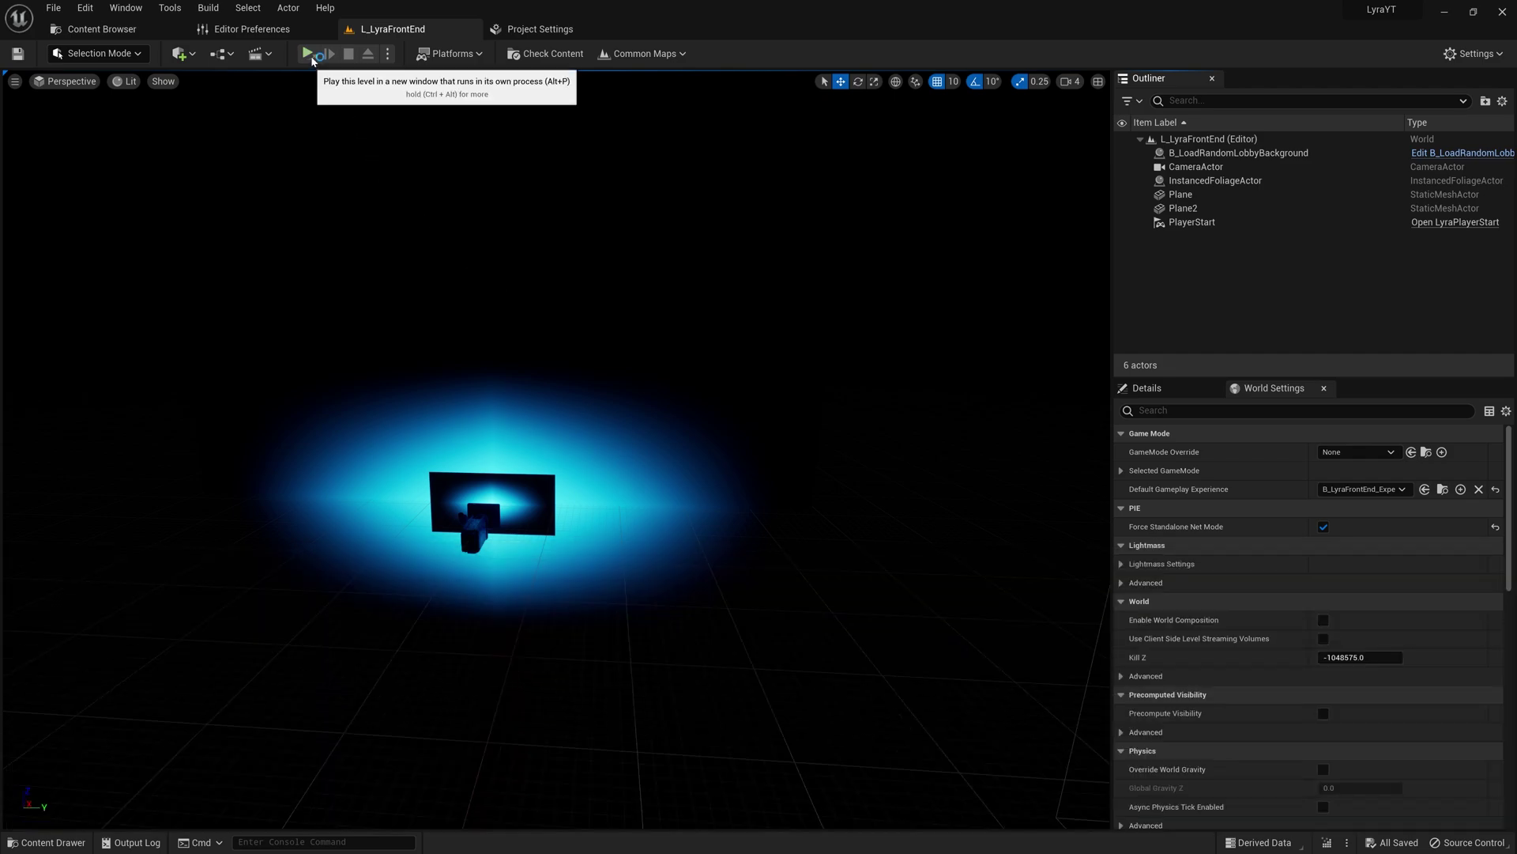
click(312, 61)
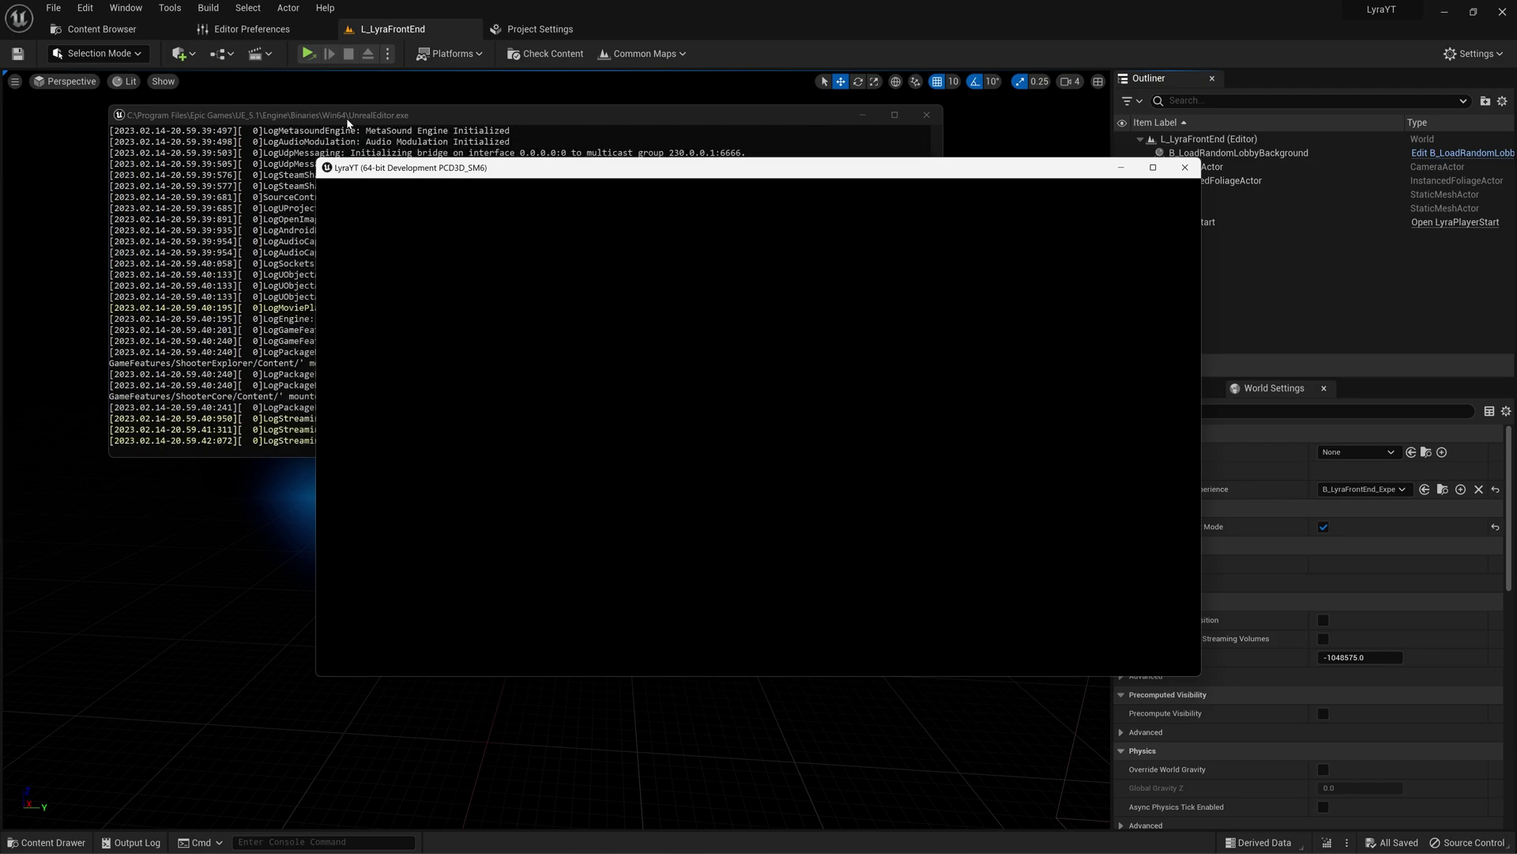
In the browser, continue past the unverified-app warning and allow EOSTutorialProject access to the Epic account.
click(348, 119)
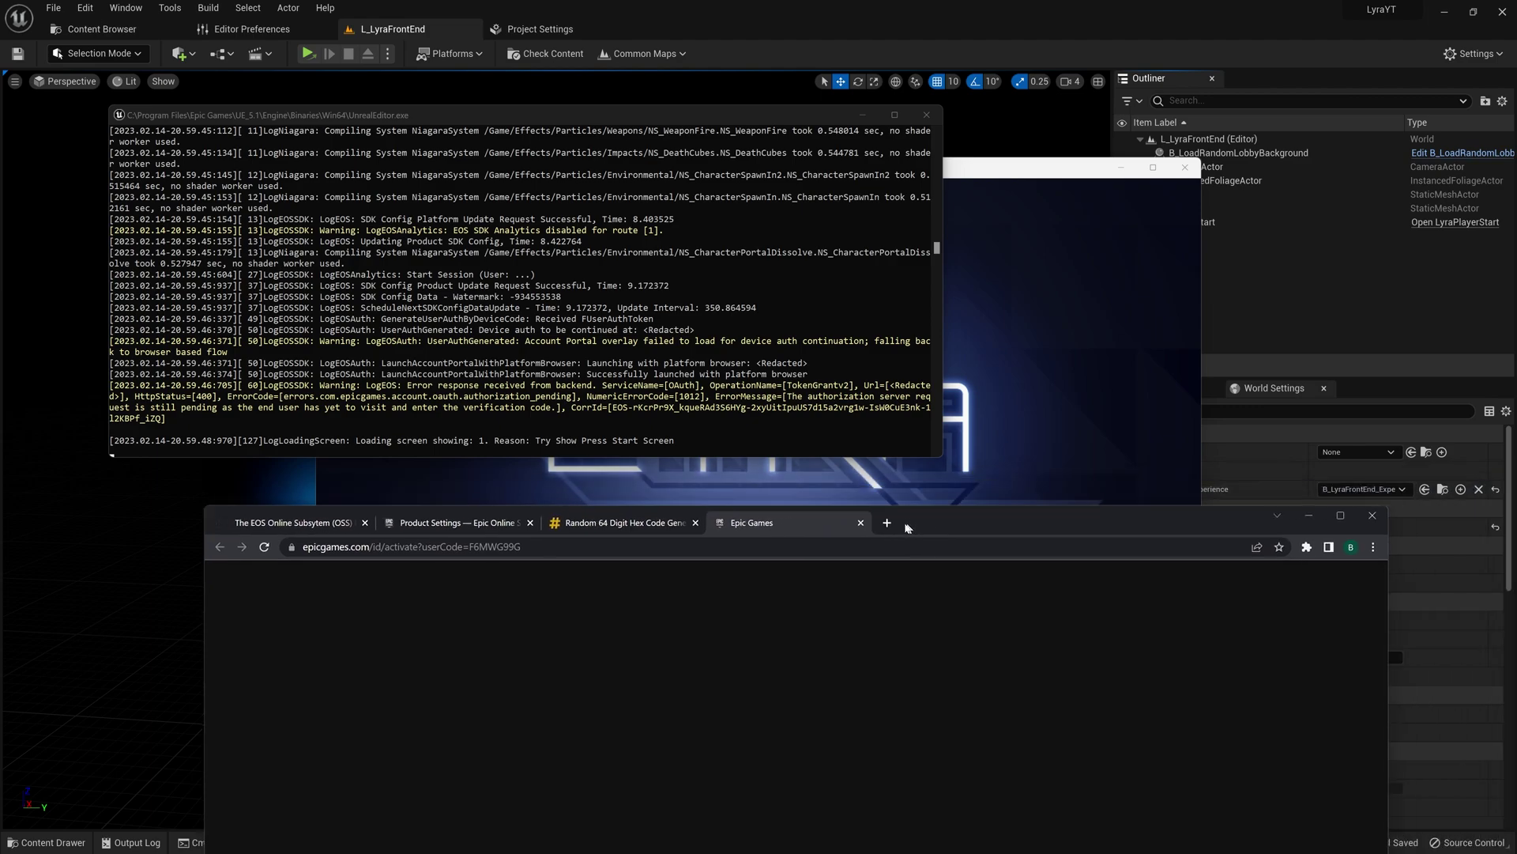
click(988, 169)
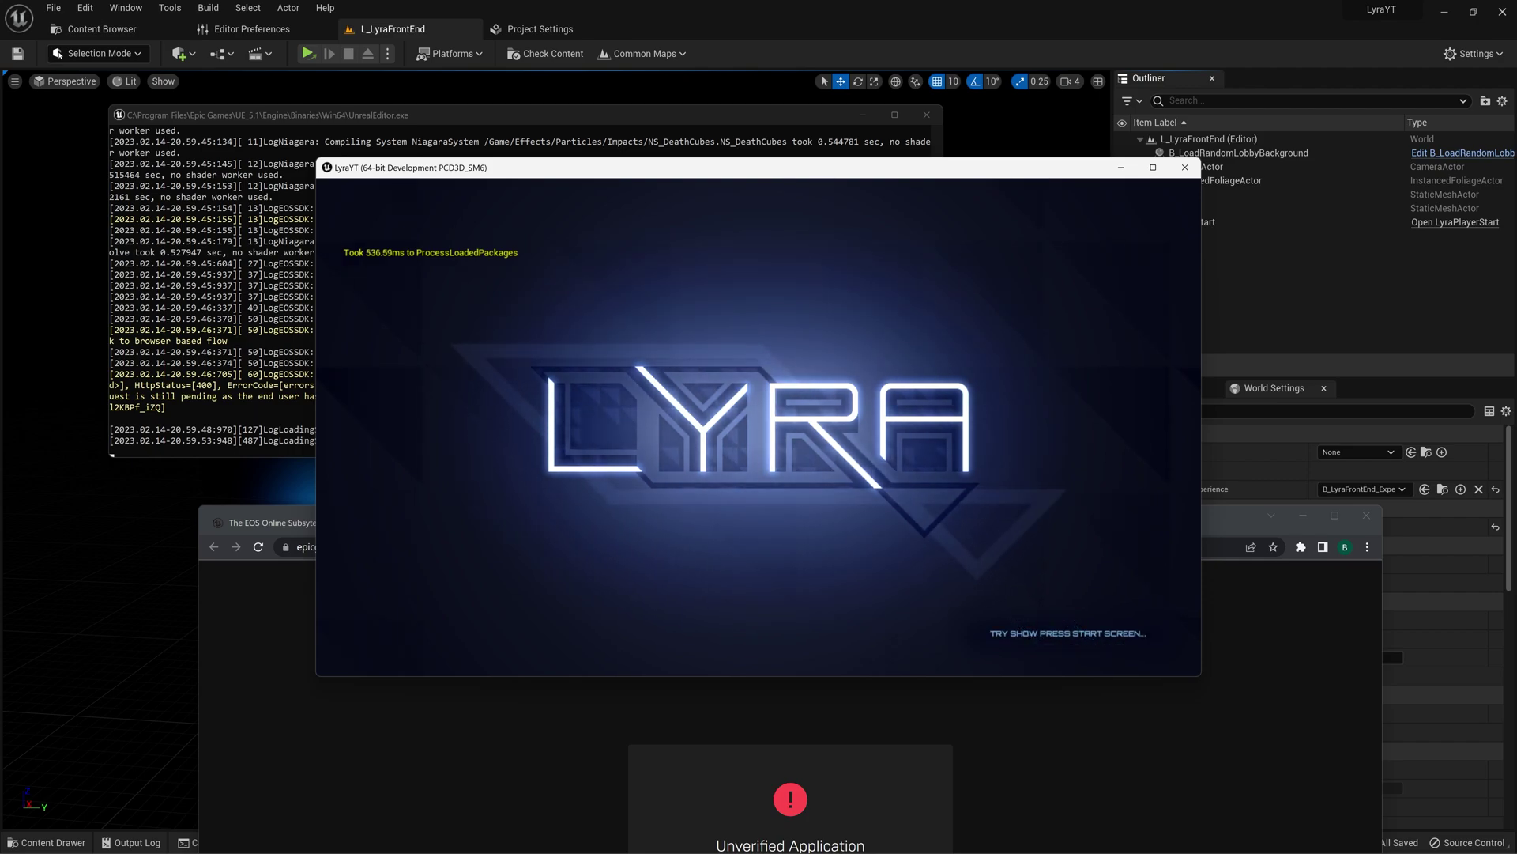
key(super)
key(super)
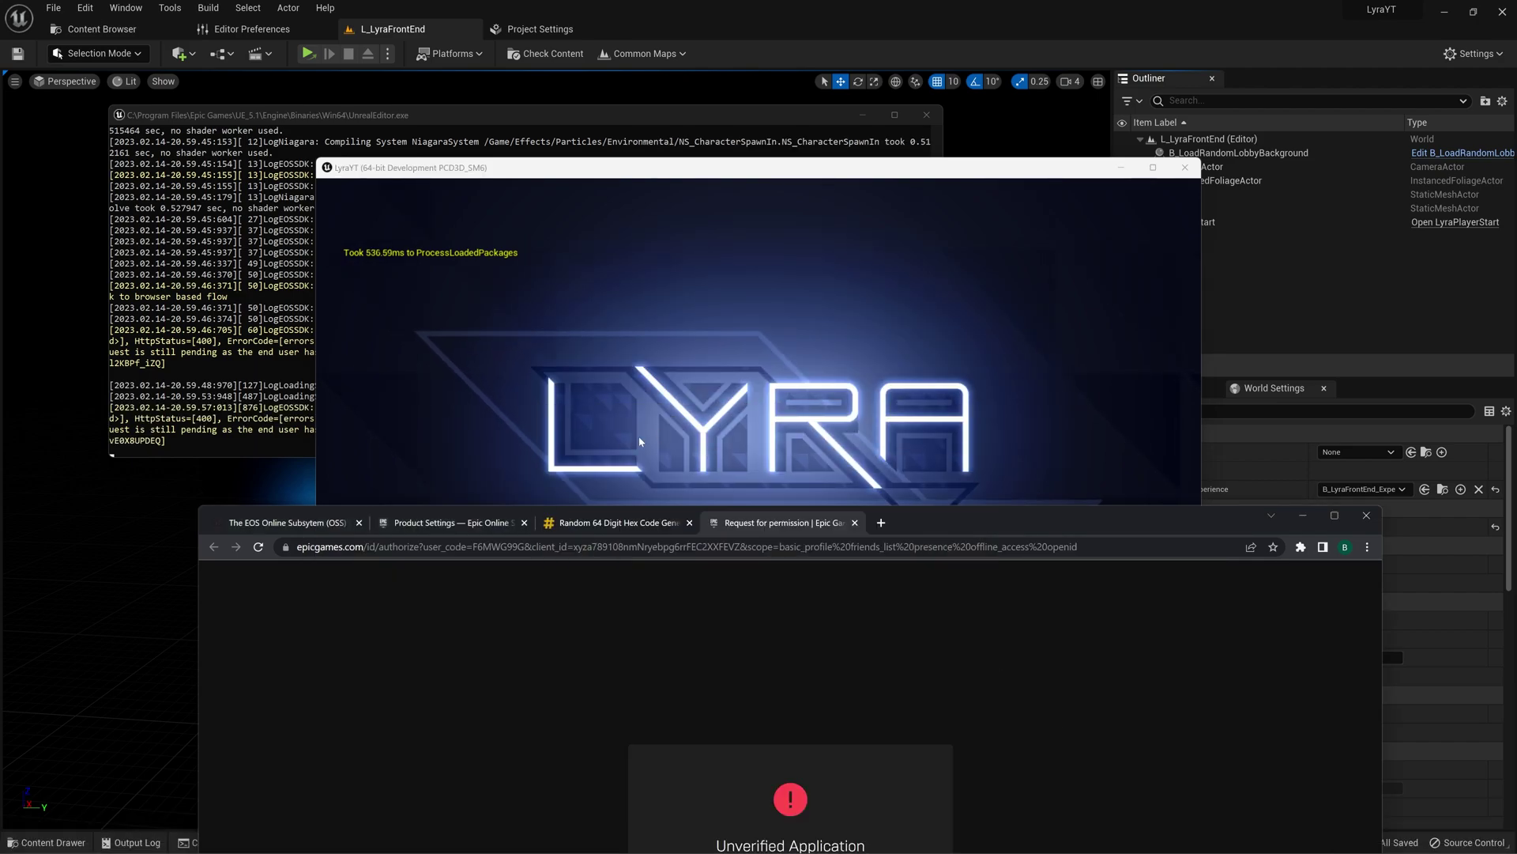
drag(926, 523, 1083, 84)
click(758, 692)
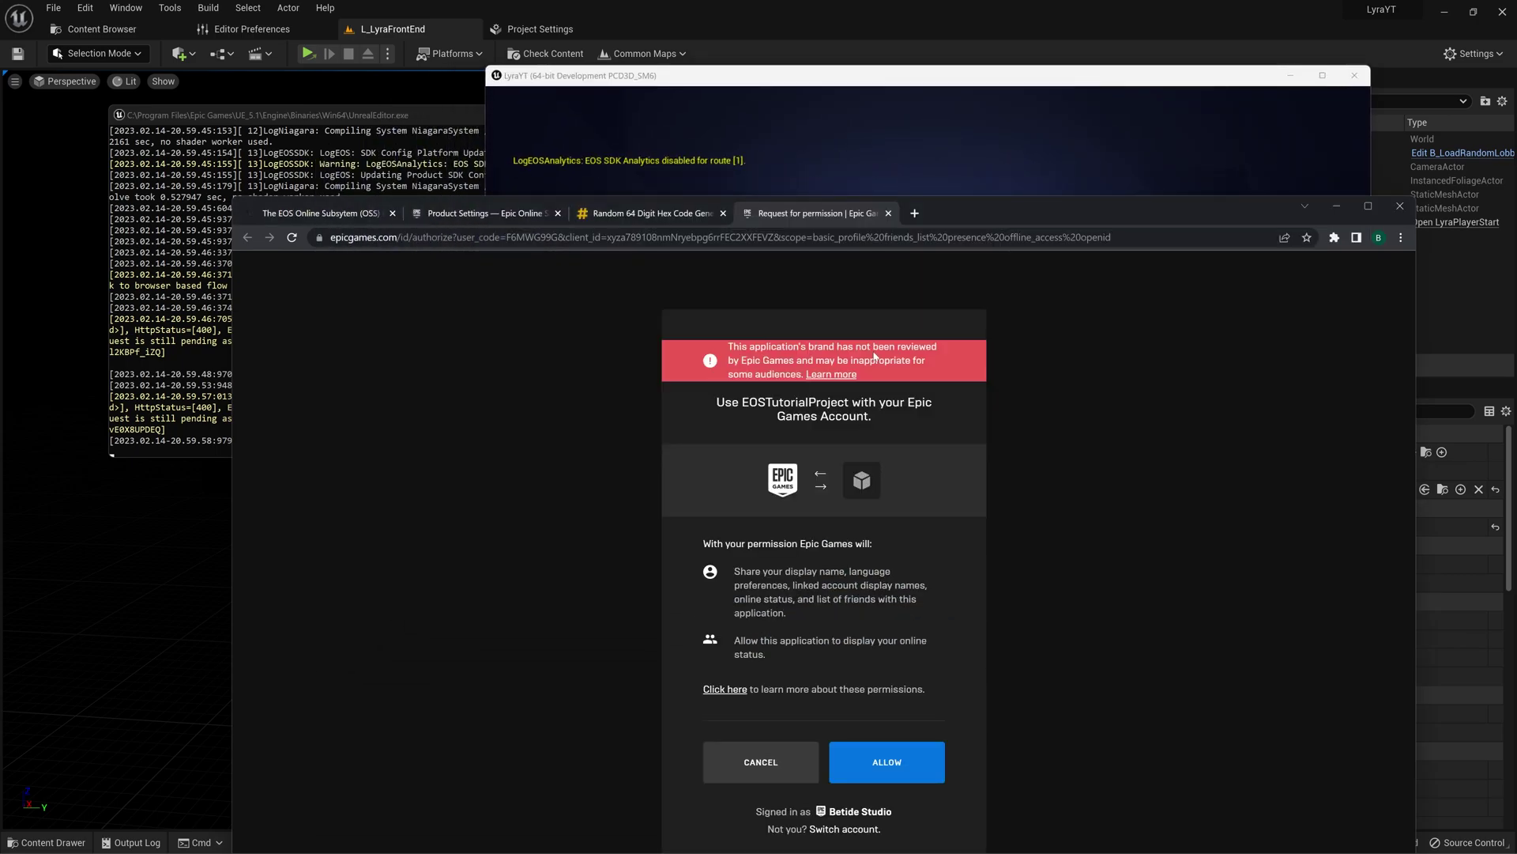
drag(972, 218, 966, 148)
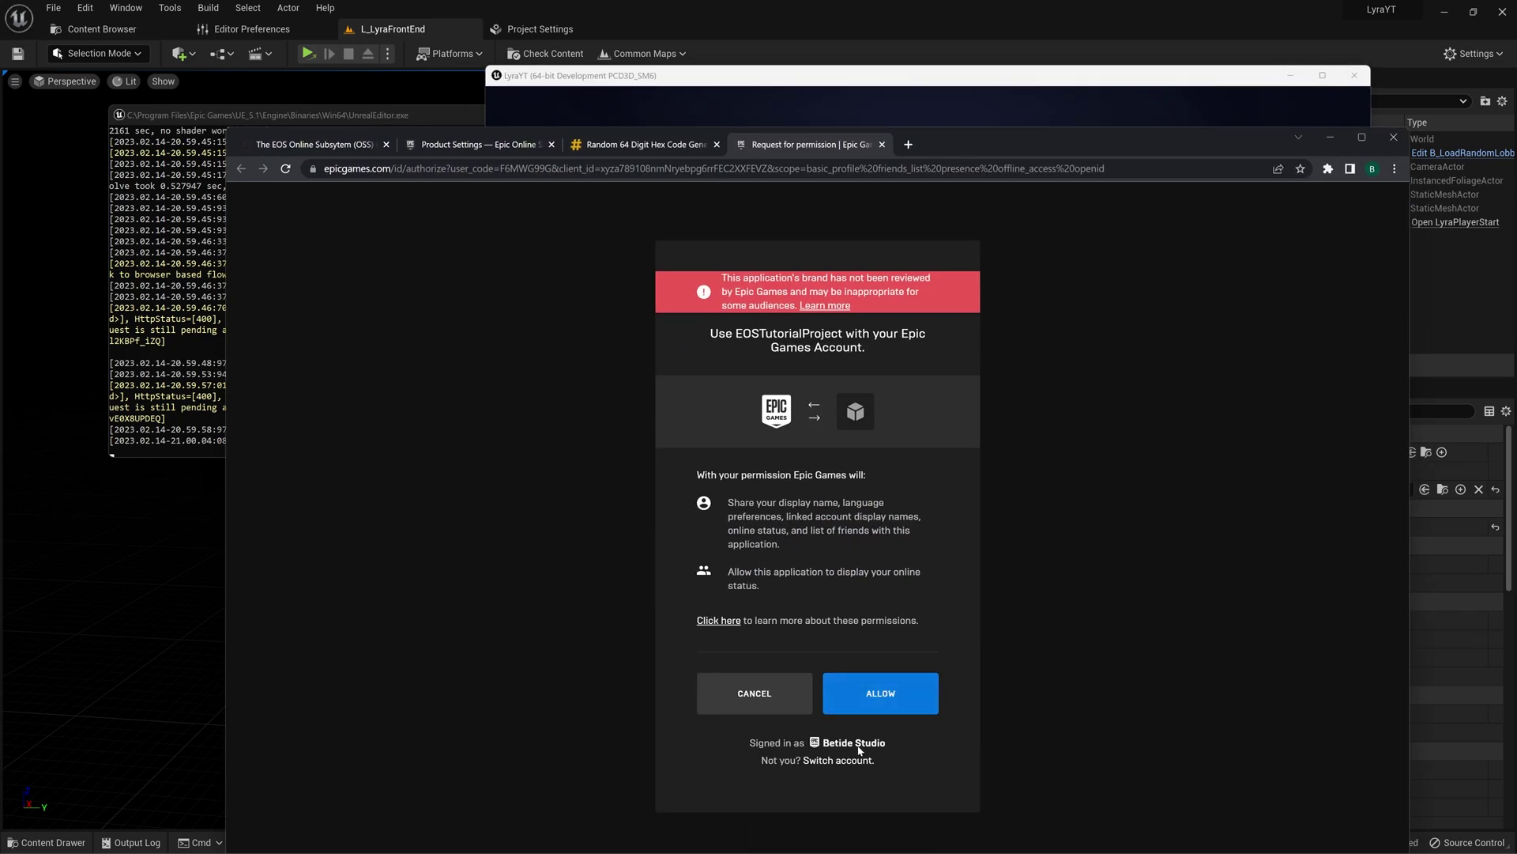
click(418, 107)
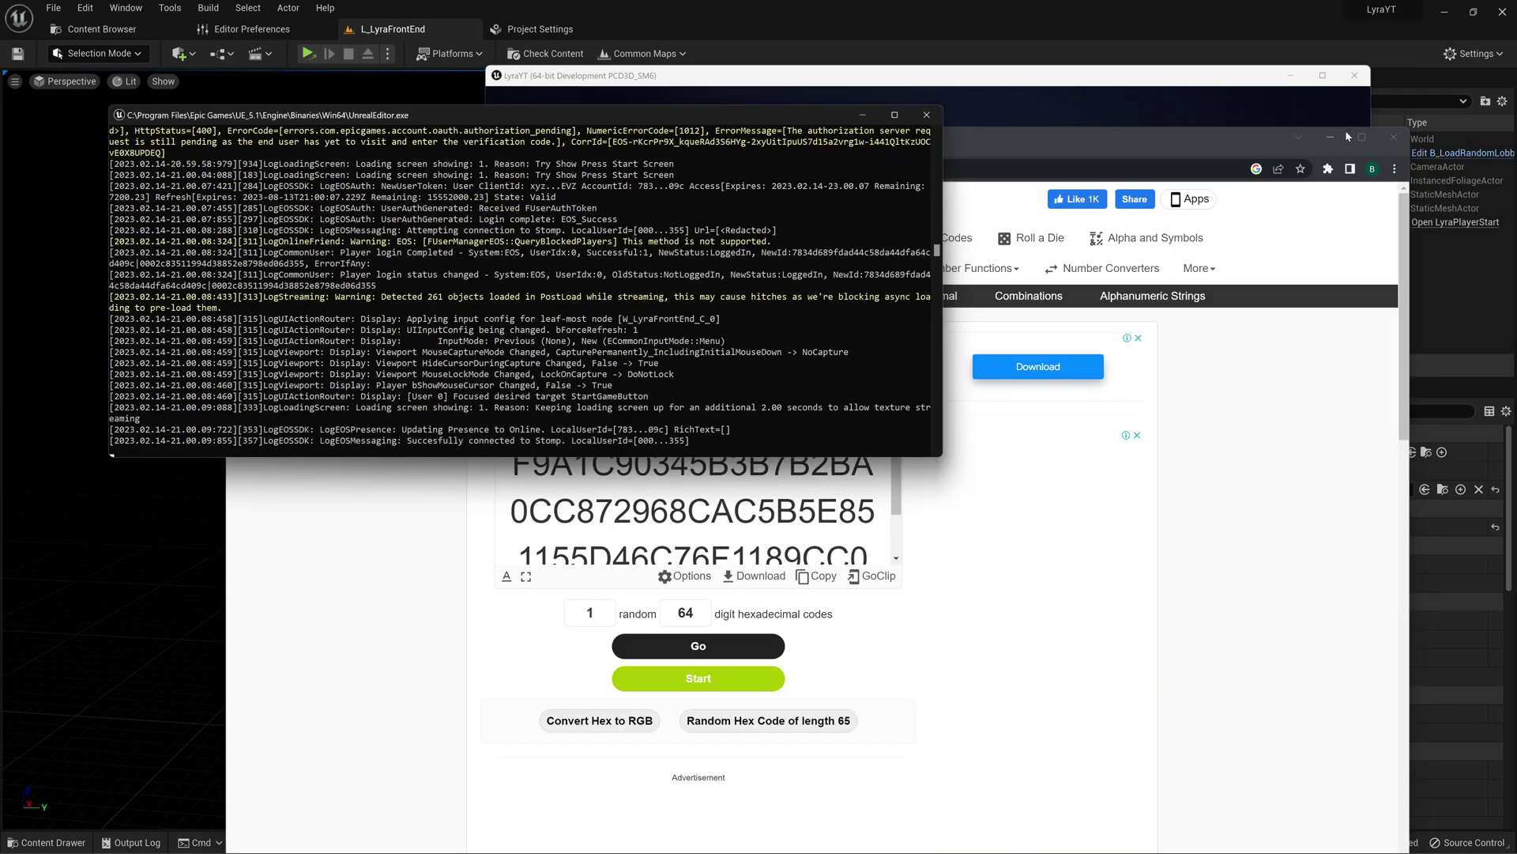
Verify 'Login complete: EOS_Success' in the console log, then return to the Lyra main menu.
click(1067, 92)
click(1040, 83)
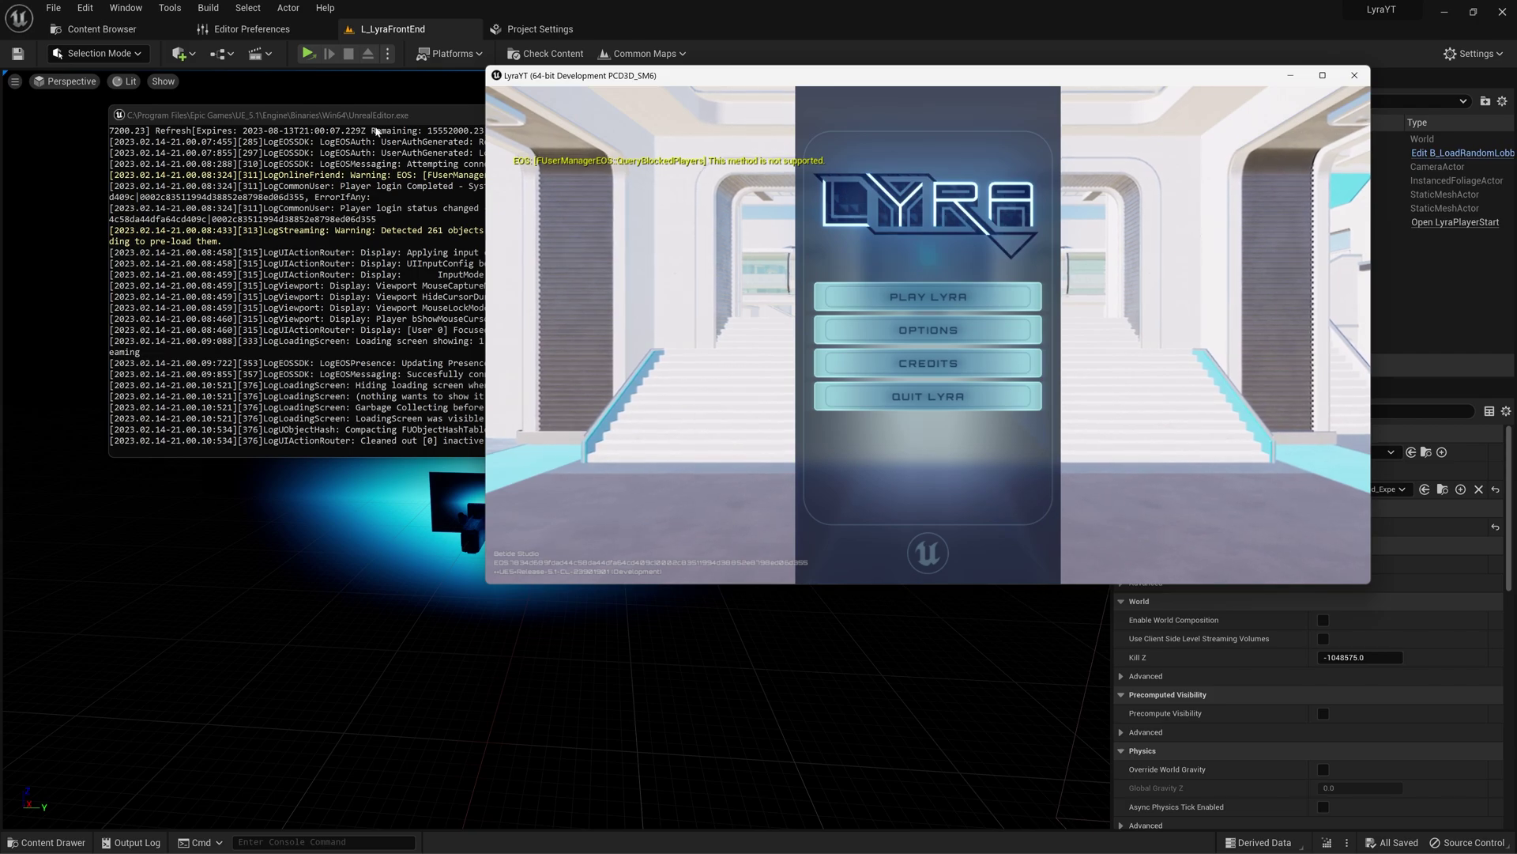
click(385, 117)
scroll(532, 254, up, 4)
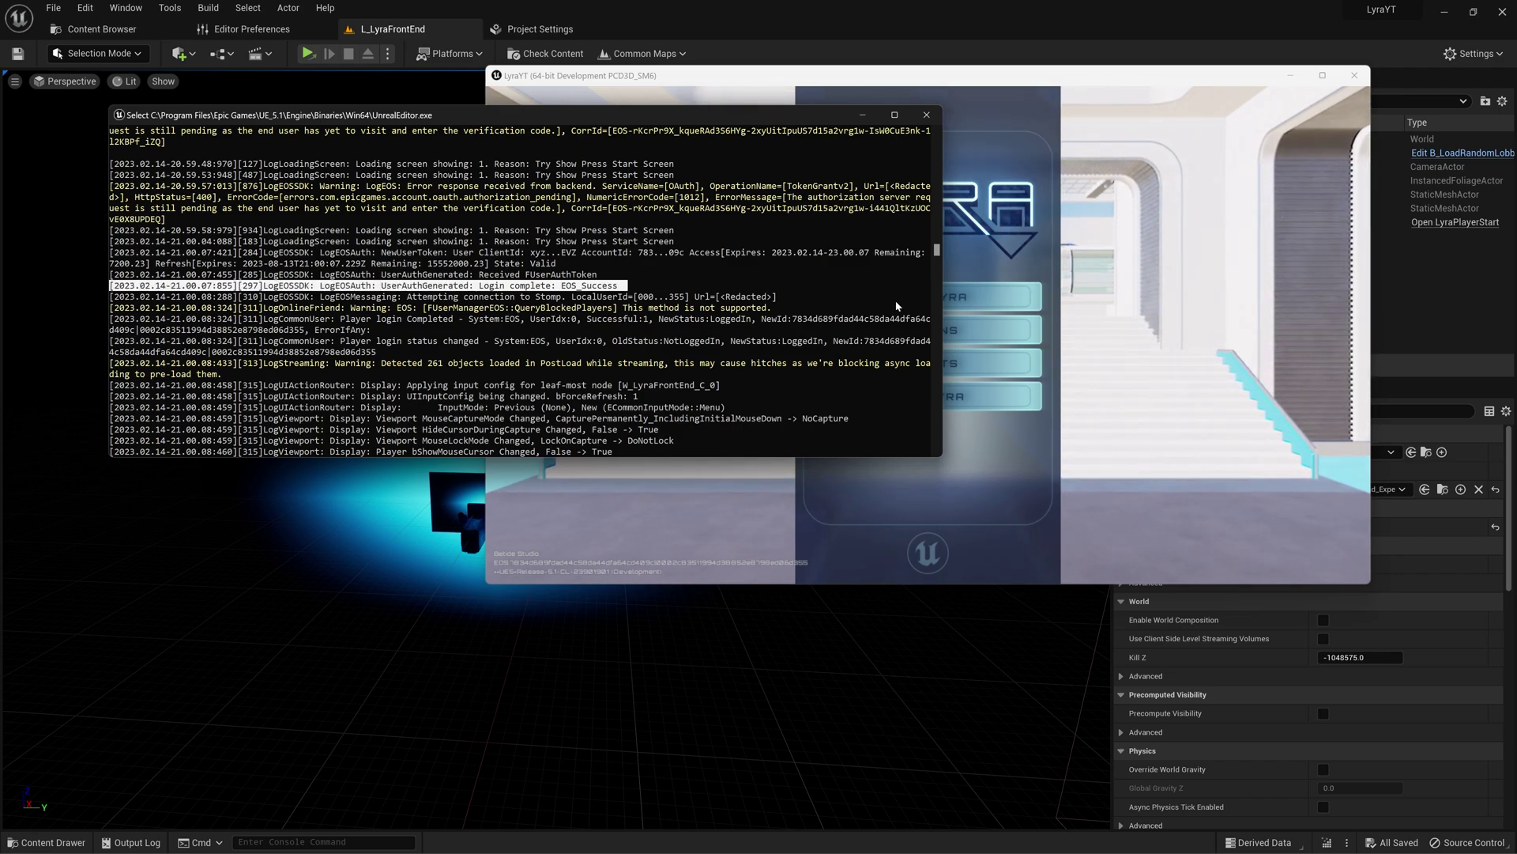
key(ctrl+c)
click(971, 405)
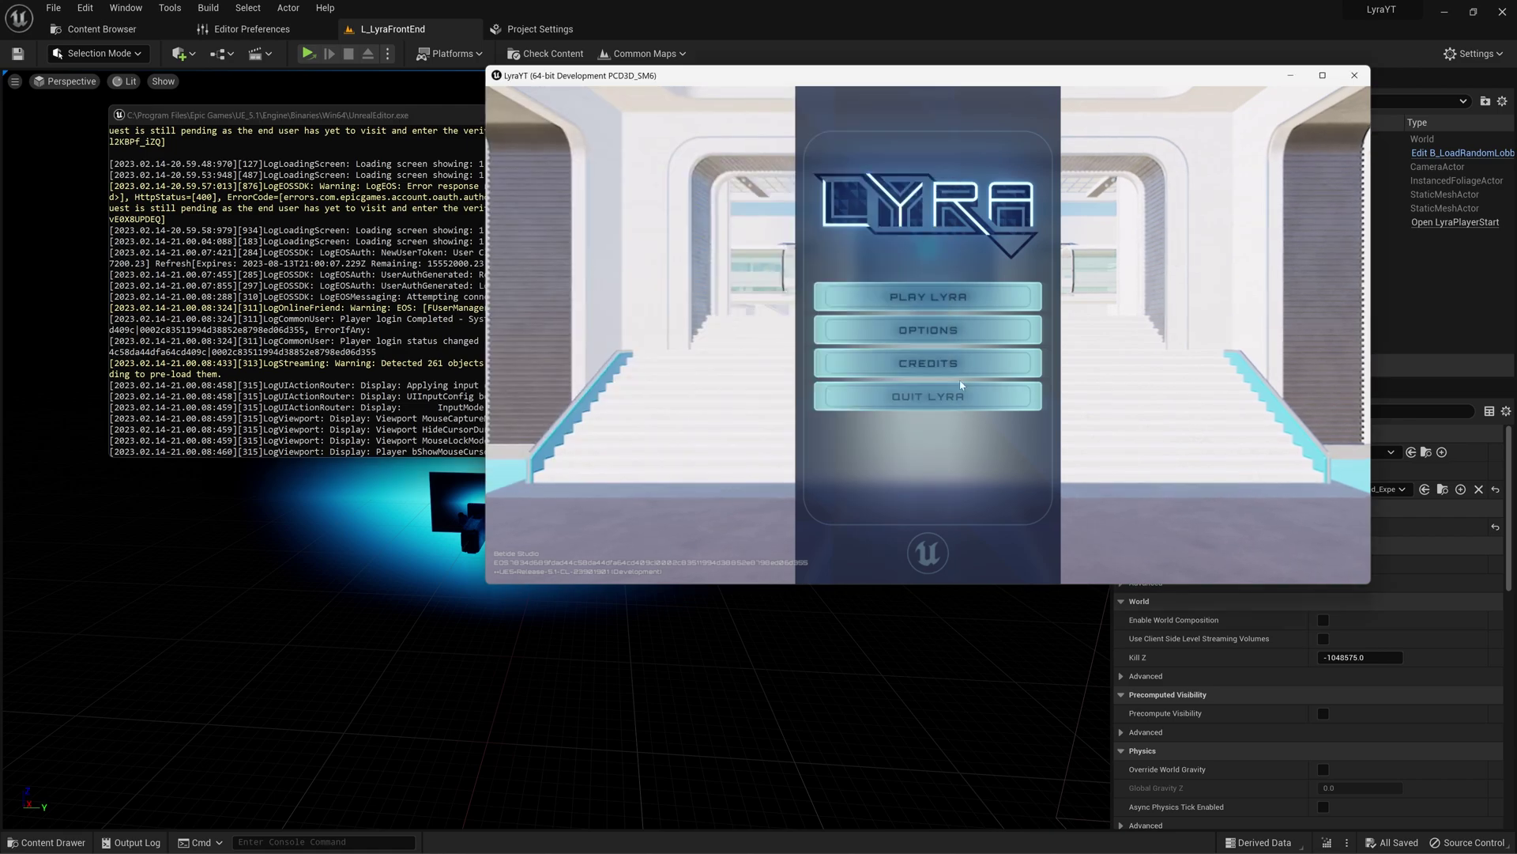
click(928, 297)
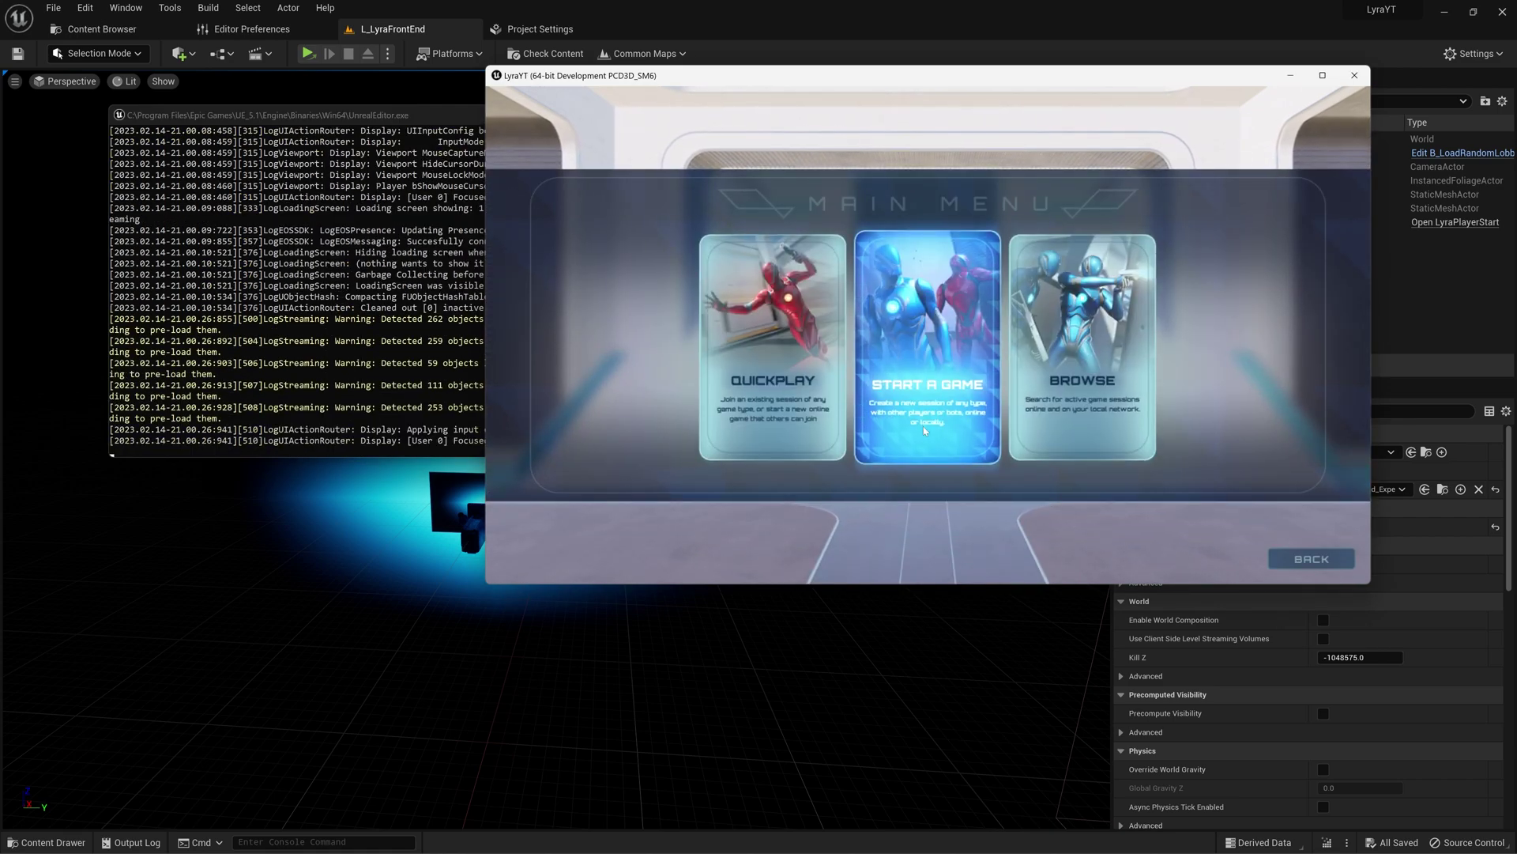
Host an online Control match on Convolution from the client.
click(919, 361)
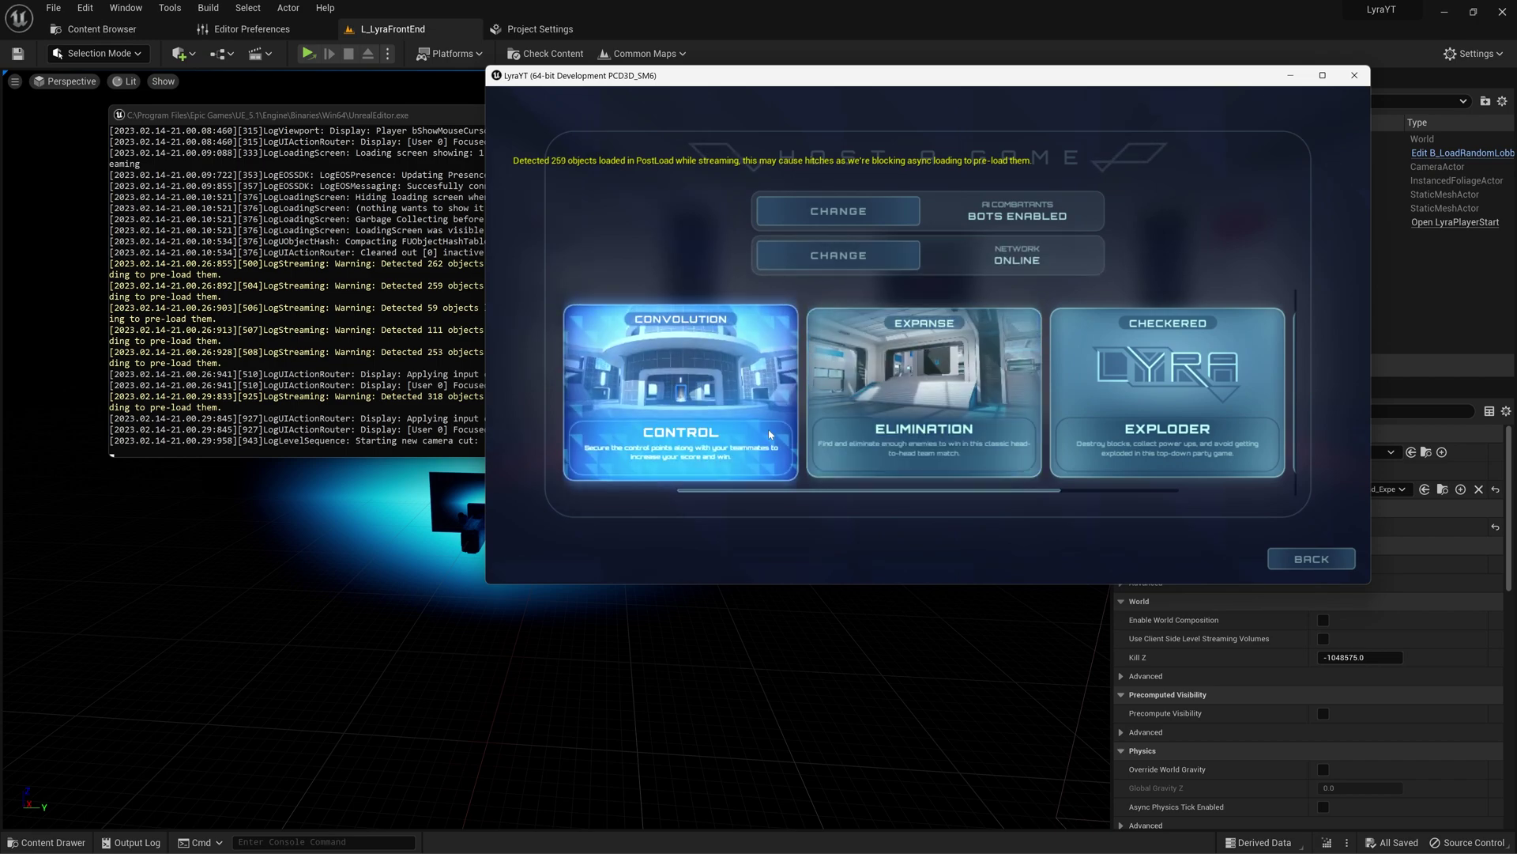
click(770, 434)
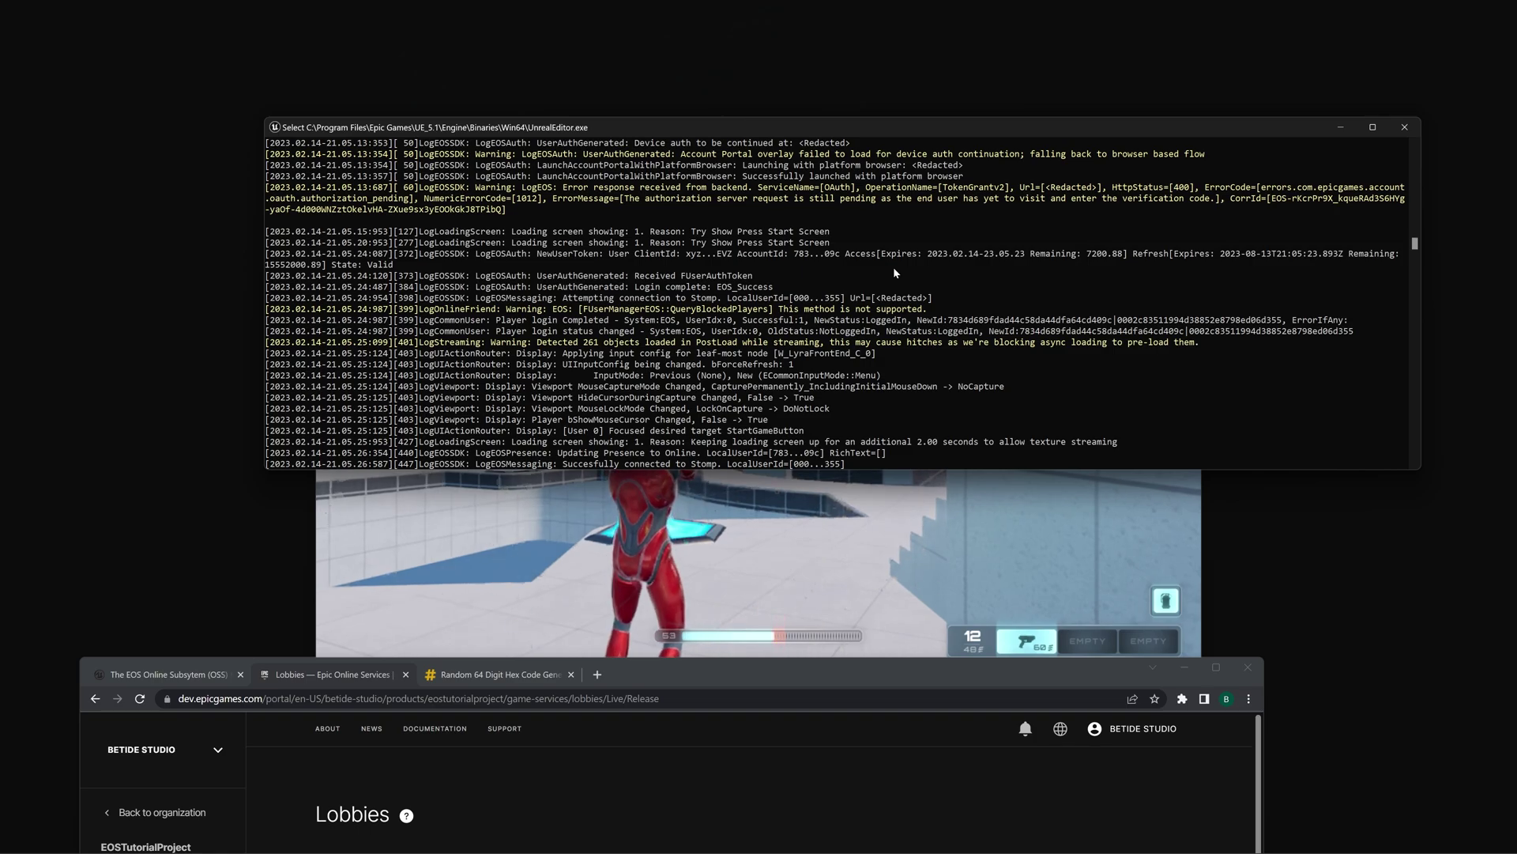
scroll(818, 225, up, 7)
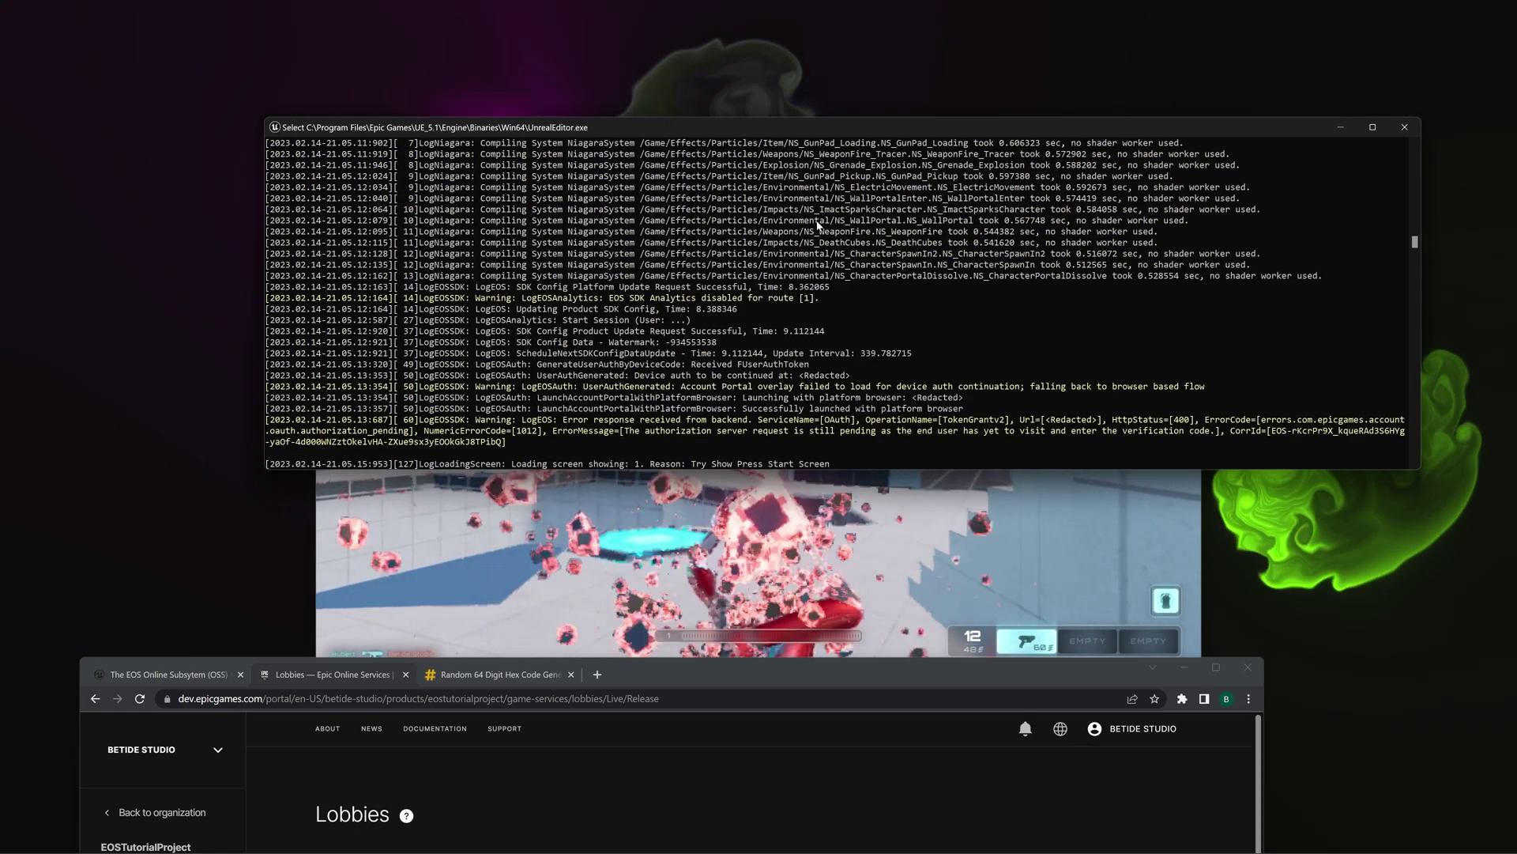
Select and copy the player's NewId product user ID from the console login log.
scroll(818, 225, up, 10)
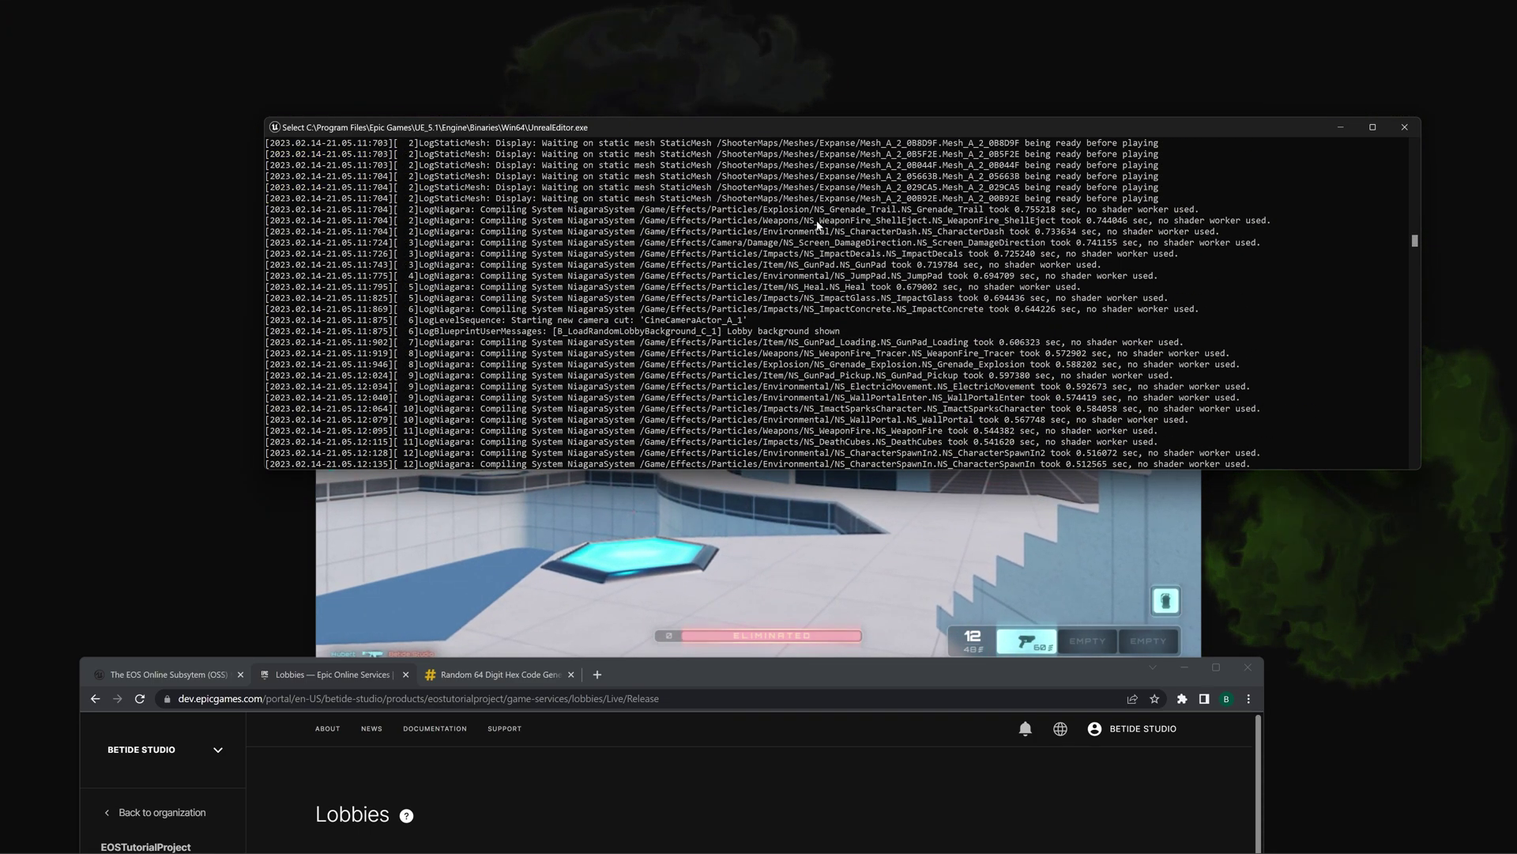
scroll(806, 251, down, 15)
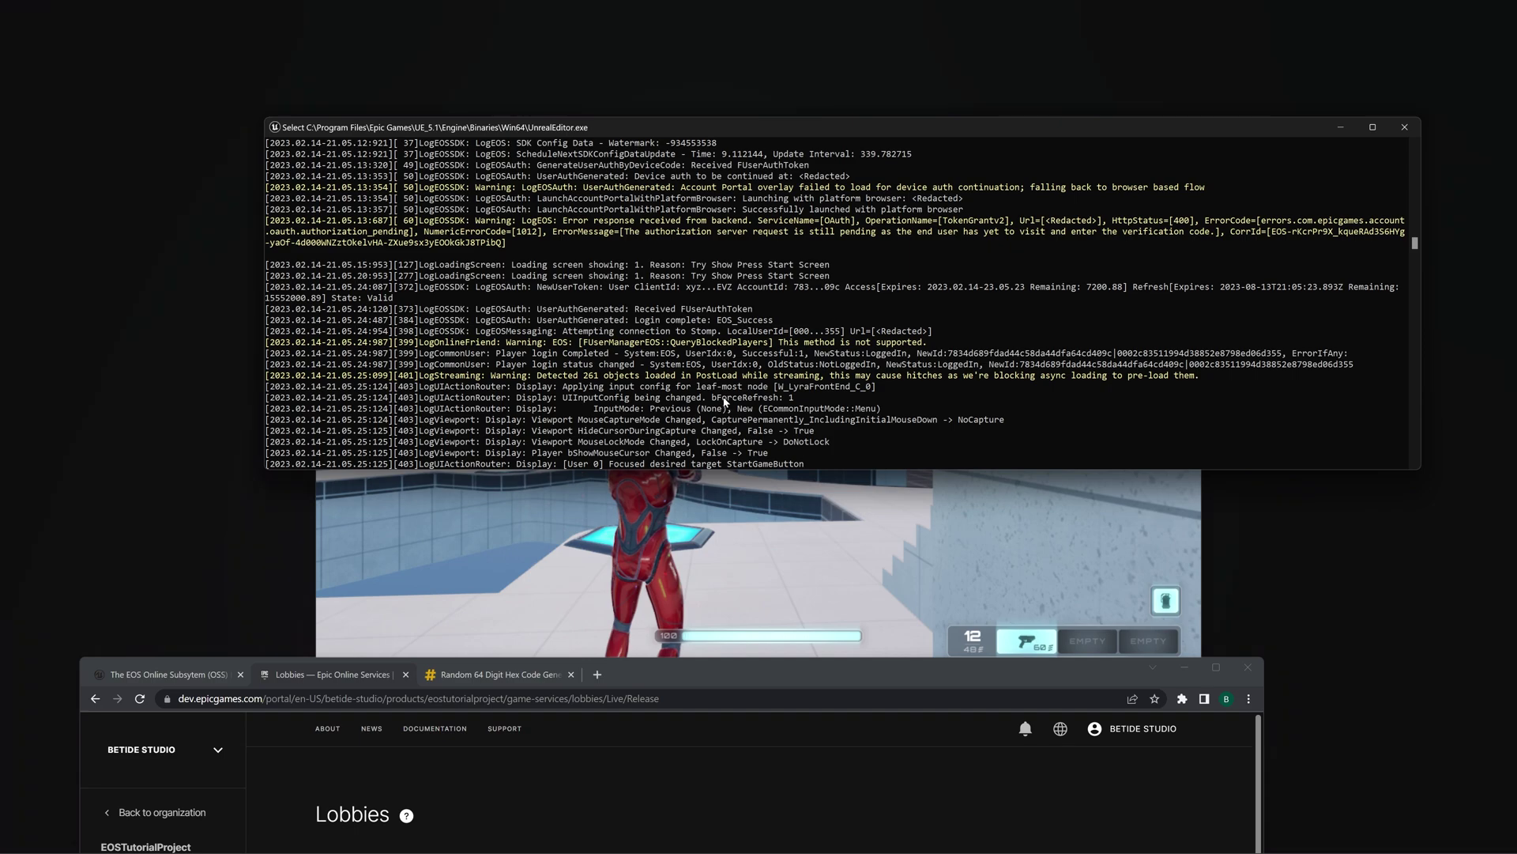
drag(951, 355, 1282, 358)
click(1119, 354)
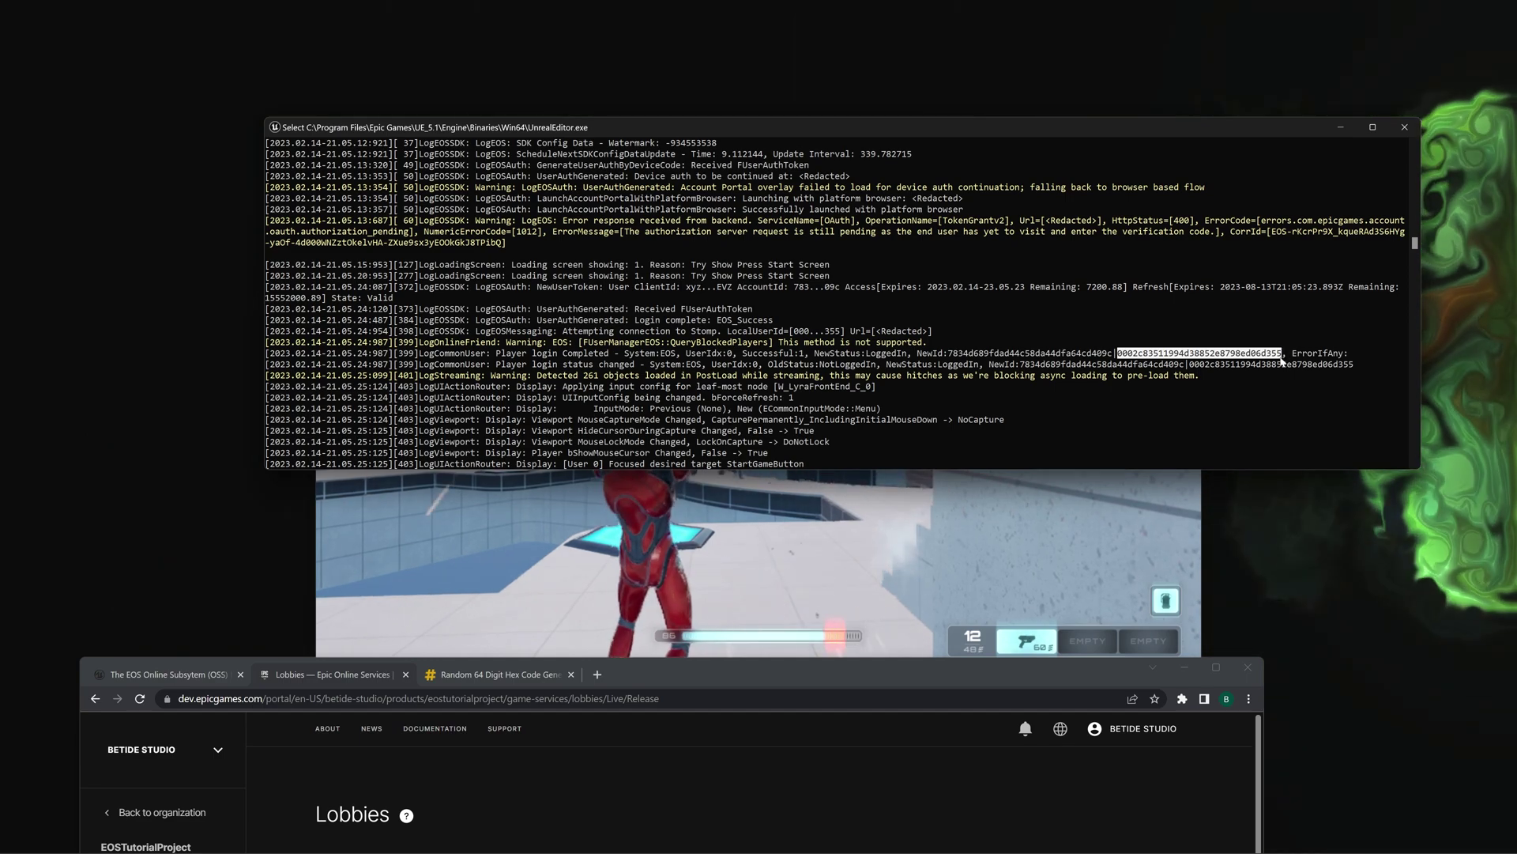
right_click(1282, 357)
Search Lobbies by the pasted Player ID and inspect the found public lobby (1 of 16 players).
mouse_move(873, 840)
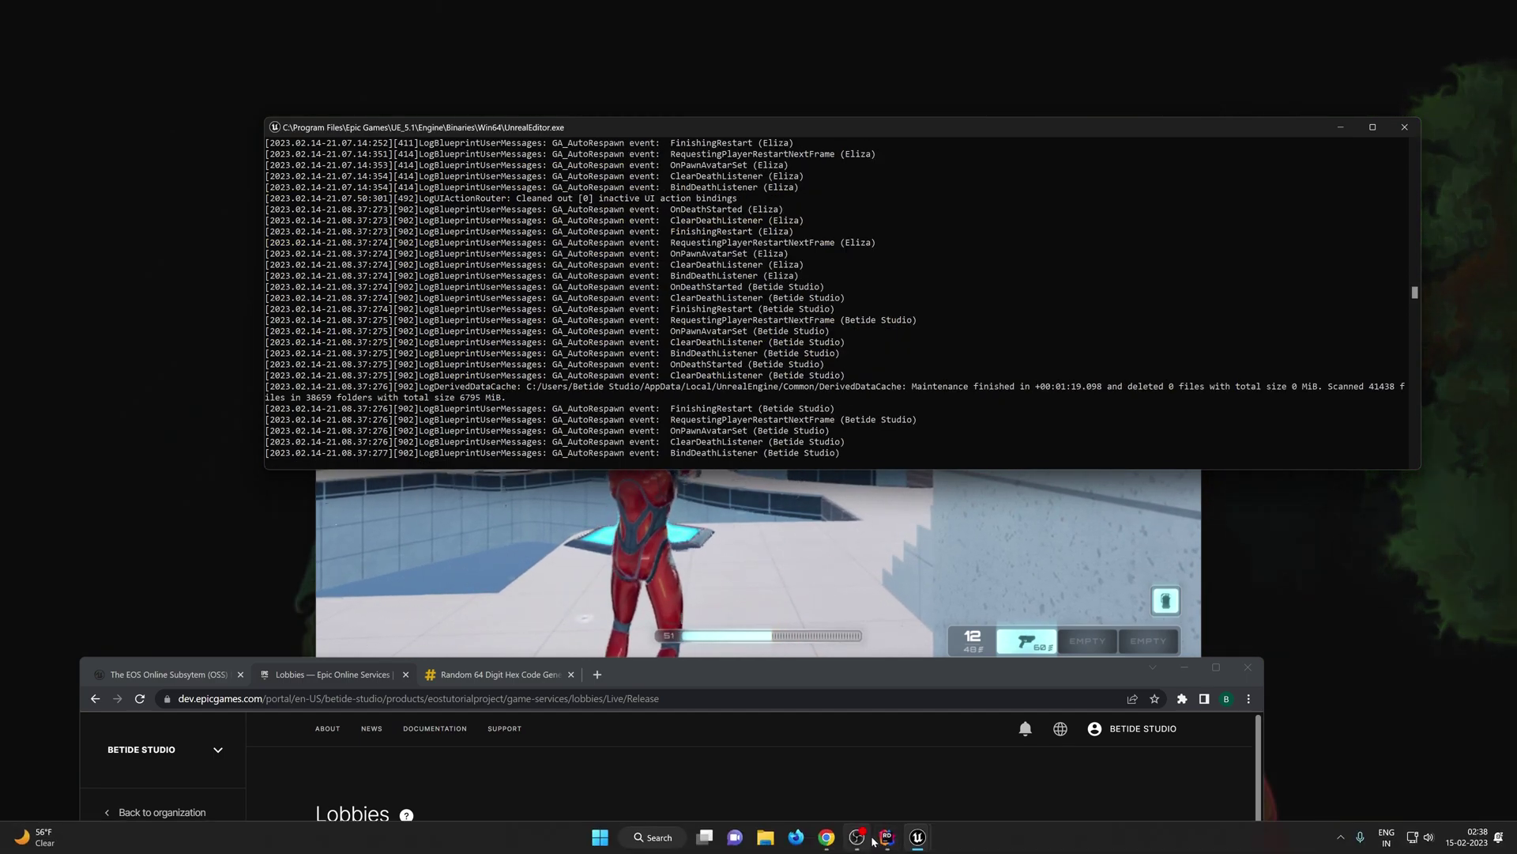
click(827, 836)
drag(713, 678, 775, 110)
click(466, 381)
click(478, 444)
key(Tab)
text(0002c83511994d38852e8798ed06d355)
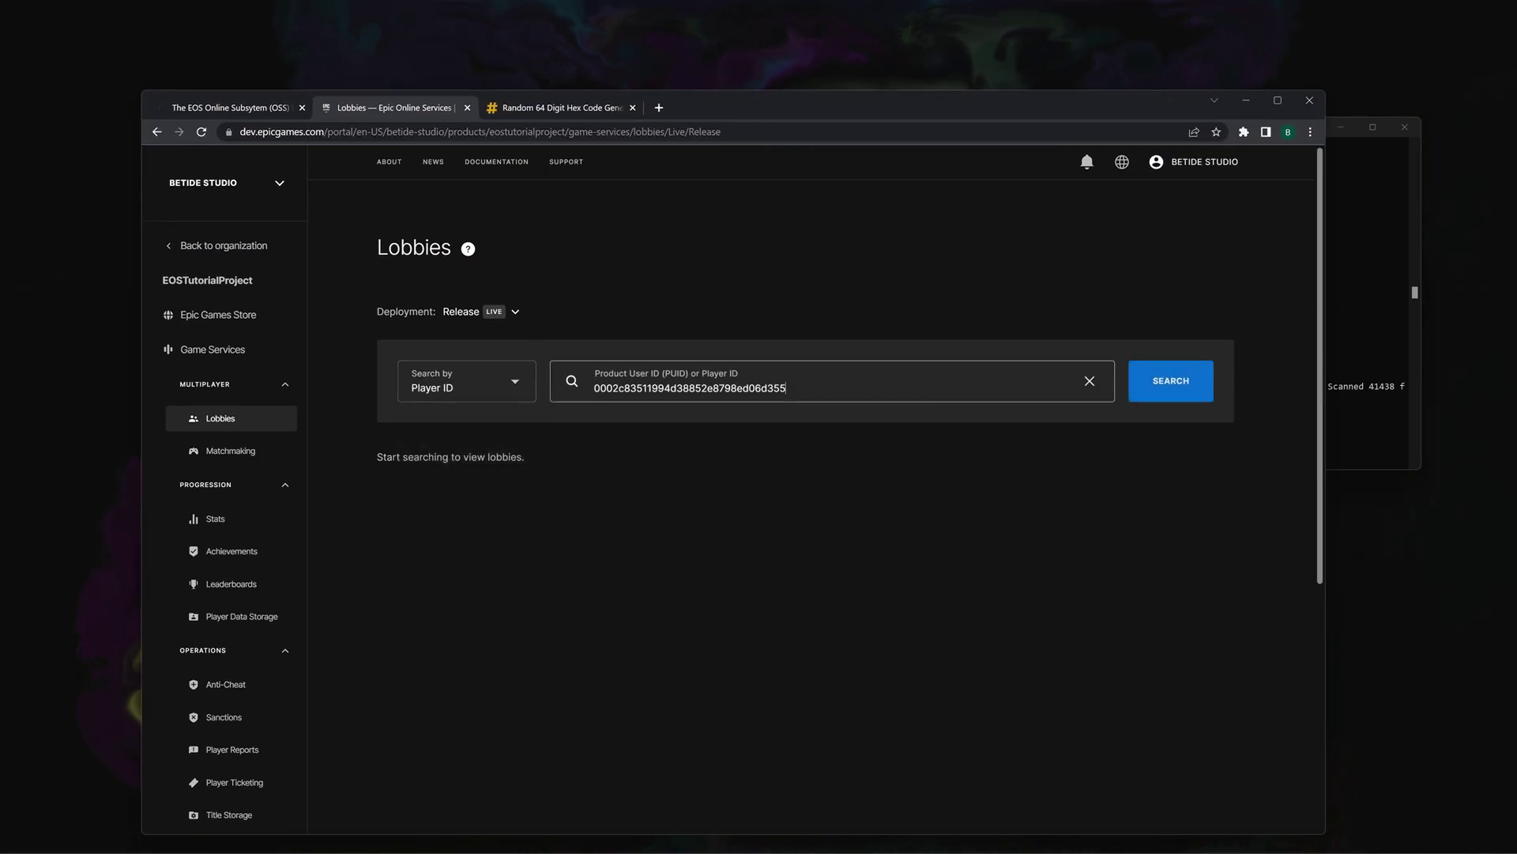
click(1172, 395)
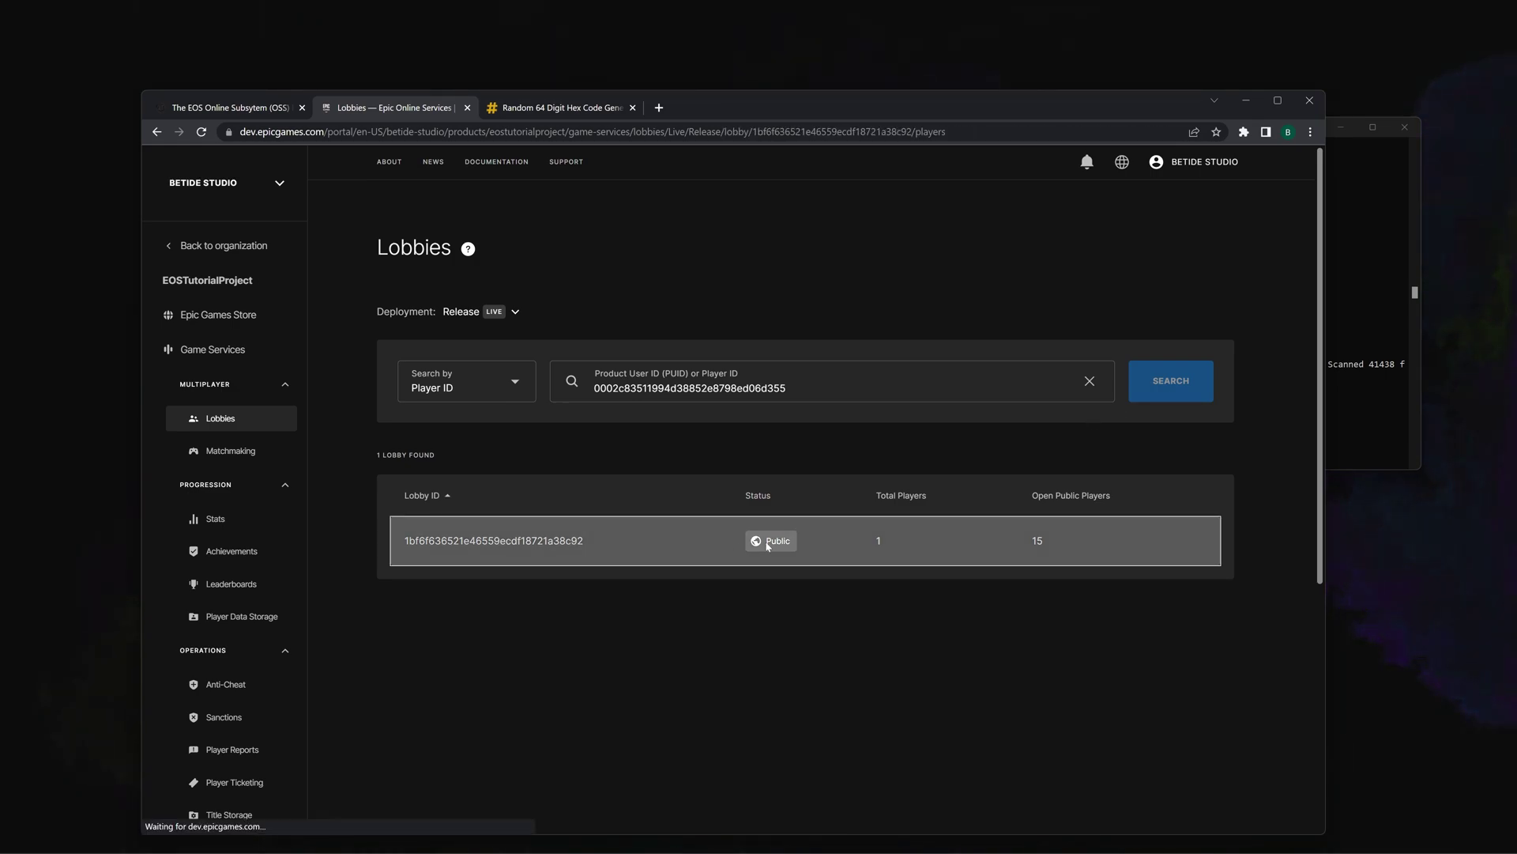
click(767, 544)
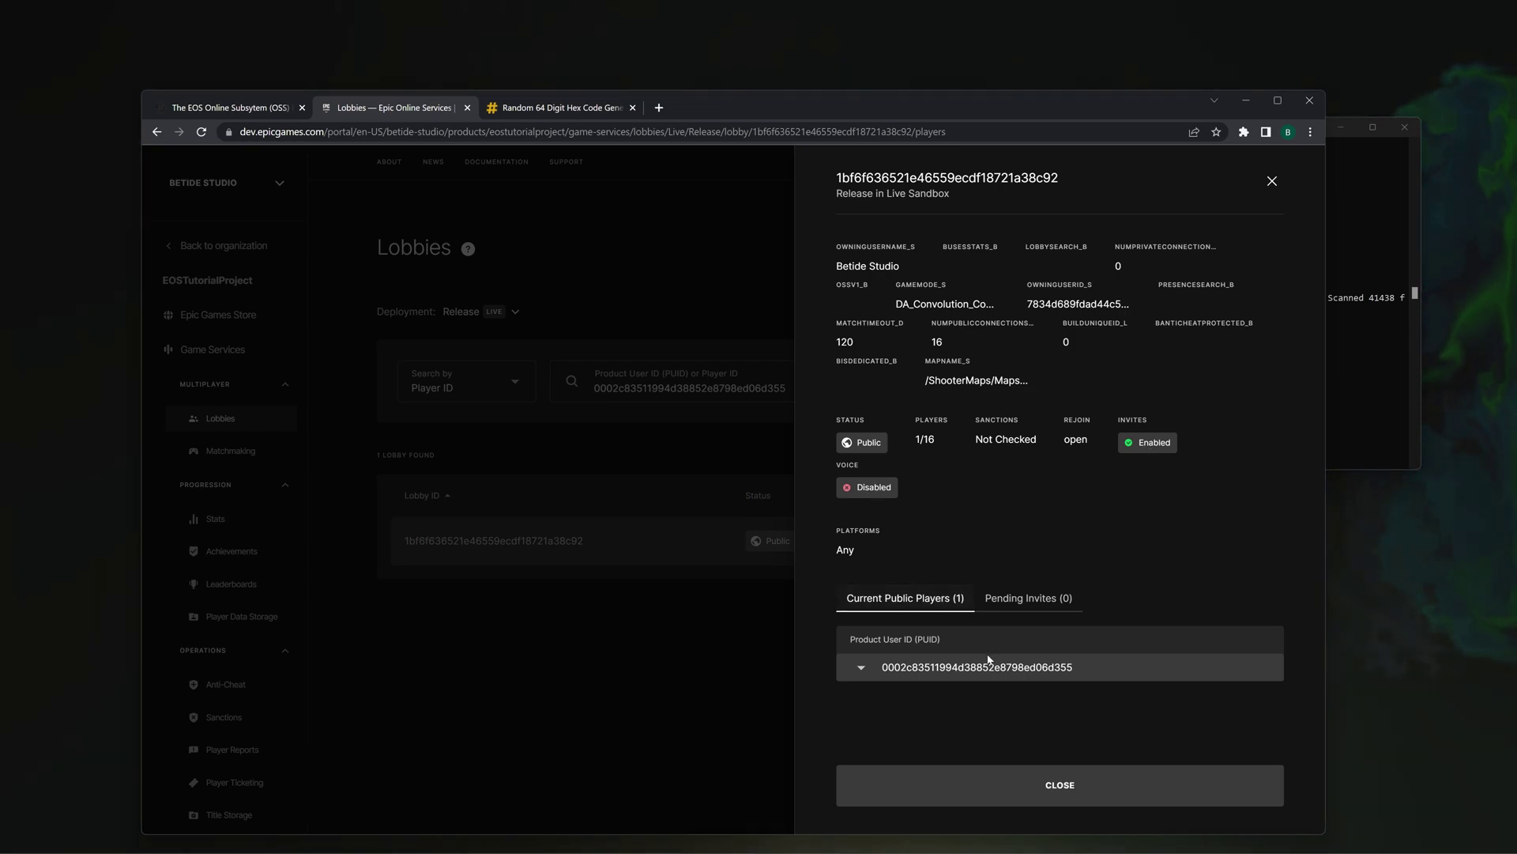
click(733, 455)
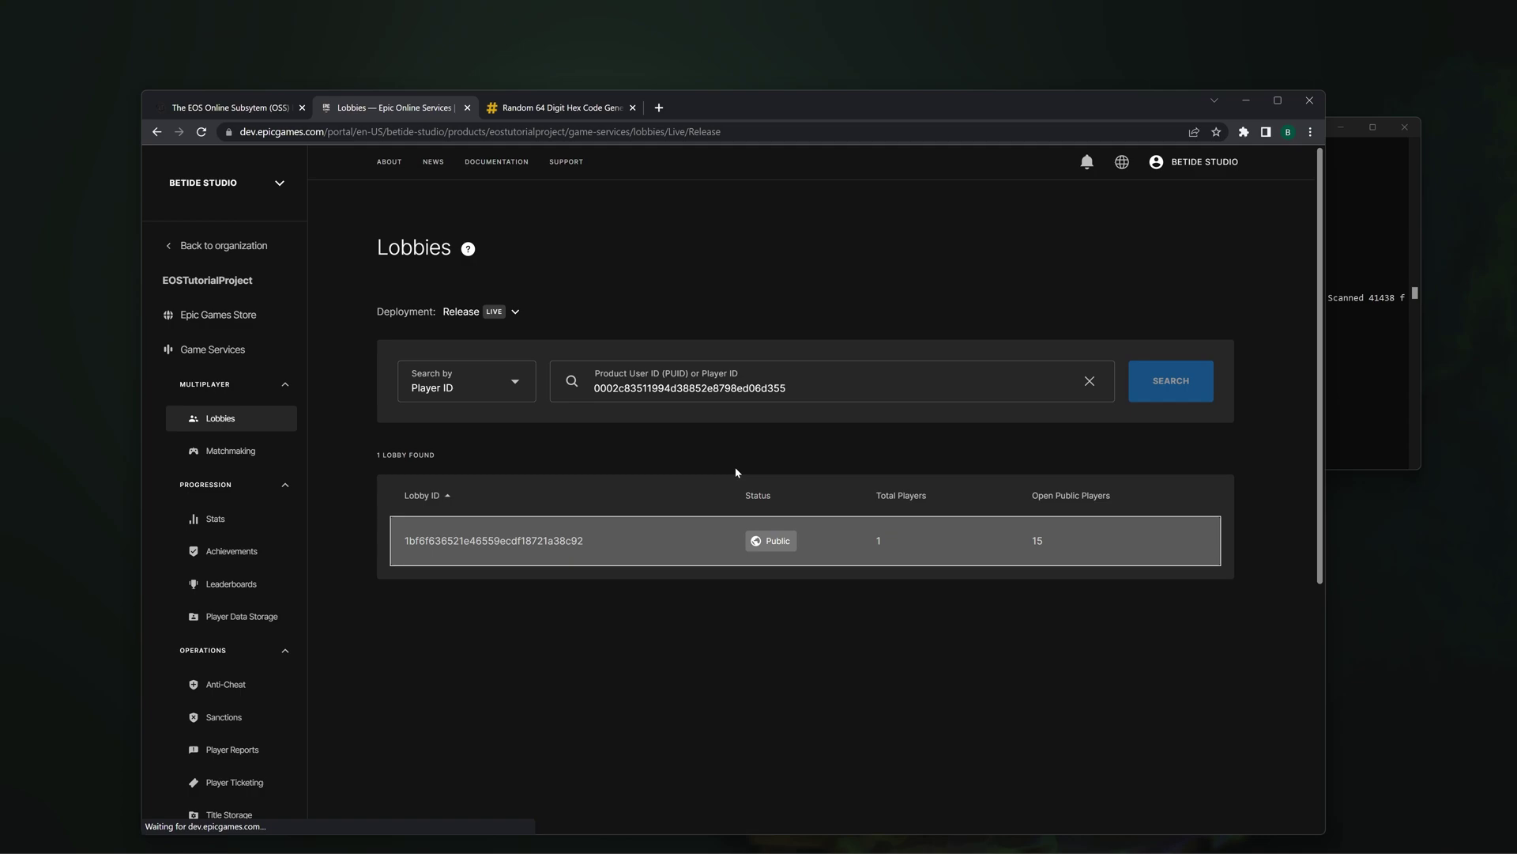
Set Number of Players to two and launch them as Standalone Game clients.
mouse_move(782, 104)
mouse_down()
mouse_move(1212, 405)
mouse_move(1056, 487)
mouse_move(781, 79)
mouse_up()
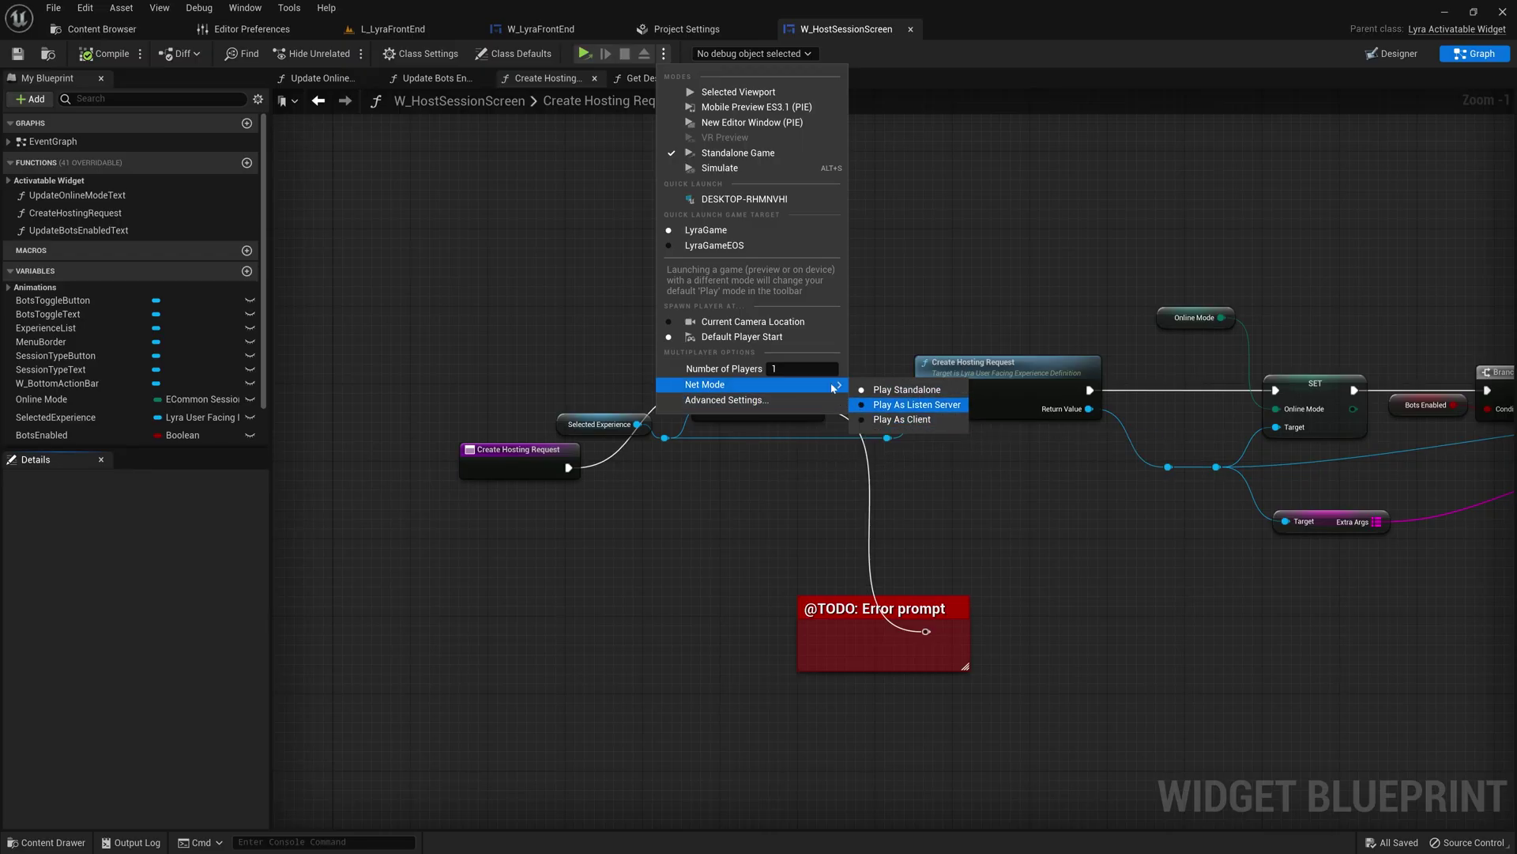
click(802, 369)
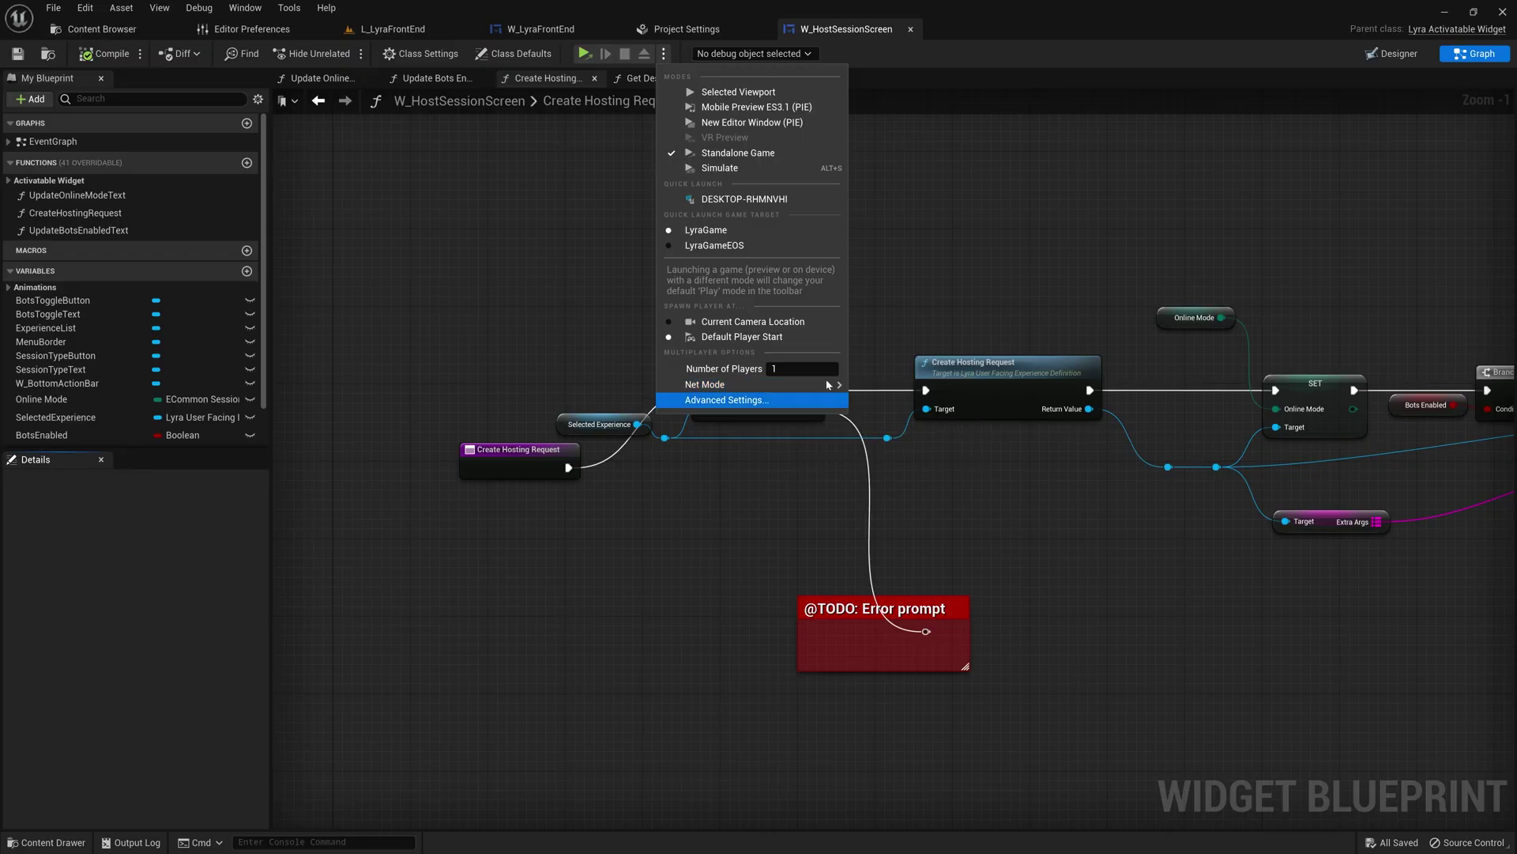
click(733, 154)
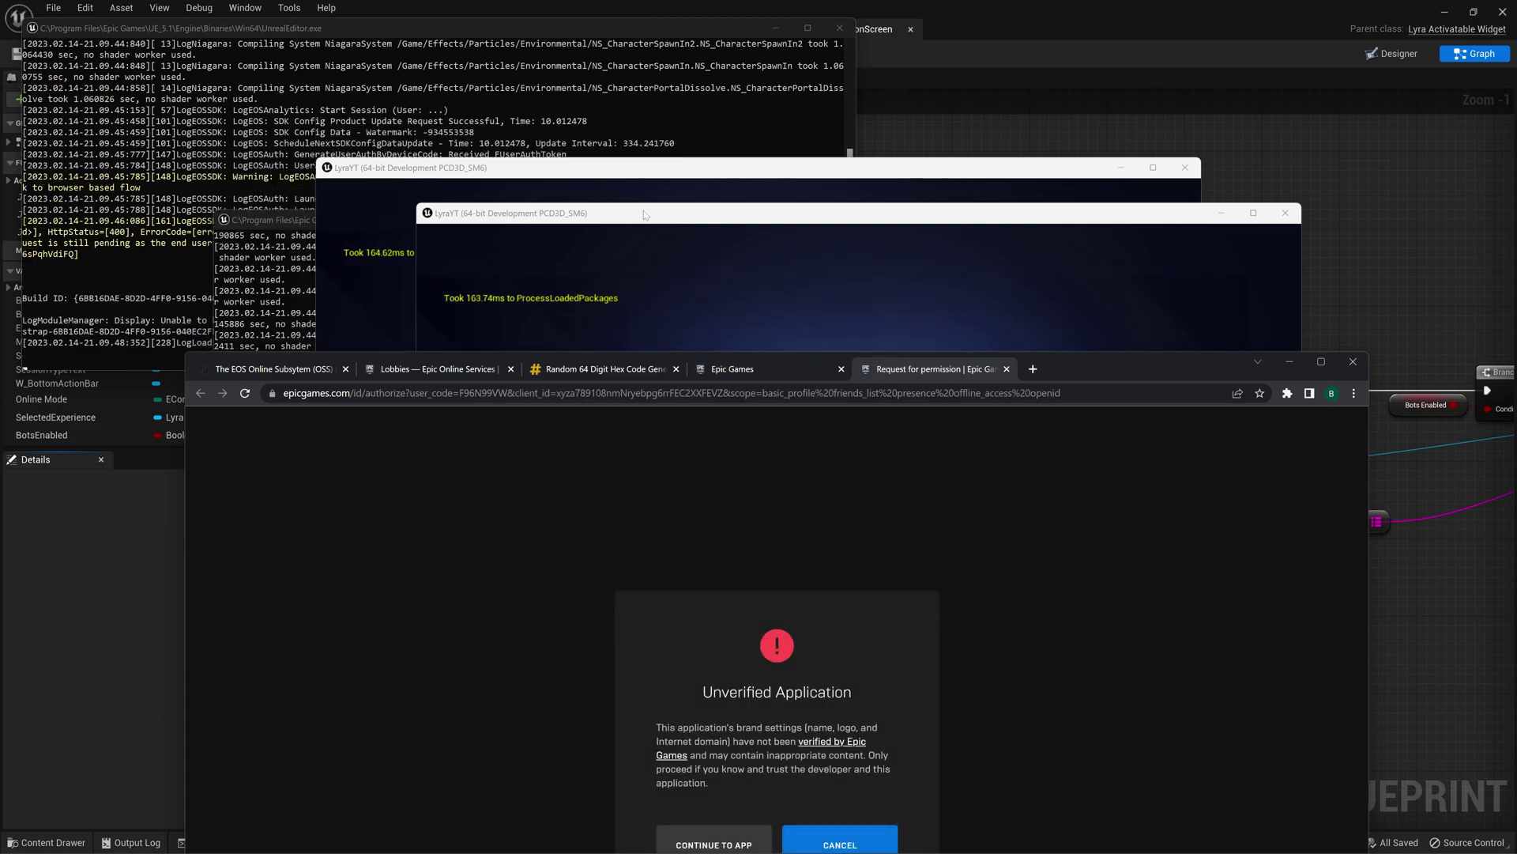
Continue to App and Allow EOSTutorialProject for both clients' Epic logins, then minimise Chrome.
drag(1106, 379, 1093, 195)
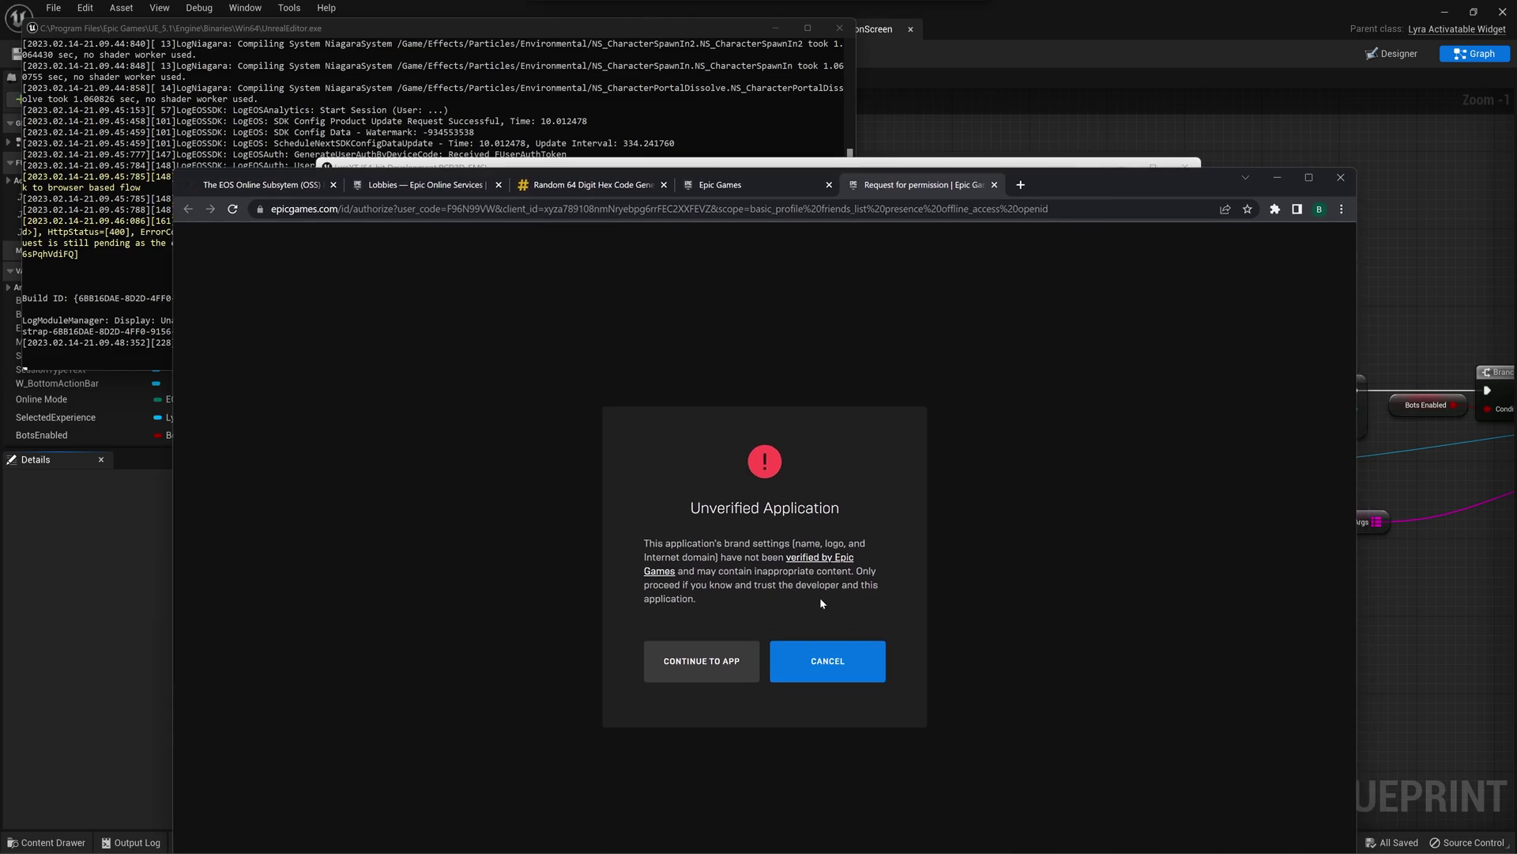
click(741, 663)
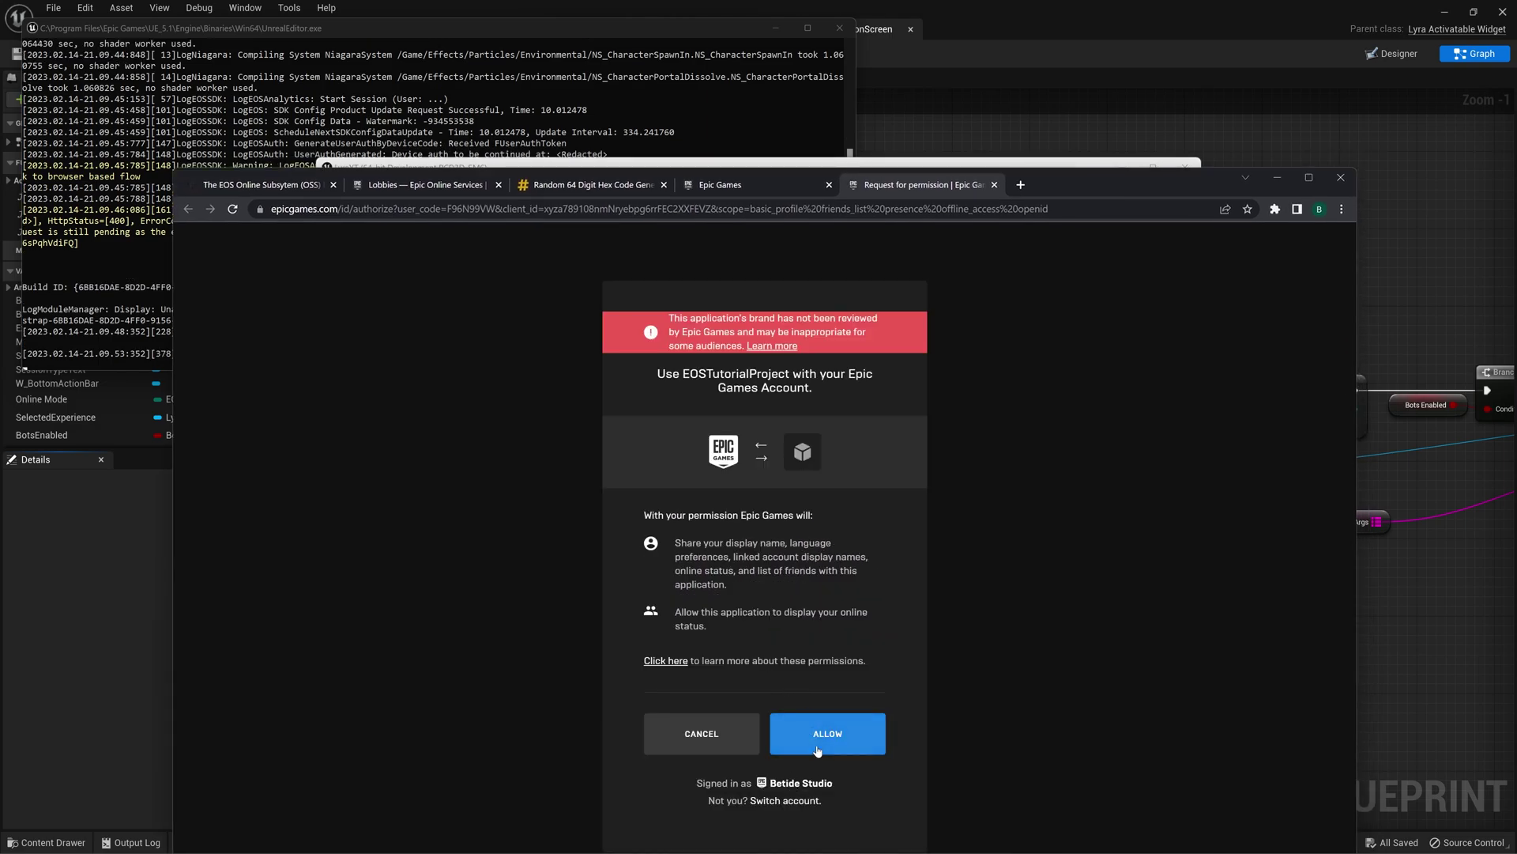
drag(1056, 188, 1065, 358)
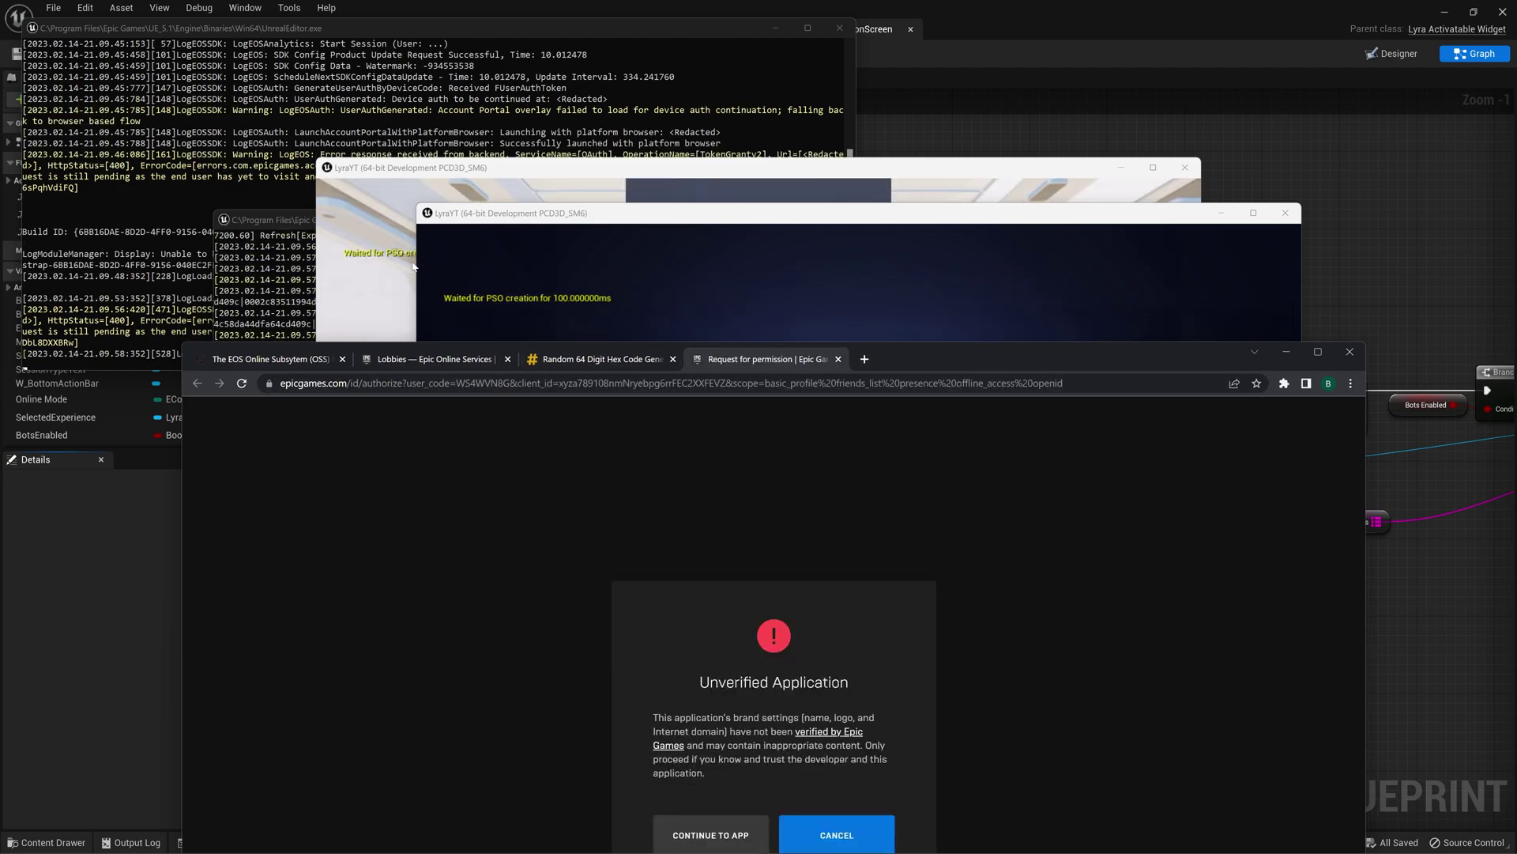
click(625, 359)
click(781, 358)
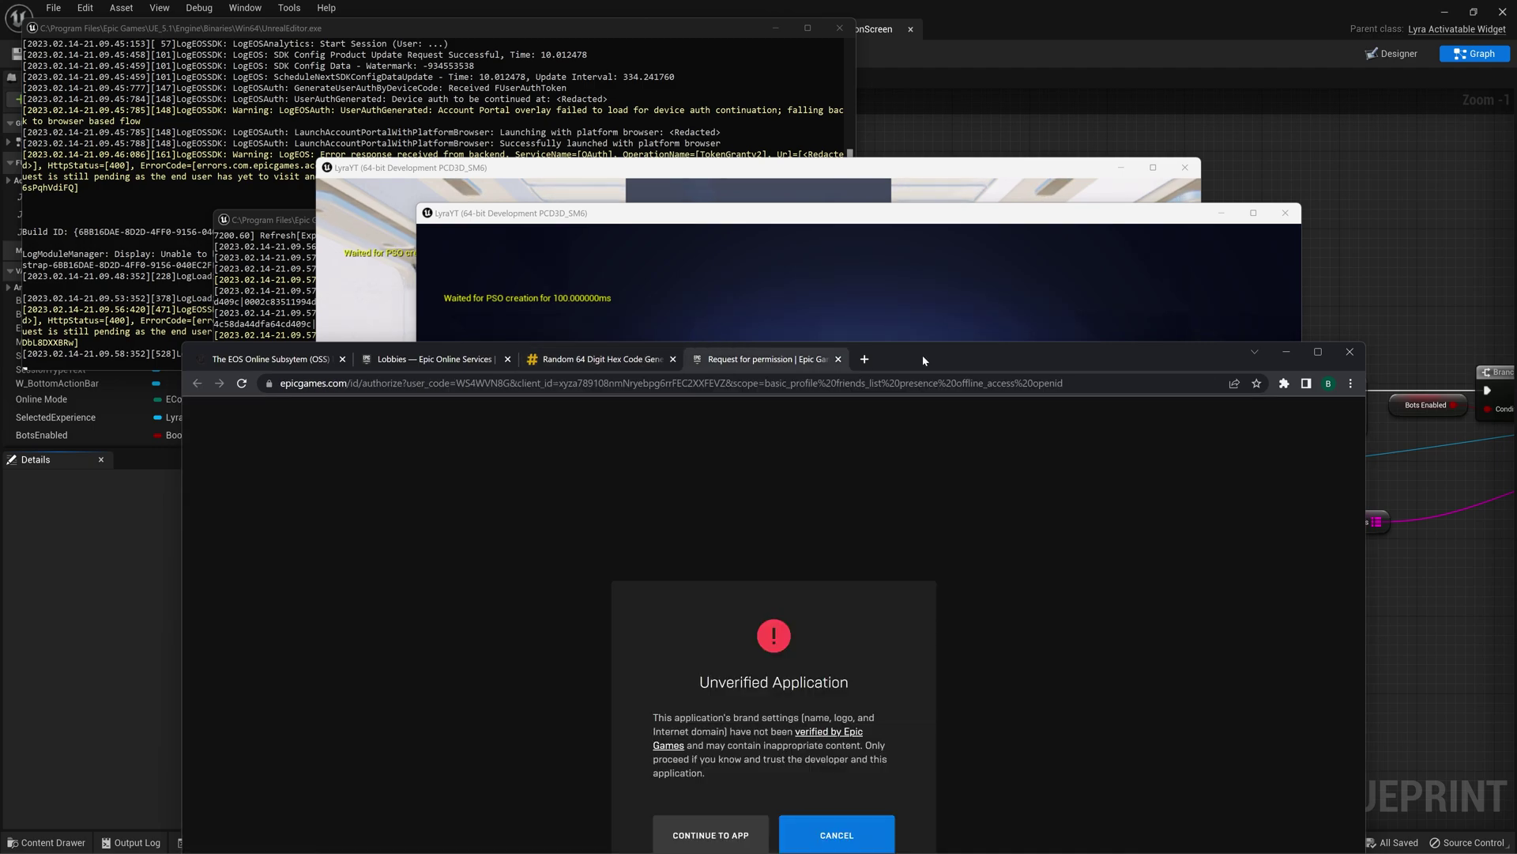
drag(923, 360, 971, 166)
click(751, 644)
click(830, 780)
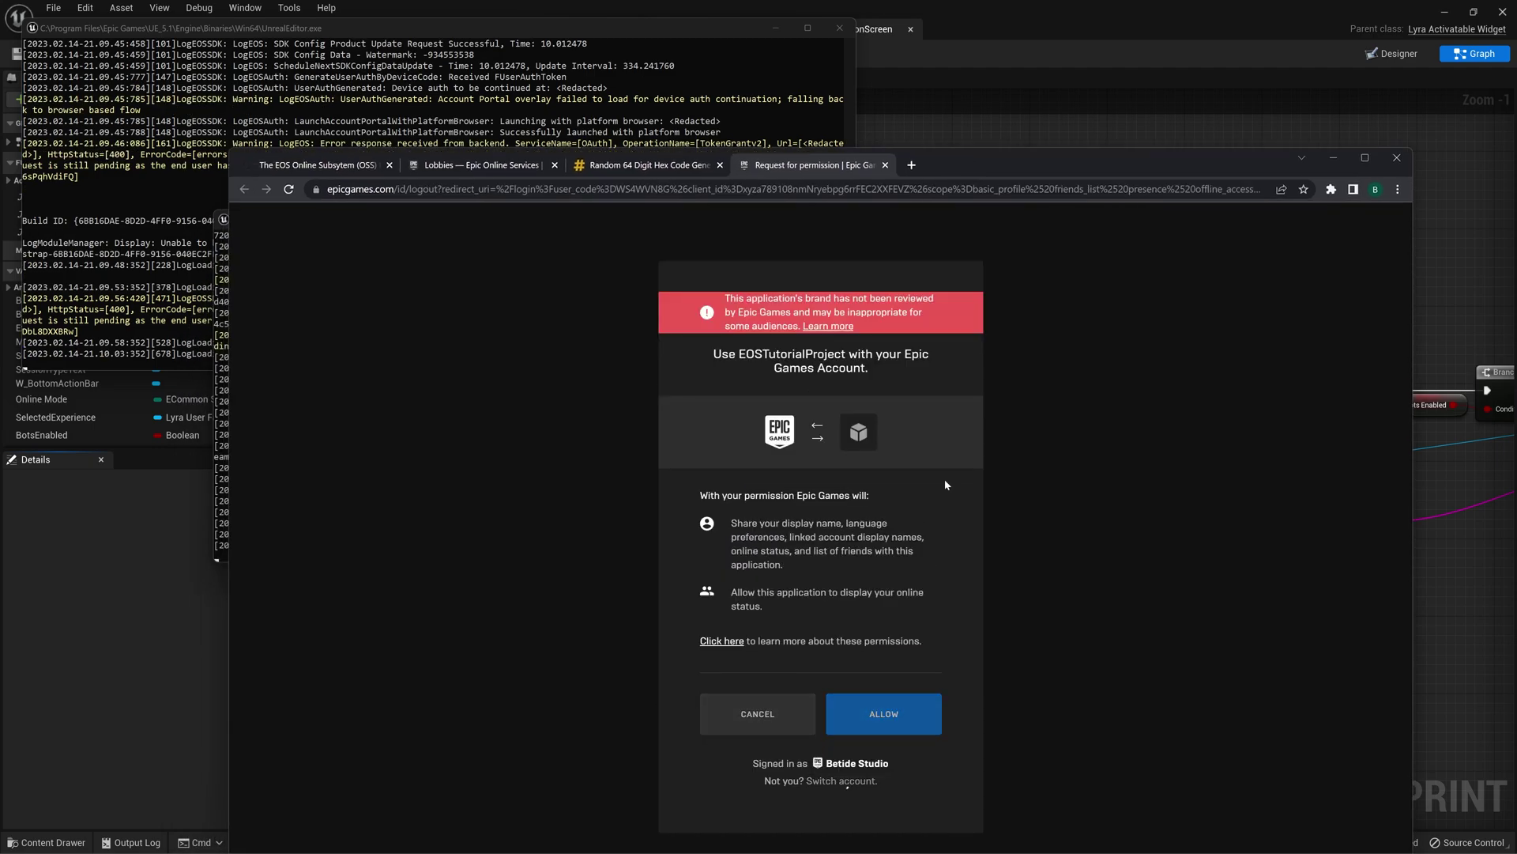
click(1333, 157)
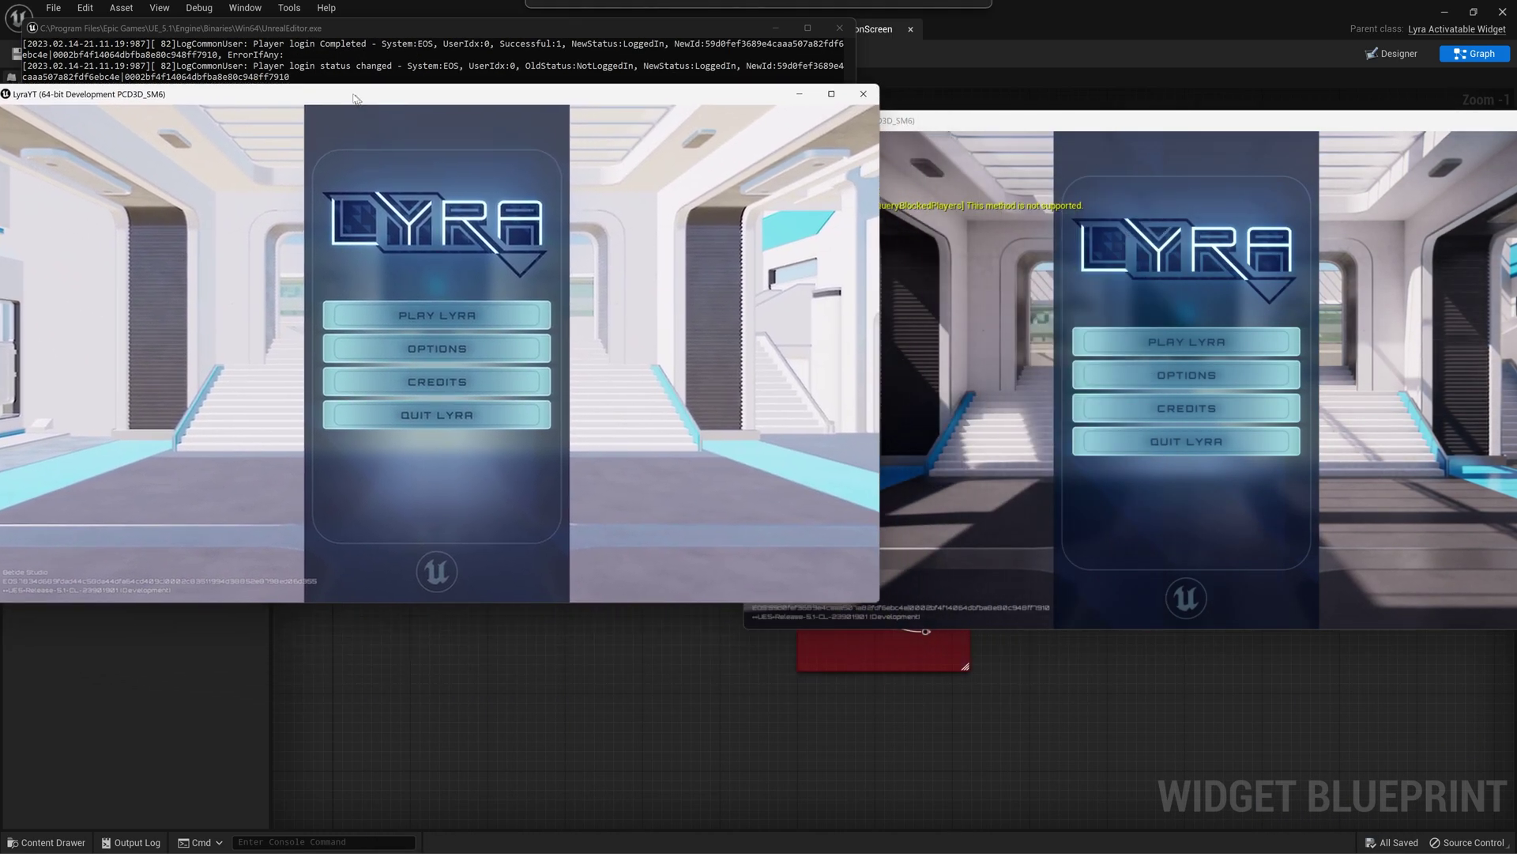
From the first client, host an Elimination match on Expanse via Play Lyra > Start a Game.
click(447, 318)
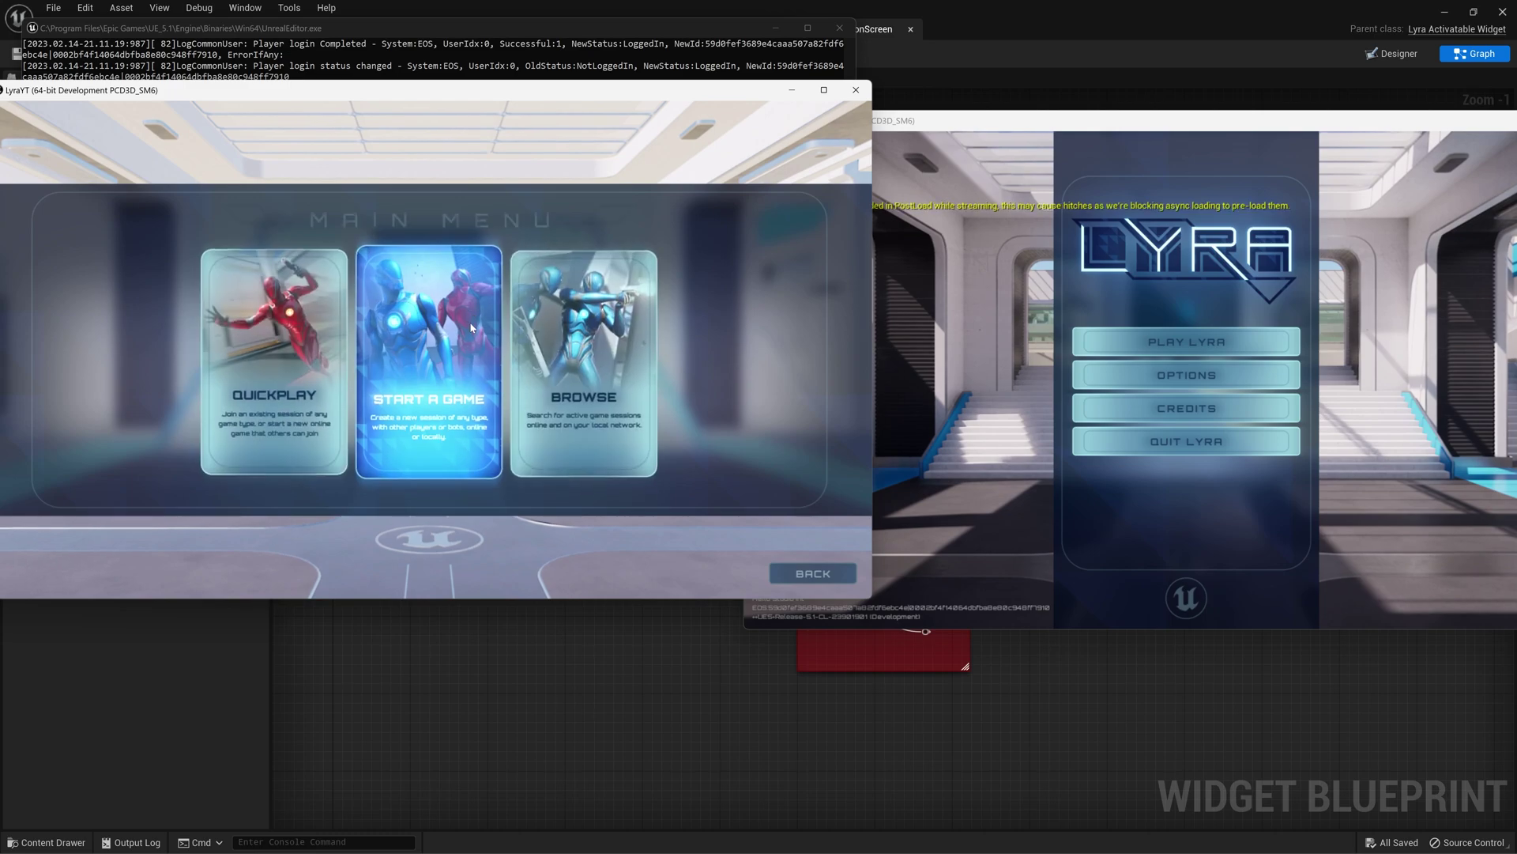
click(470, 363)
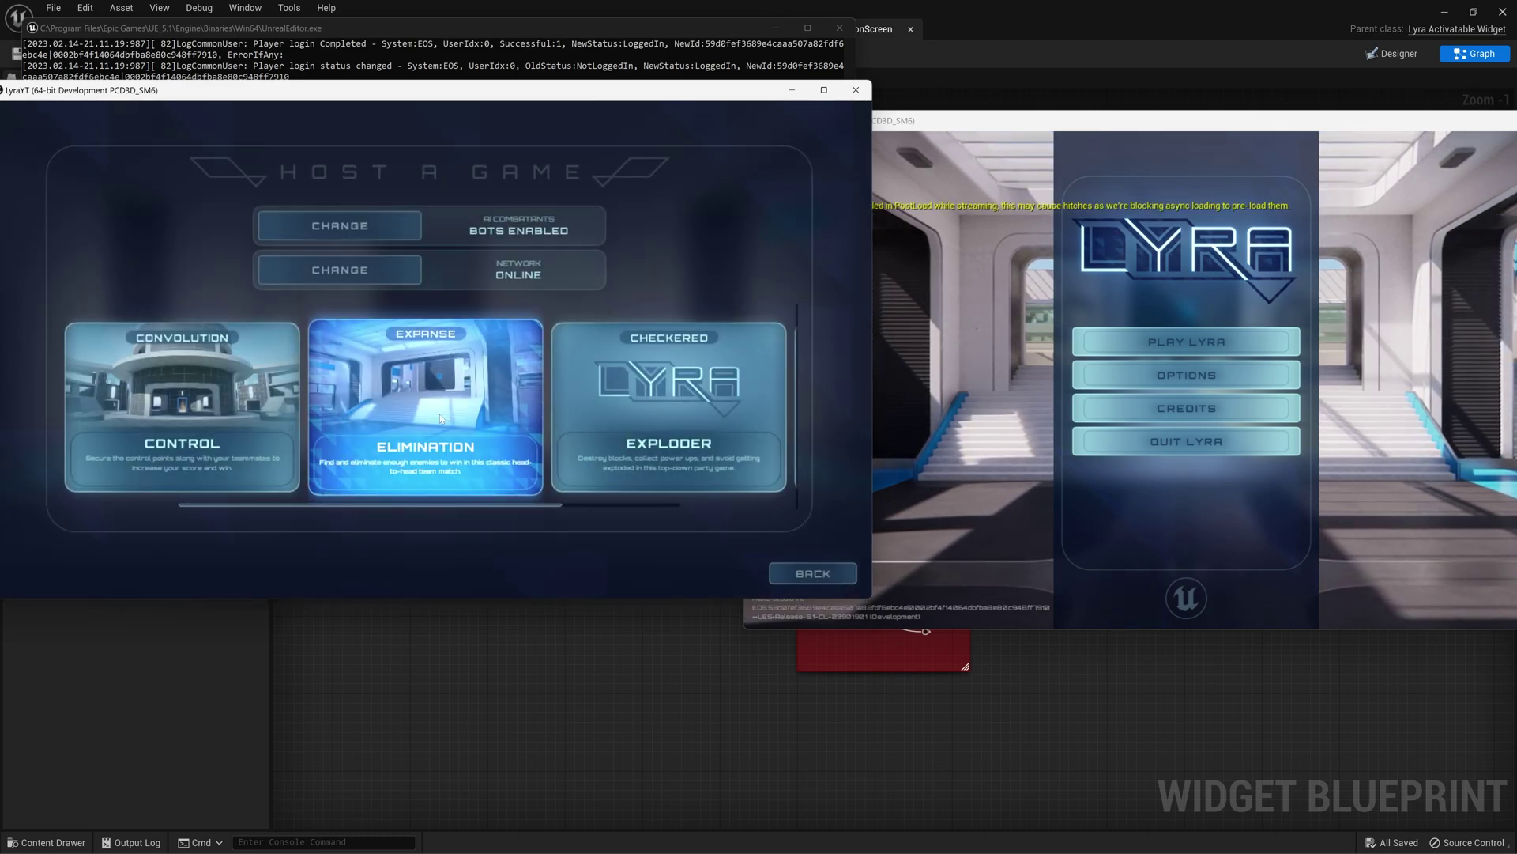
click(440, 419)
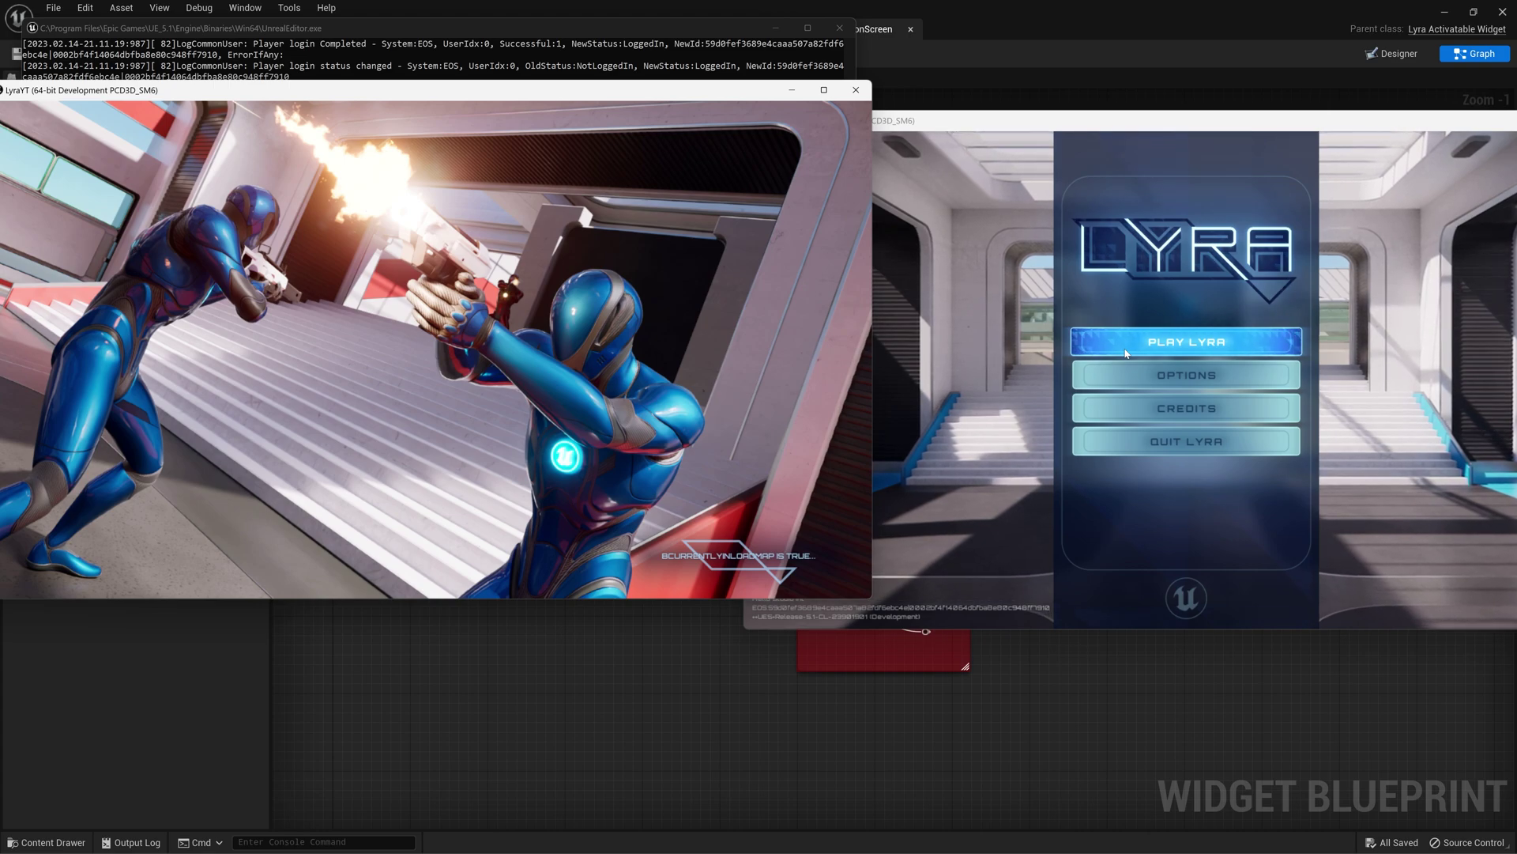
From the second client, browse sessions and join the Elimination / Expanse session.
click(907, 582)
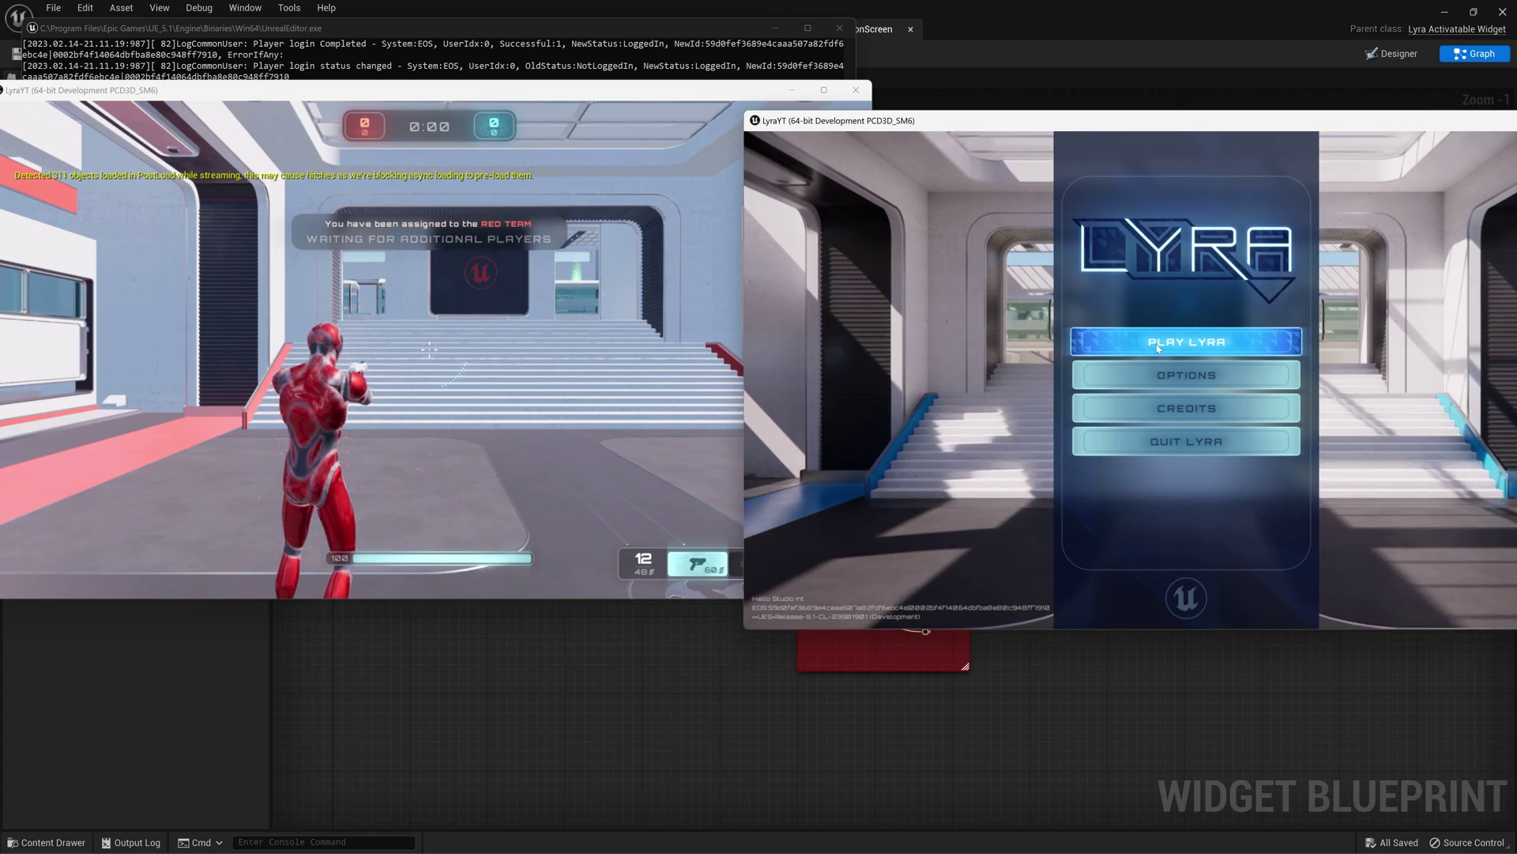
click(1158, 348)
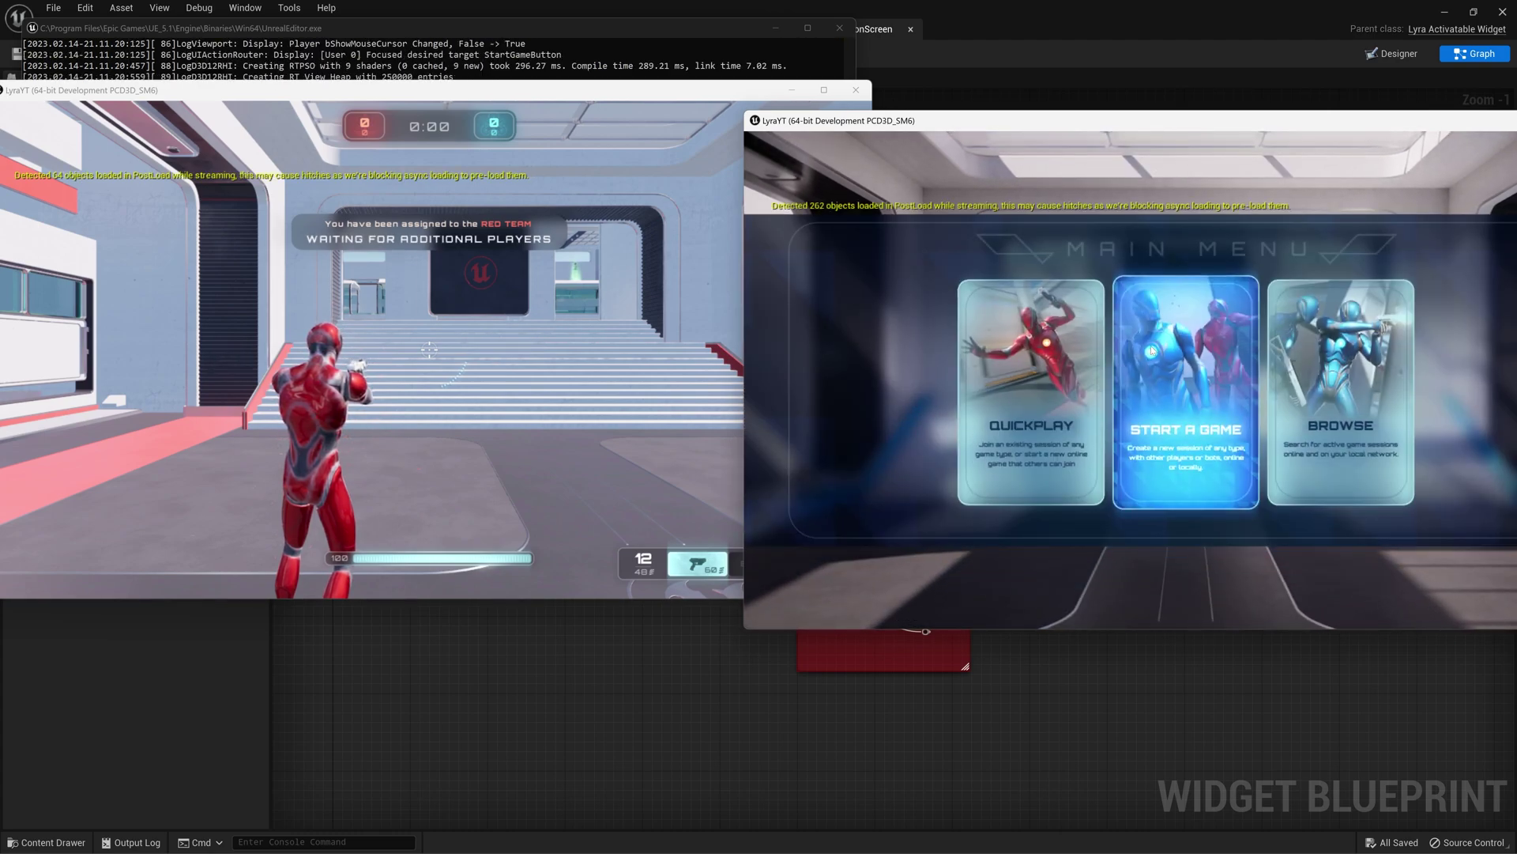
click(1340, 391)
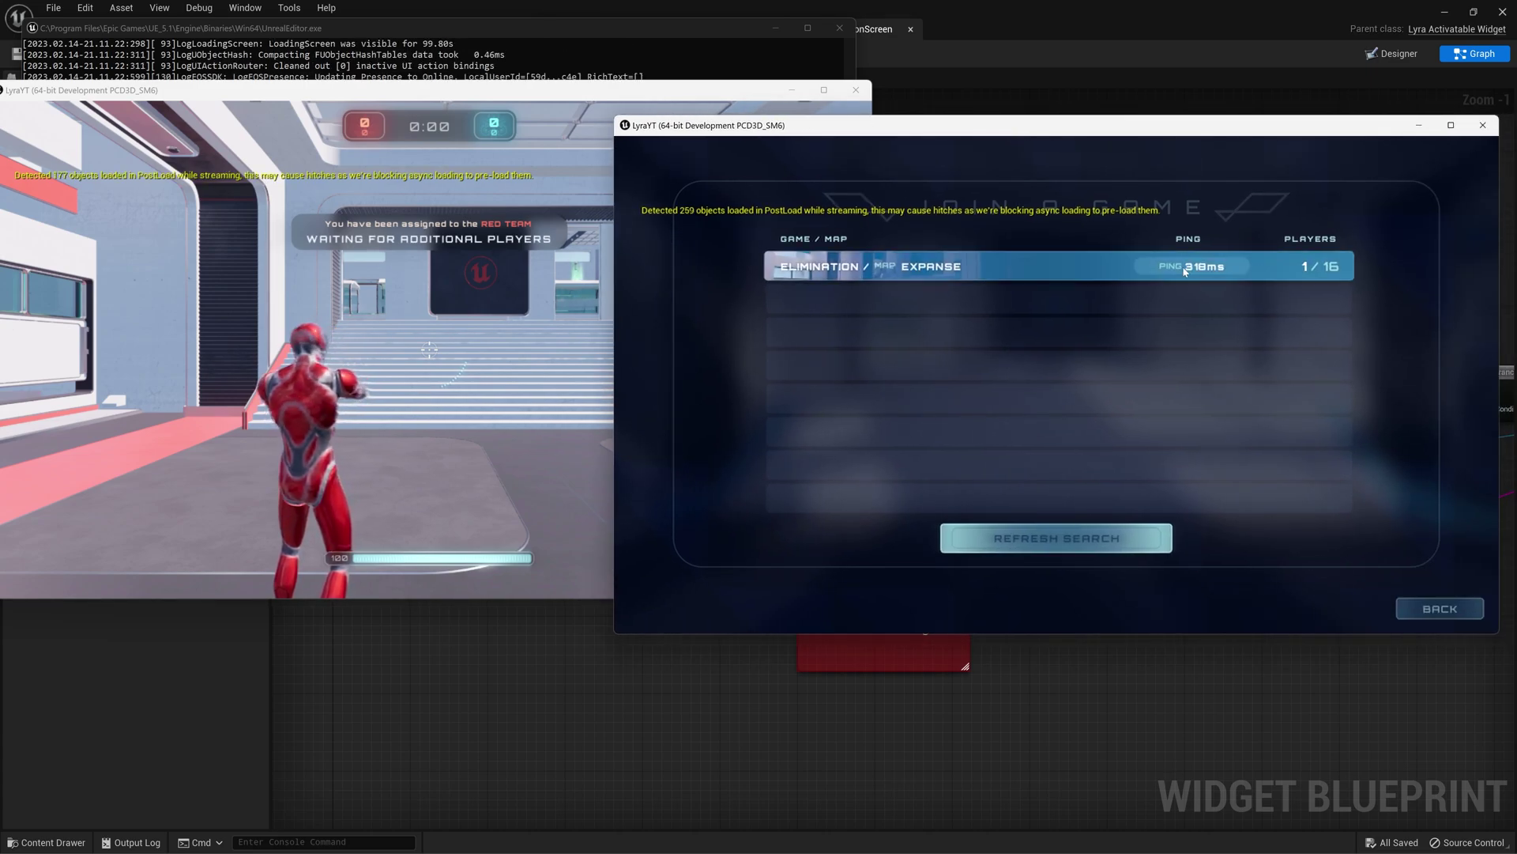
click(1113, 282)
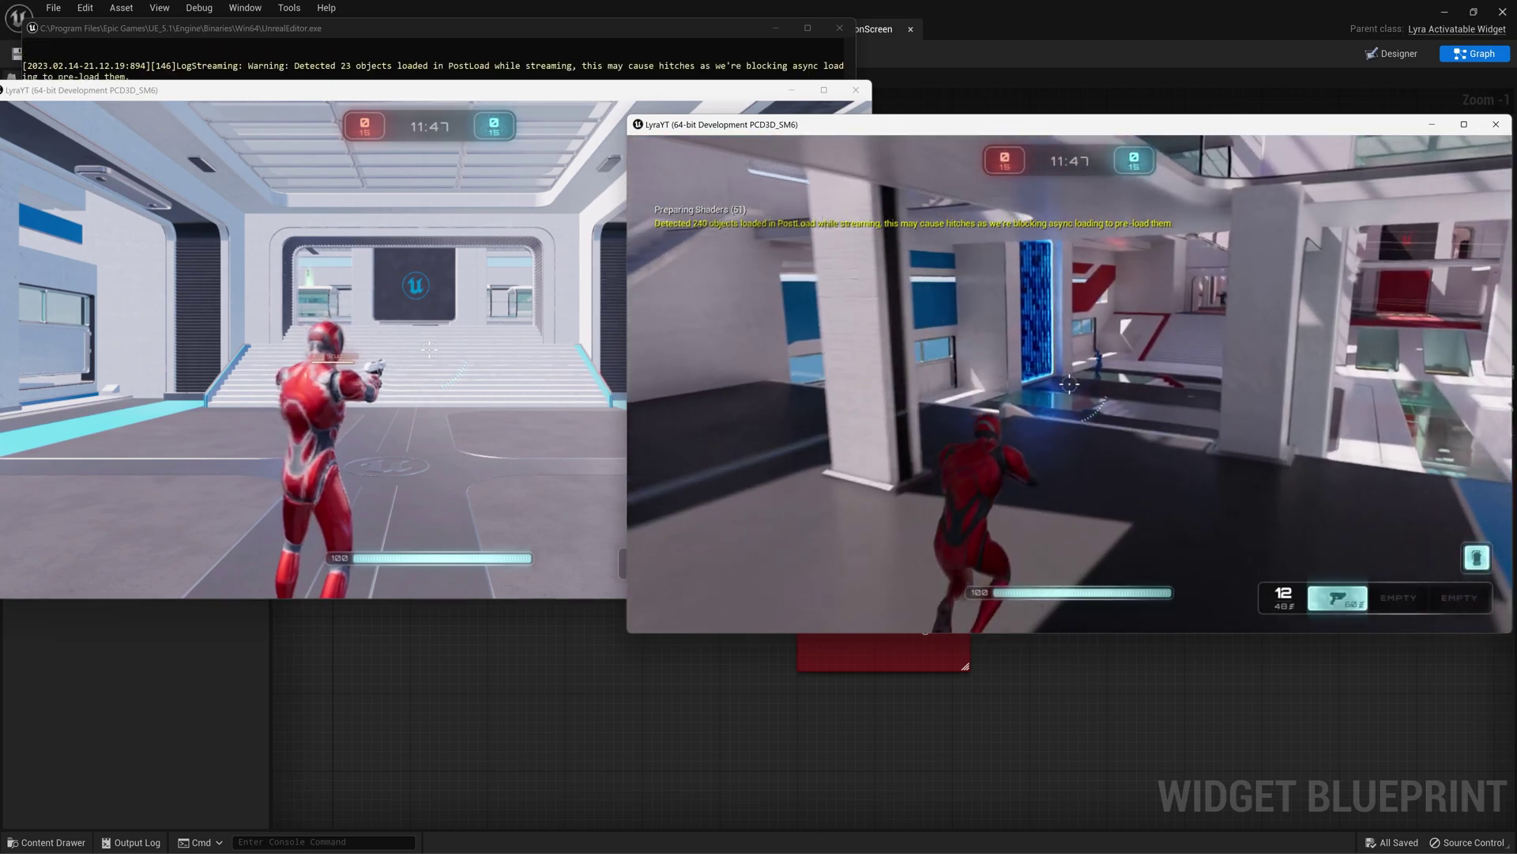
Move around the map and fire at an enemy player.
key(Tab)
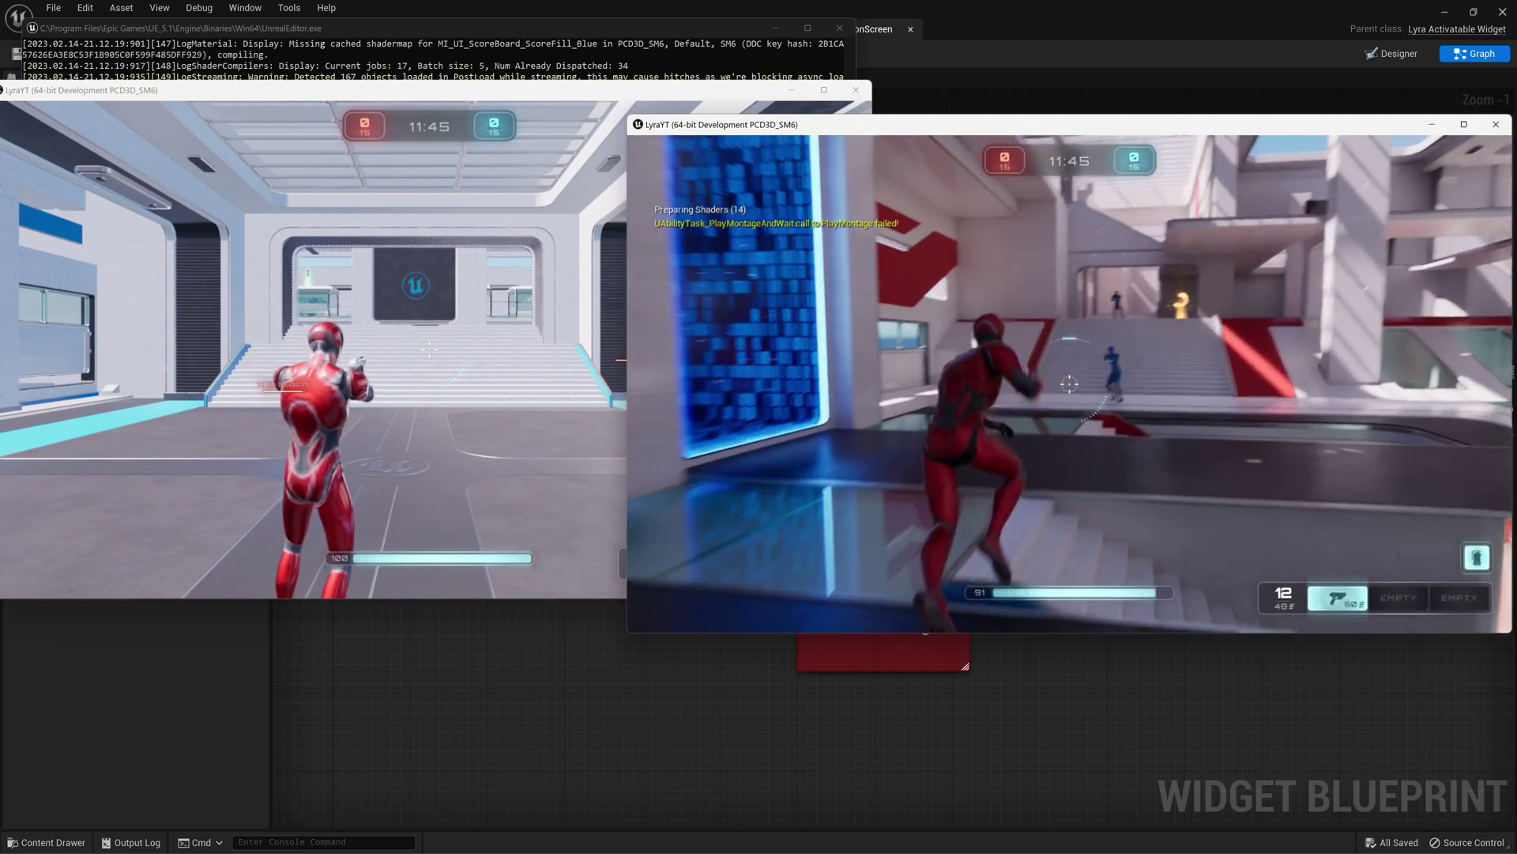
click(1069, 384)
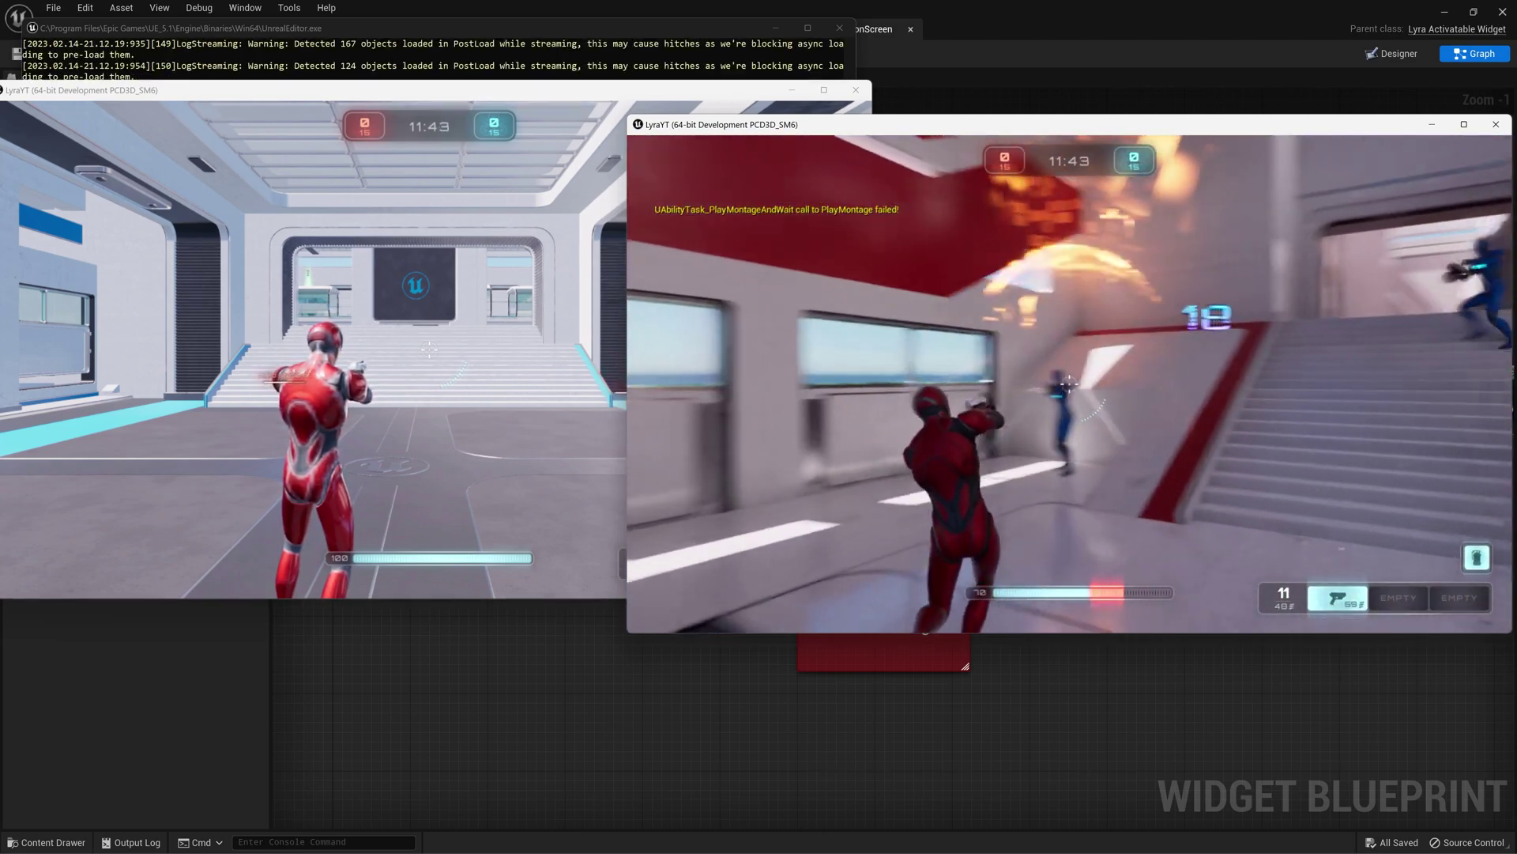
click(1069, 385)
Quit the match via Esc > Quit Game > Yes and close both client windows with their consoles.
key(Escape)
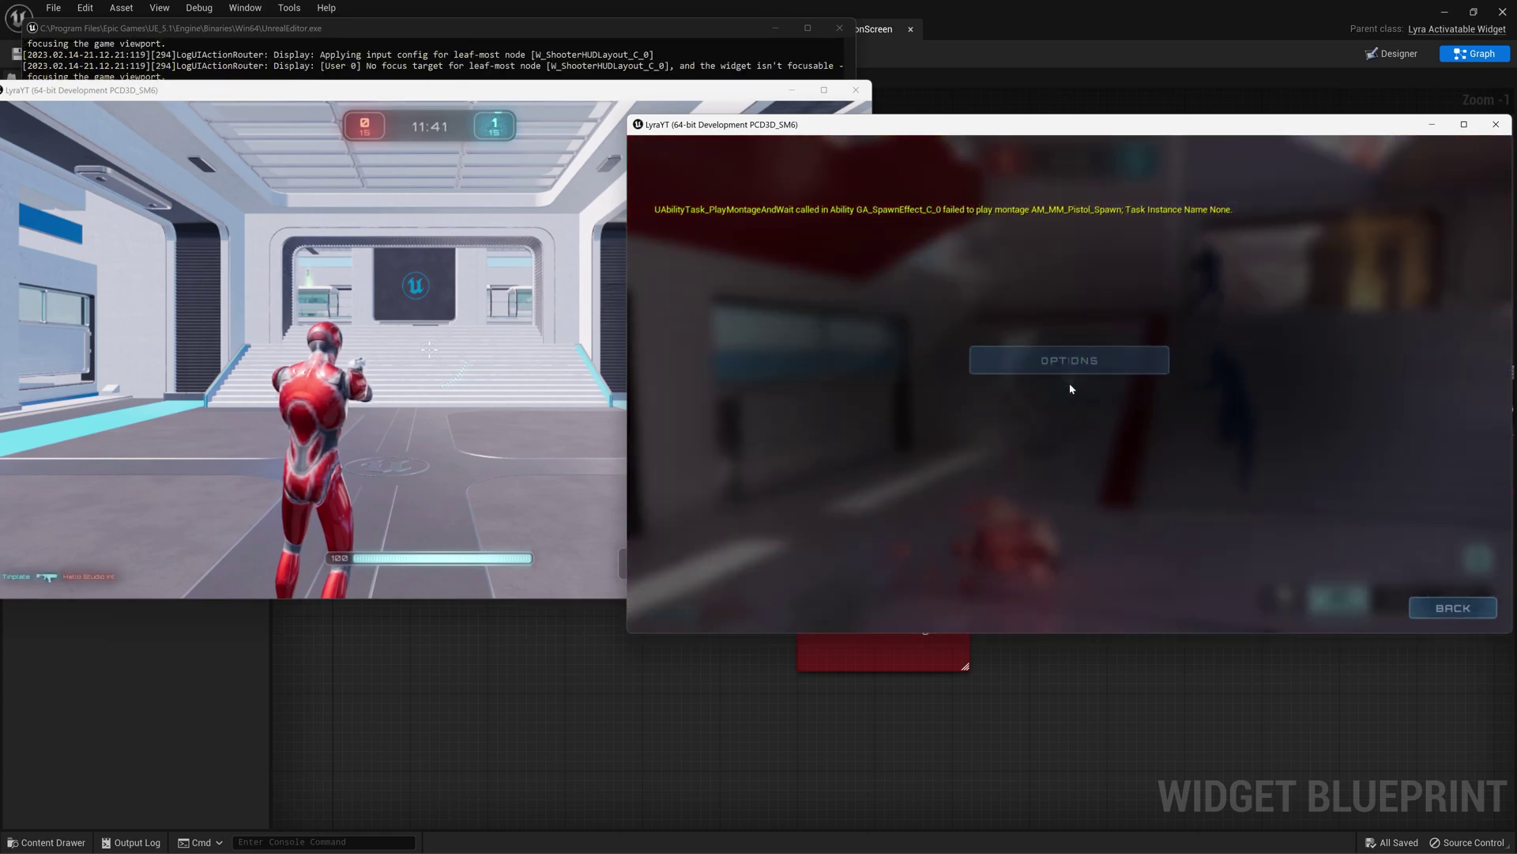
click(1006, 390)
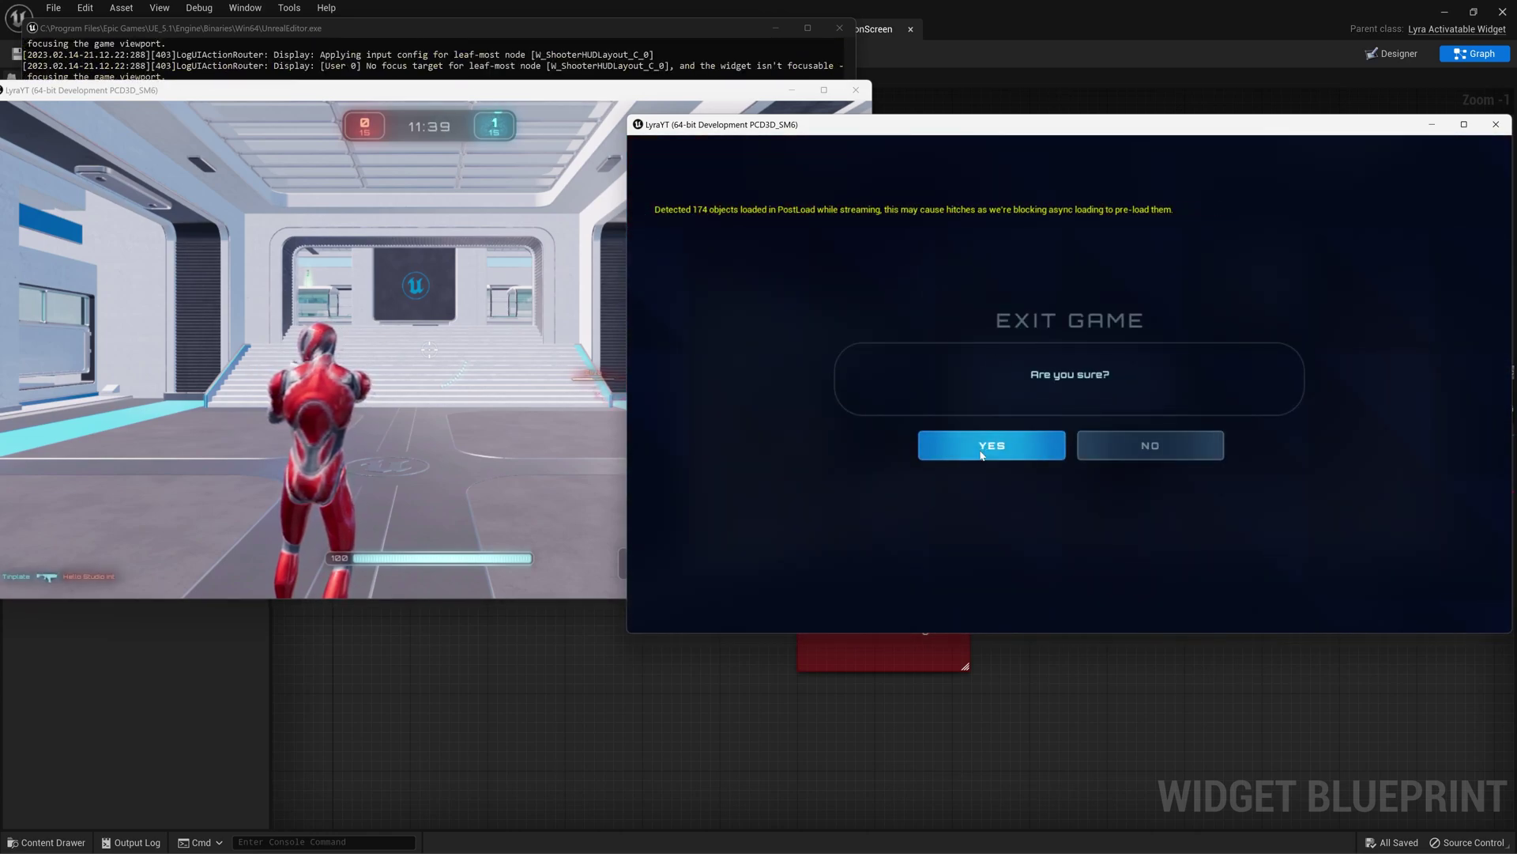
click(982, 449)
click(857, 90)
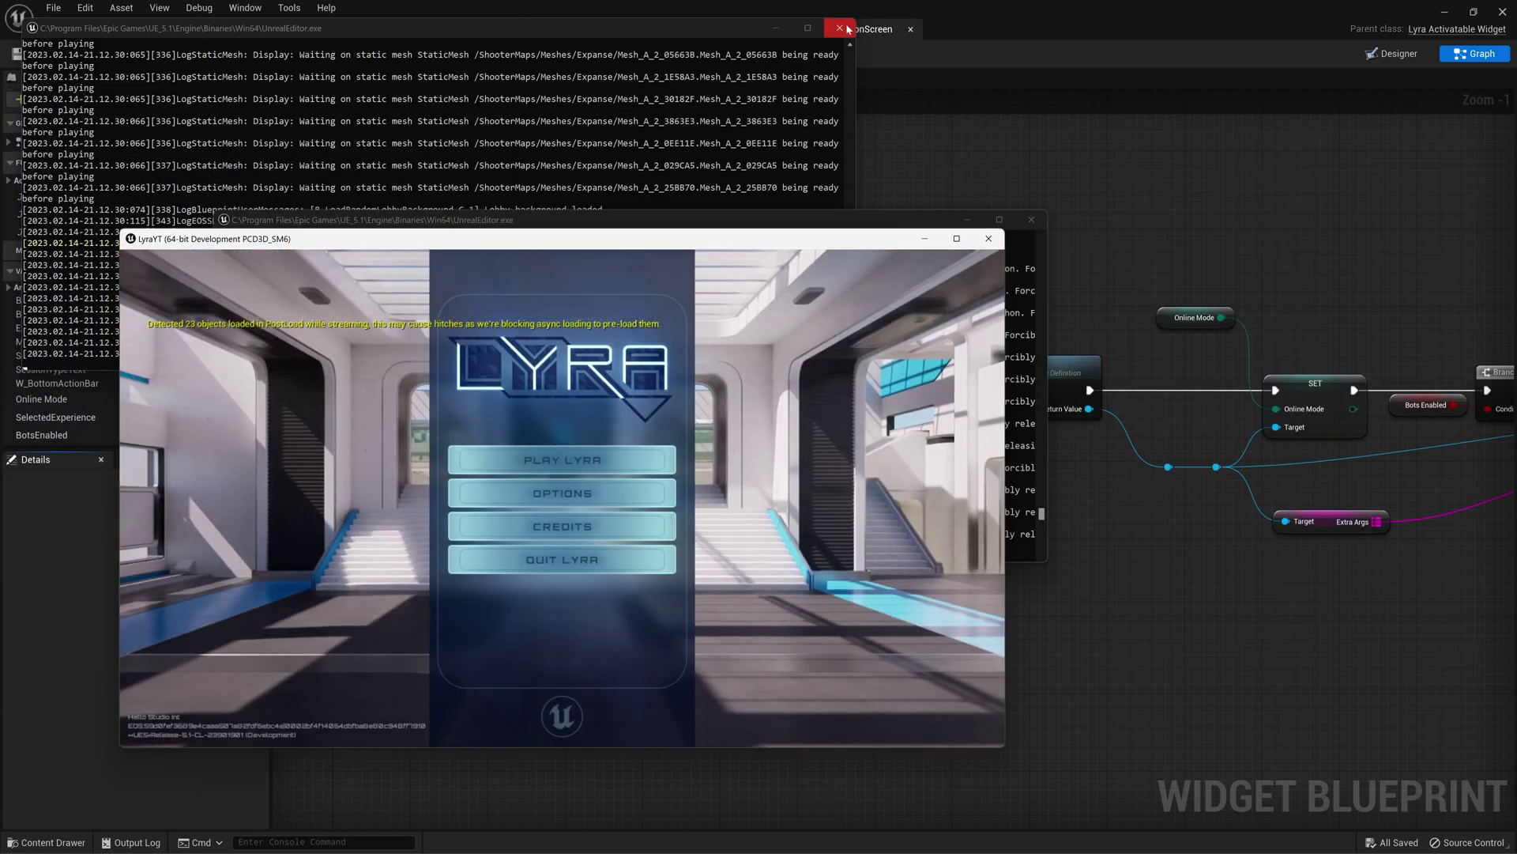
click(850, 29)
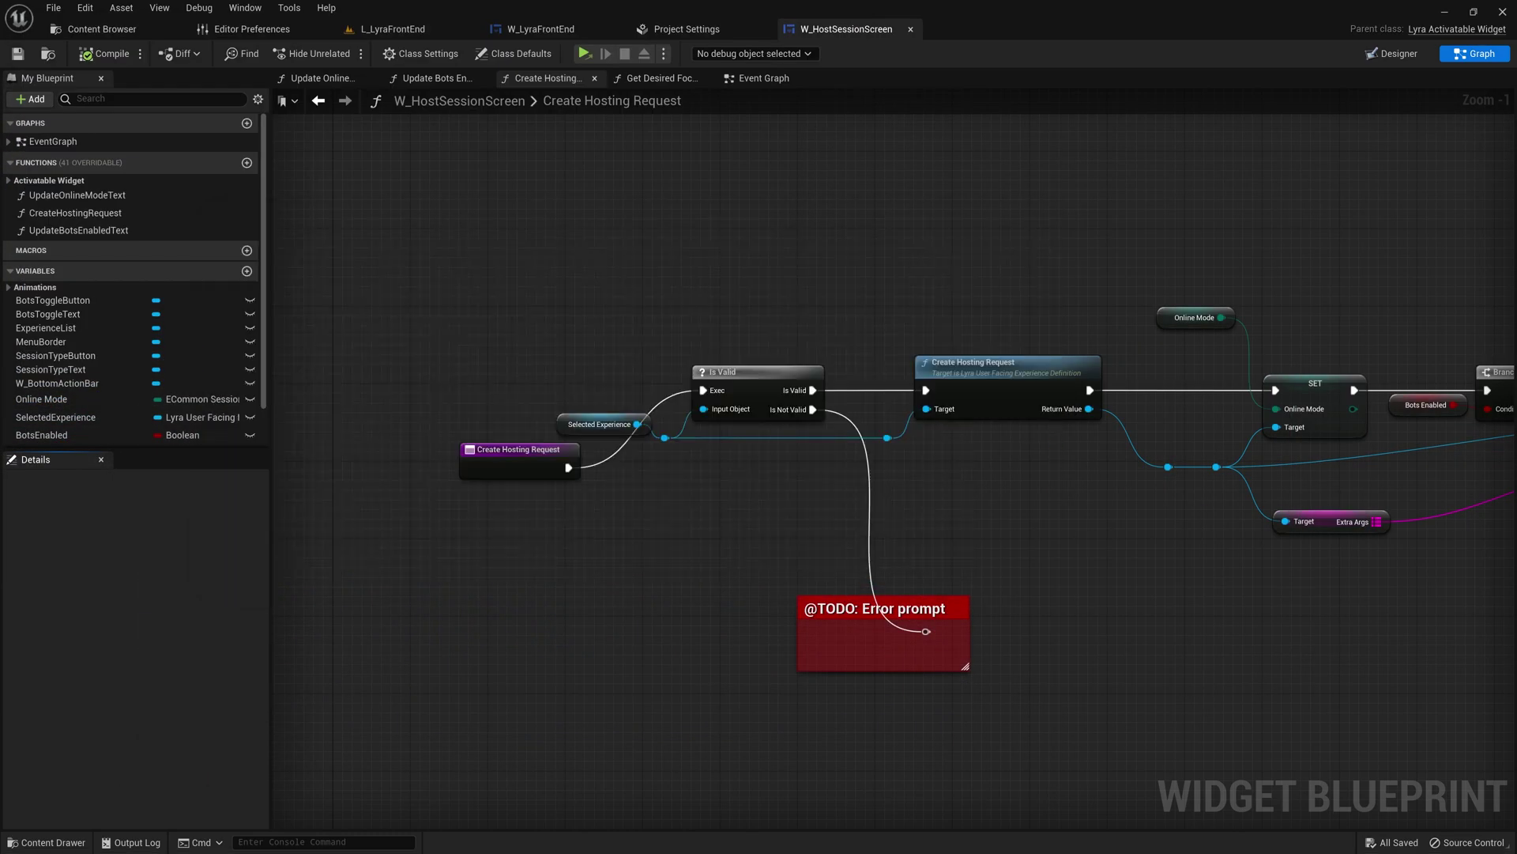